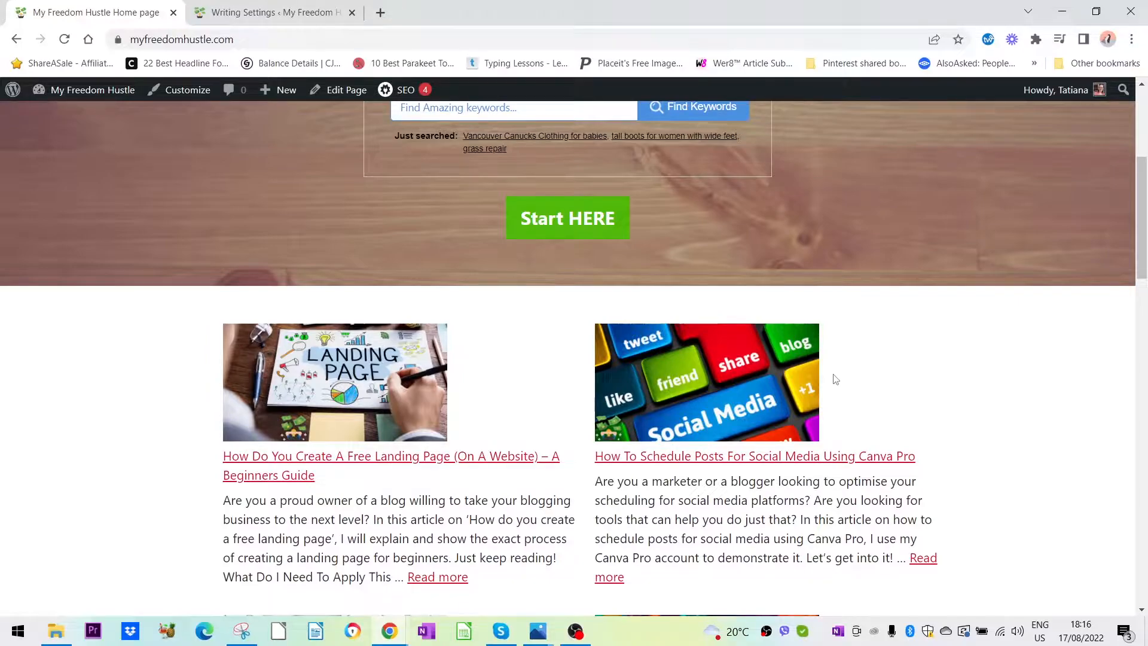
# Open the "How Do You Create A Free Landing Page (On A Website) – A Beginners Guide" article from the blog's home page.
pyautogui.scroll(4, 858, 469)
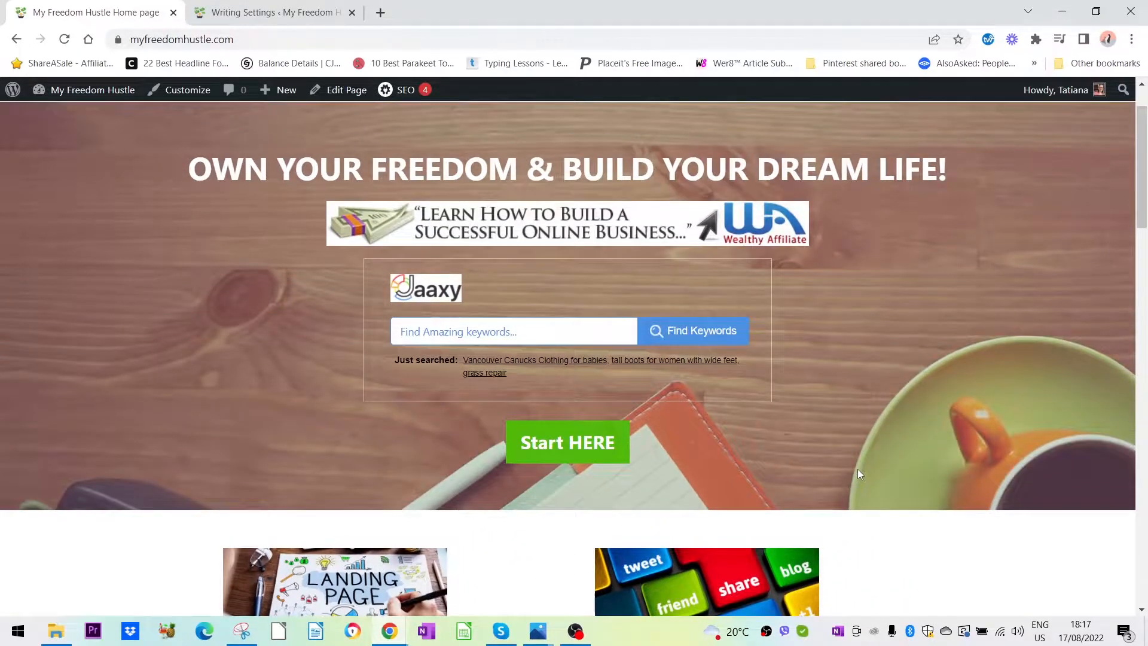
pyautogui.scroll(-6, 857, 468)
pyautogui.click(362, 277)
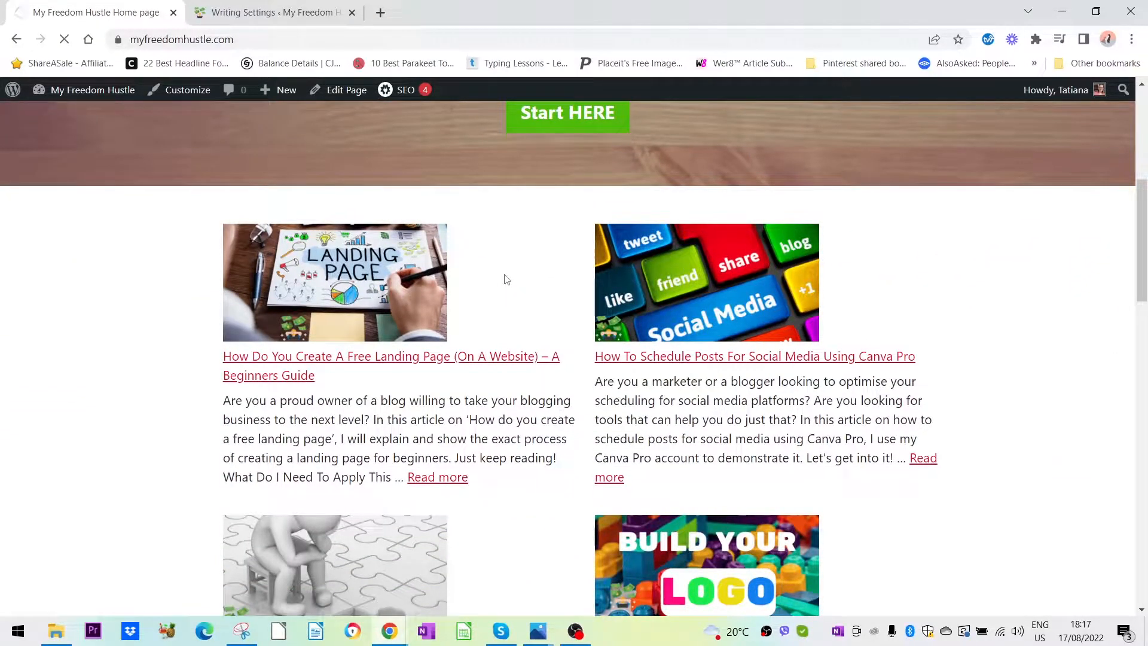
# Read the landing page article's introduction, contents list and the "What Do I Need To Apply This Method?" section.
pyautogui.scroll(-2, 505, 292)
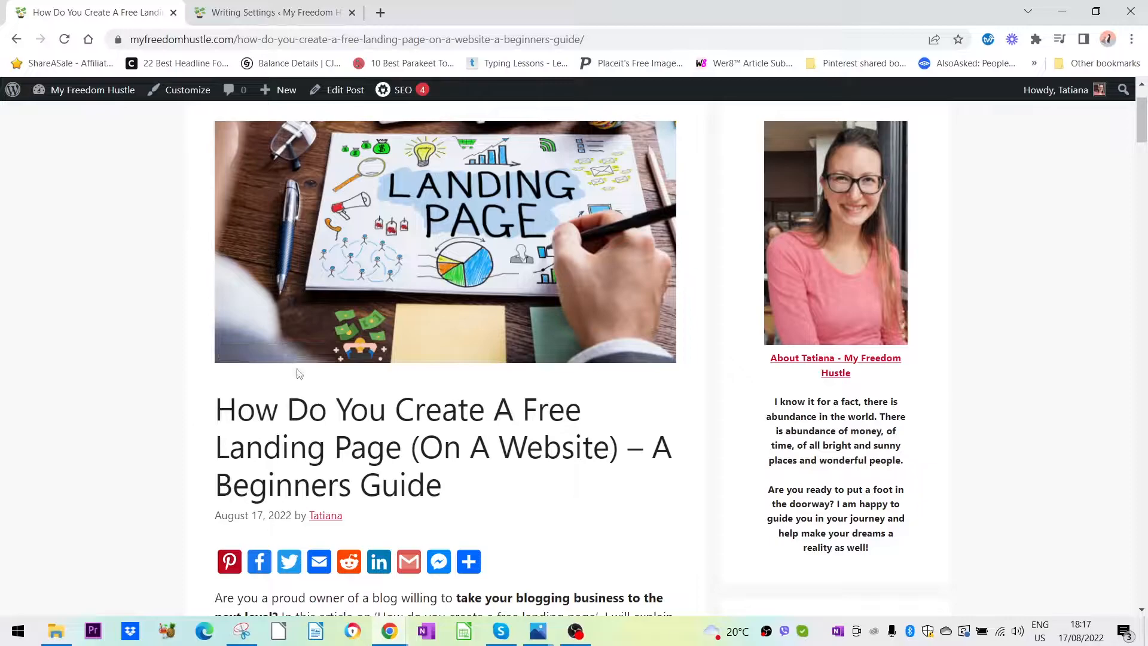
pyautogui.scroll(-4, 598, 417)
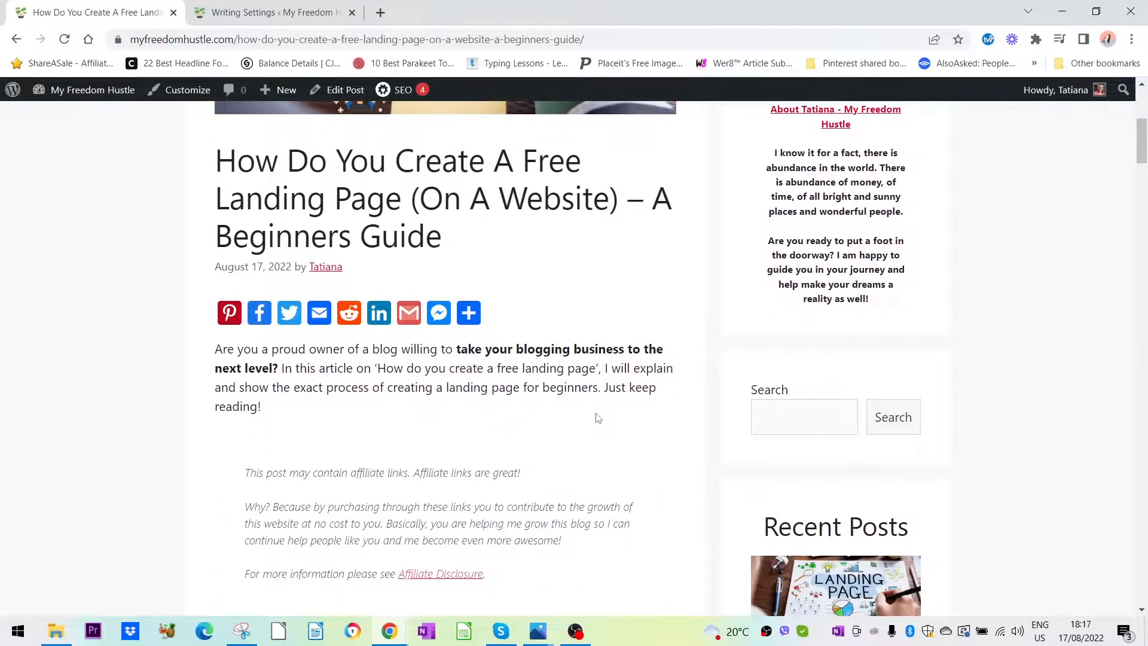
pyautogui.scroll(-1, 598, 418)
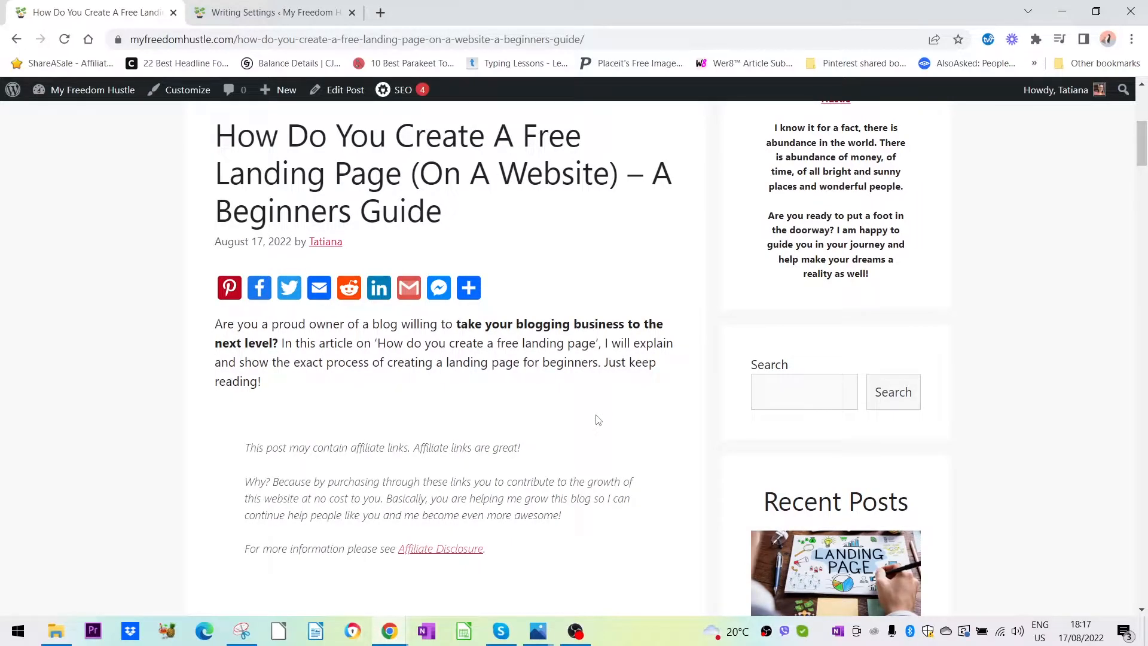
pyautogui.scroll(-10, 598, 421)
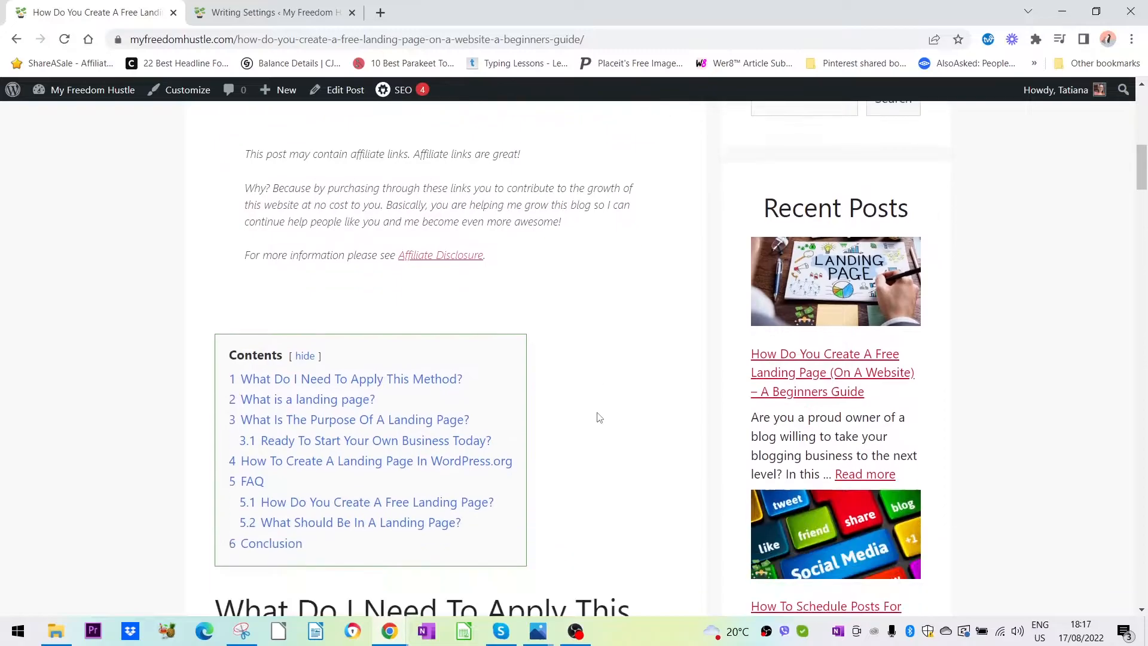
pyautogui.scroll(-2, 599, 413)
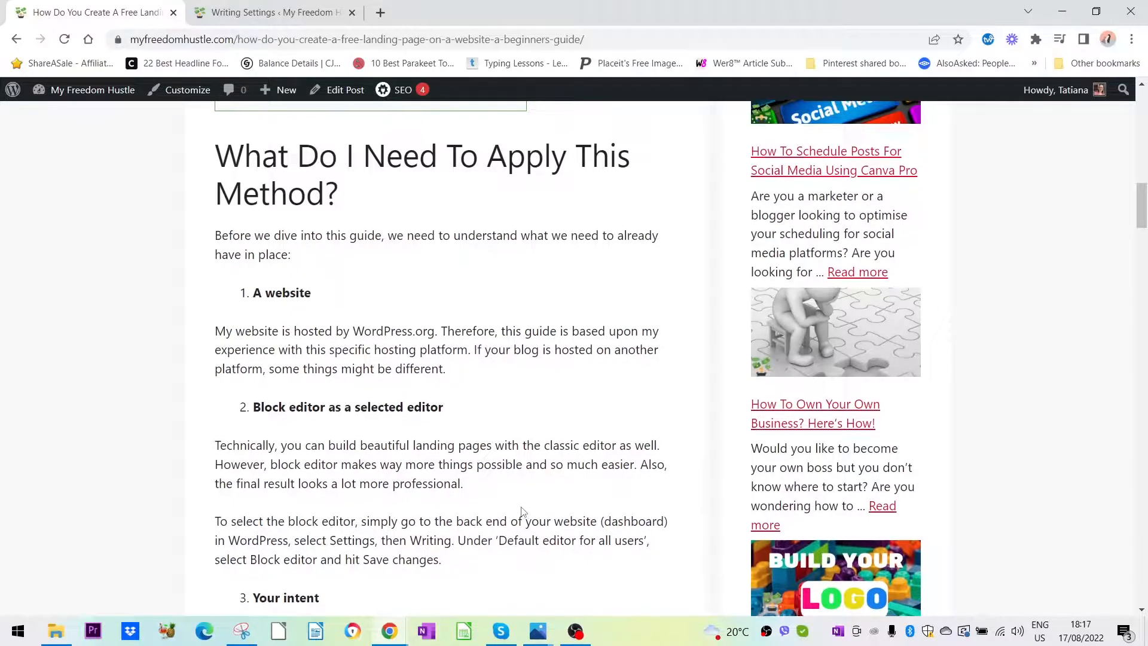
pyautogui.scroll(-2, 520, 516)
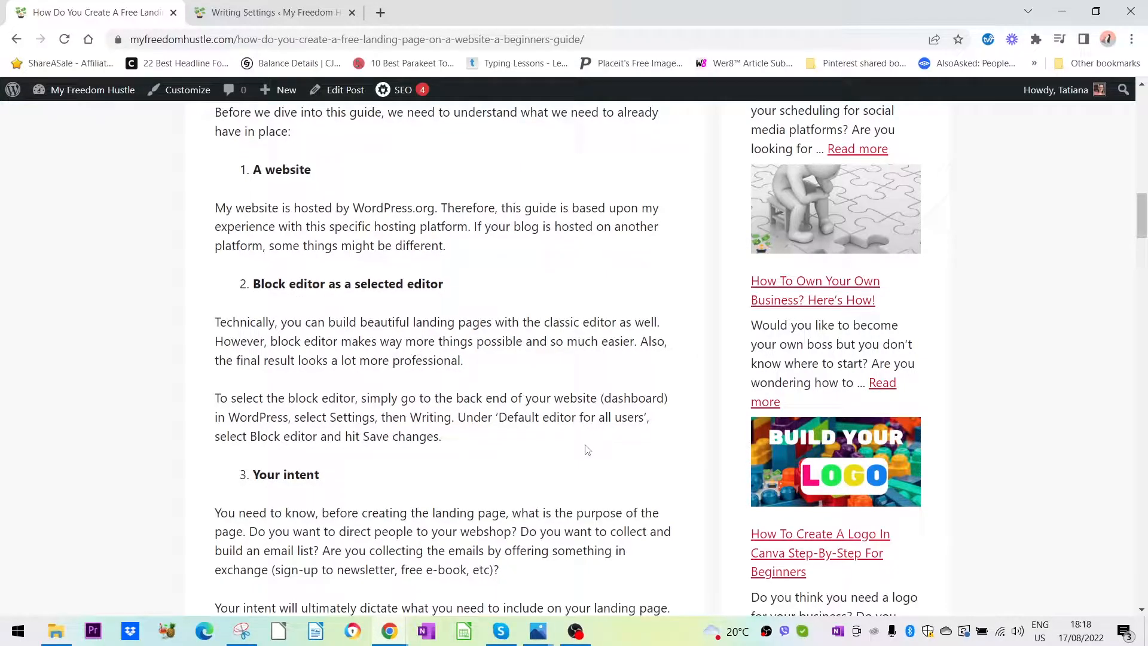
pyautogui.scroll(-5, 587, 450)
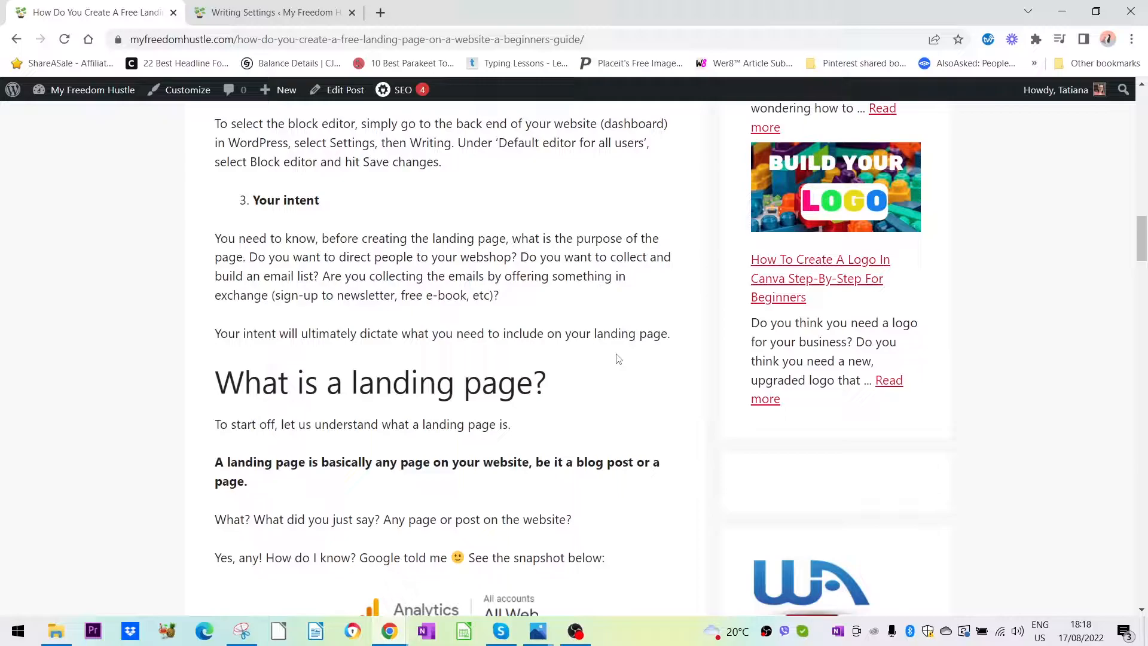
# Read the "What is a landing page?" section, including the Analytics snapshot, and highlight the words "sales page or a squeeze page".
pyautogui.scroll(-3, 619, 359)
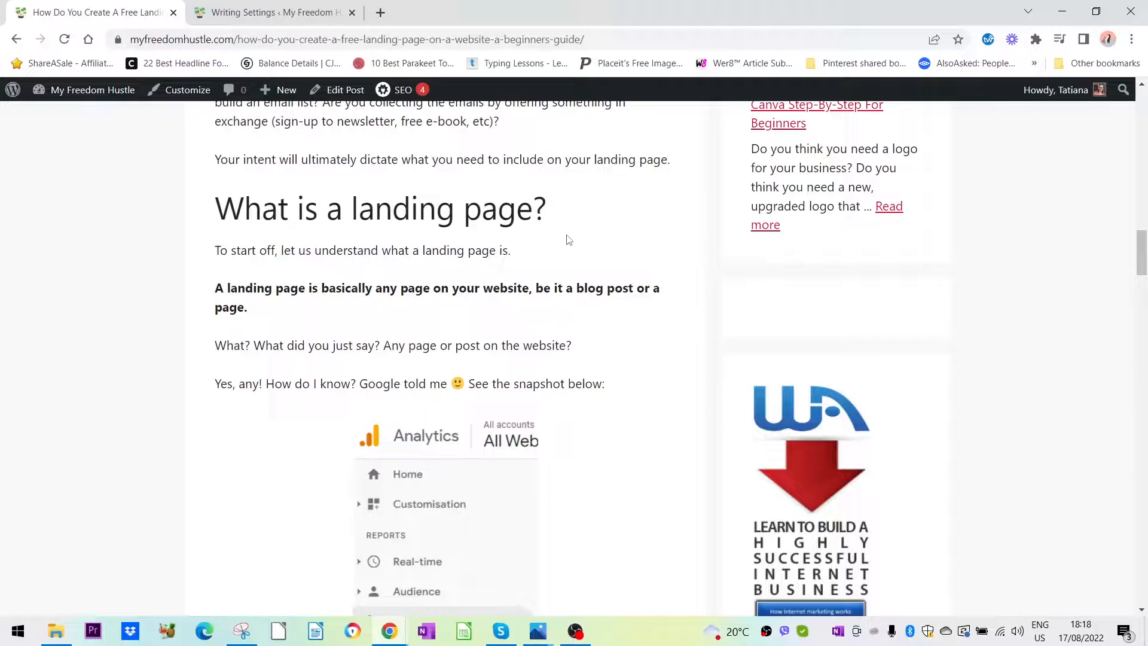
pyautogui.scroll(-1, 568, 239)
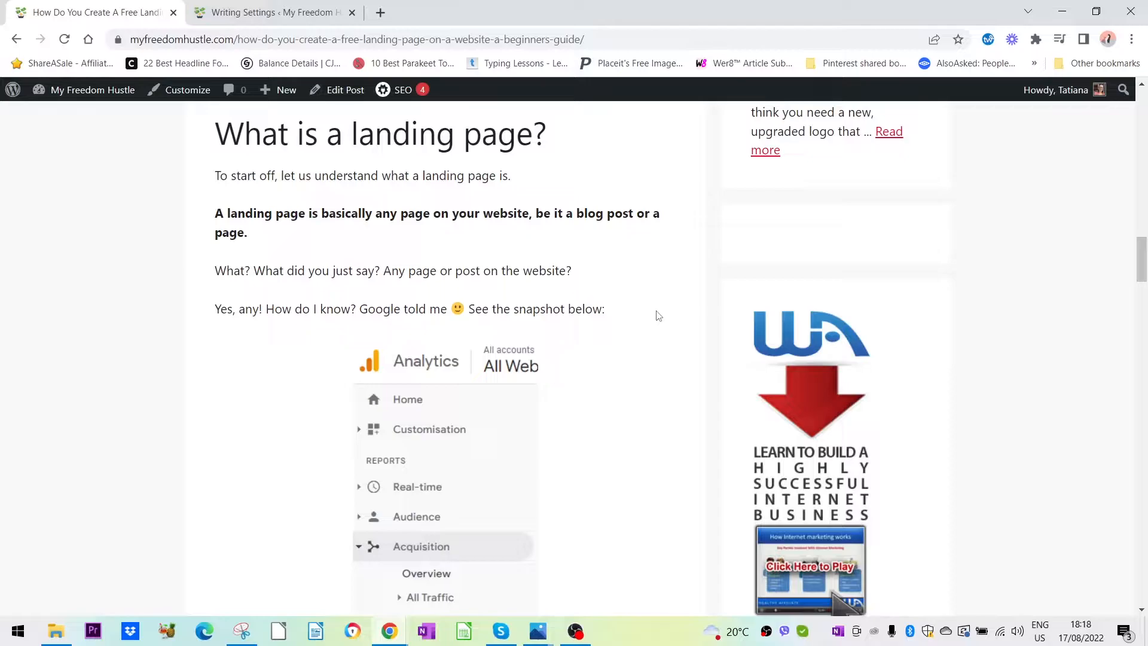
pyautogui.scroll(-2, 655, 382)
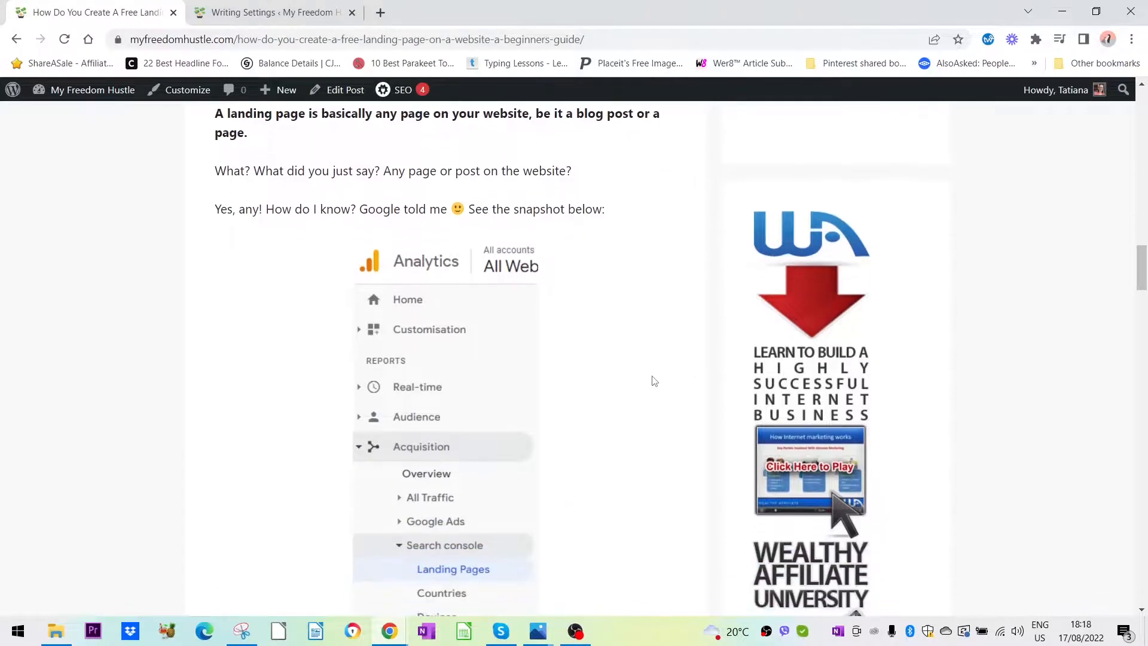
pyautogui.scroll(-2, 655, 381)
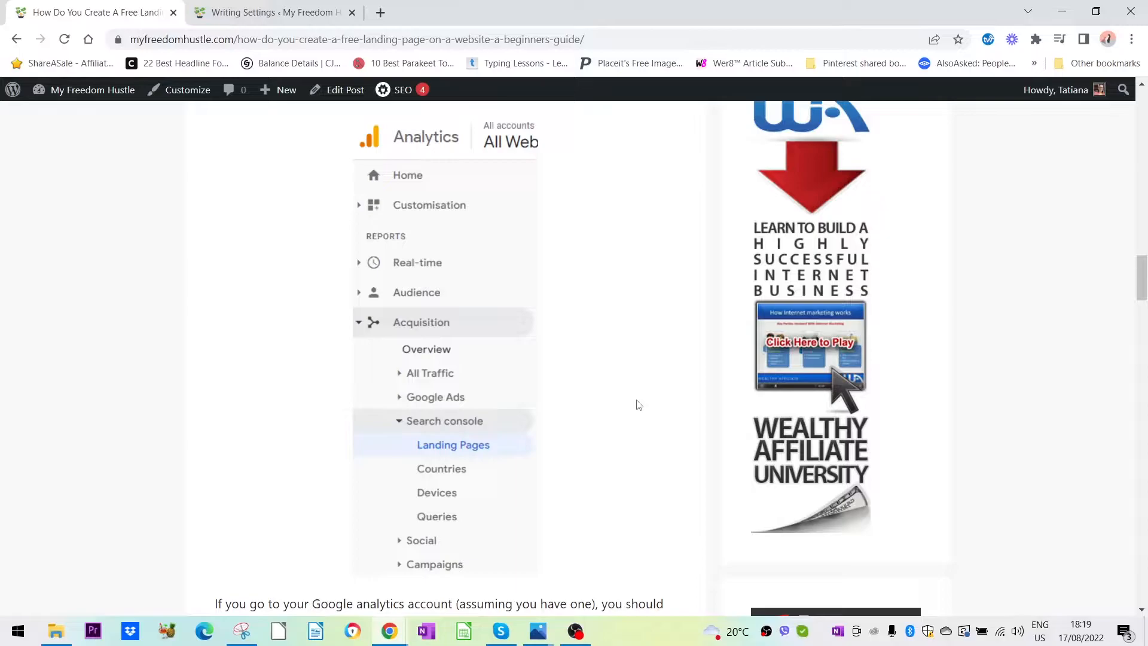
pyautogui.scroll(-2, 639, 405)
pyautogui.scroll(-2, 638, 404)
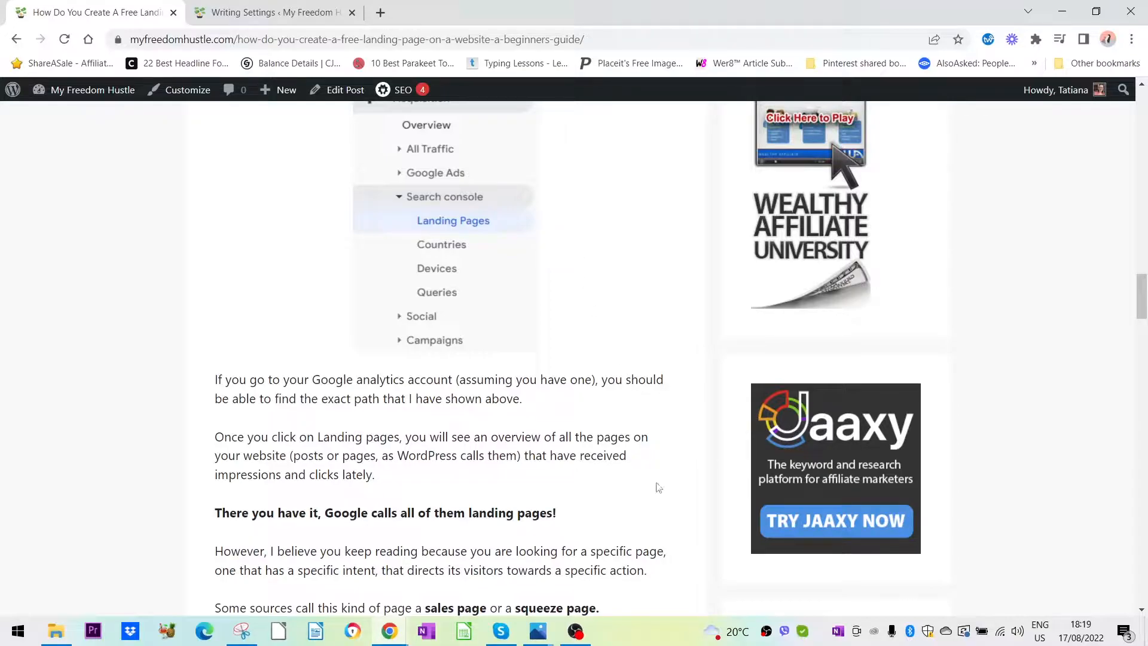
pyautogui.scroll(-1, 658, 484)
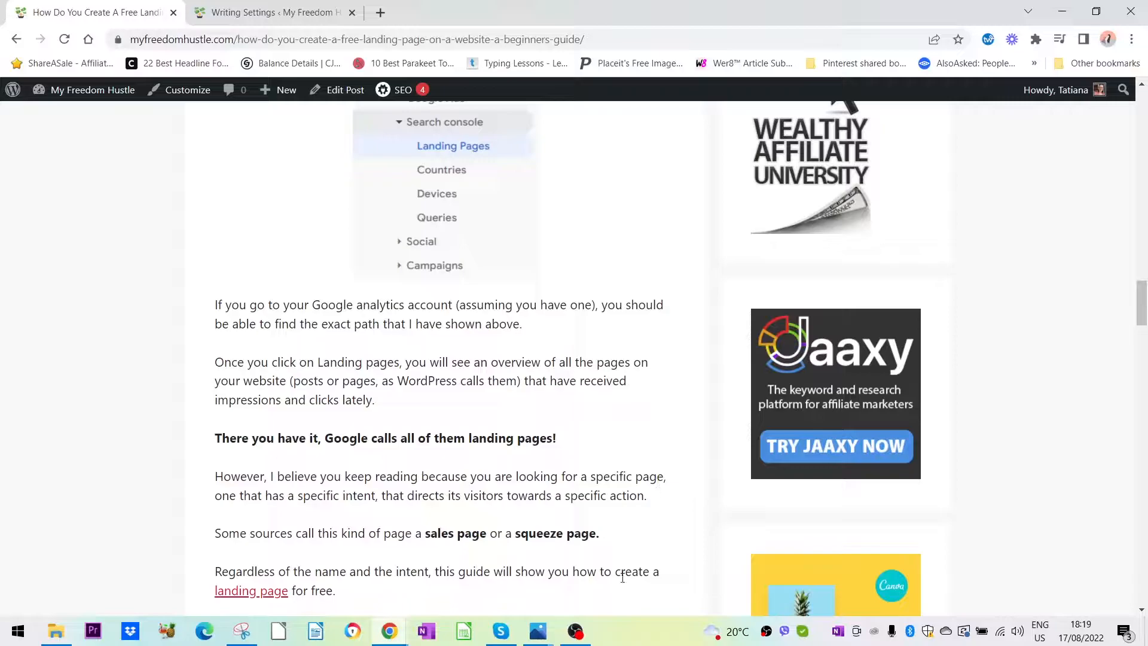
pyautogui.scroll(-2, 629, 418)
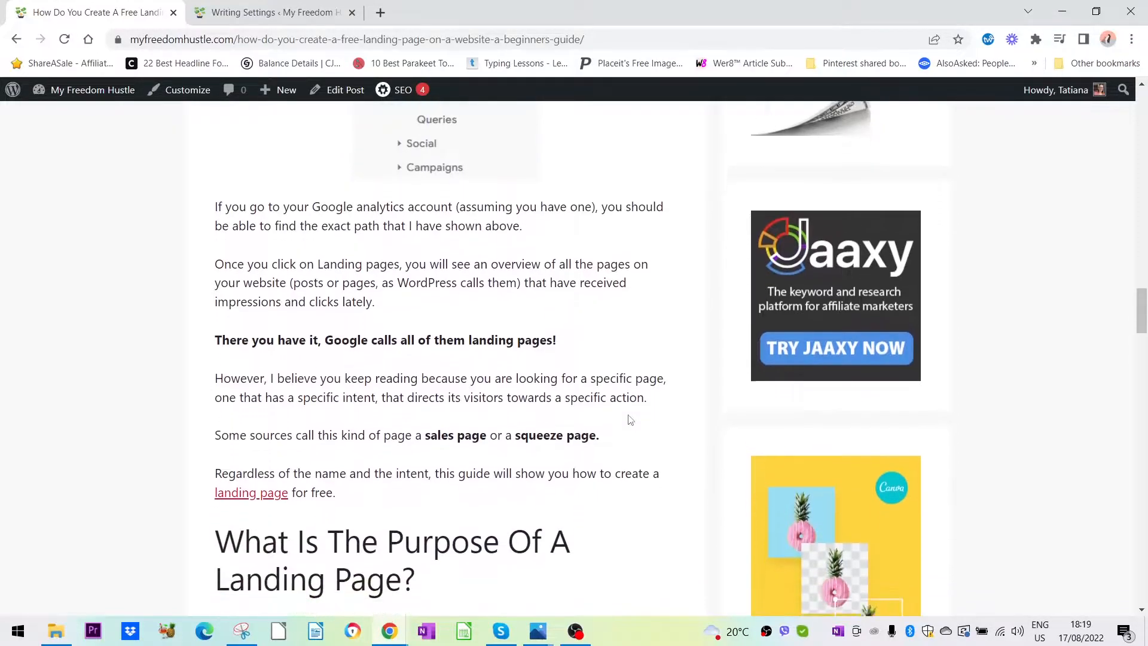
pyautogui.scroll(-3, 628, 418)
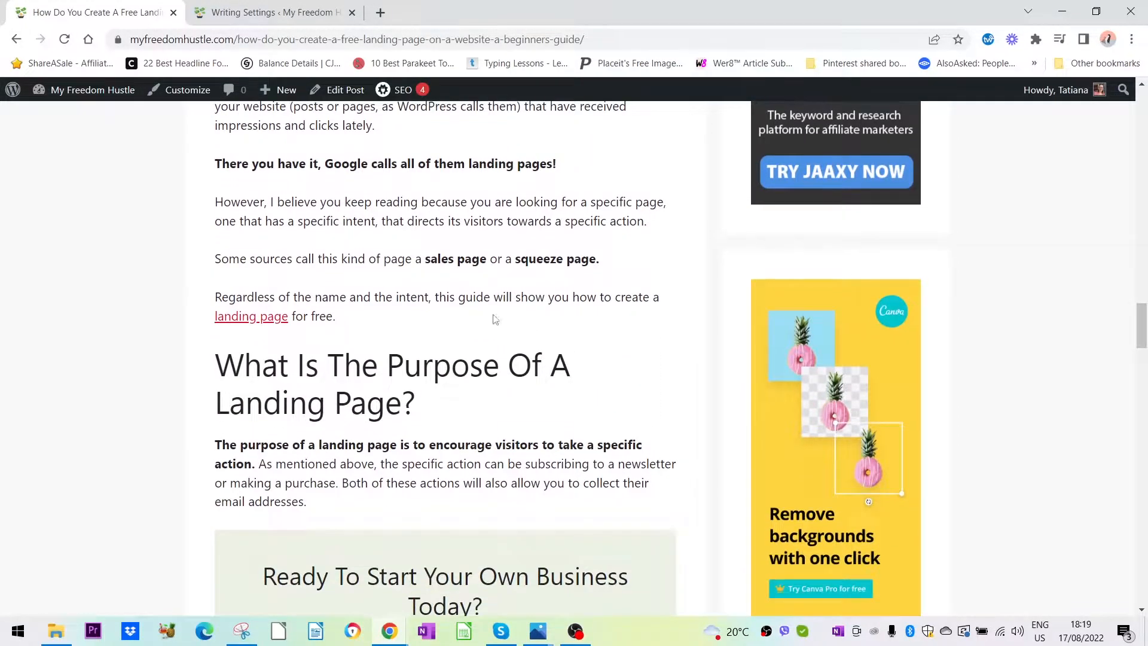
pyautogui.moveTo(425, 259); pyautogui.dragTo(601, 260)
pyautogui.click(643, 314)
# Read the section on the purpose of a landing page and the first steps for creating one in WordPress.org.
pyautogui.scroll(-2, 612, 371)
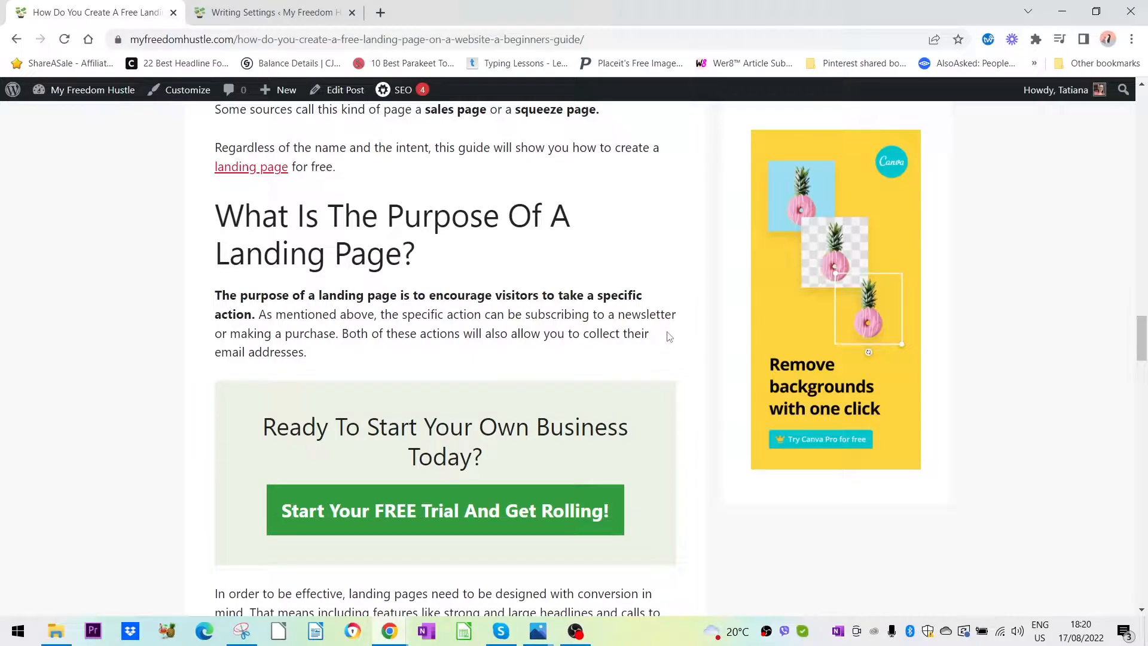
pyautogui.scroll(-1, 676, 338)
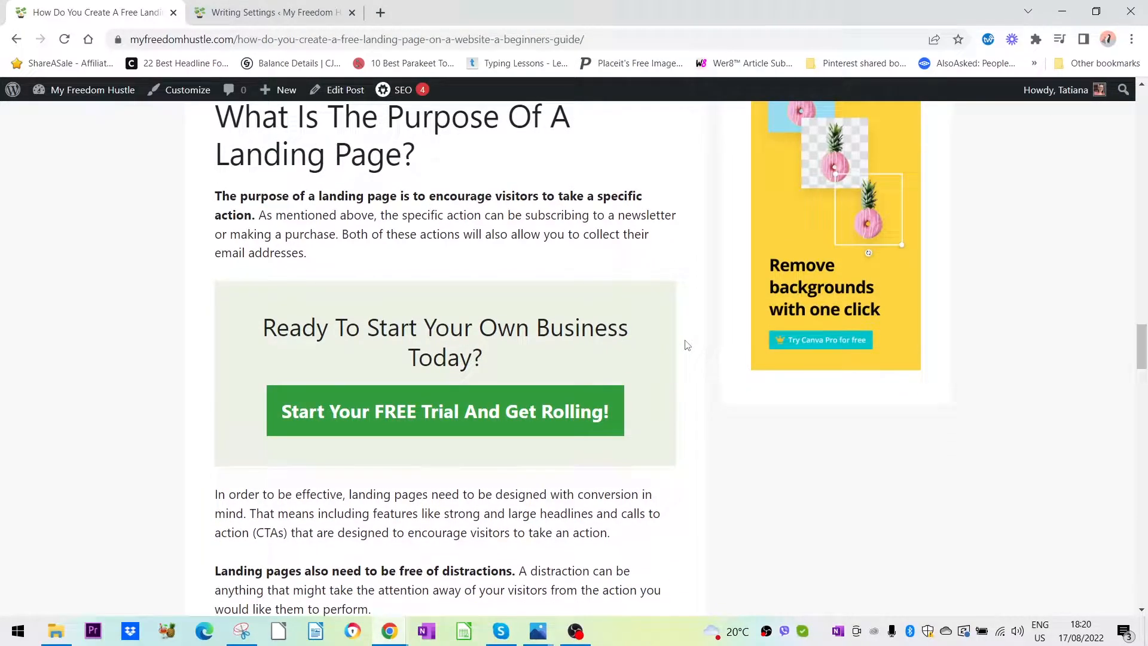
pyautogui.scroll(-6, 686, 477)
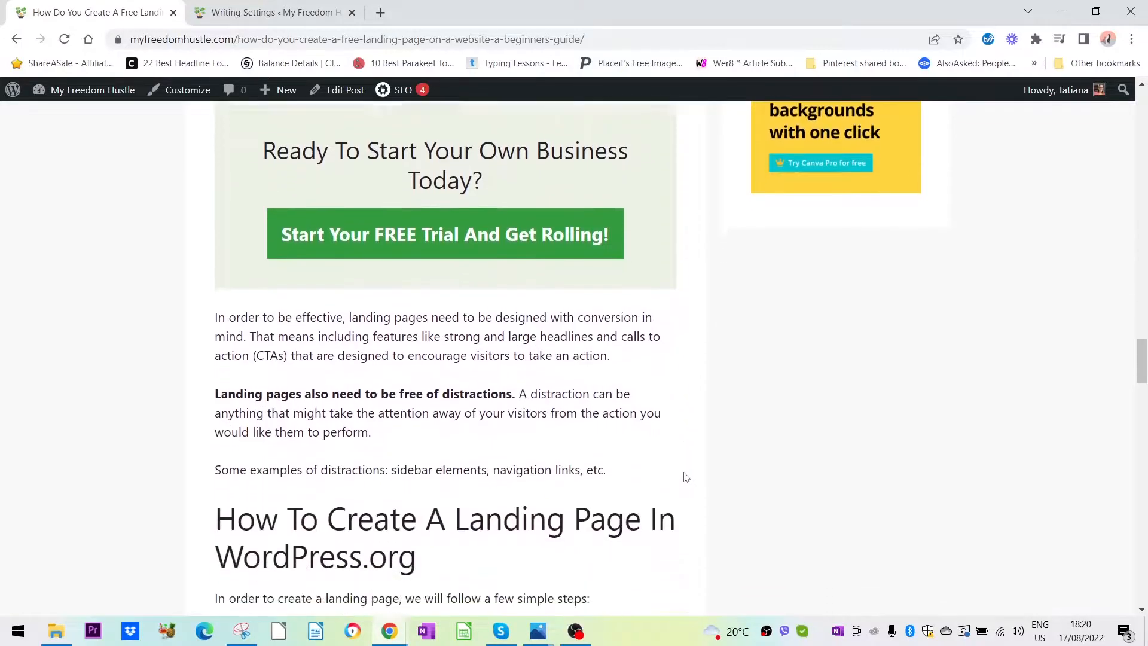
pyautogui.scroll(-1, 664, 473)
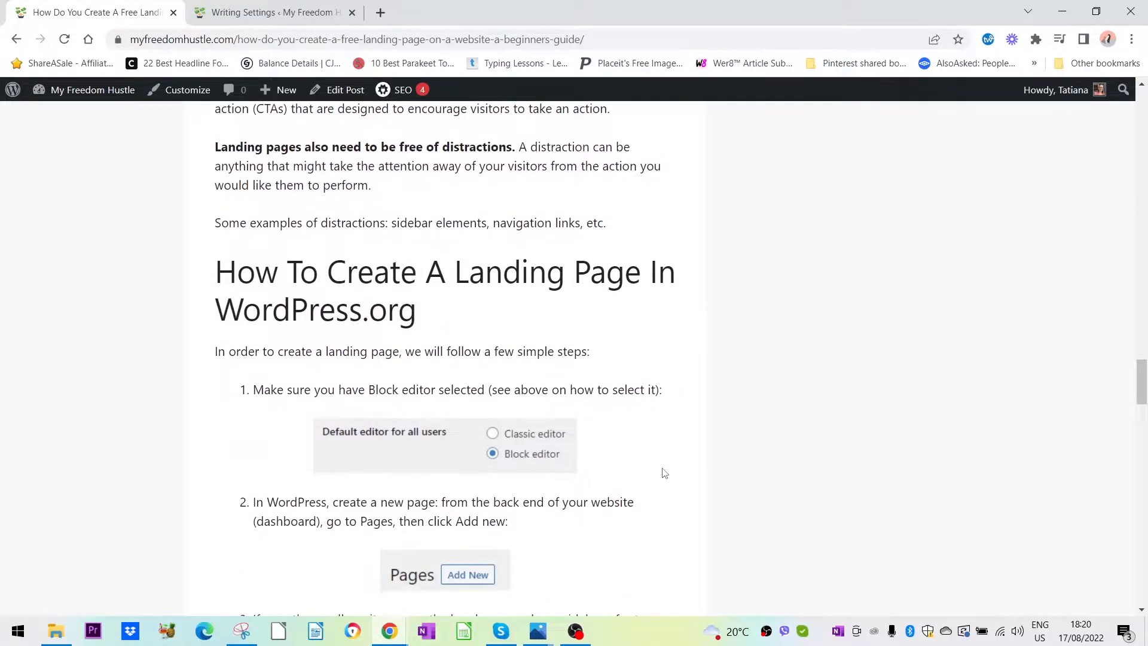
pyautogui.scroll(-2, 664, 473)
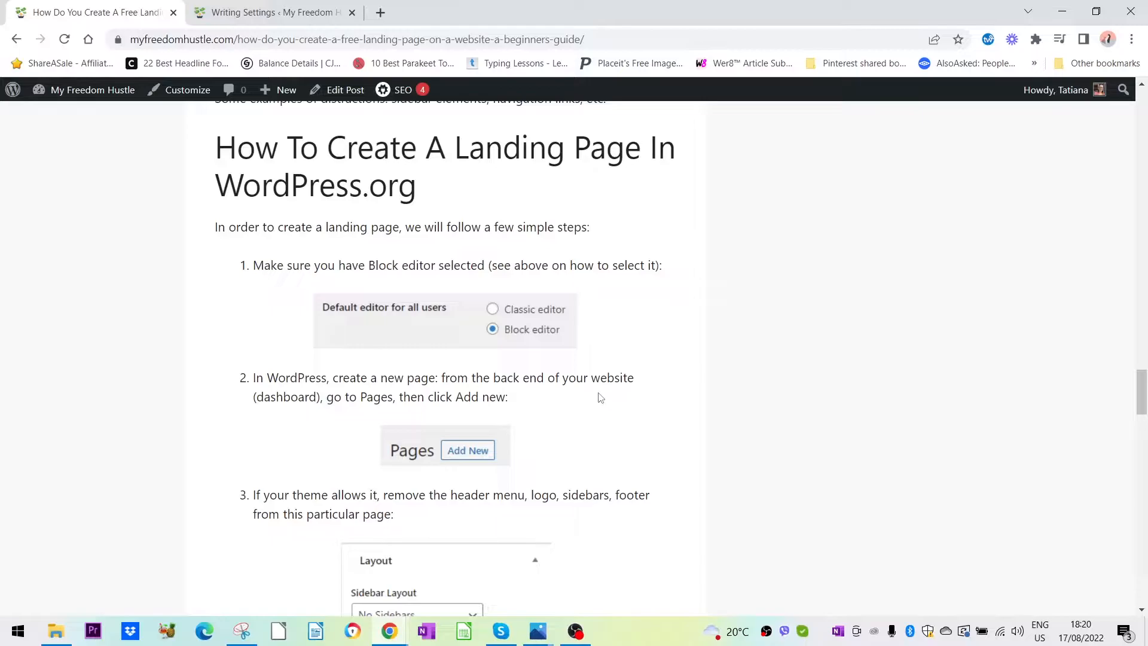
# Open the site's FREE Training page and review its headline, sign-up call to action and "What Will You Learn?" list.
pyautogui.moveTo(1139, 395); pyautogui.dragTo(1139, 113)
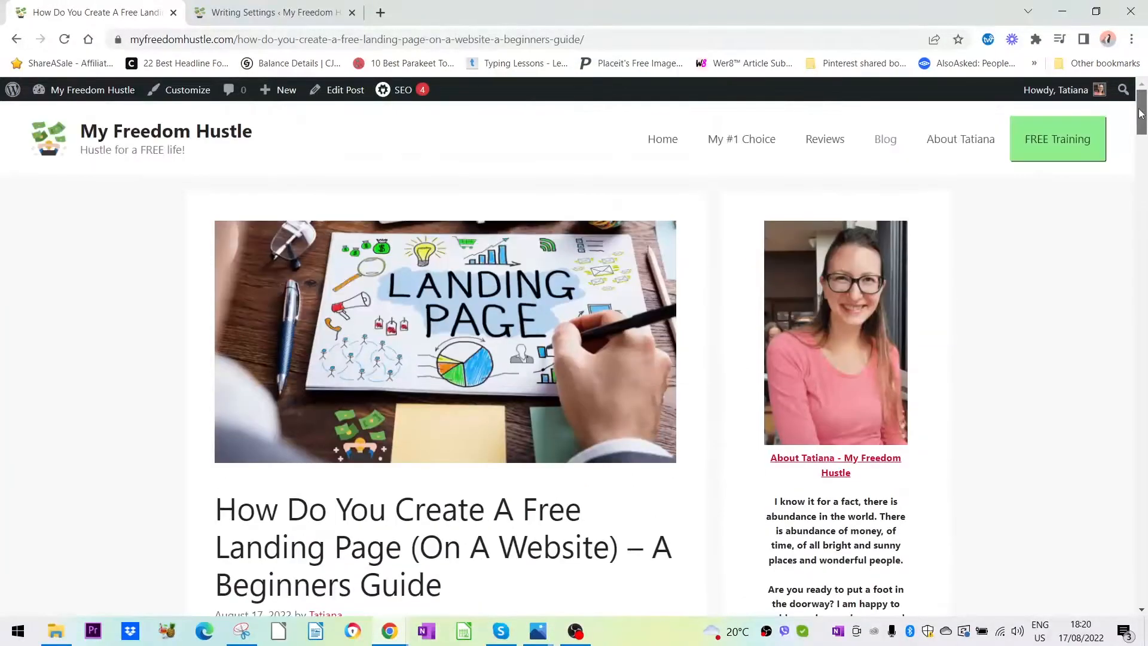
pyautogui.click(1024, 154)
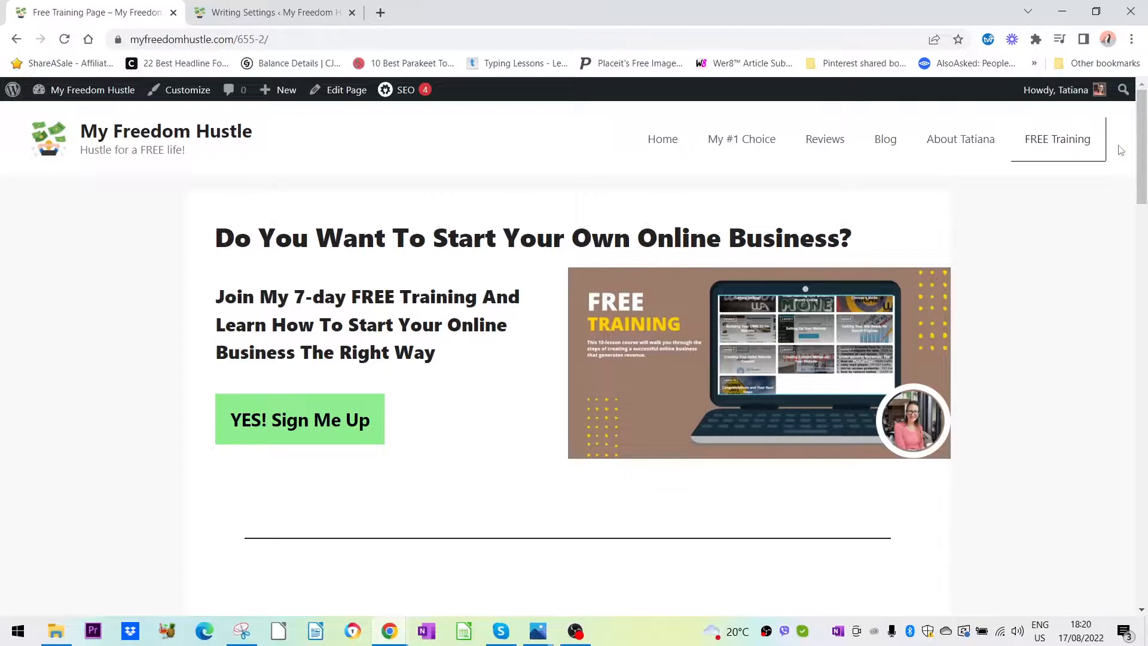
pyautogui.scroll(-1, 1070, 418)
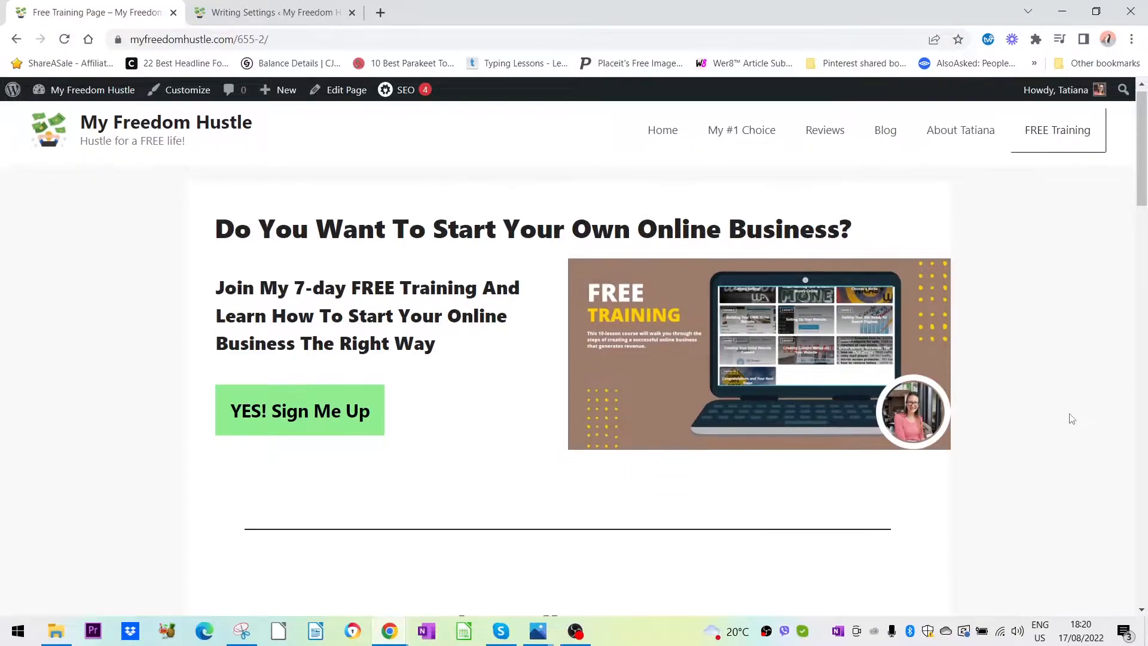
pyautogui.scroll(-1, 1070, 418)
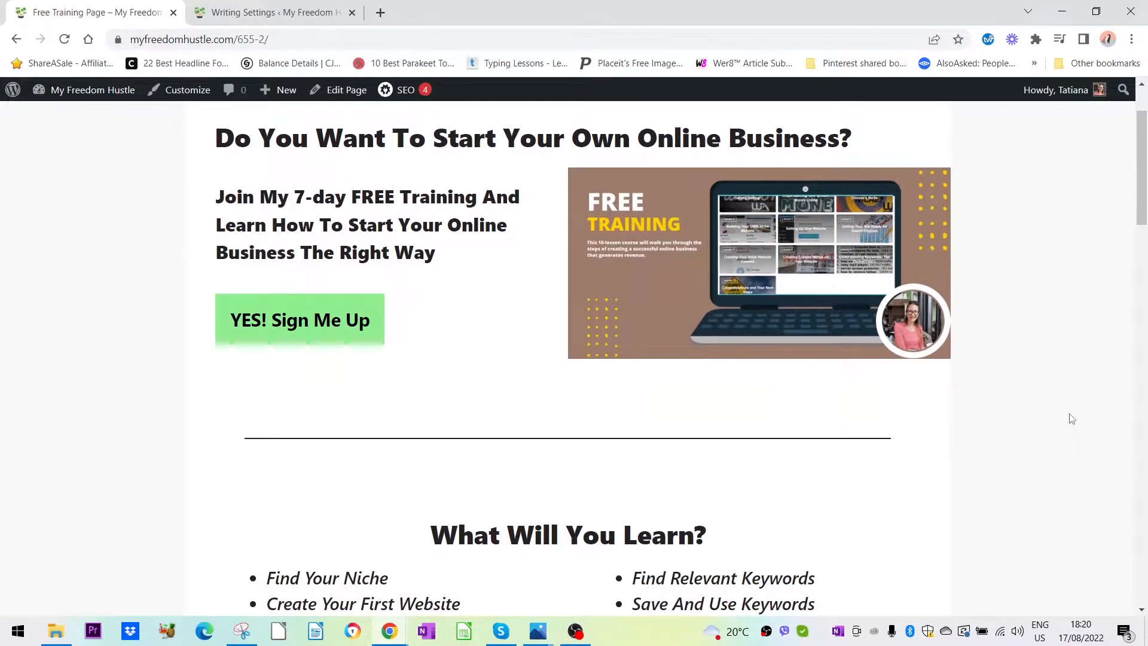
pyautogui.scroll(-2, 1071, 419)
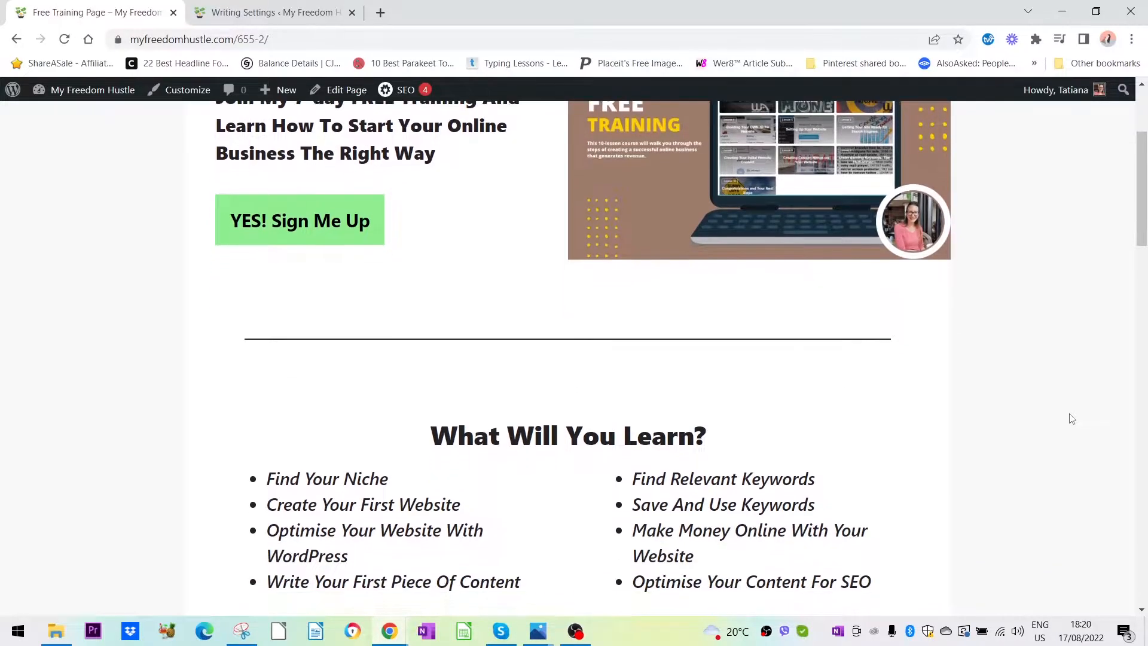
pyautogui.scroll(-1, 1071, 418)
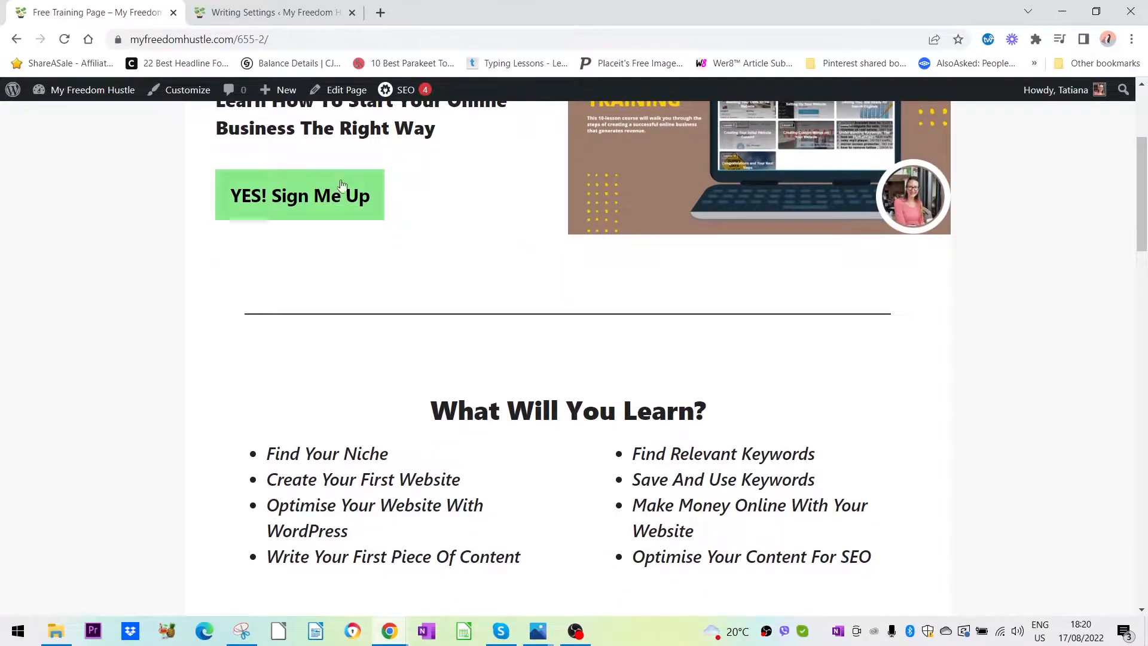
pyautogui.scroll(-1, 891, 386)
pyautogui.scroll(-3, 901, 383)
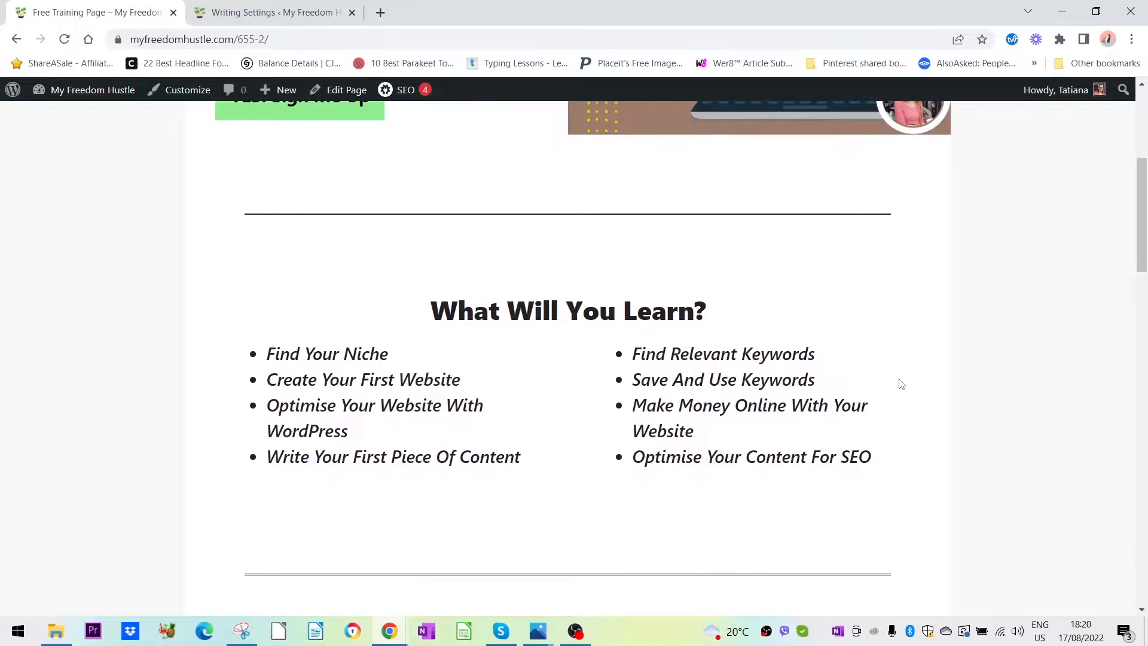
# Examine the rest of the example landing page: the author introduction, the "Join My Free Course" call to action and the student testimonials.
pyautogui.scroll(-2, 951, 383)
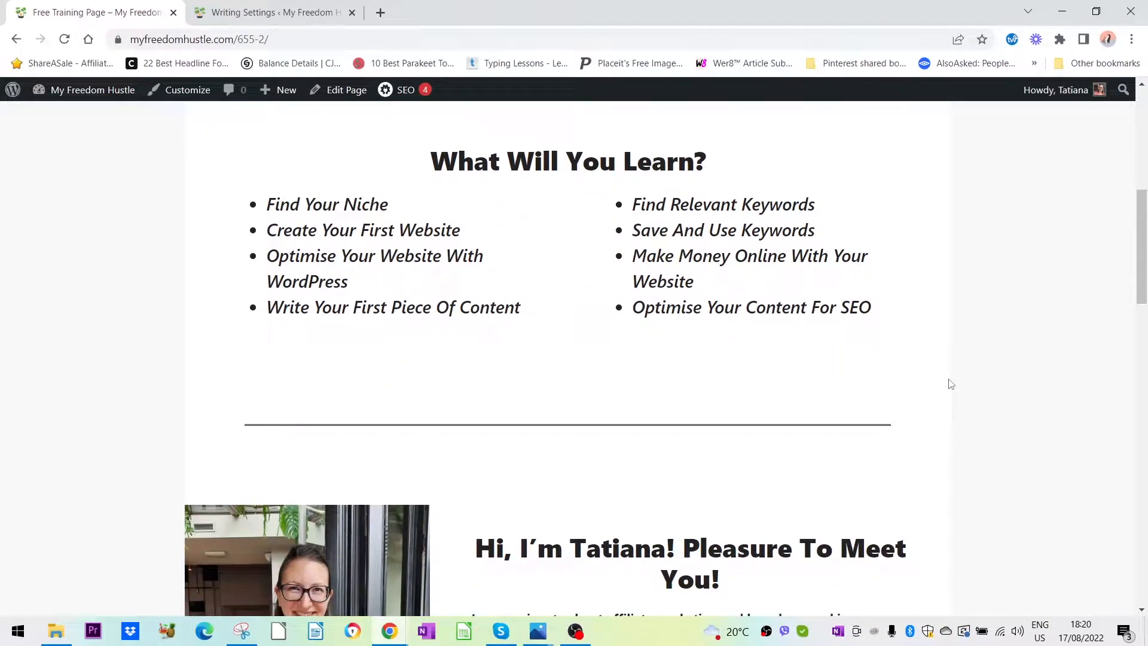
pyautogui.scroll(-5, 951, 384)
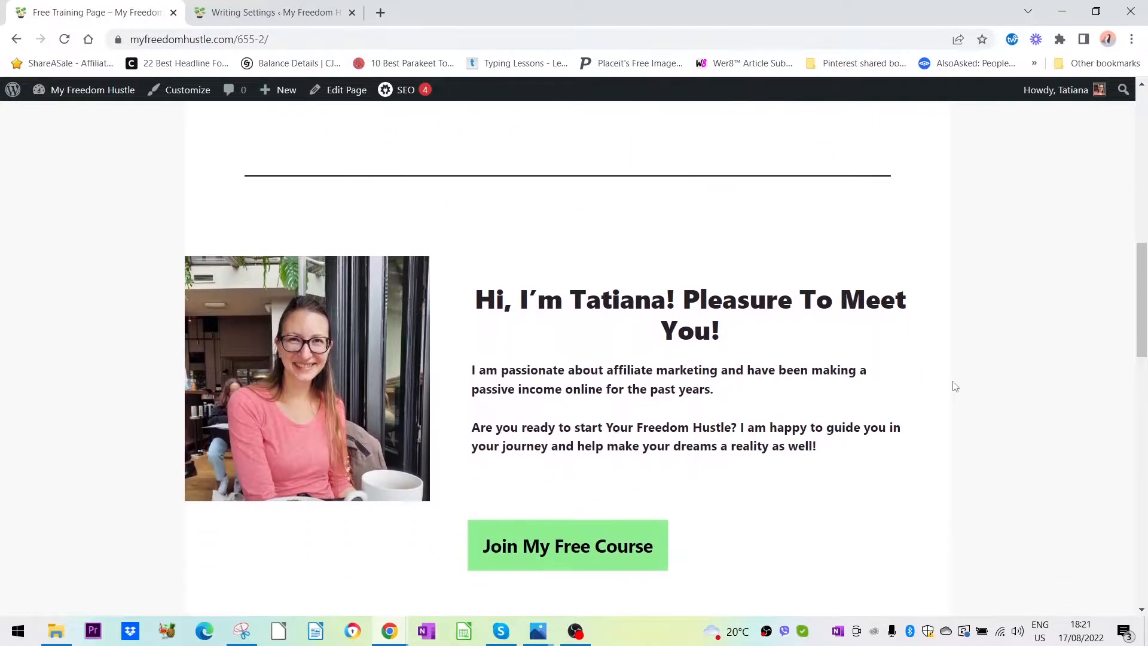
pyautogui.scroll(-3, 954, 386)
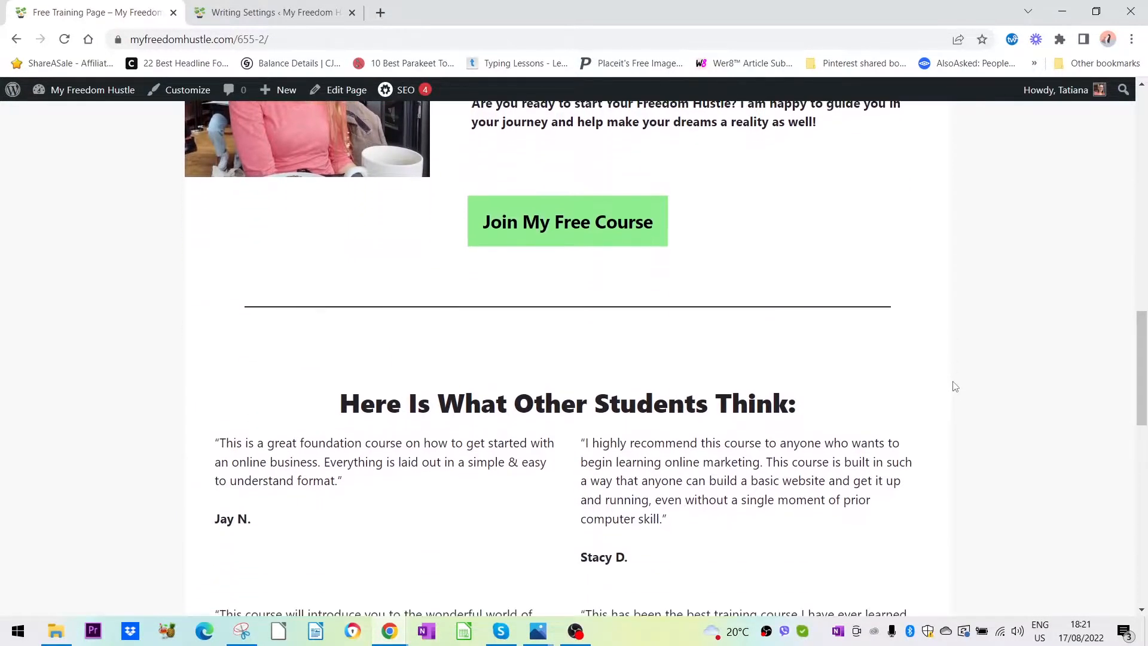
pyautogui.scroll(-2, 954, 386)
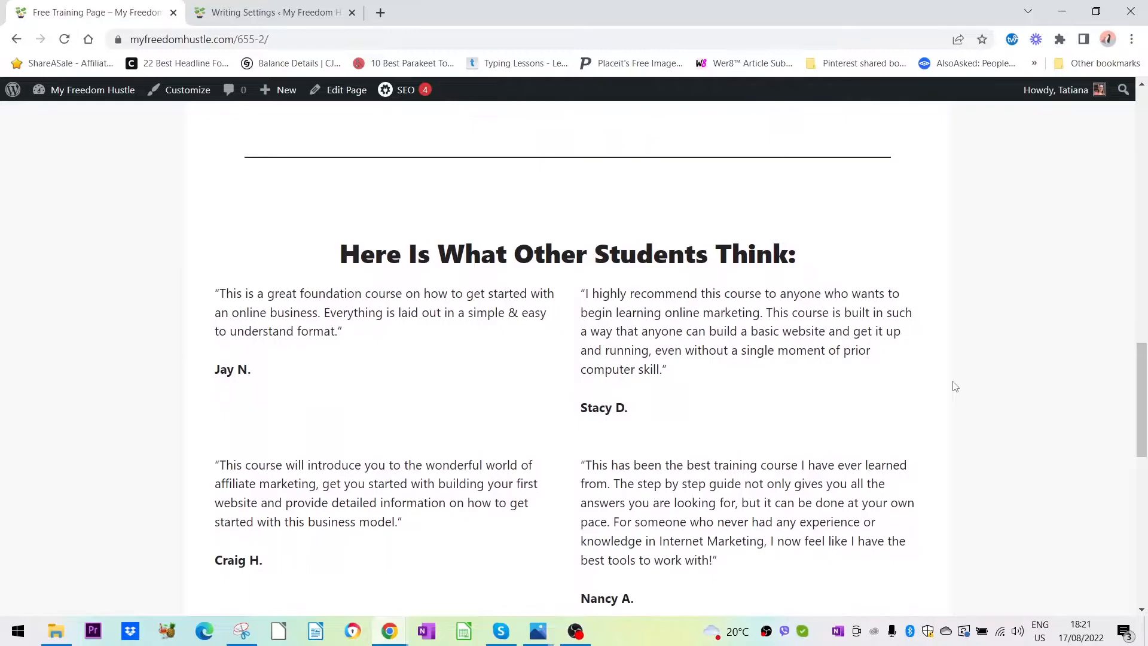
pyautogui.scroll(-1, 954, 386)
pyautogui.scroll(-1, 955, 386)
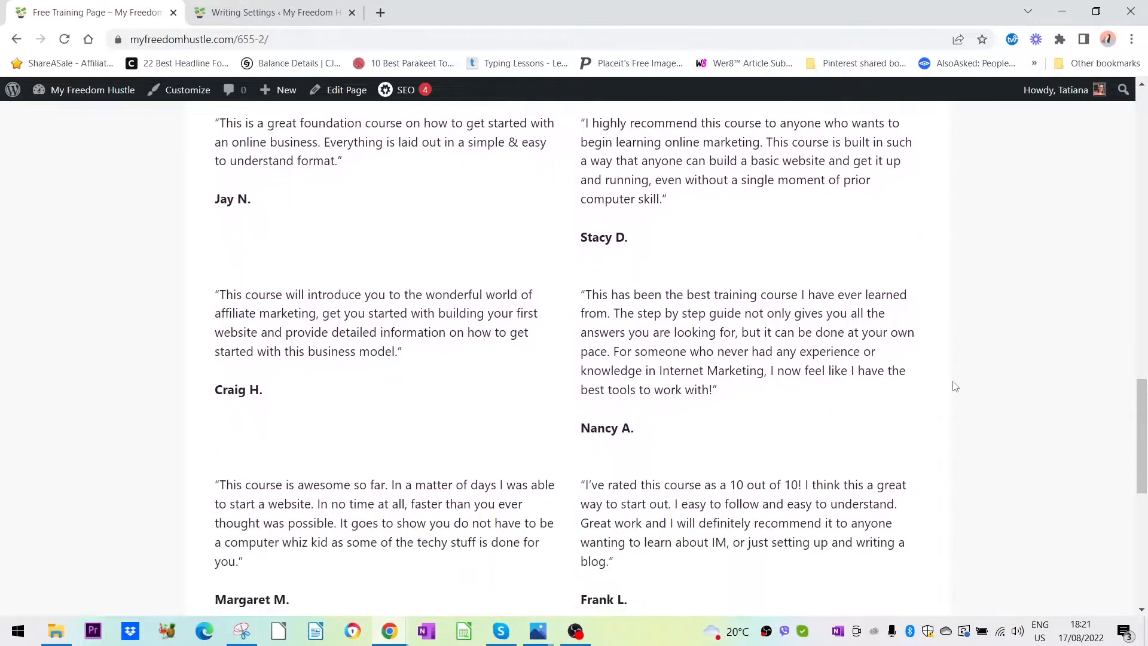
pyautogui.scroll(-1, 948, 379)
pyautogui.scroll(-3, 684, 337)
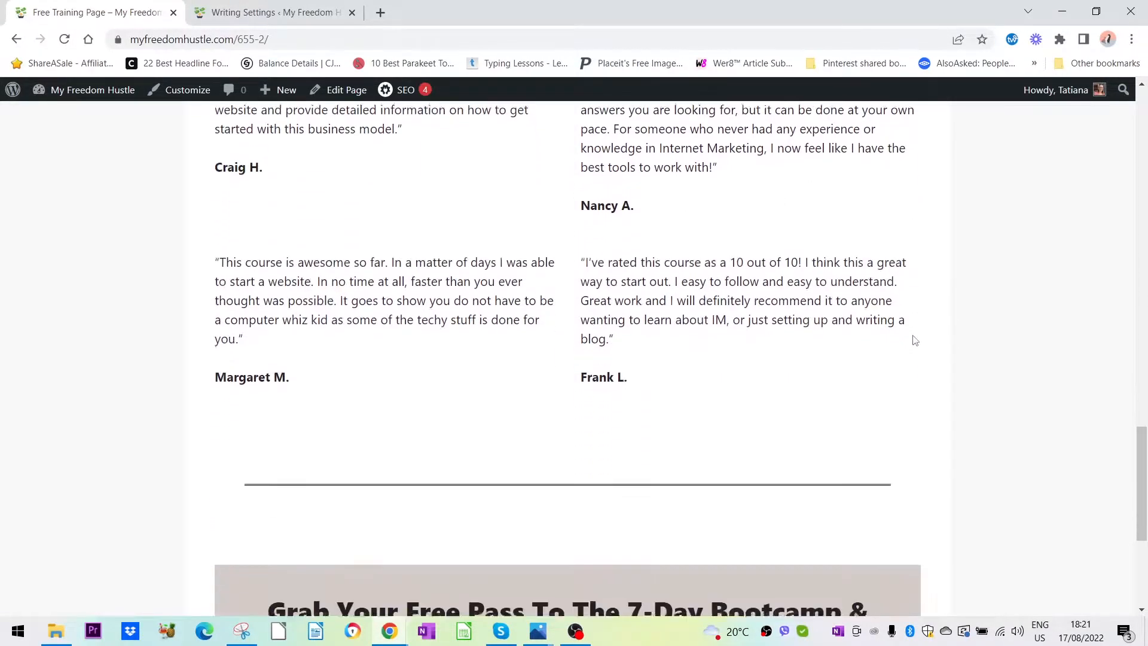
# View the closing bootcamp call to action, open its "YES! Sign Me Up" link, and close the linked page.
pyautogui.scroll(-3, 949, 340)
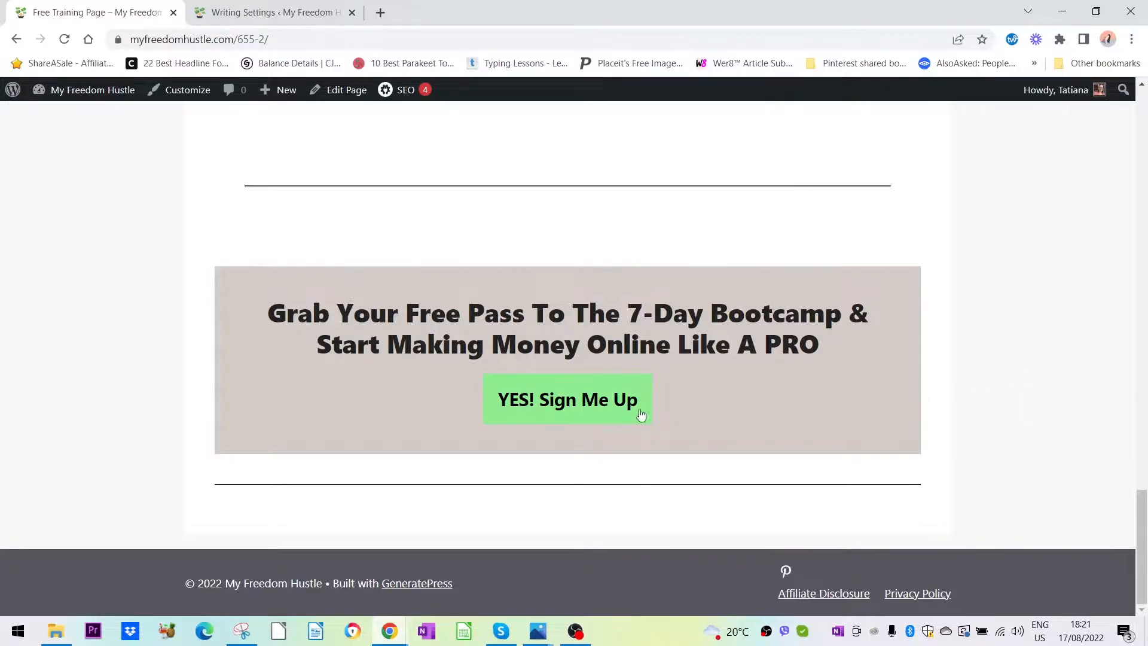
pyautogui.click(572, 403)
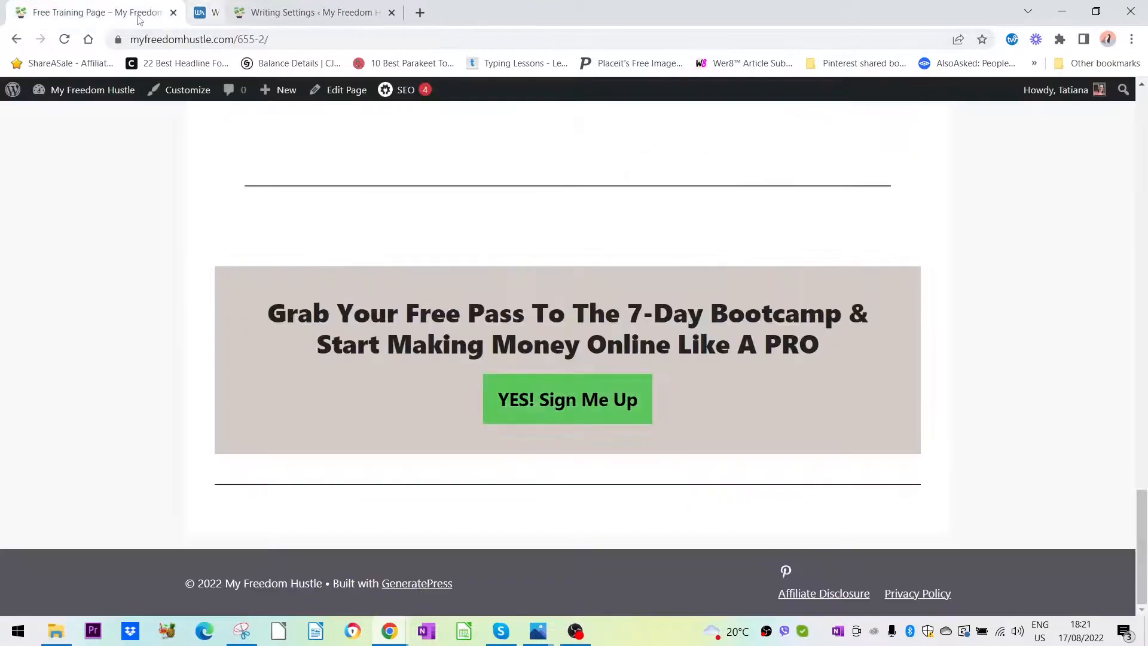
pyautogui.click(351, 13)
pyautogui.moveTo(1137, 520); pyautogui.dragTo(1145, 117)
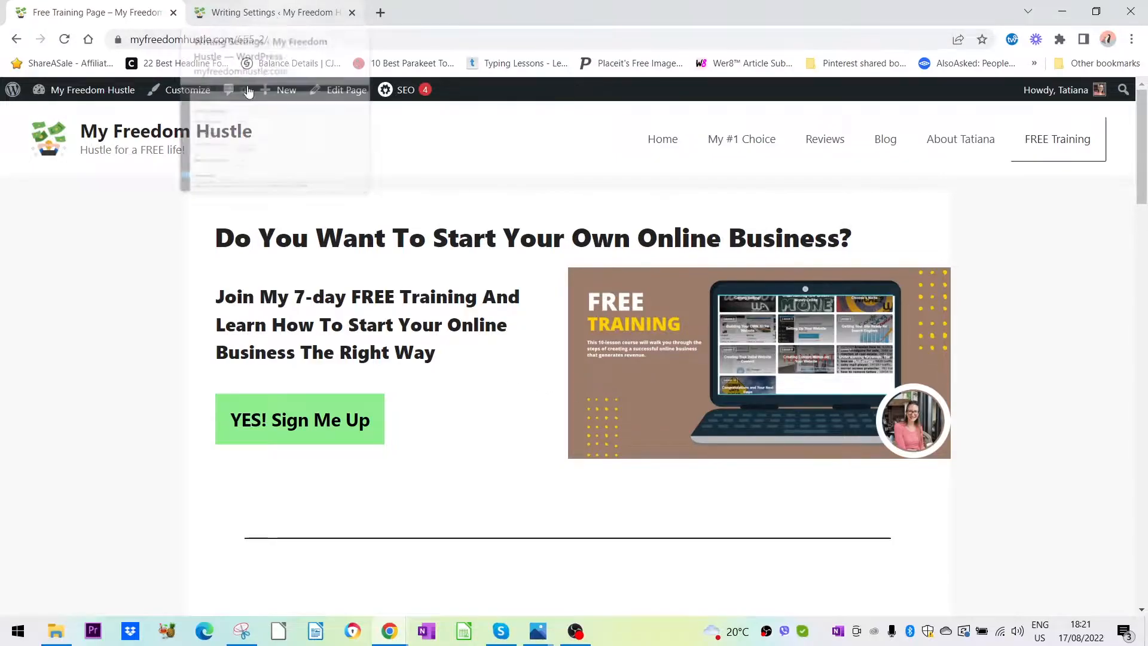
# Go back to the blog article and find the section "How To Create A Landing Page In WordPress.org".
pyautogui.click(16, 39)
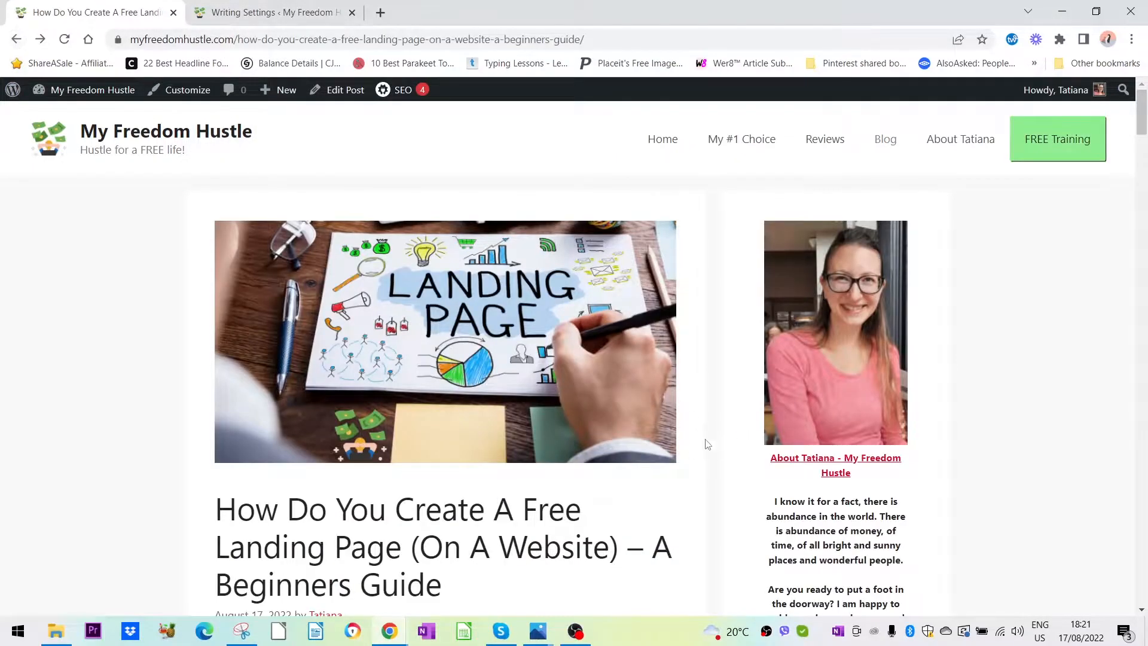
pyautogui.scroll(-20, 707, 441)
pyautogui.scroll(-15, 621, 338)
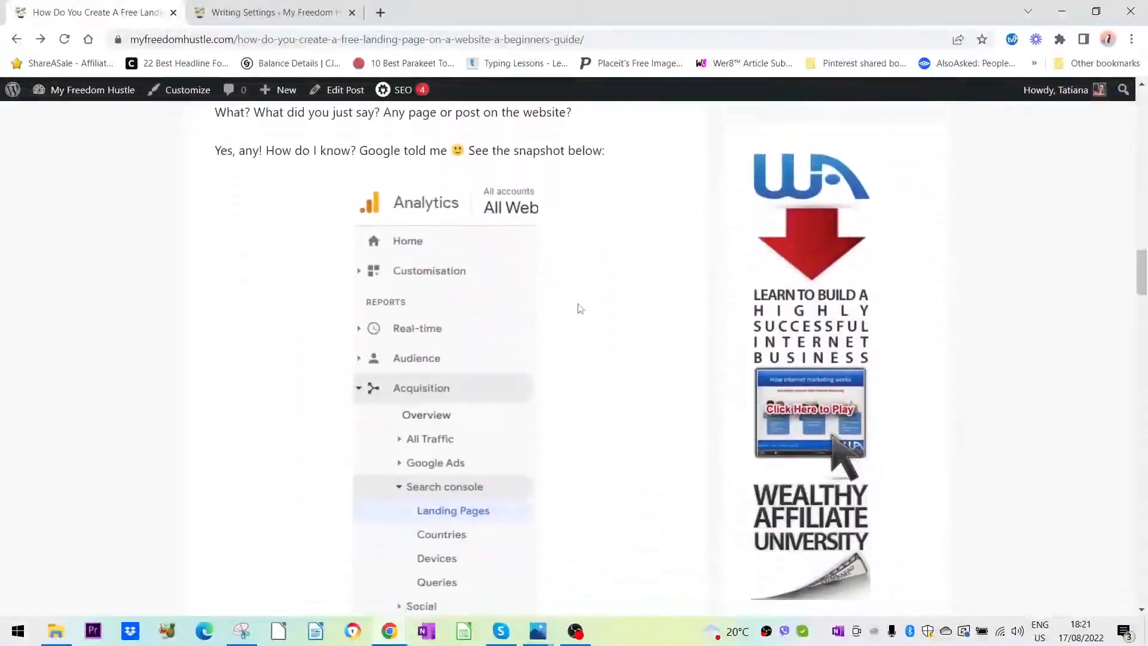
pyautogui.scroll(-5, 565, 307)
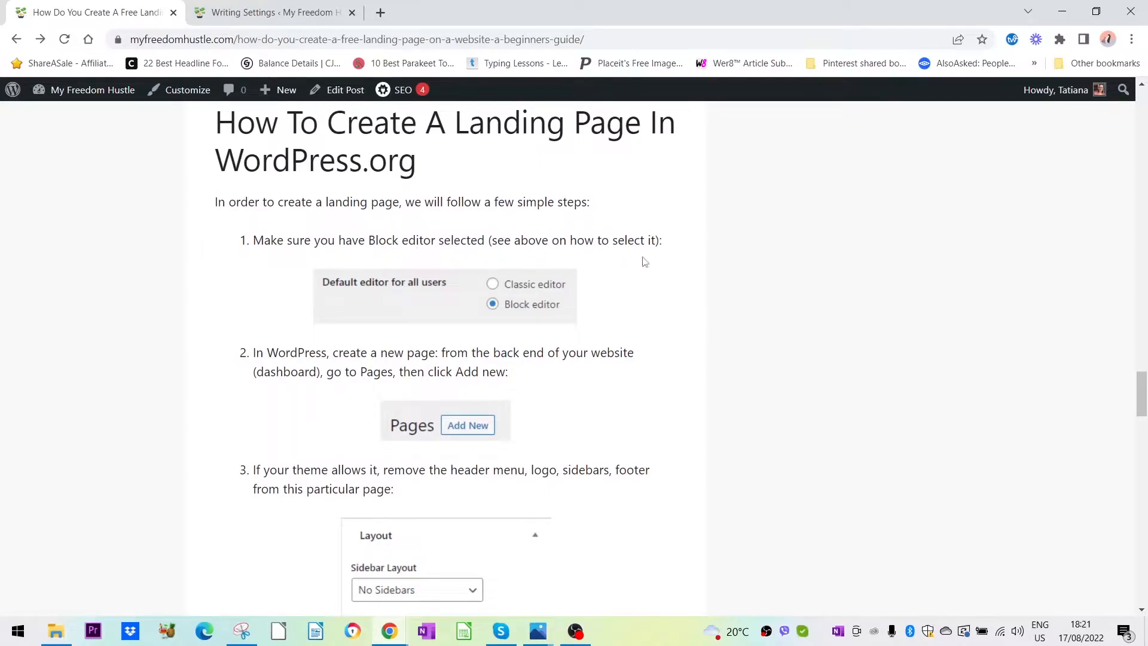
# Review the WordPress Writing Settings, checking which default editor is selected for all users.
pyautogui.click(268, 12)
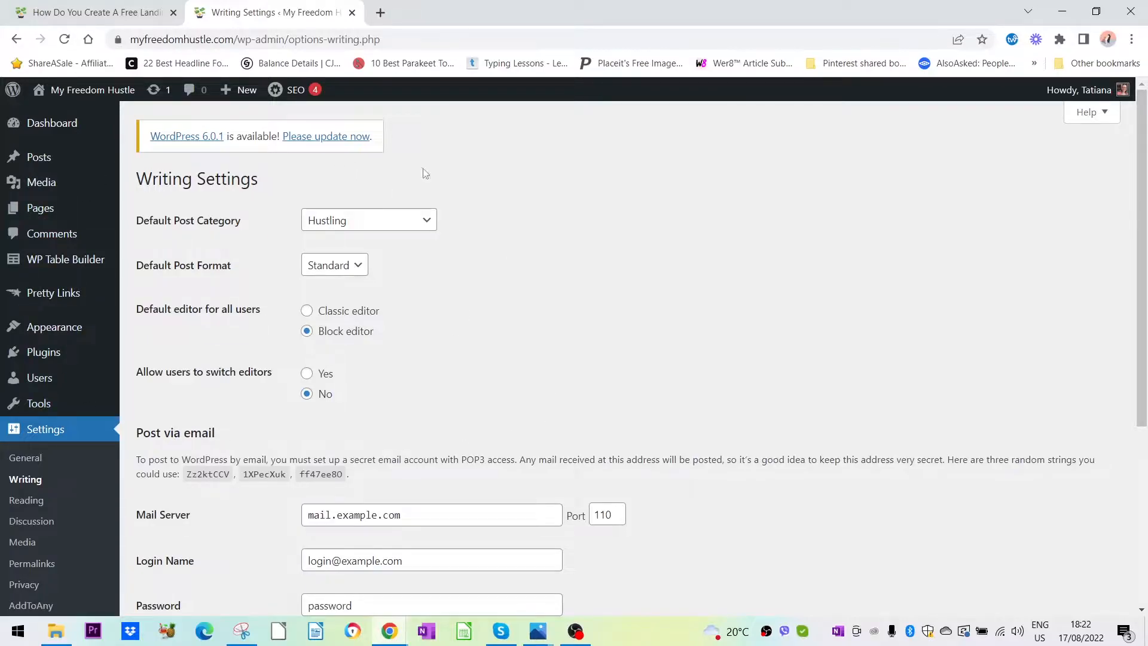
pyautogui.moveTo(90, 91)
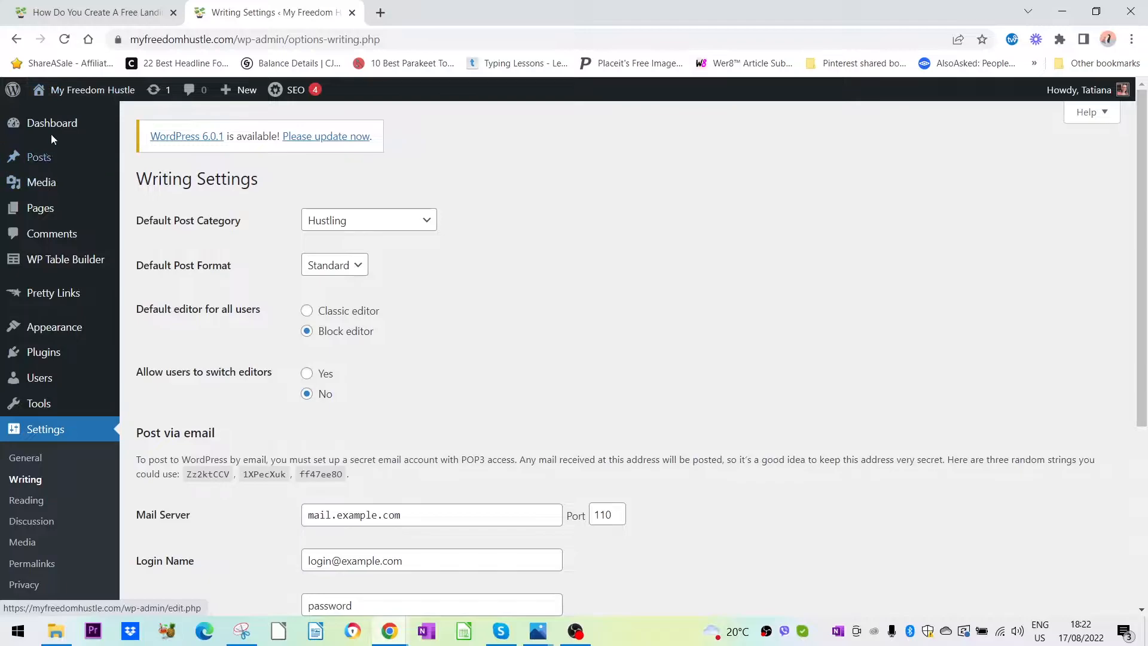
pyautogui.moveTo(51, 129)
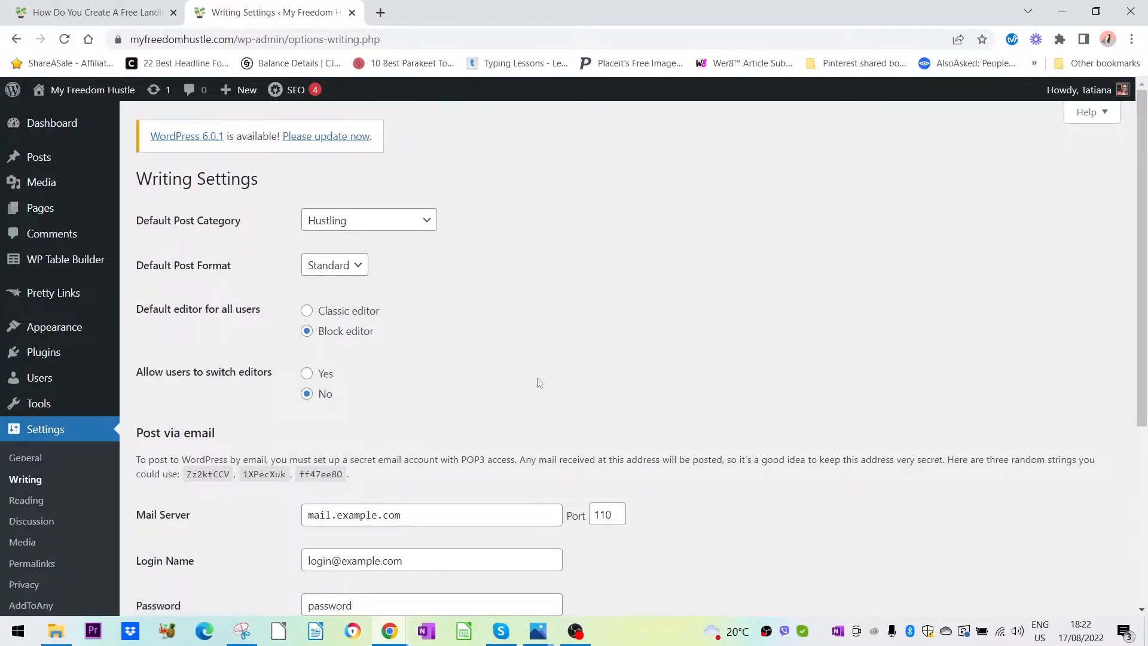
pyautogui.scroll(-5, 765, 359)
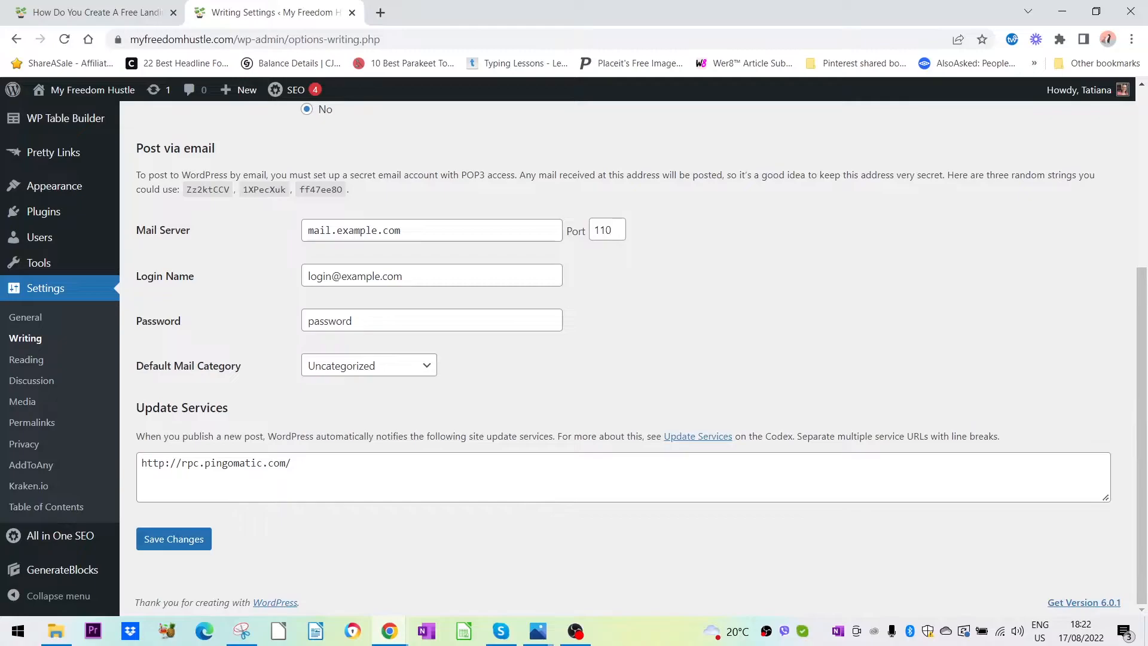
# Return to the article's second step and highlight the instruction "Pages, then click Add new".
pyautogui.click(99, 11)
pyautogui.scroll(-2, 272, 289)
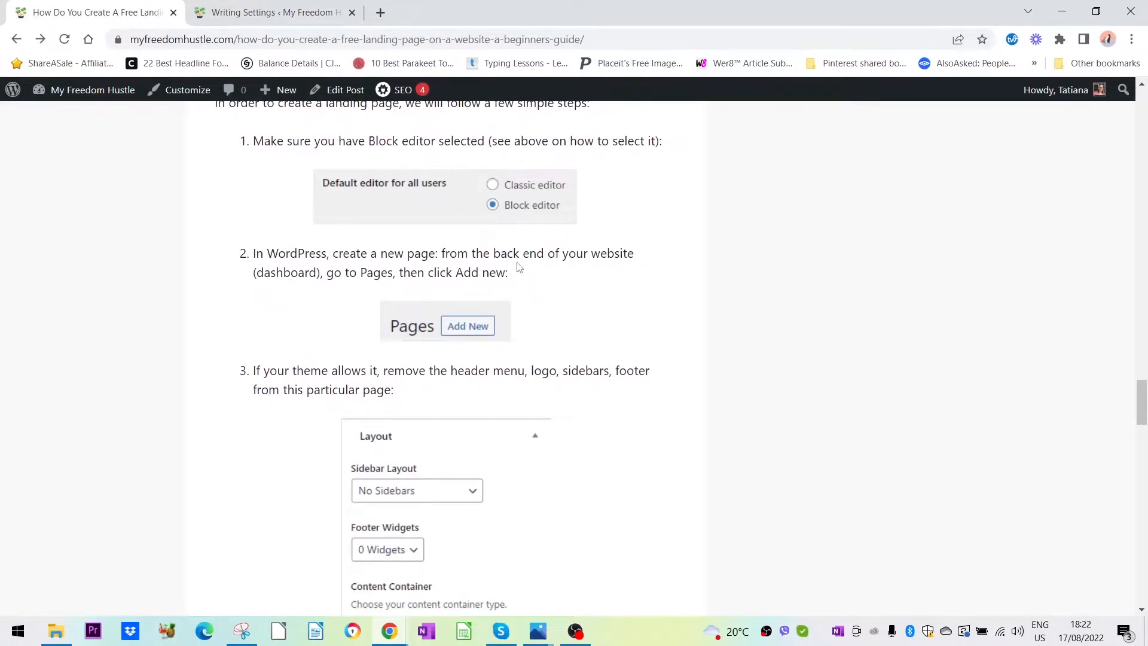
pyautogui.moveTo(358, 273); pyautogui.dragTo(518, 272)
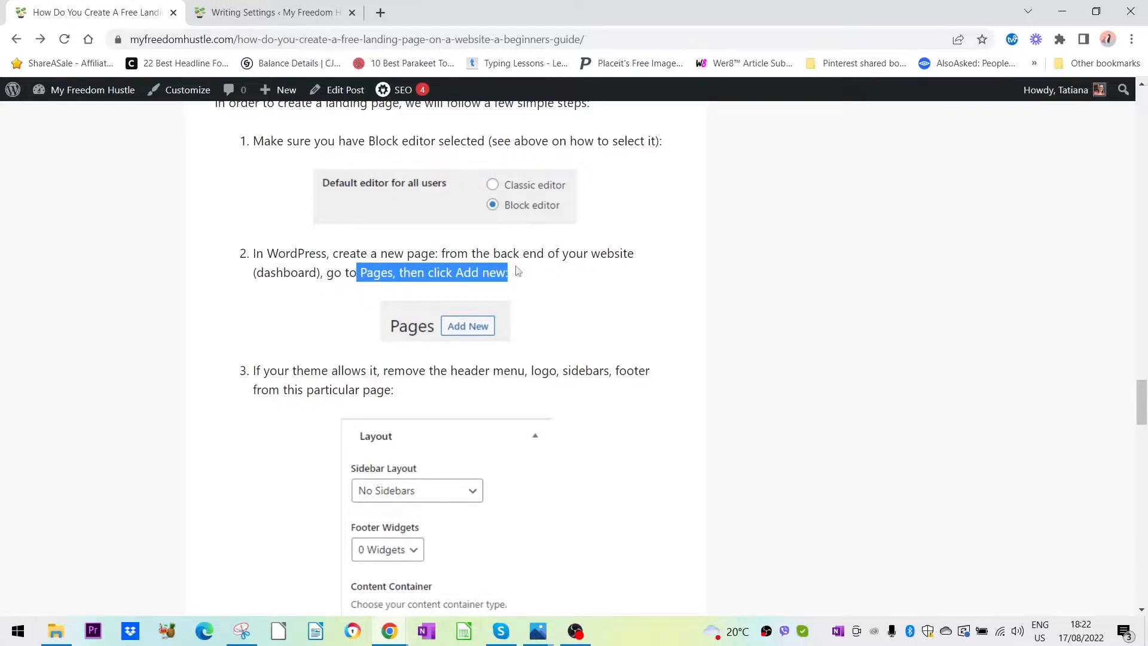
# Open the site's list of pages in the WordPress dashboard and start a new blank page.
pyautogui.click(272, 12)
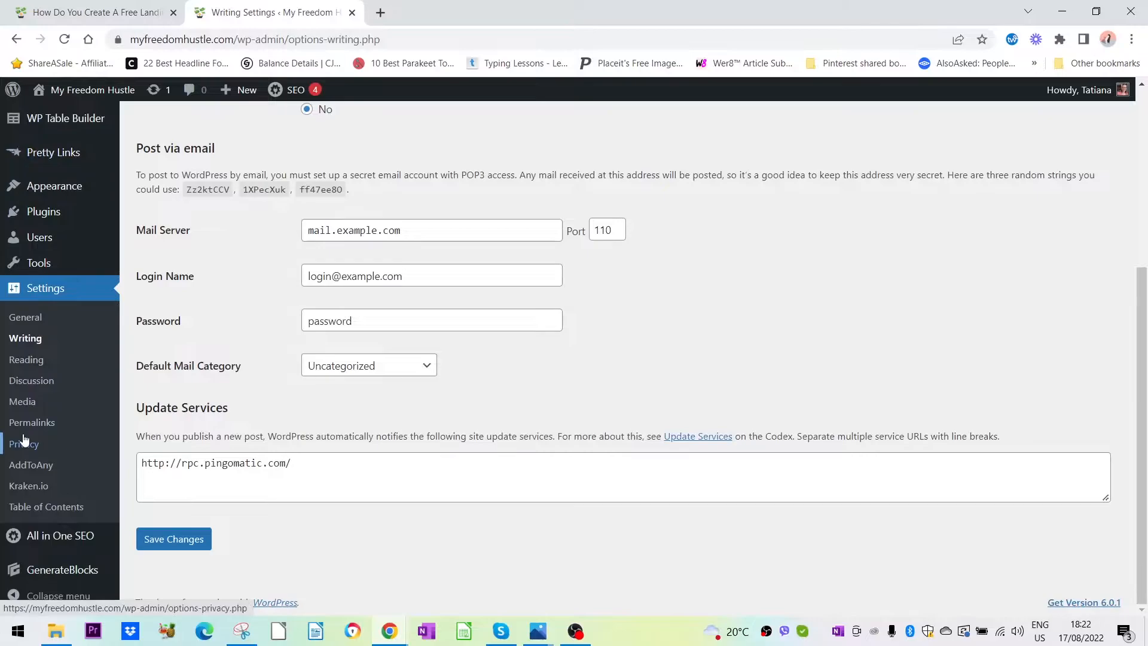
pyautogui.scroll(1, 67, 366)
pyautogui.scroll(4, 67, 365)
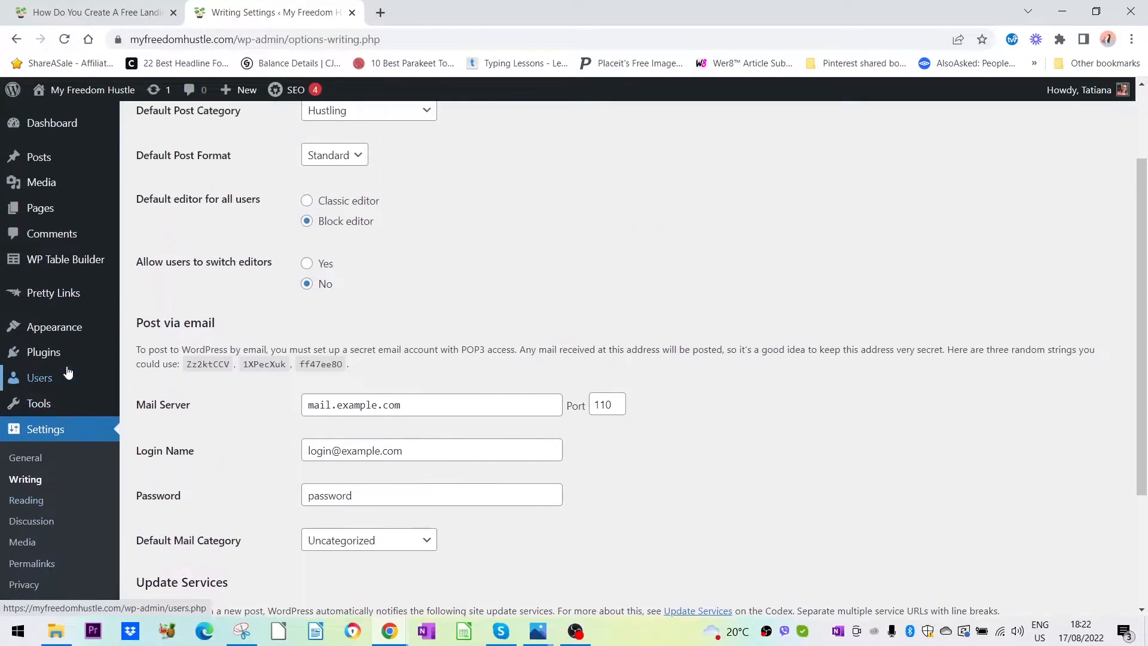
pyautogui.moveTo(42, 209)
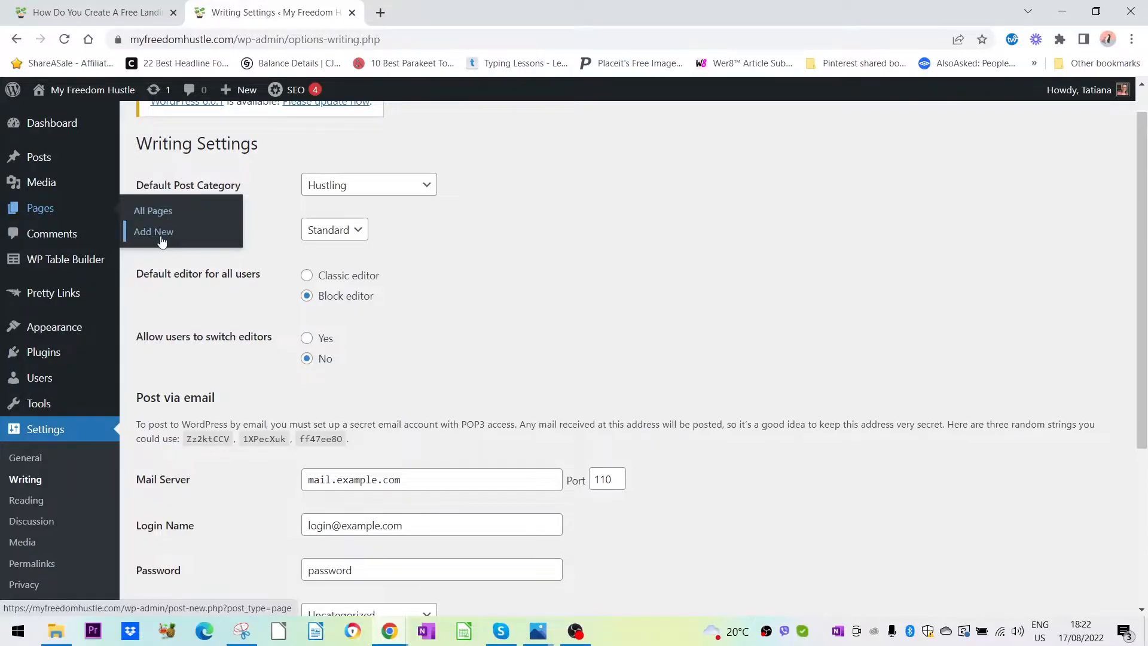
pyautogui.click(39, 207)
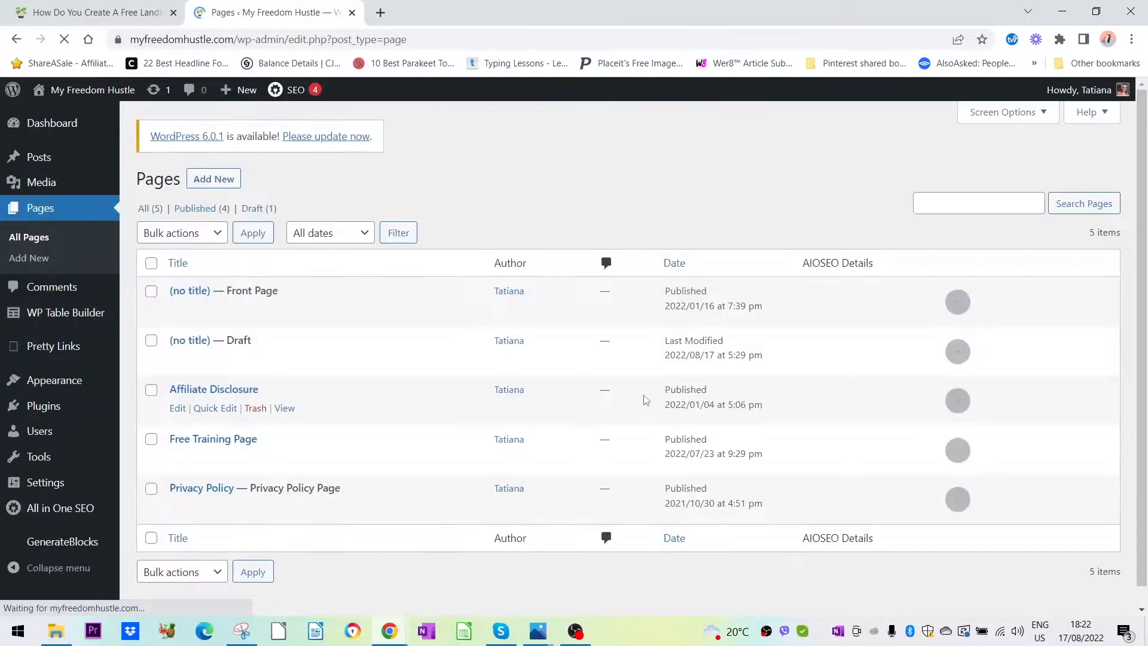
pyautogui.click(203, 184)
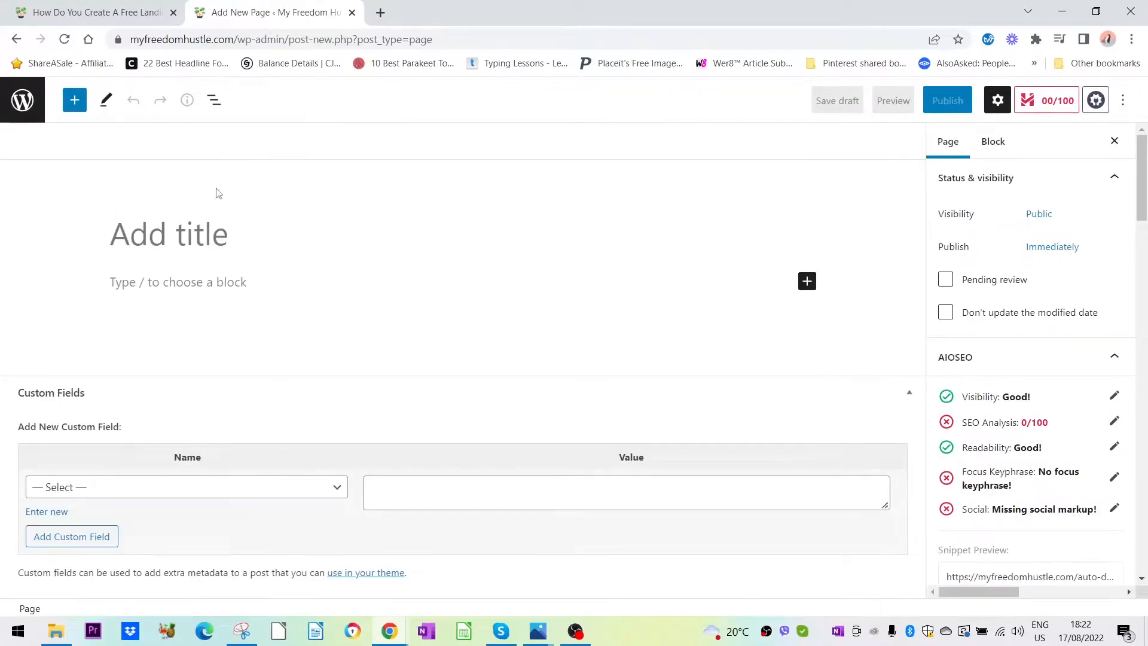
# Read the article's third step on removing page elements, highlighting the header menu and logo wording.
pyautogui.click(94, 18)
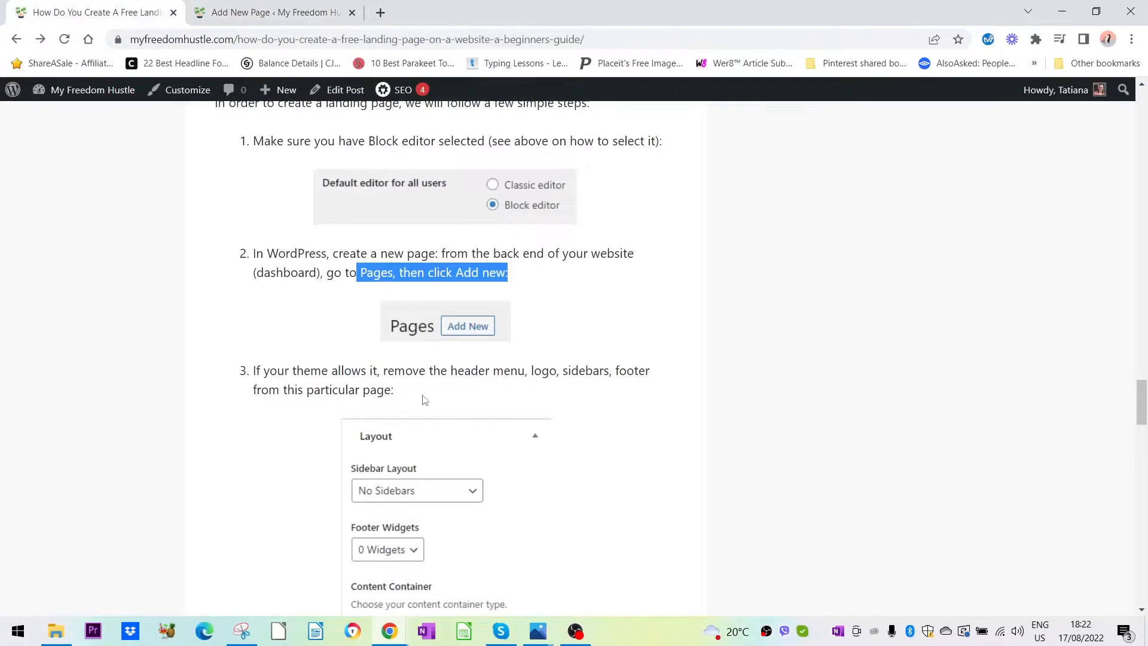
pyautogui.scroll(-2, 424, 400)
pyautogui.scroll(-1, 424, 399)
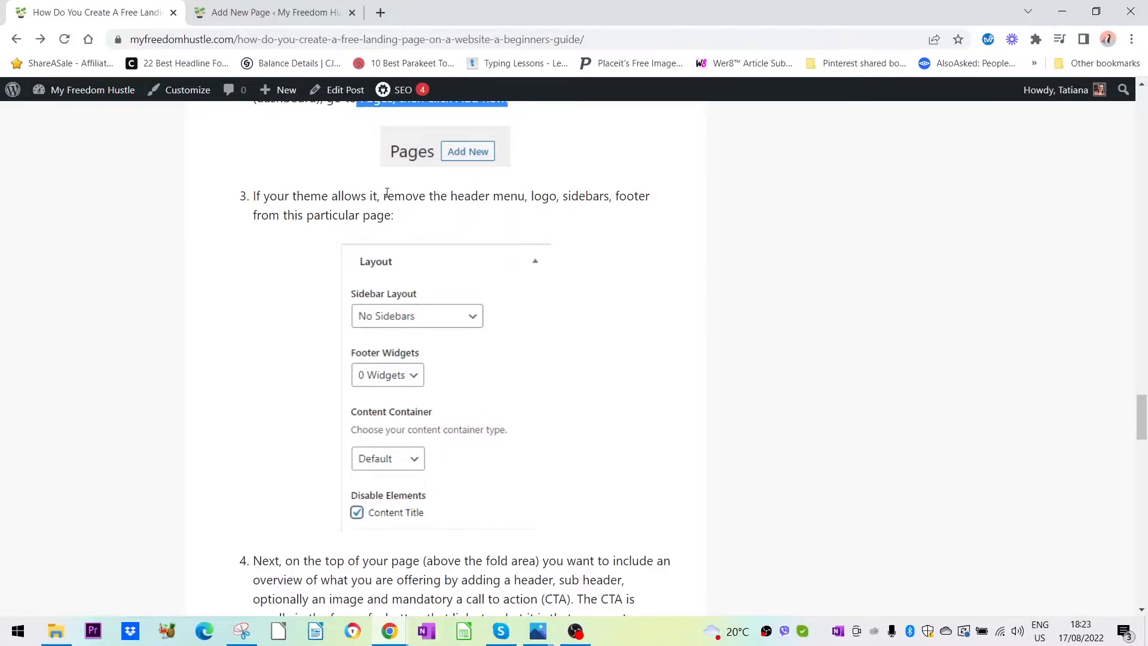
pyautogui.moveTo(385, 195); pyautogui.dragTo(555, 196)
pyautogui.click(526, 198)
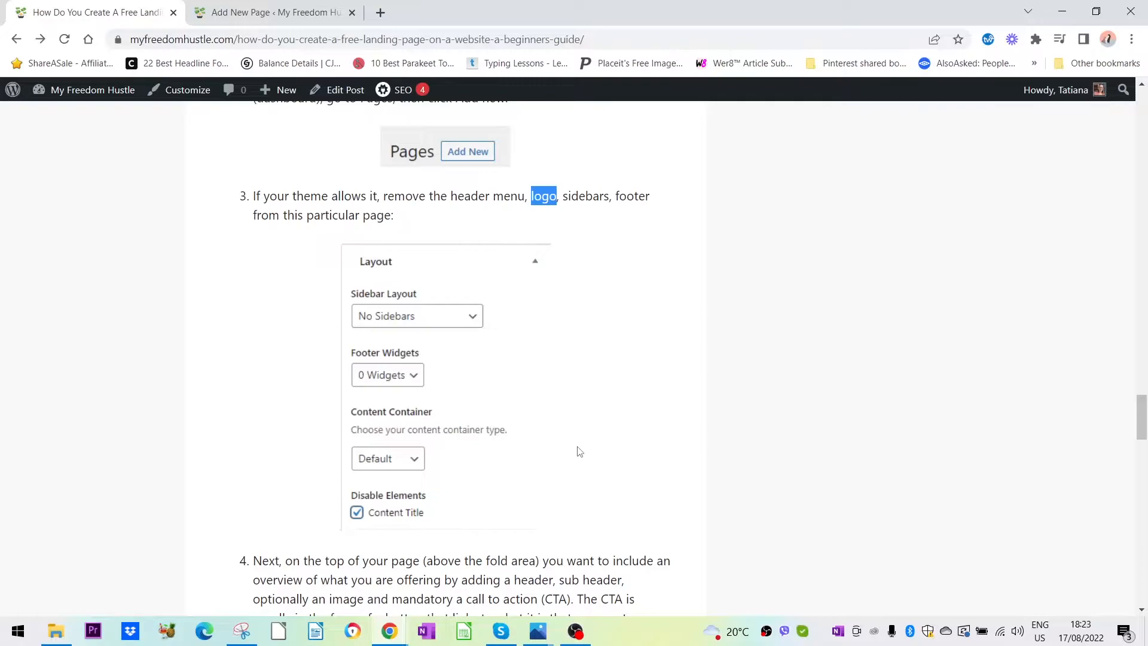
# In the new page's layout settings, set Sidebar Layout to No Sidebars and Footer Widgets to 0 Widgets.
pyautogui.click(270, 12)
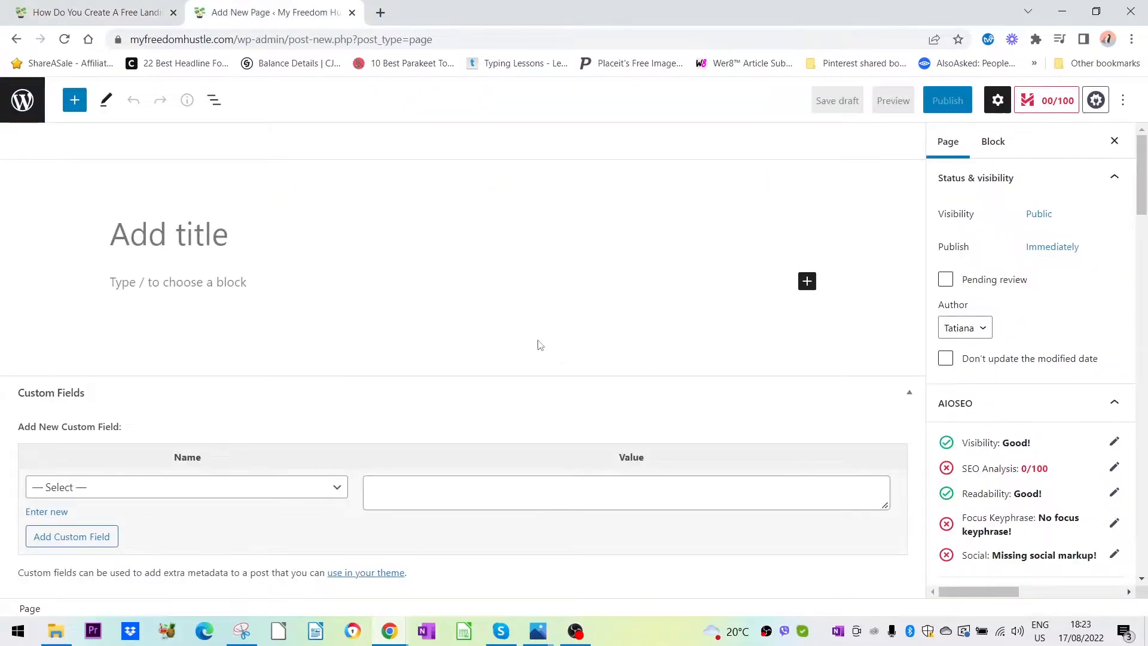
pyautogui.scroll(-3, 1025, 422)
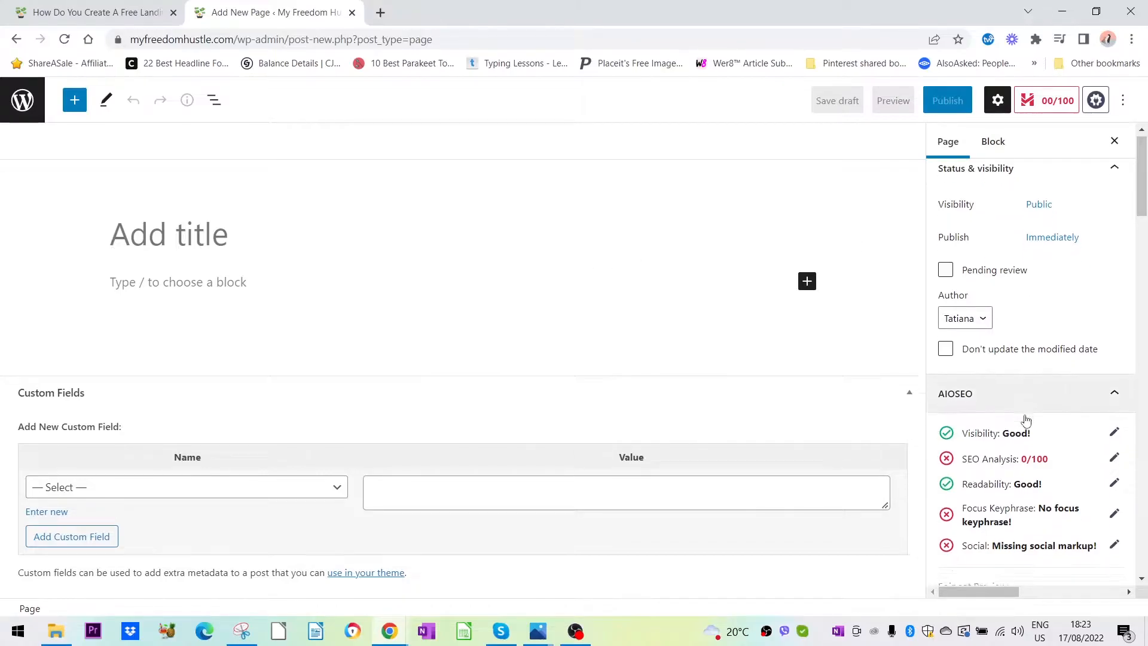
pyautogui.scroll(-7, 1025, 422)
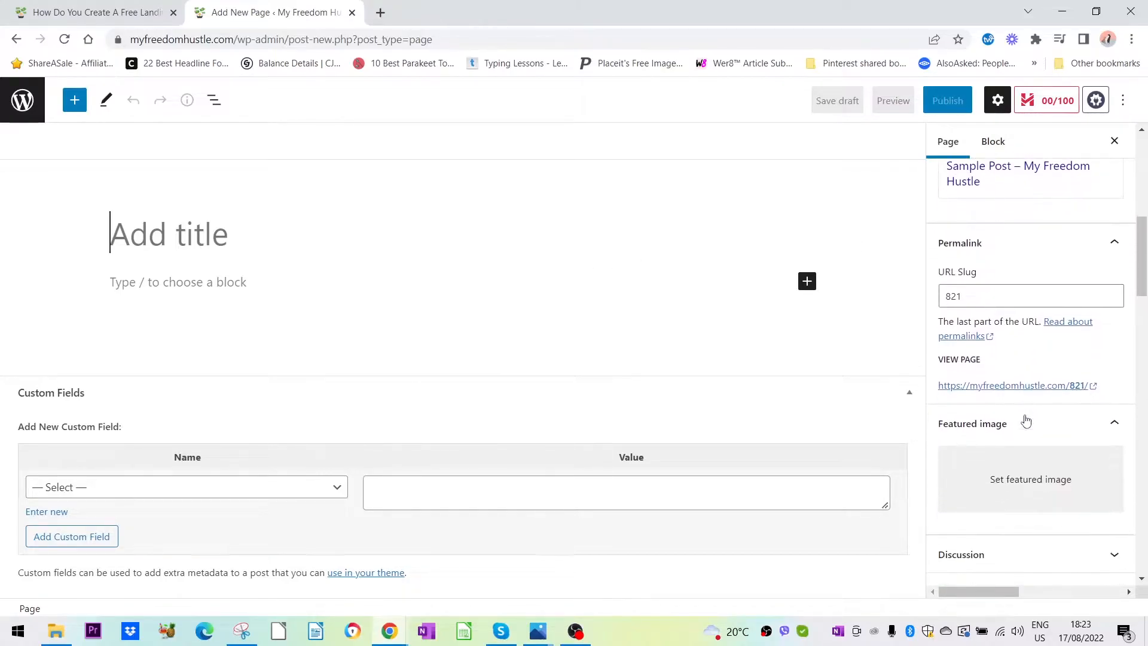
pyautogui.scroll(-6, 1025, 422)
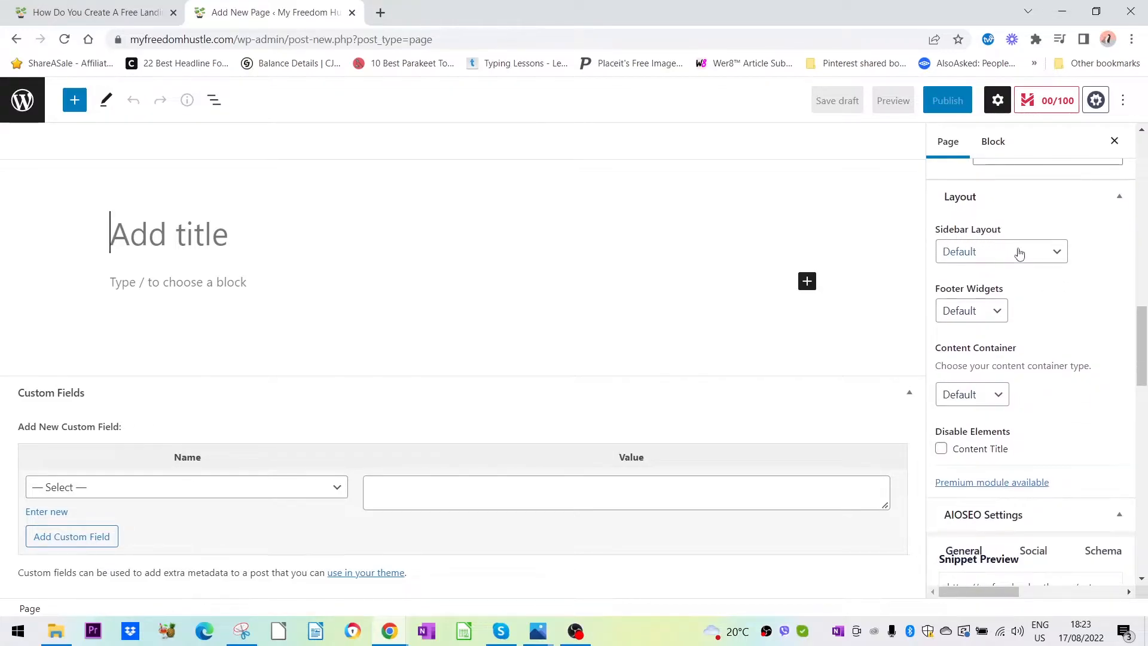
pyautogui.click(1019, 252)
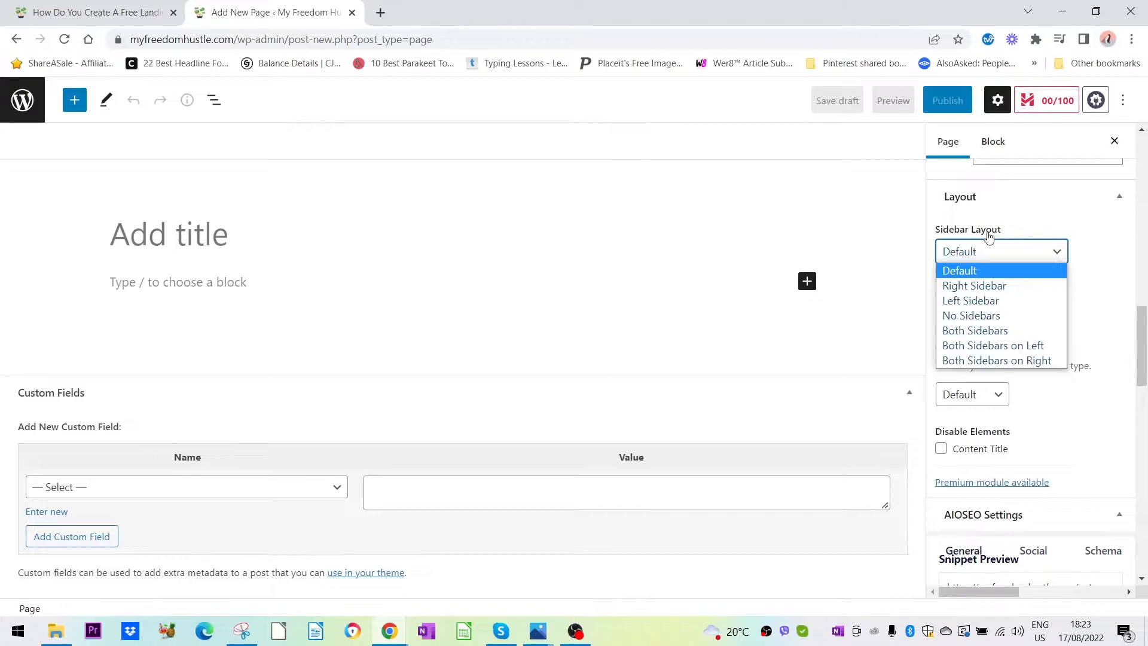
pyautogui.click(989, 321)
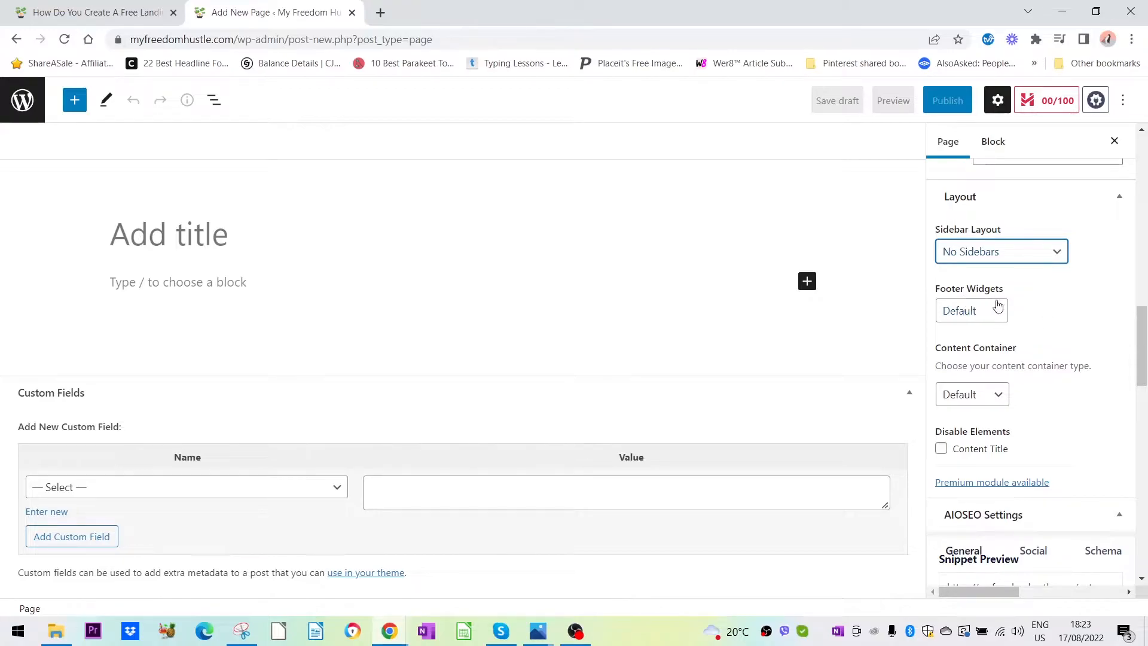
pyautogui.click(980, 308)
pyautogui.click(987, 345)
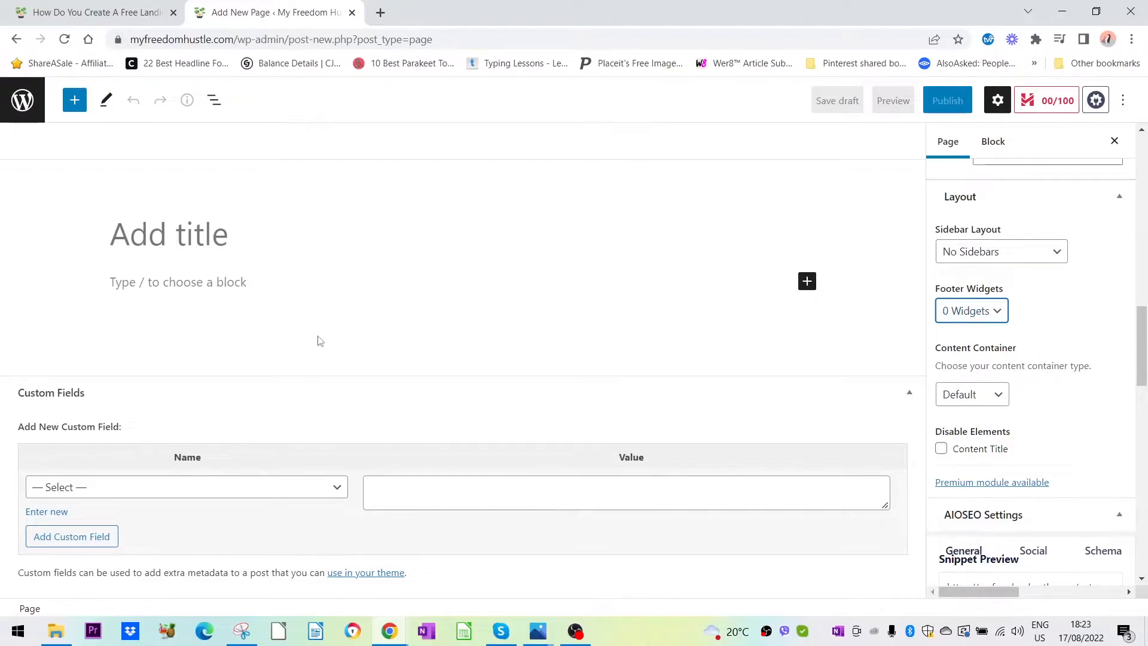
# Compare the layout settings with the article's example and view the Content Container options, keeping Default.
pyautogui.click(121, 13)
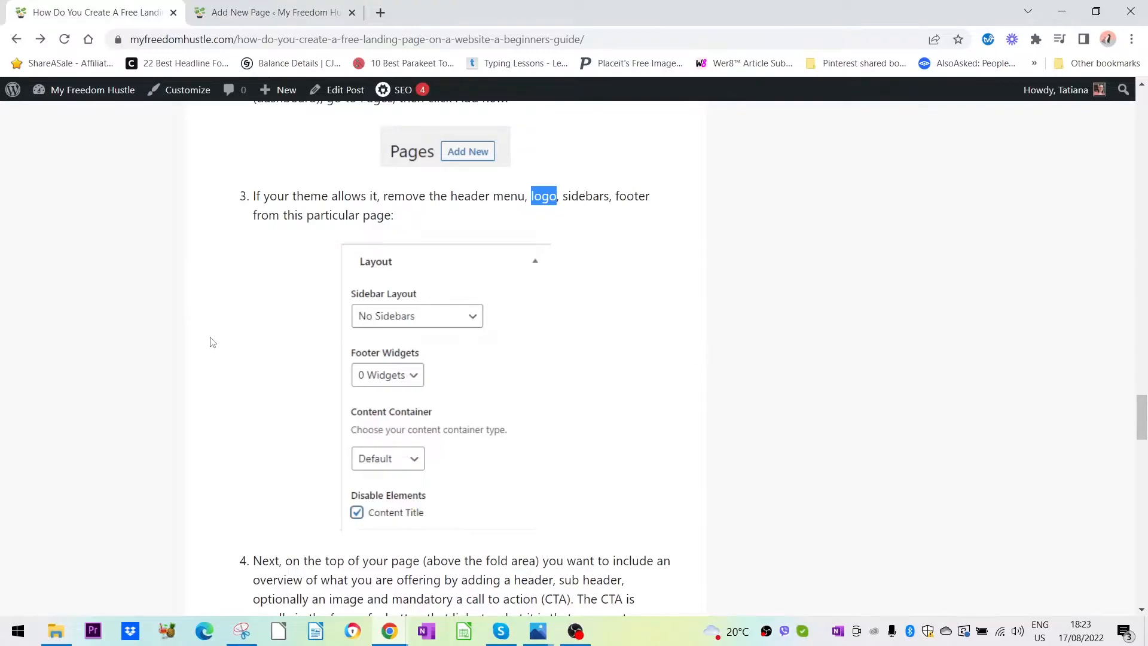
pyautogui.click(272, 13)
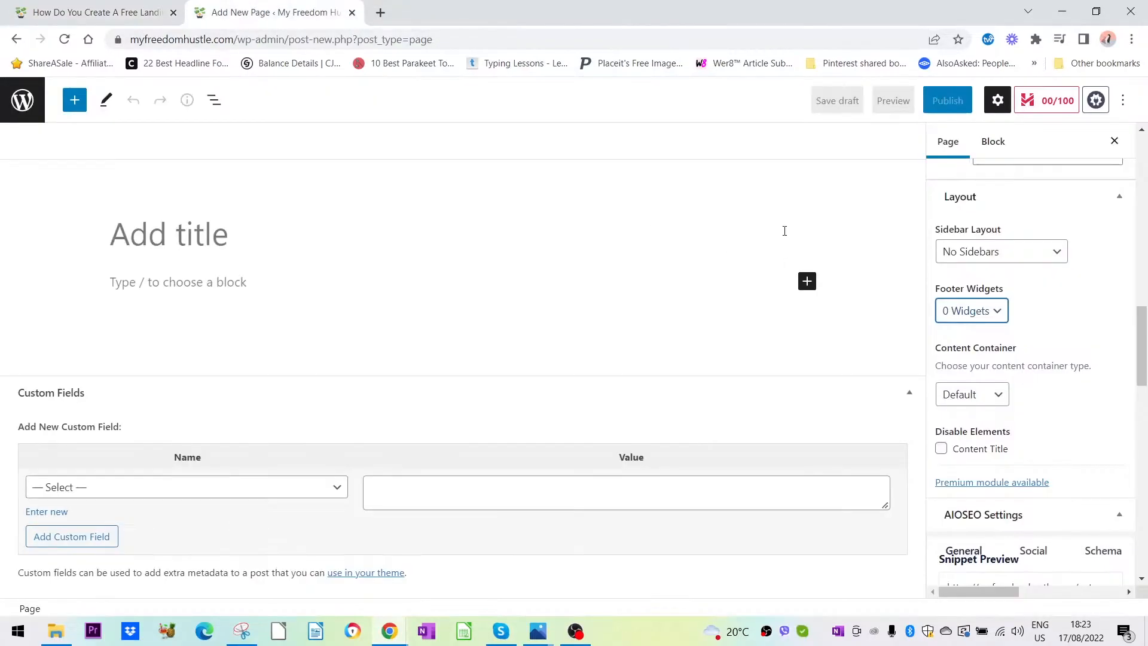
pyautogui.click(983, 397)
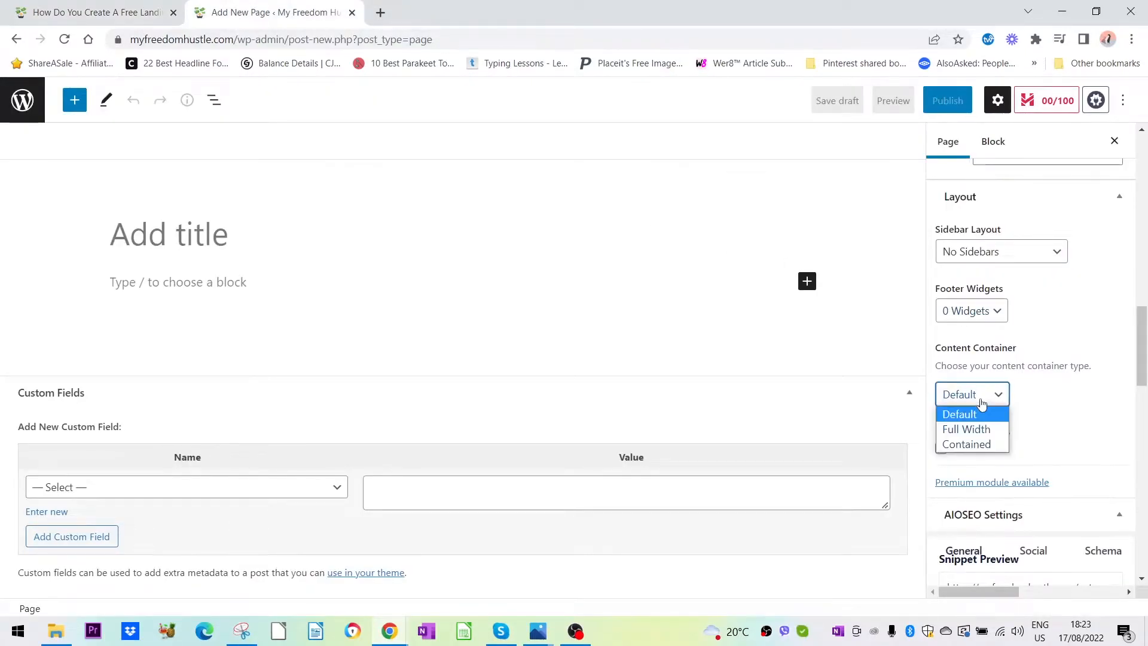
pyautogui.click(993, 398)
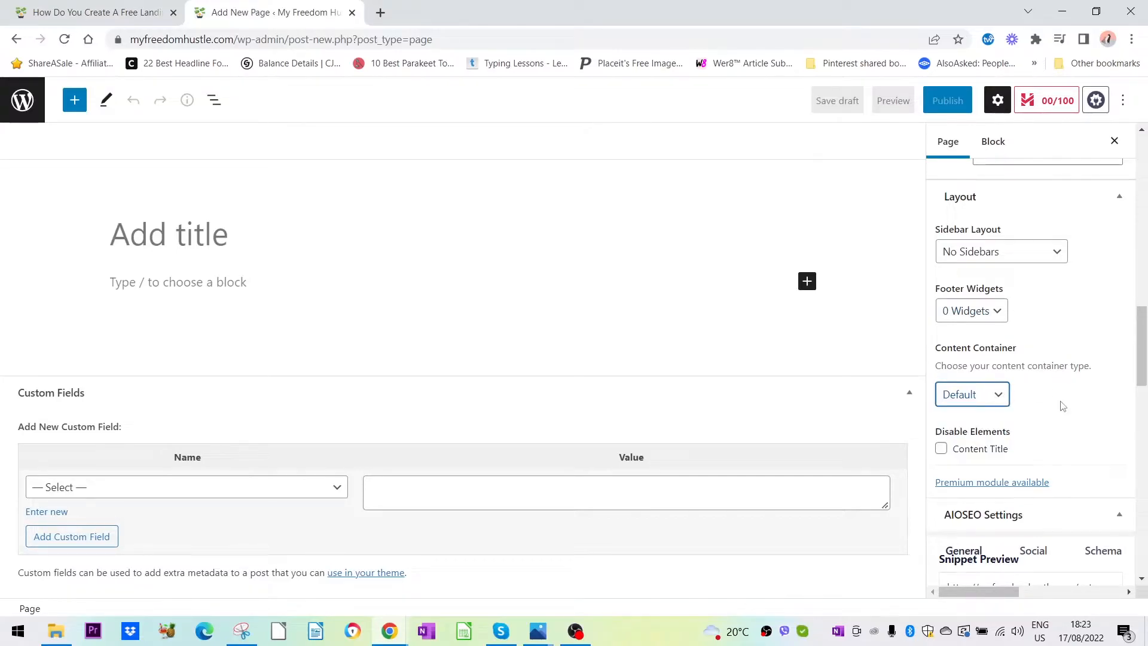
pyautogui.click(969, 399)
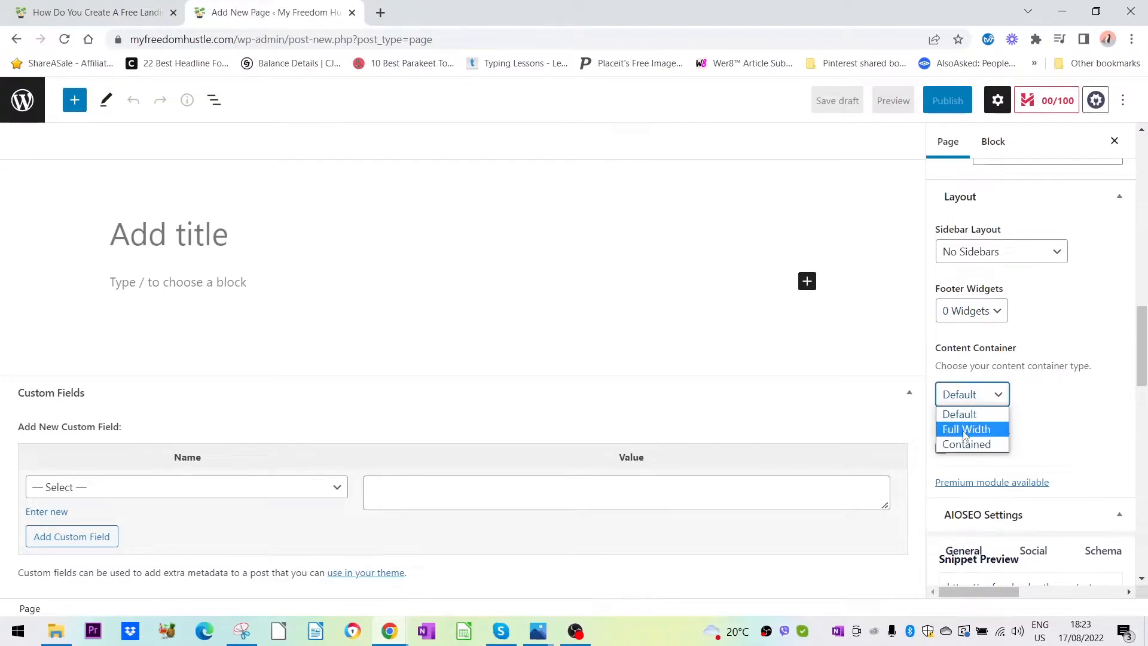
pyautogui.click(1098, 422)
pyautogui.scroll(-1, 1052, 426)
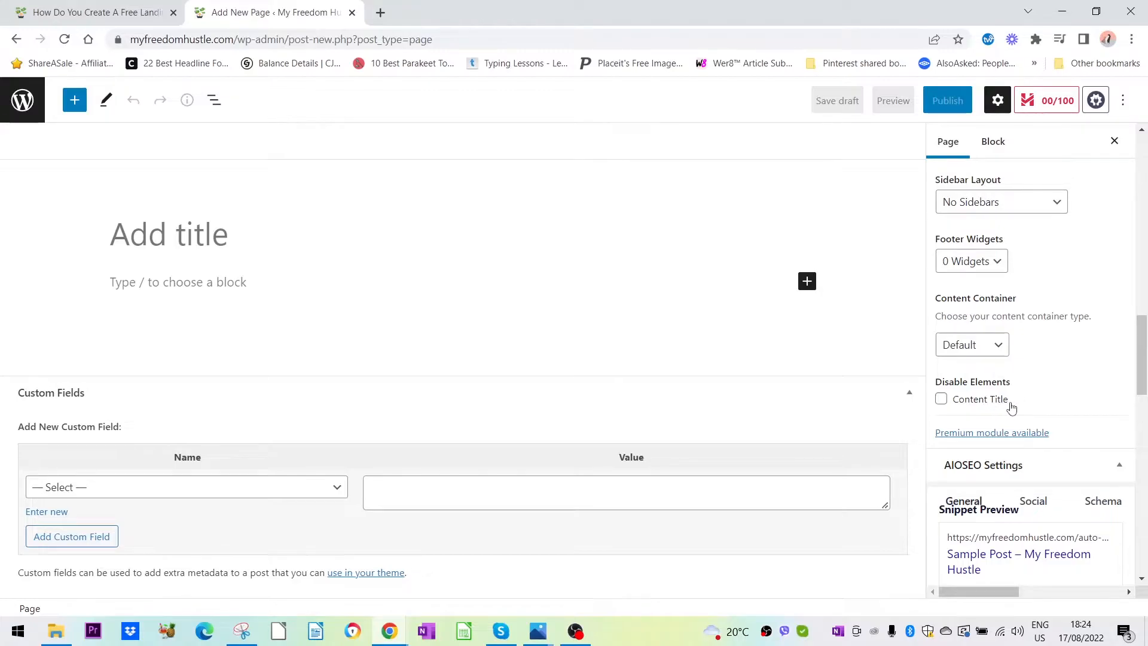
# Disable the Content Title element for the new page and return to the article's layout instructions.
pyautogui.click(988, 400)
pyautogui.moveTo(1138, 390); pyautogui.dragTo(1137, 210)
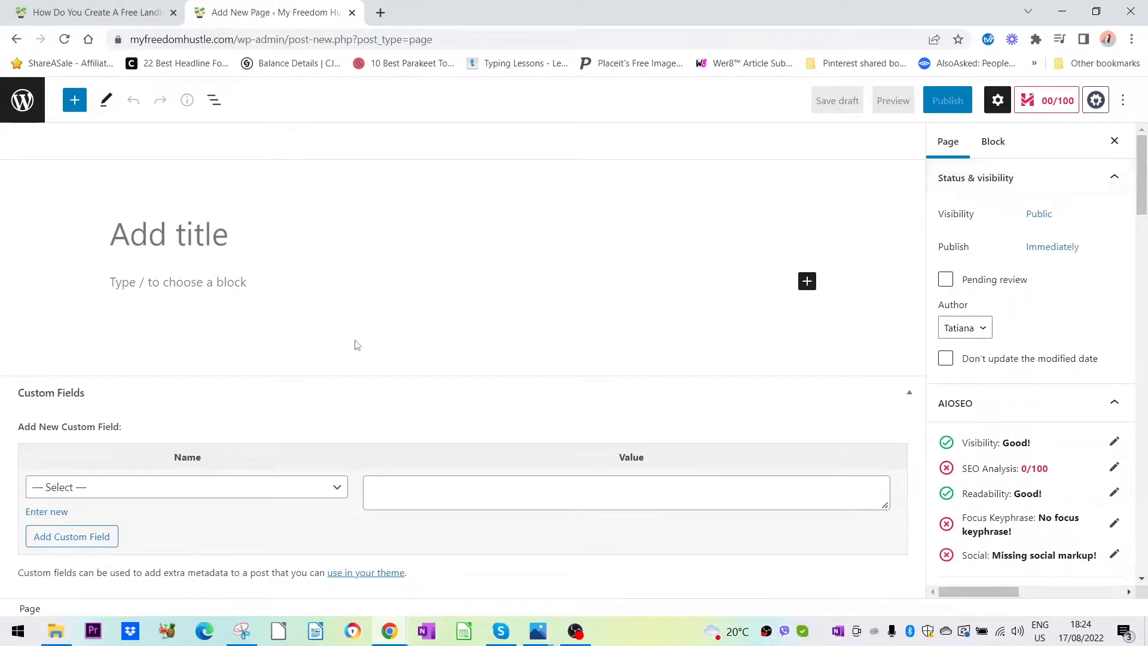
pyautogui.click(118, 21)
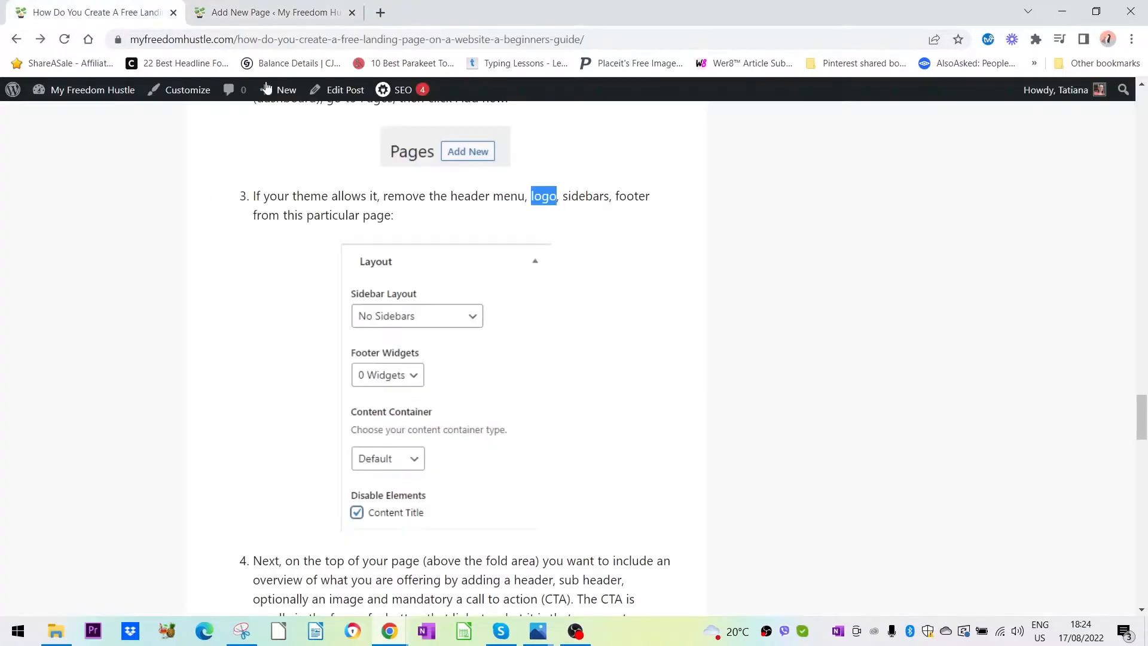
# Open the example Free Training page from the article and examine its headline, subheading, call-to-action button and image.
pyautogui.moveTo(1139, 416); pyautogui.dragTo(1140, 530)
pyautogui.click(513, 506)
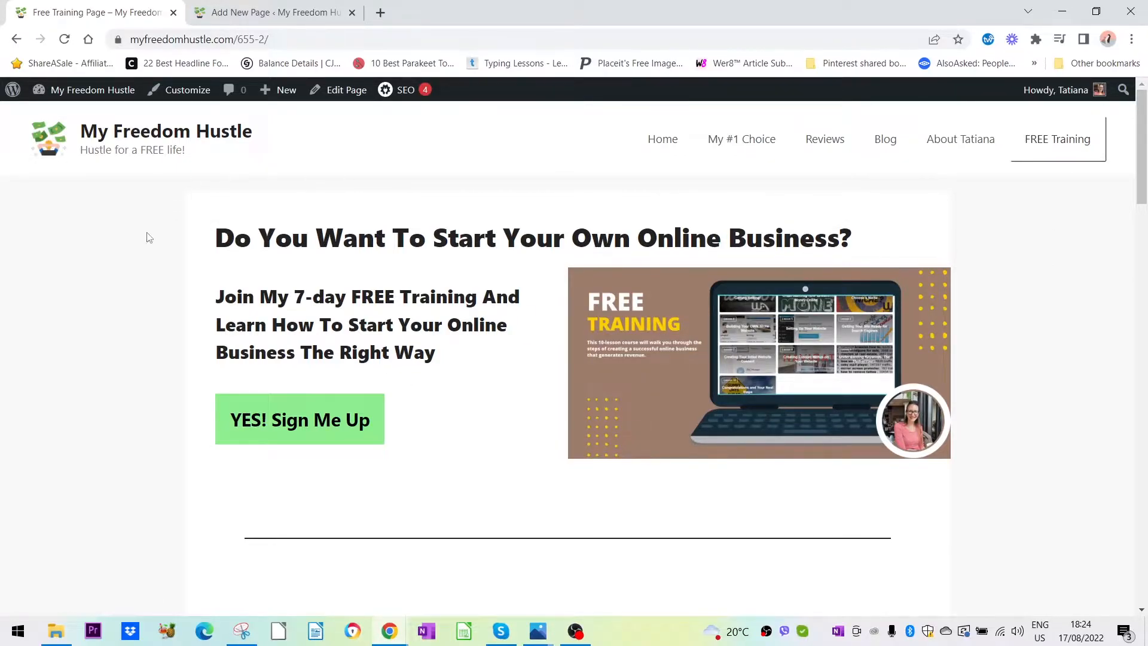
pyautogui.moveTo(233, 235); pyautogui.dragTo(877, 265)
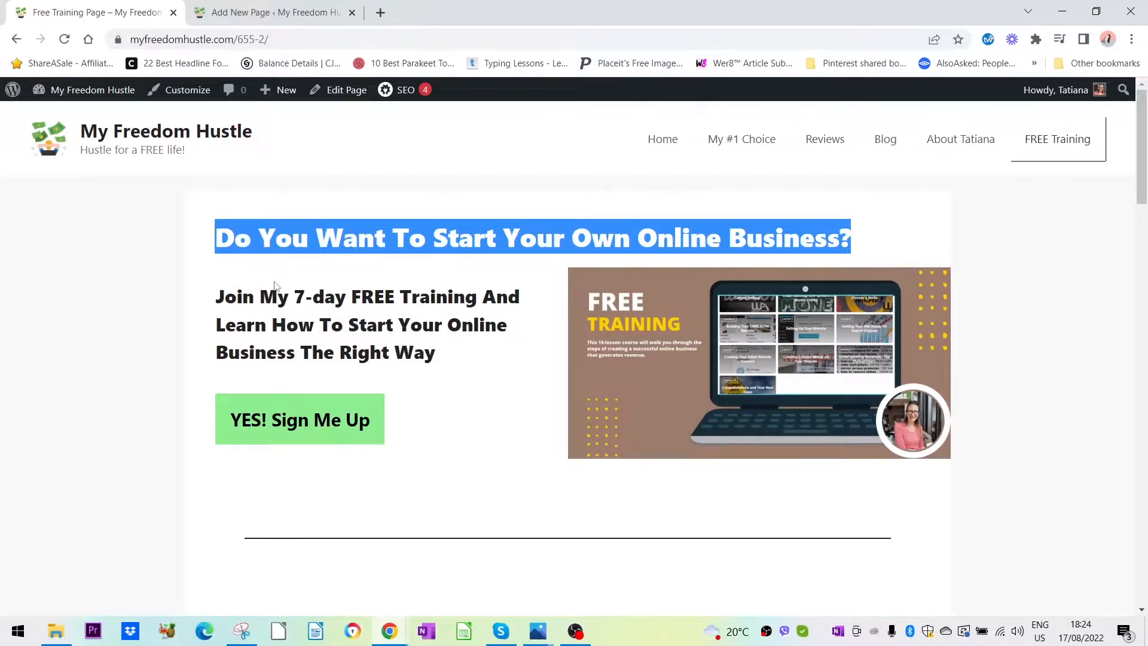
pyautogui.moveTo(277, 290); pyautogui.dragTo(386, 393)
pyautogui.click(244, 297)
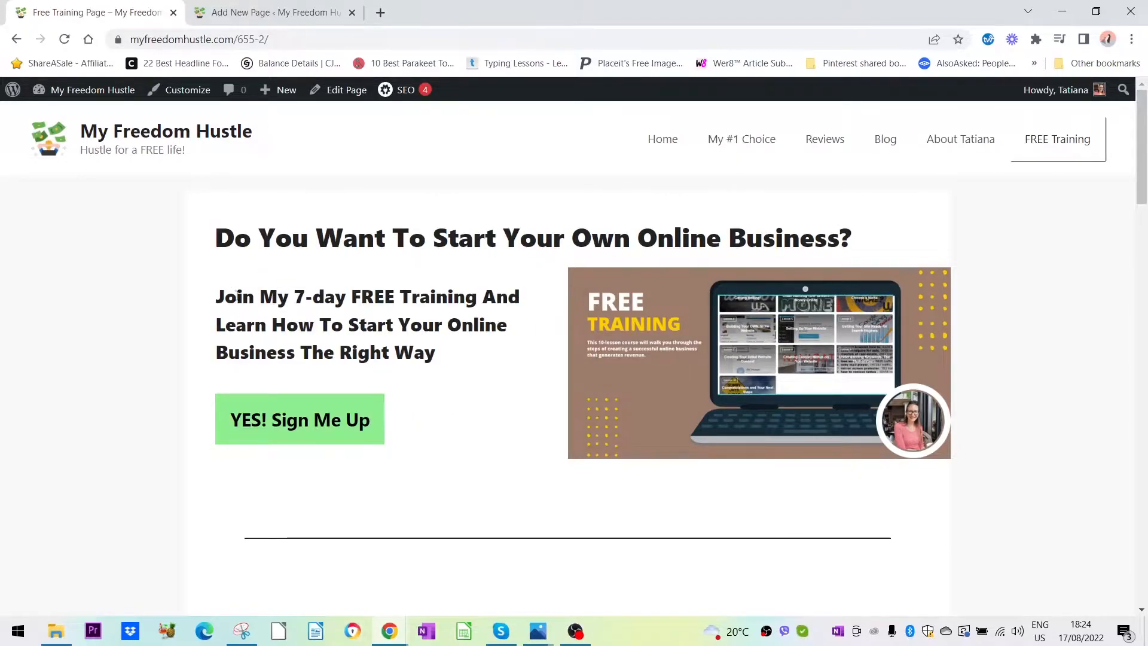
pyautogui.moveTo(213, 293); pyautogui.dragTo(448, 367)
pyautogui.moveTo(371, 421); pyautogui.dragTo(240, 431)
pyautogui.click(540, 292)
pyautogui.moveTo(557, 262); pyautogui.dragTo(848, 447)
pyautogui.click(835, 485)
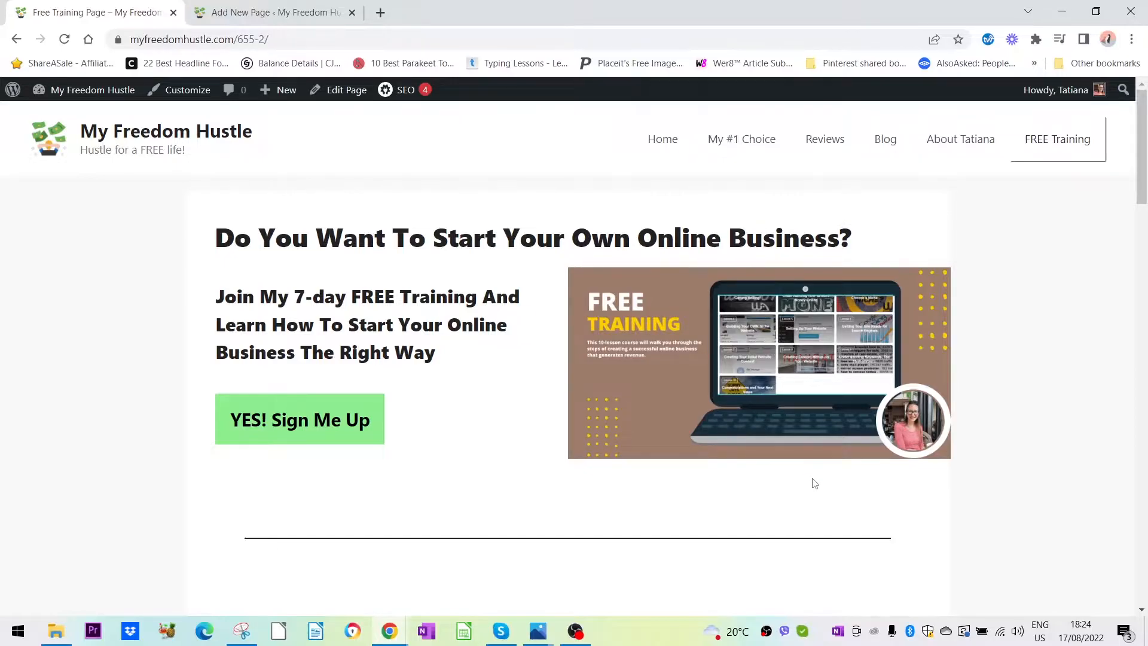
# Add a bold H2 heading to the new page with the example's headline, "Do You Want To Start Your Own Online Business?".
pyautogui.click(286, 15)
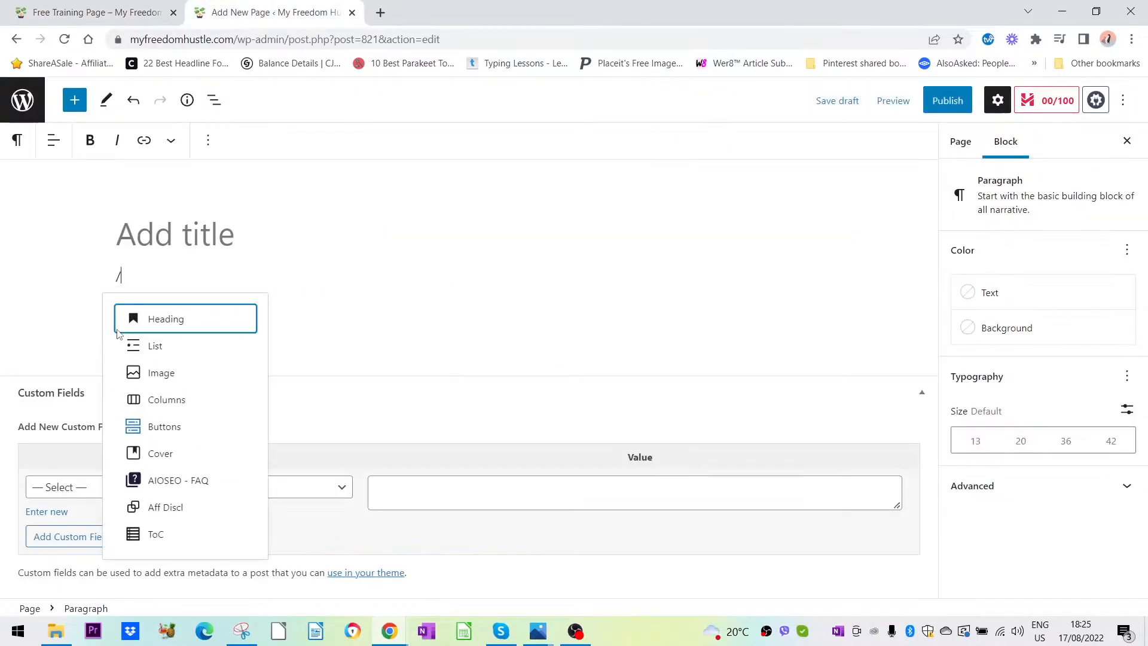
pyautogui.write('hea')
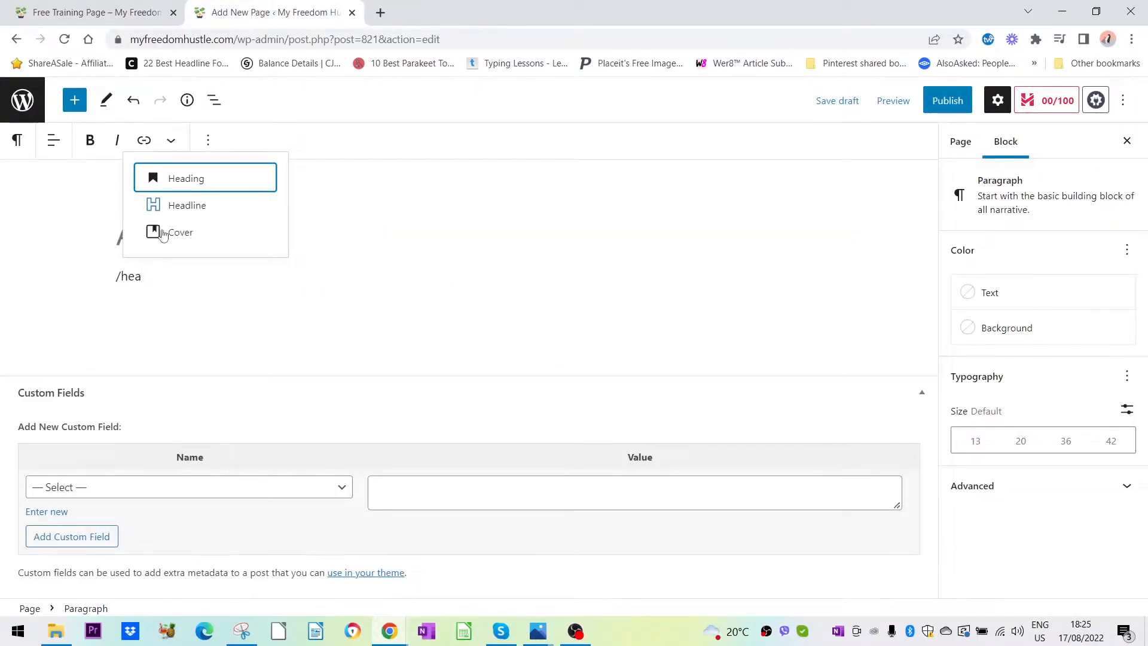
pyautogui.click(201, 183)
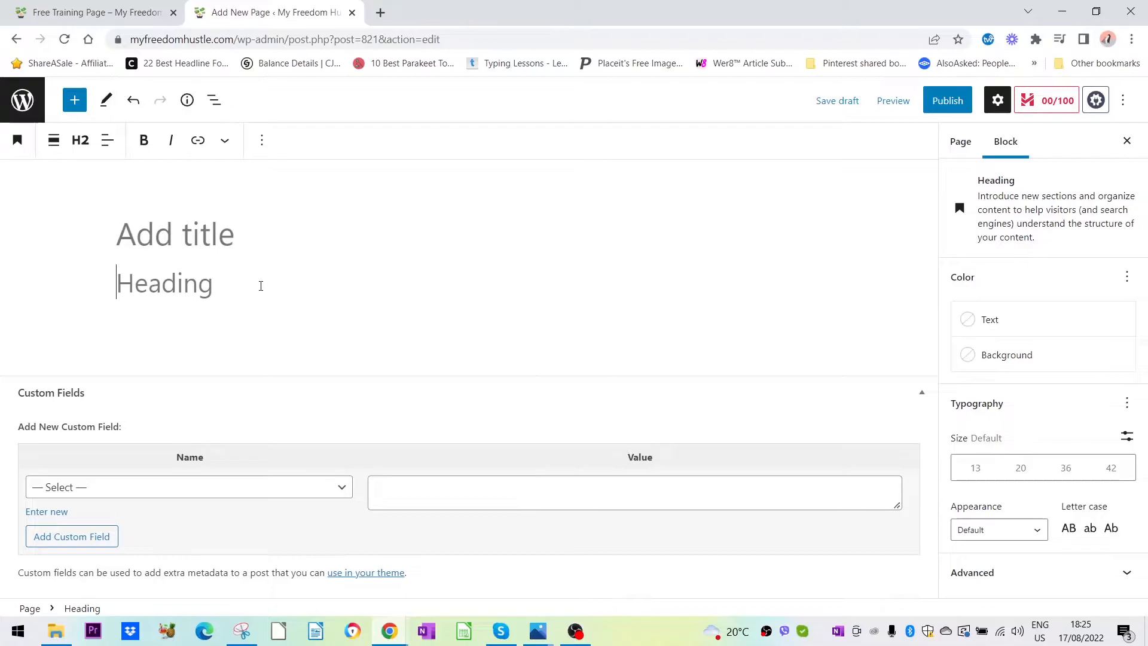
pyautogui.click(119, 14)
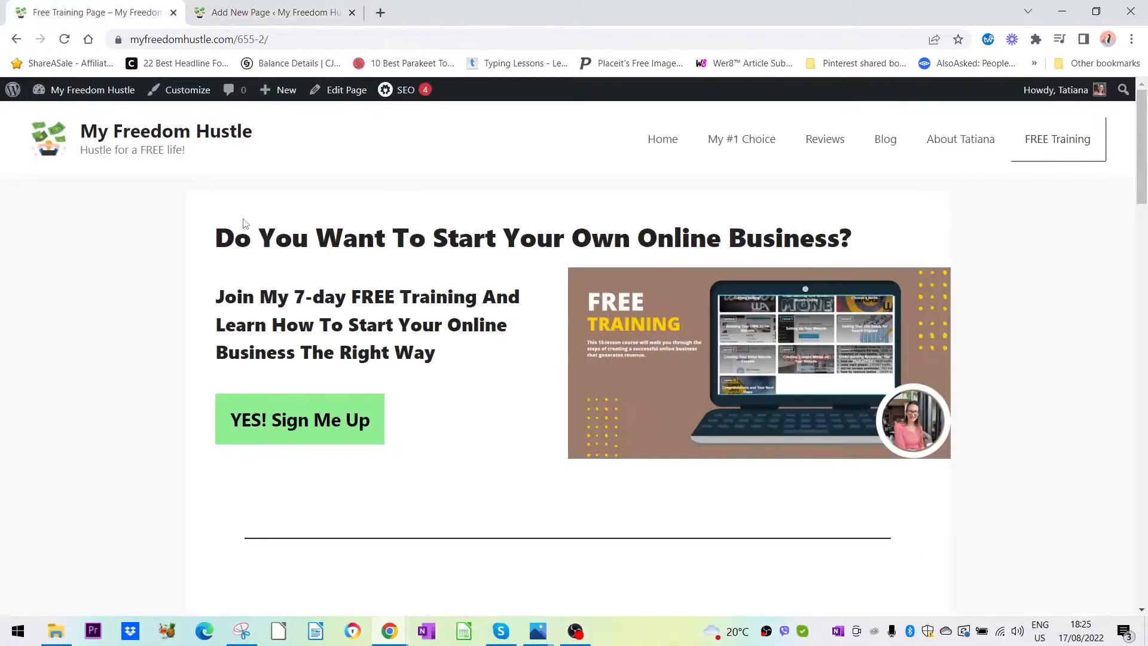
pyautogui.moveTo(223, 238); pyautogui.dragTo(877, 239)
pyautogui.hotkey('ctrl', 'c')
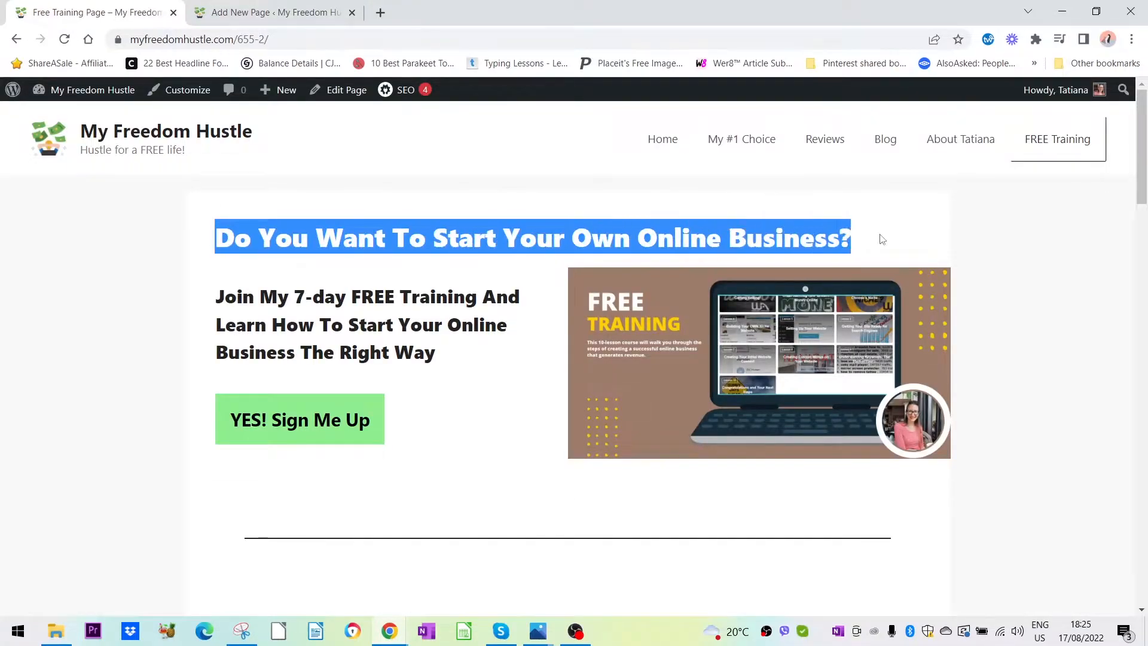
pyautogui.click(261, 13)
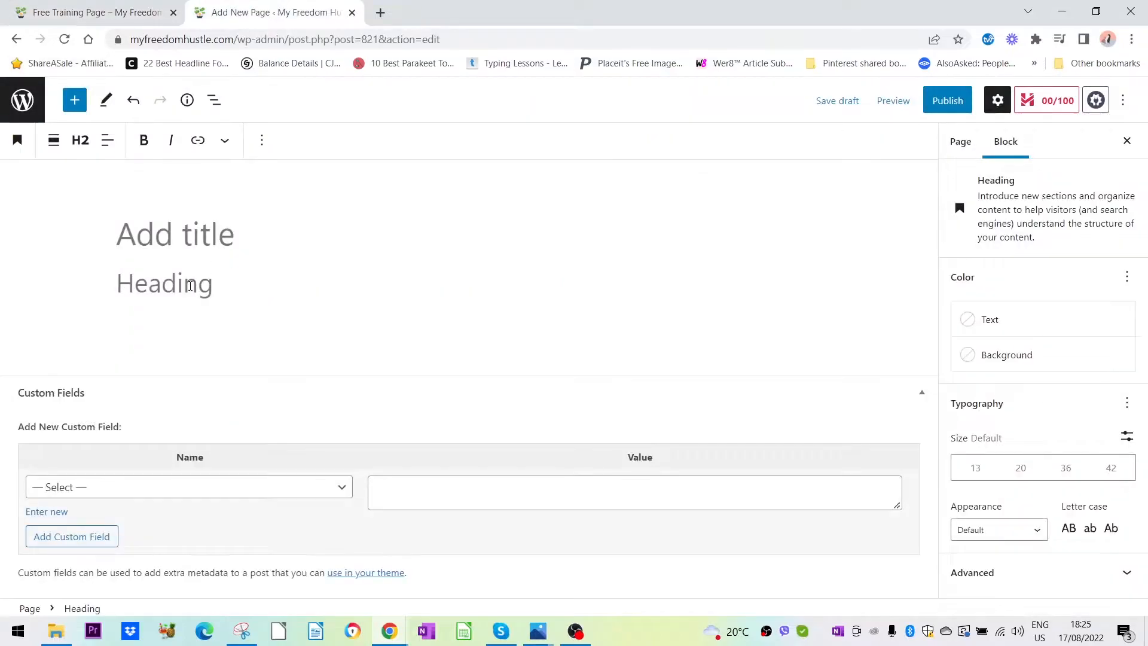
pyautogui.hotkey('ctrl', 'v')
pyautogui.moveTo(692, 284); pyautogui.dragTo(115, 291)
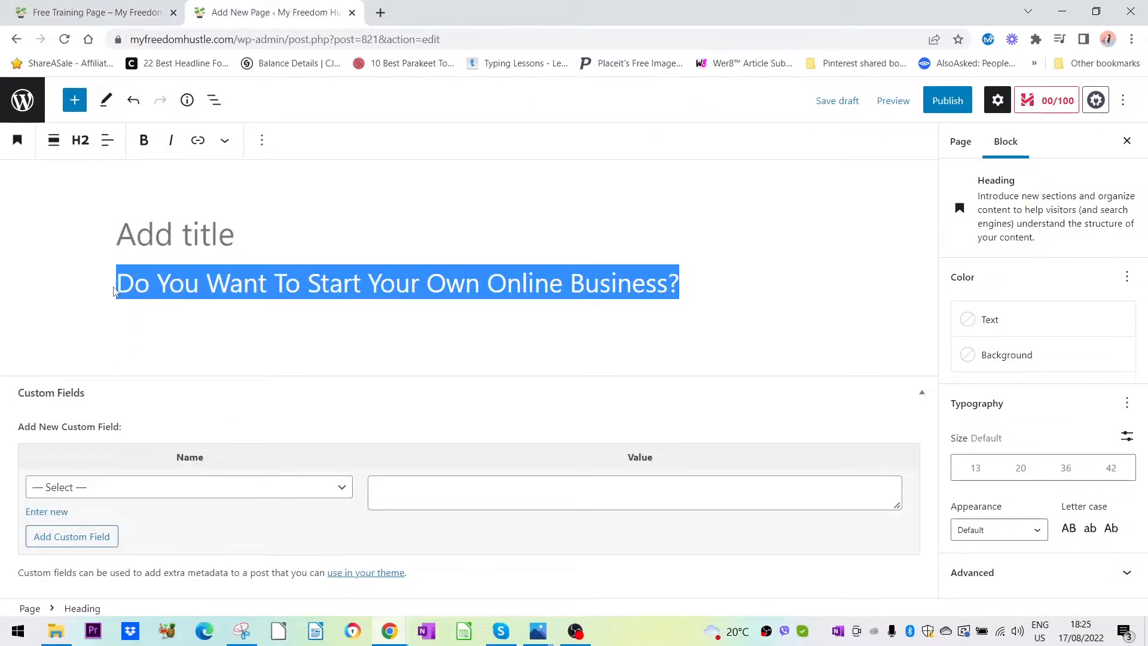
pyautogui.hotkey('ctrl', 'b')
# Check the example page's arrangement and insert a 50 / 50 Columns block below the new page's heading.
pyautogui.click(96, 12)
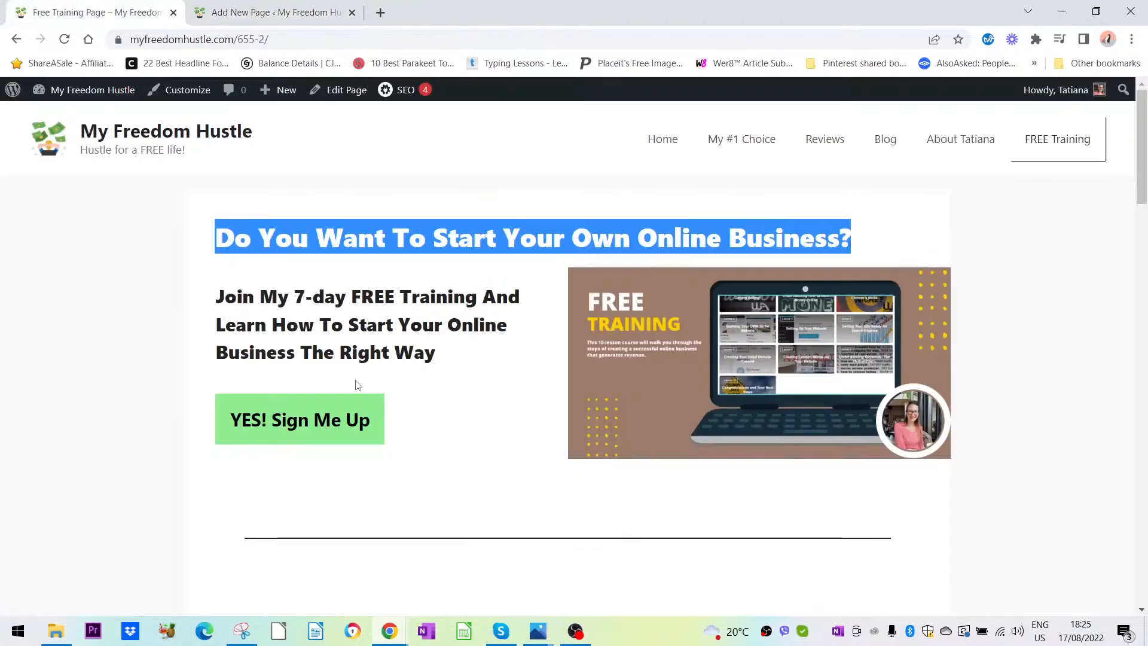
pyautogui.click(536, 305)
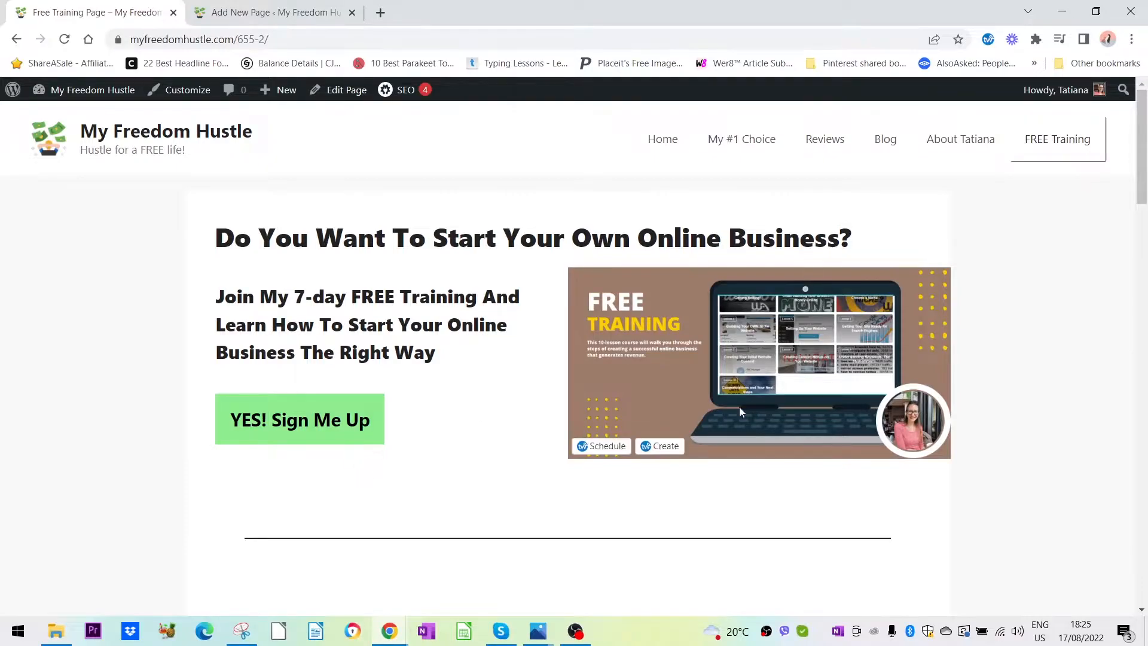
pyautogui.click(272, 12)
pyautogui.click(239, 320)
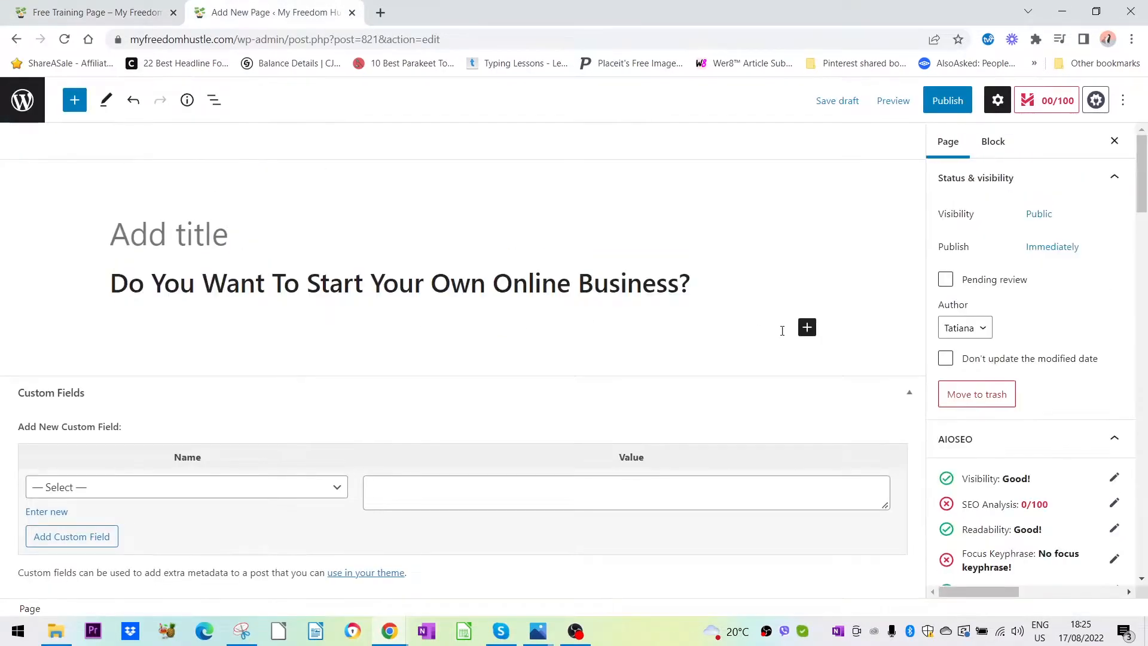
pyautogui.click(807, 327)
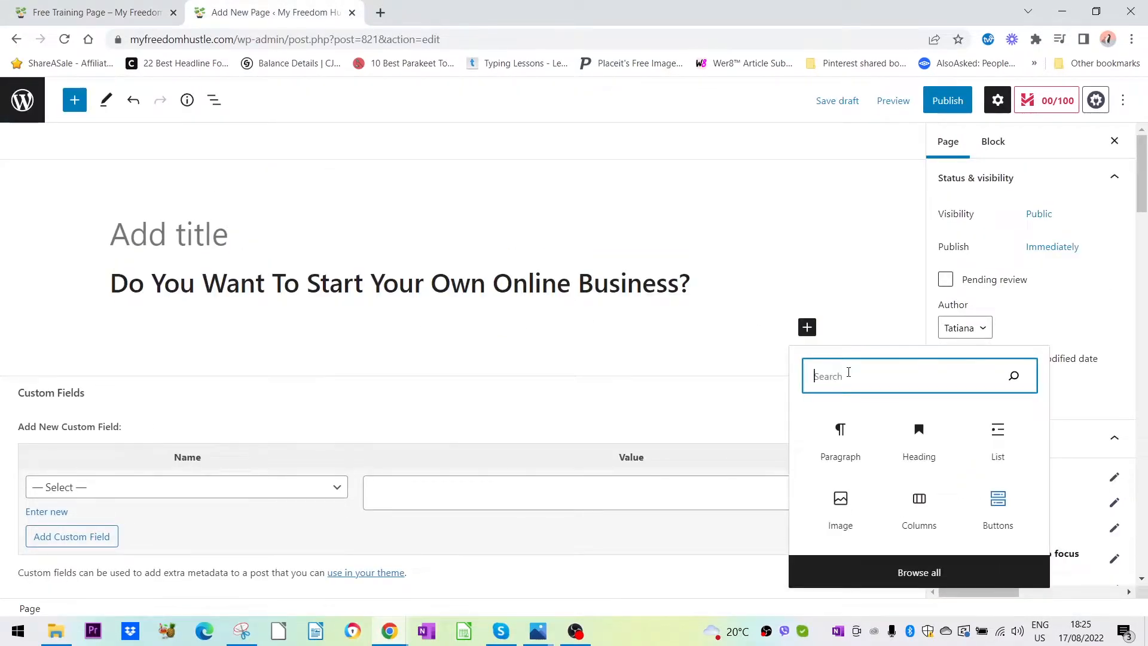
pyautogui.click(920, 501)
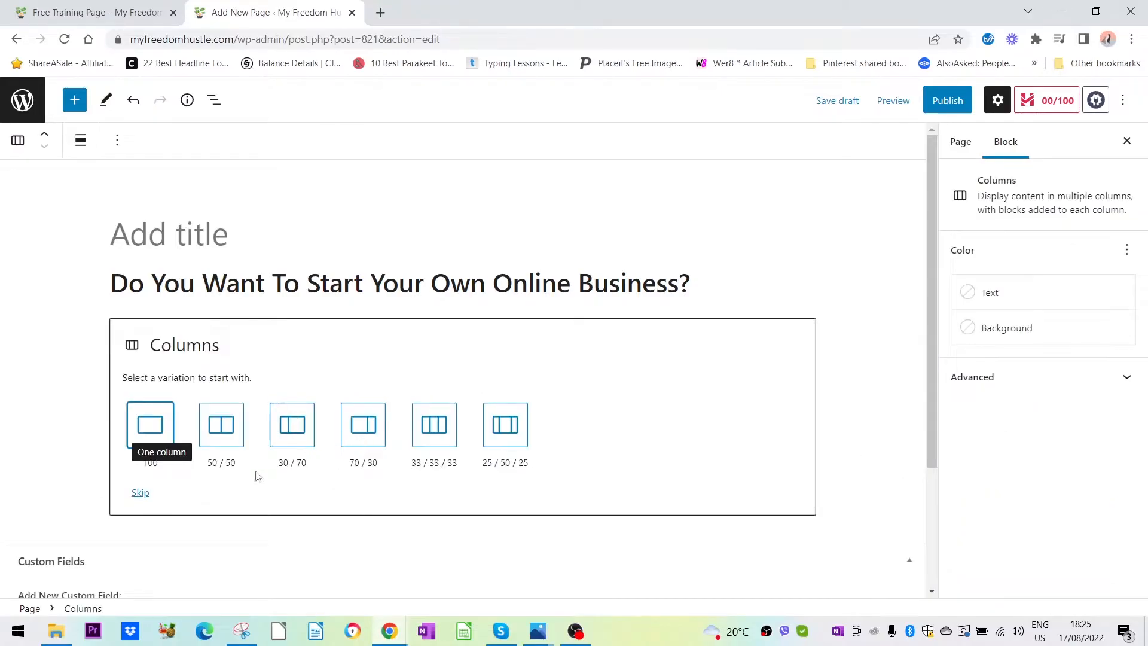
pyautogui.click(221, 425)
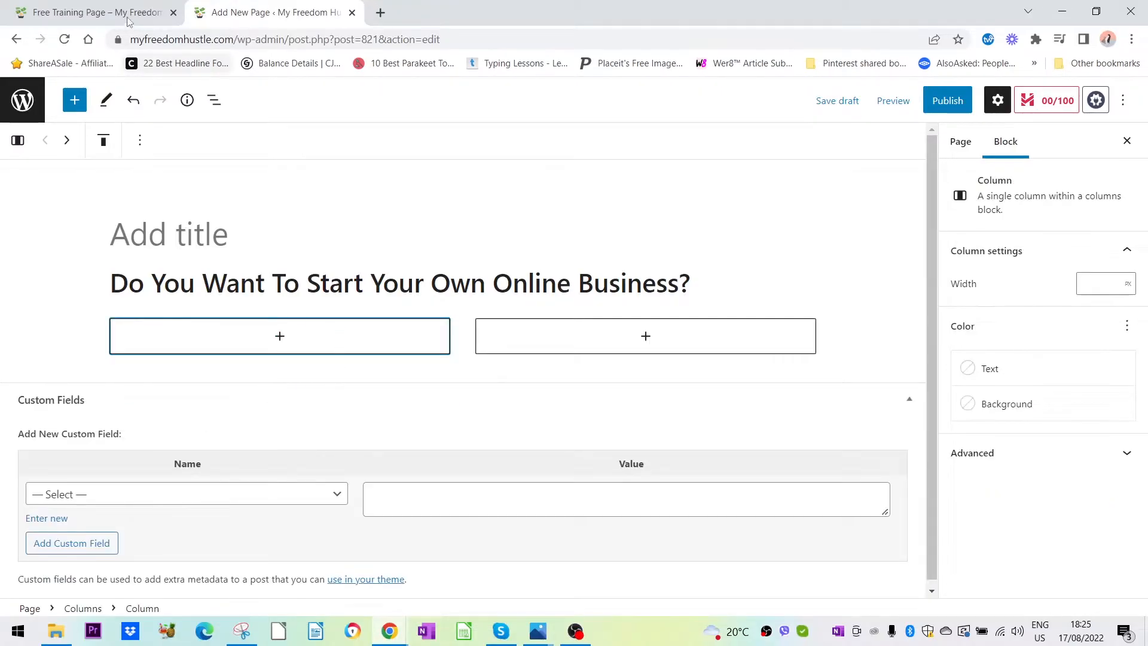
# Add a bold heading in the first column with the example's subheading, "Join My 7-day FREE Training And Learn How To Start Your Online Business The Right Way".
pyautogui.click(96, 12)
pyautogui.moveTo(217, 297); pyautogui.dragTo(461, 361)
pyautogui.hotkey('ctrl', 'c')
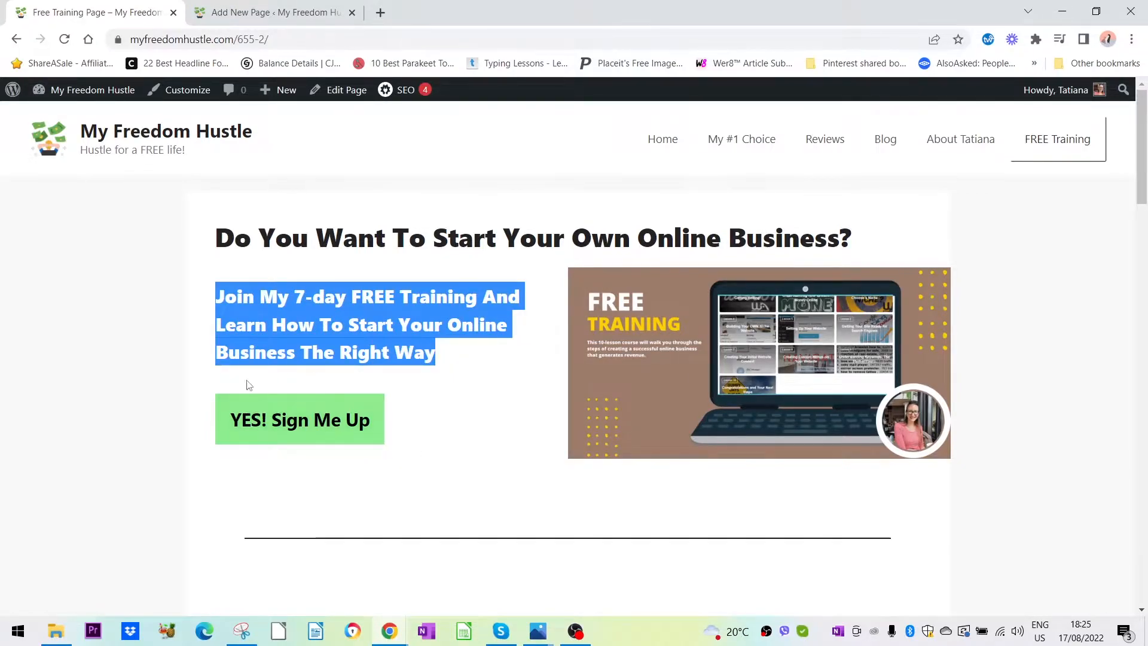
pyautogui.click(272, 12)
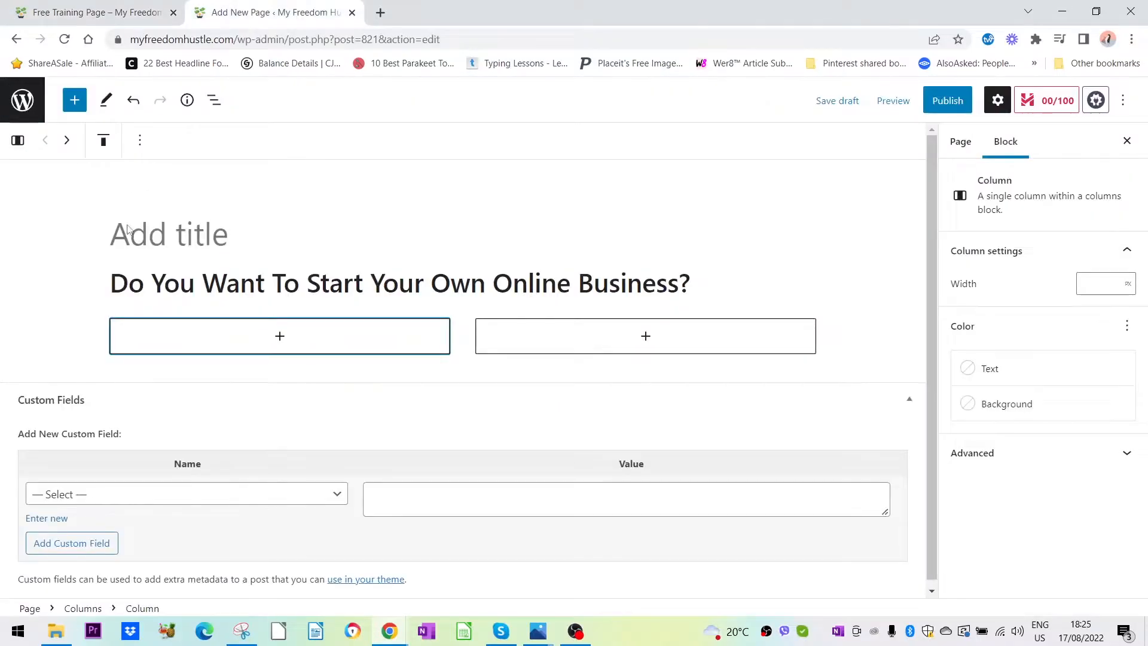
pyautogui.click(281, 338)
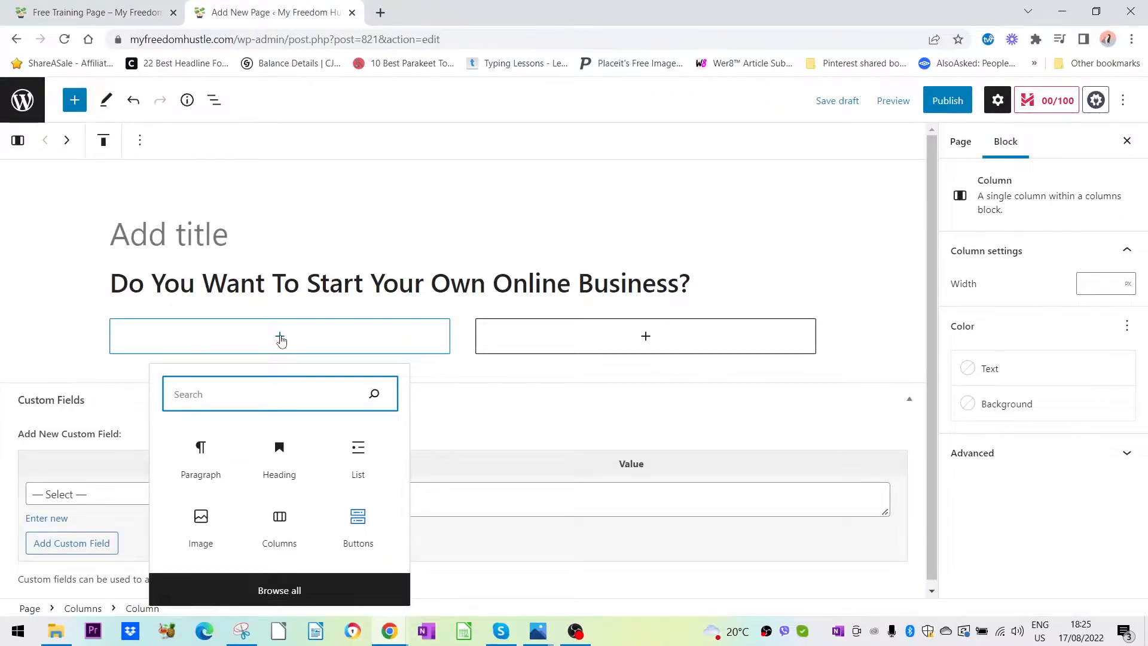
pyautogui.write('hea')
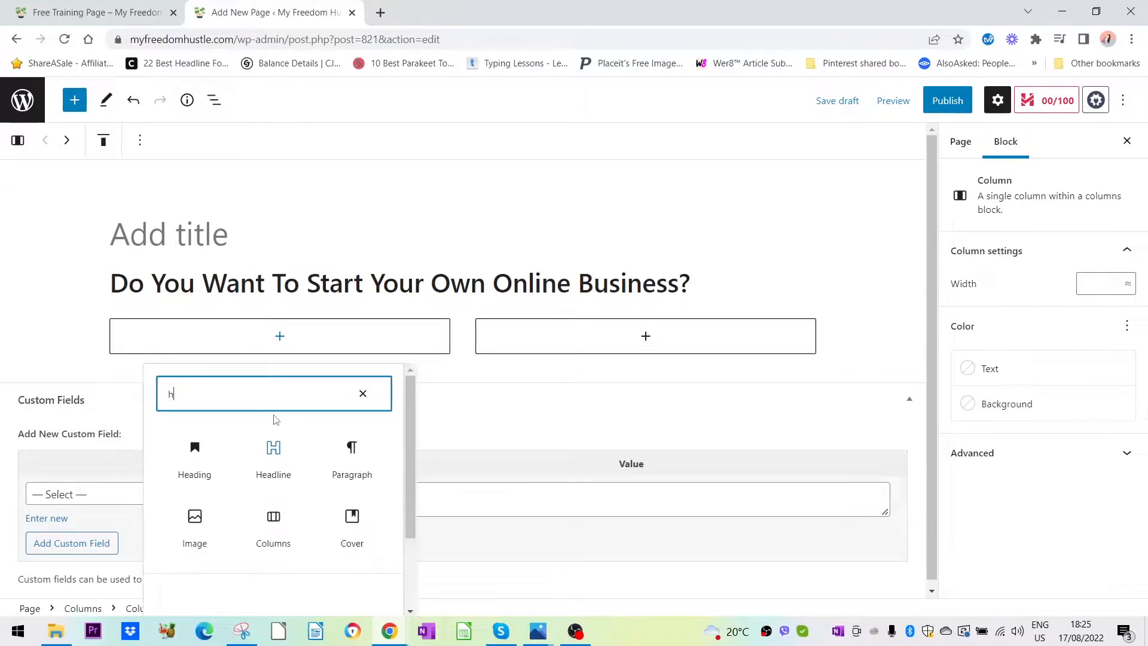
pyautogui.click(193, 456)
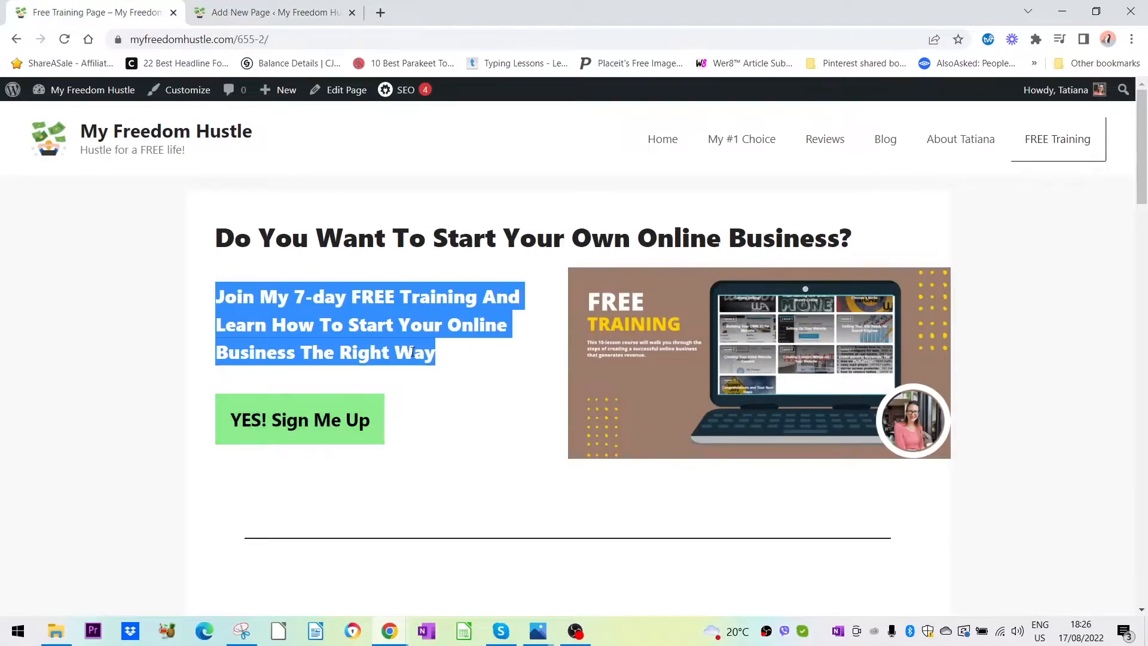
pyautogui.click(272, 12)
pyautogui.hotkey('ctrl', 'v')
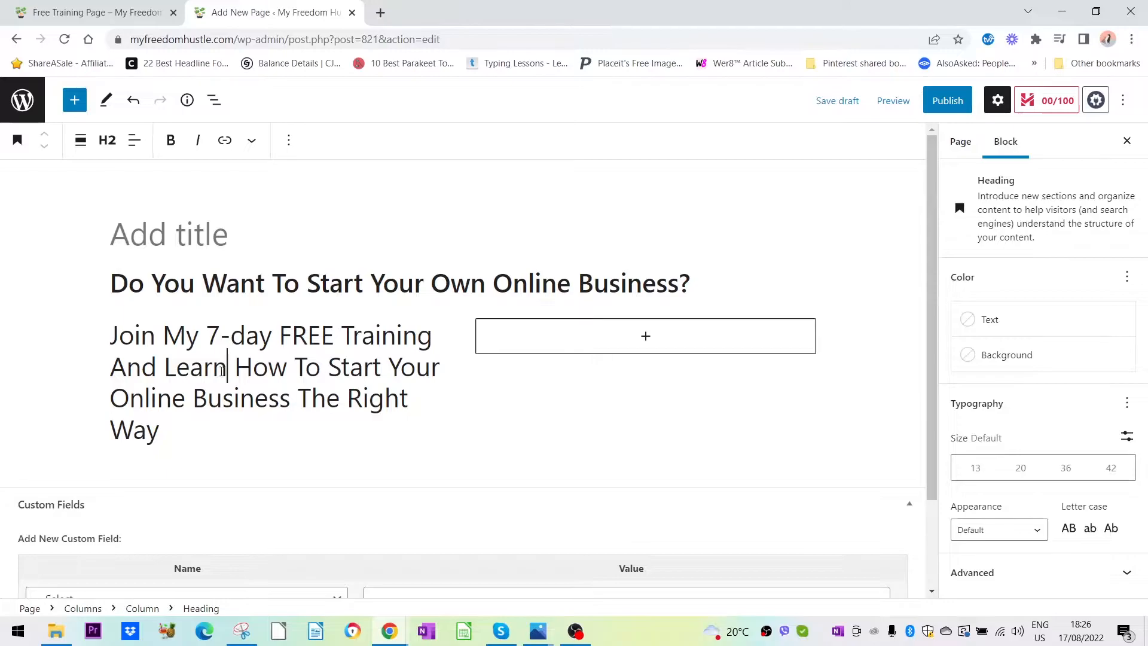
pyautogui.moveTo(171, 430); pyautogui.dragTo(112, 335)
pyautogui.hotkey('ctrl', 'b')
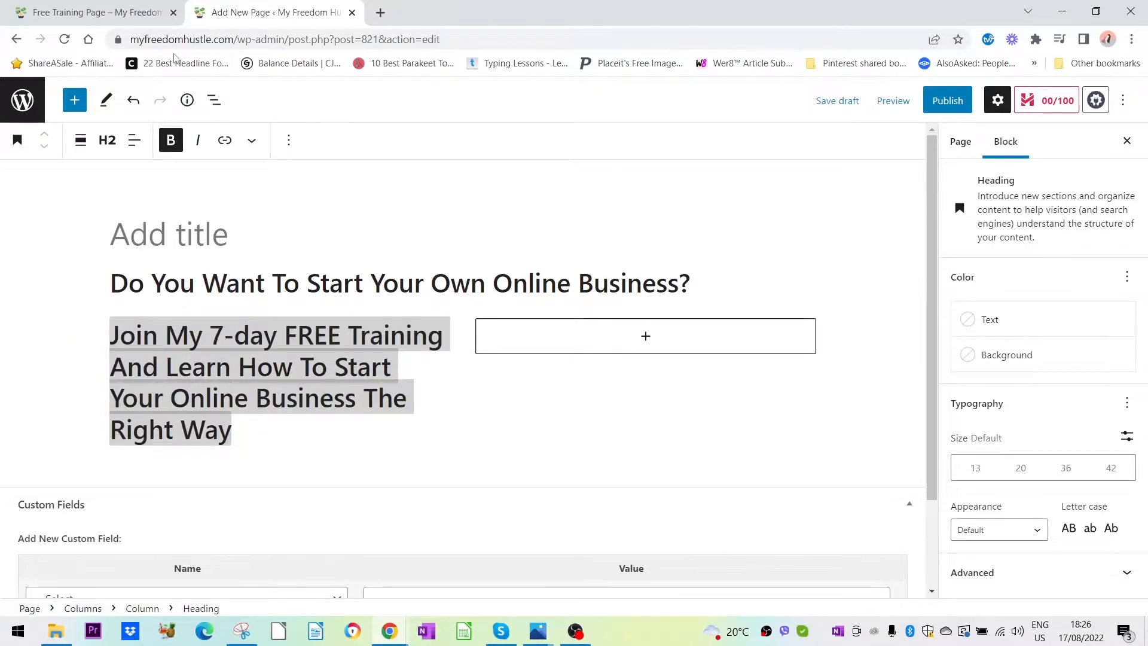
# Replace the first column's heading block with a Paragraph block containing the same "Join My 7-day FREE Training" text.
pyautogui.click(135, 18)
pyautogui.click(247, 18)
pyautogui.click(281, 428)
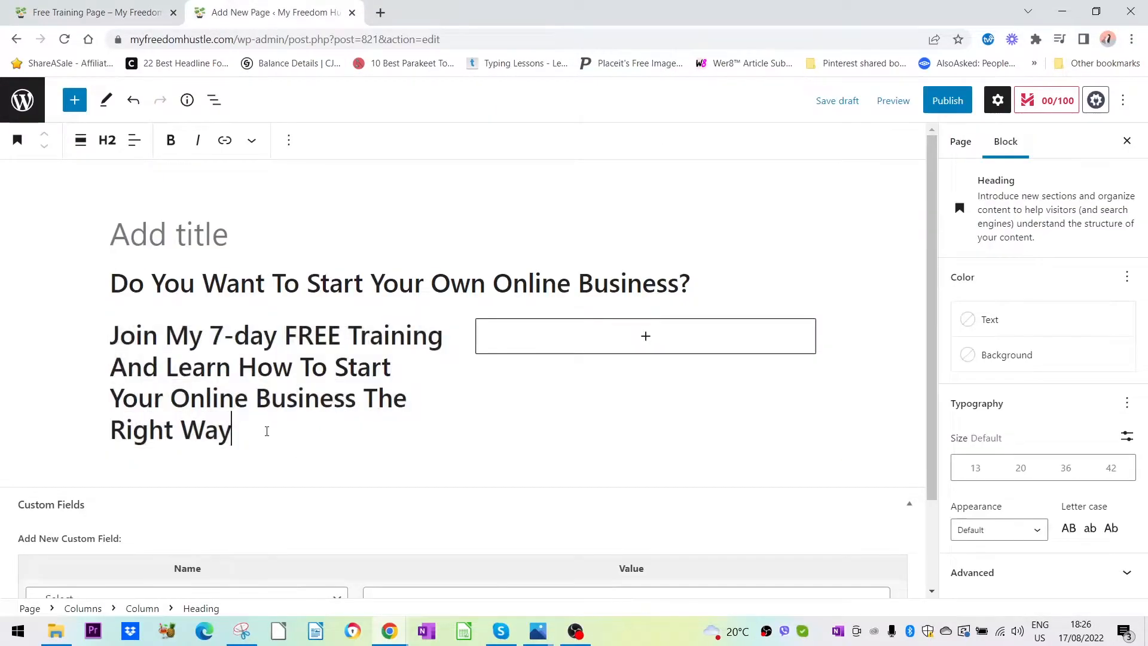
pyautogui.keyDown('shift'); pyautogui.click(113, 332); pyautogui.keyUp('shift')
pyautogui.hotkey('ctrl', 'c')
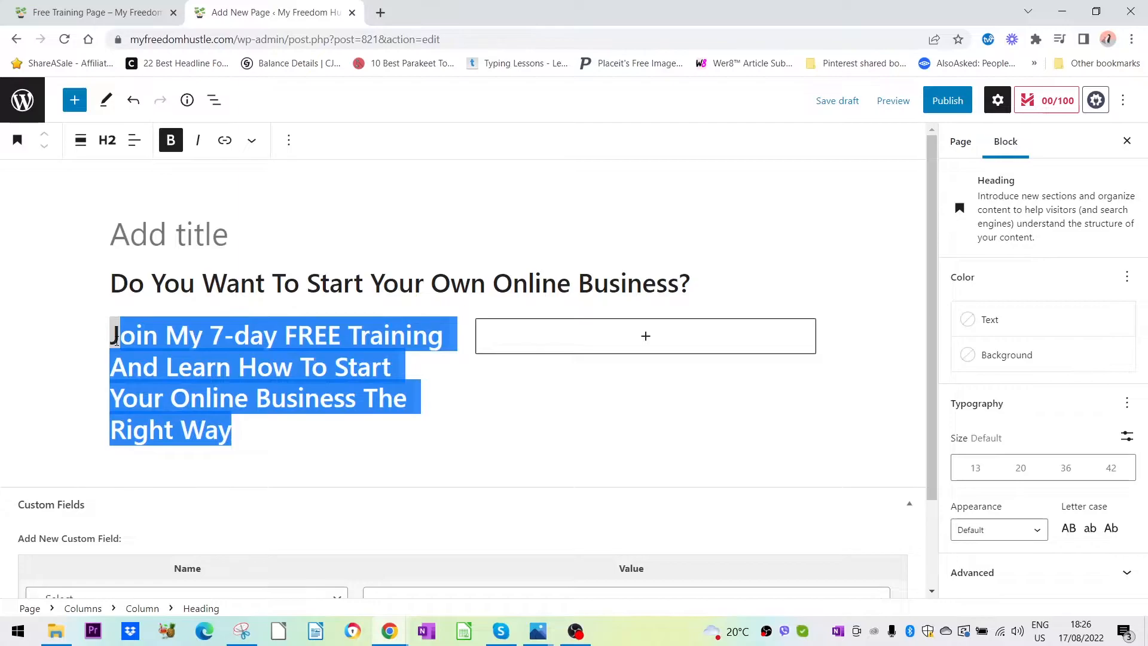
pyautogui.press('BackSpace')
pyautogui.write('/')
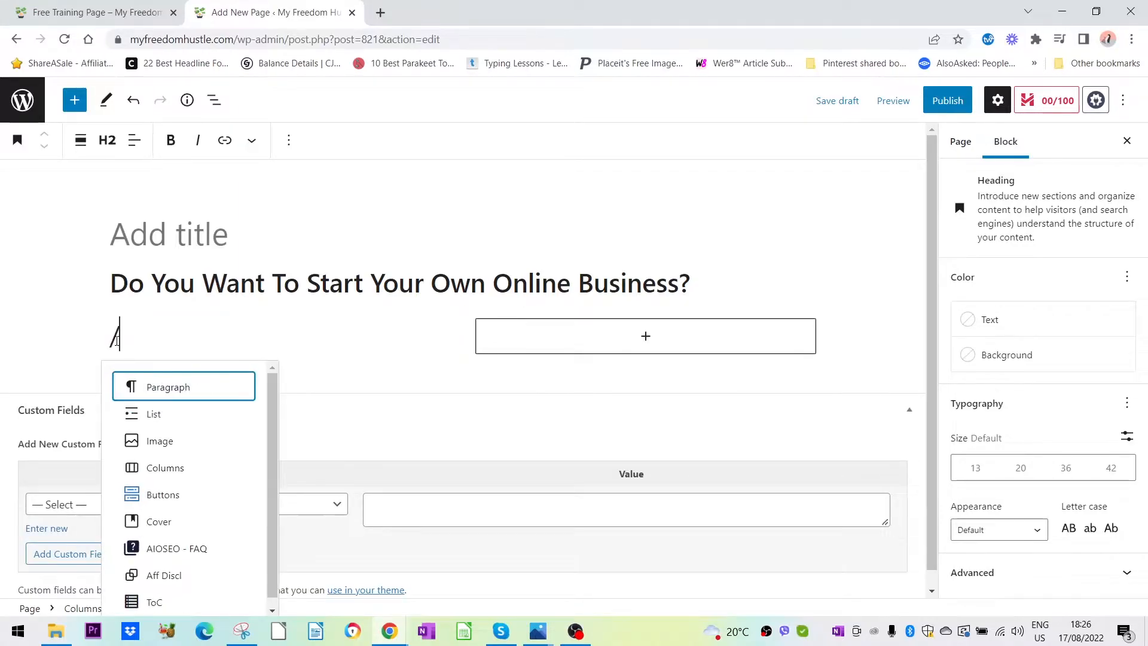
pyautogui.press('Return')
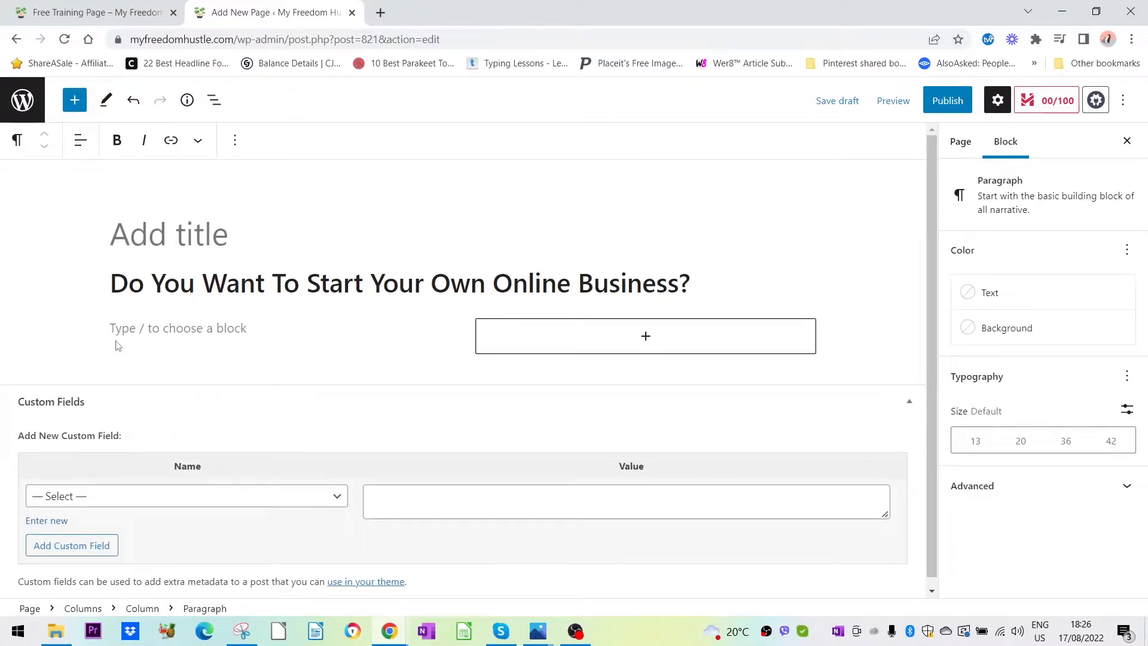
pyautogui.hotkey('ctrl', 'v')
# Make the first column's paragraph bold, set its custom font size to 30 px, and compare it with the example page.
pyautogui.moveTo(275, 348); pyautogui.dragTo(96, 224)
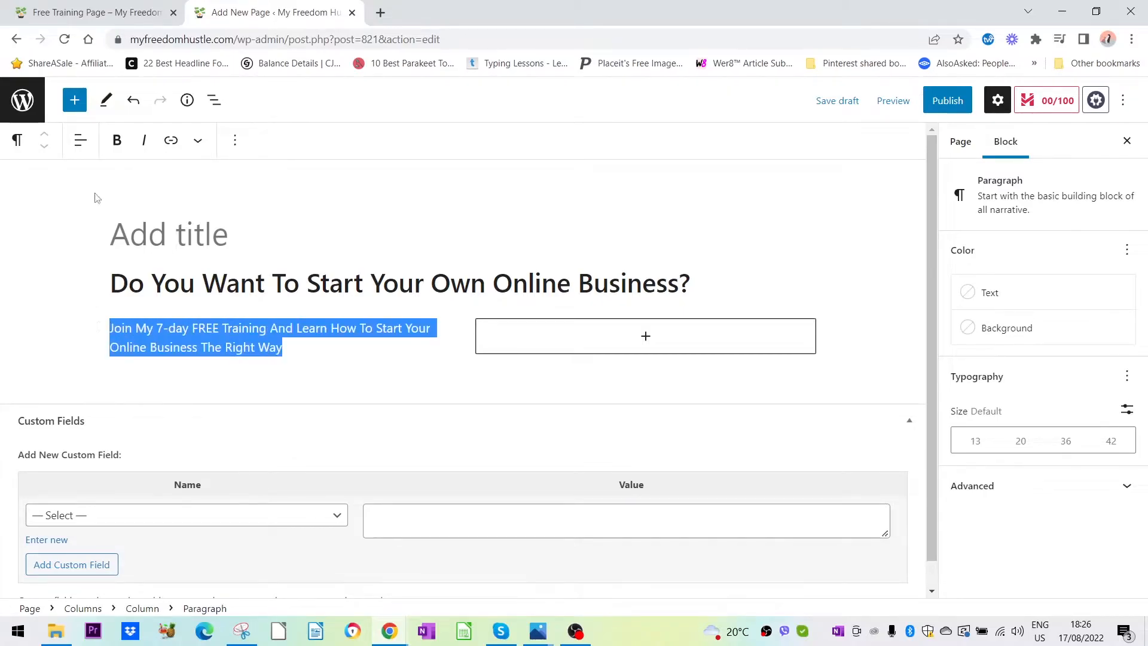
pyautogui.click(118, 139)
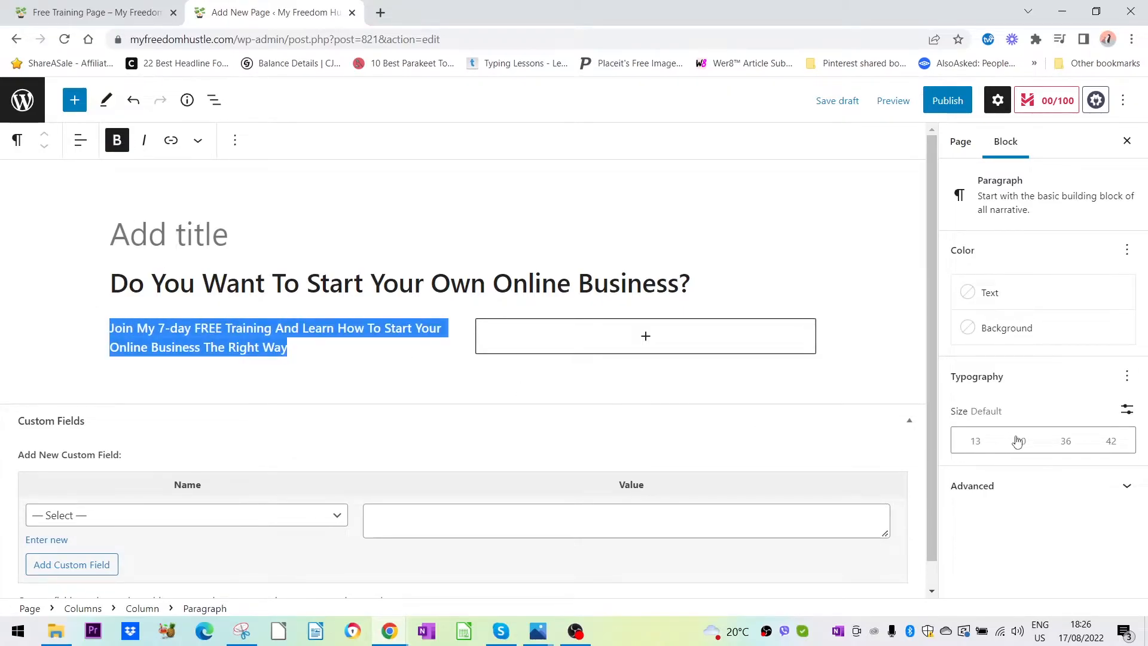
pyautogui.click(1063, 443)
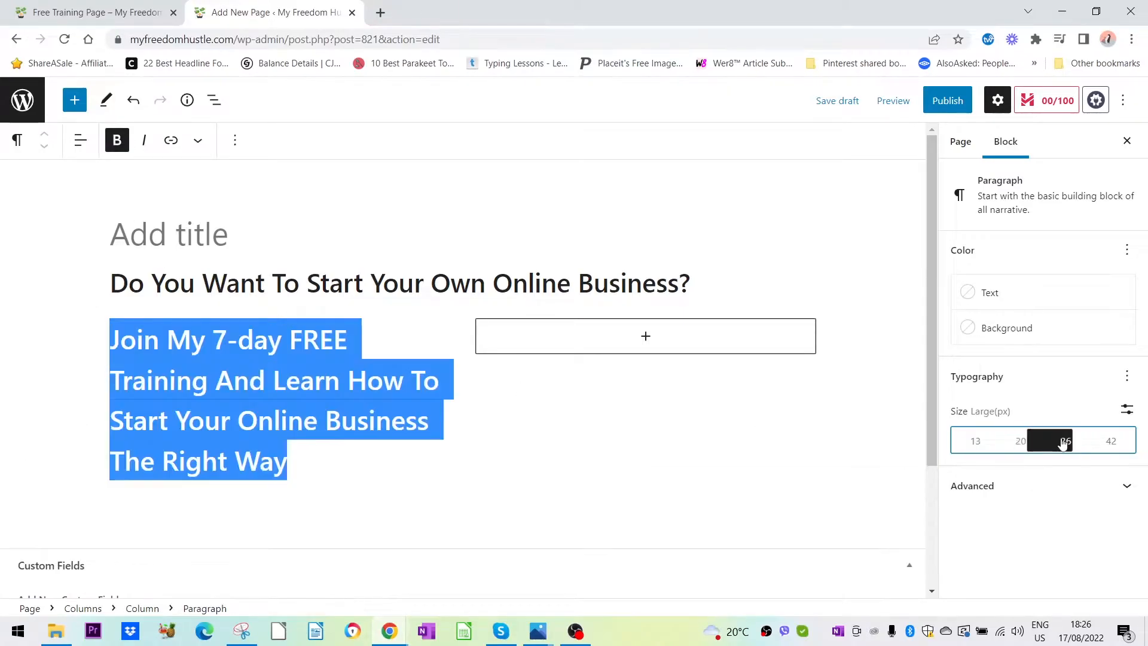
pyautogui.click(1126, 409)
pyautogui.click(981, 439)
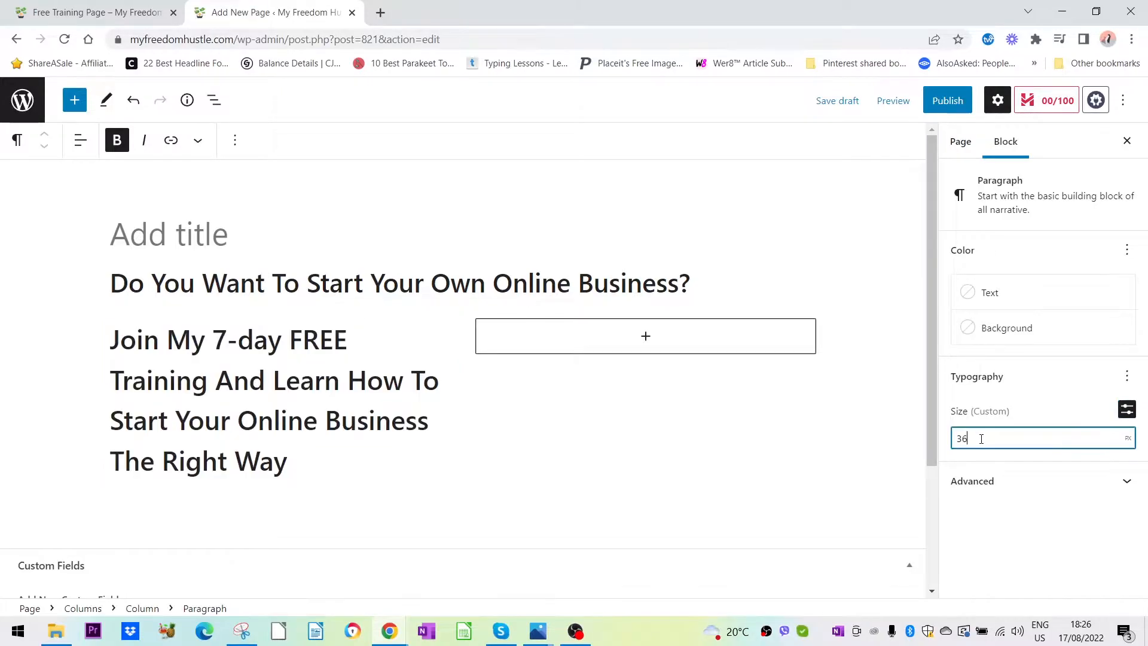
pyautogui.press('BackSpace')
pyautogui.write('0')
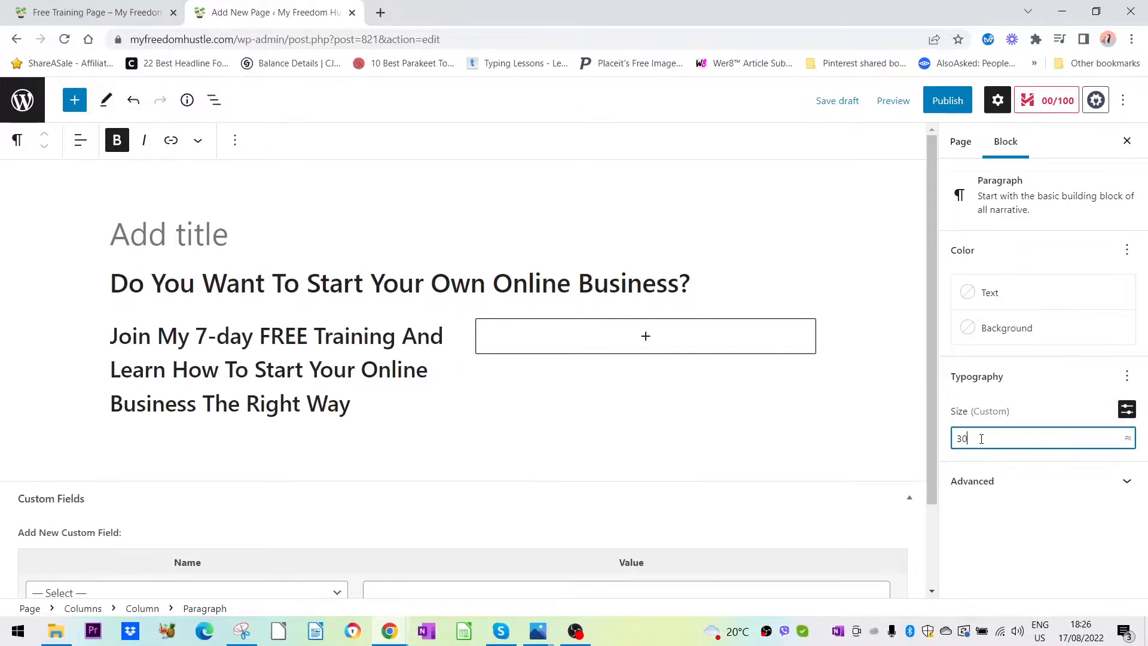
pyautogui.click(127, 13)
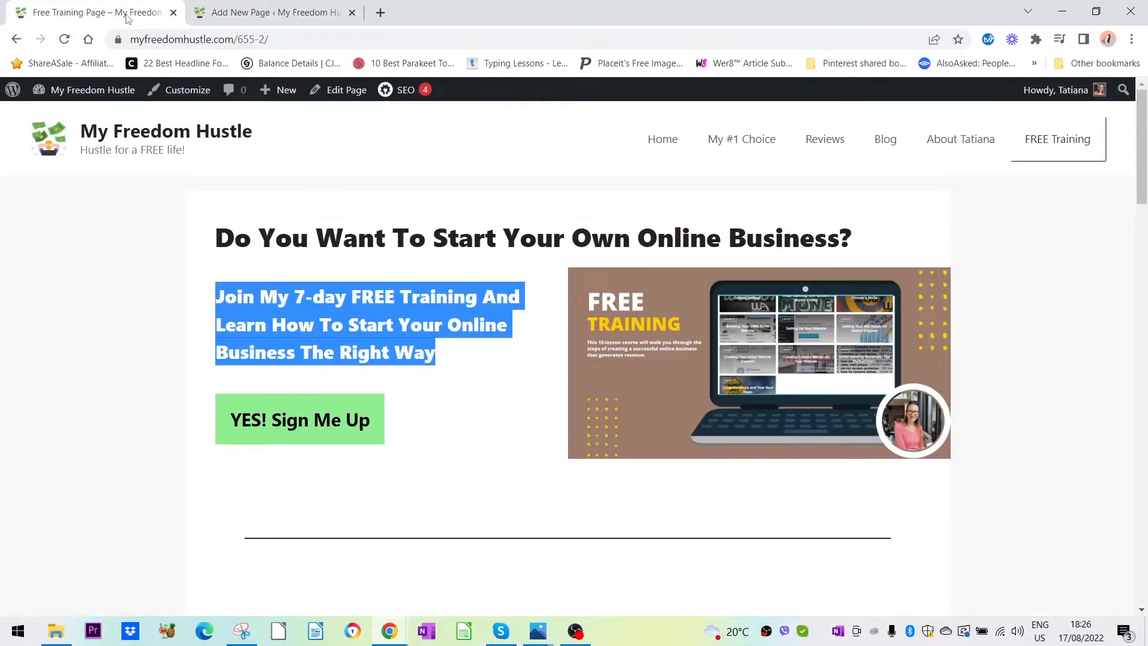
pyautogui.click(254, 15)
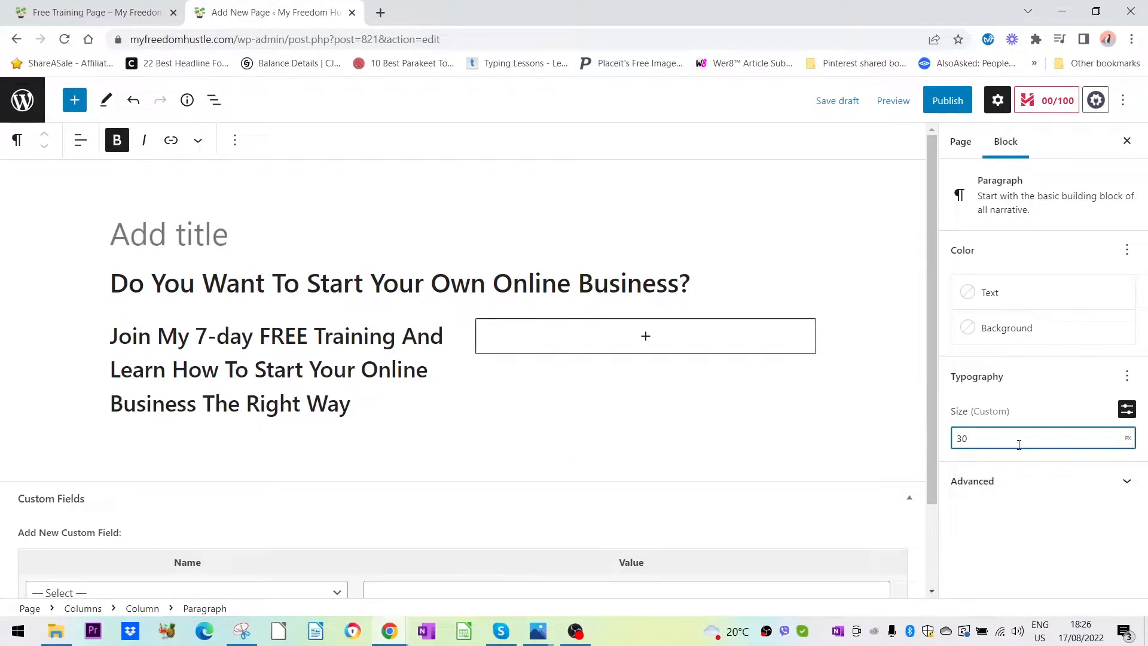
# Set the first column's paragraph to a custom font size of 28 px.
pyautogui.press('BackSpace')
pyautogui.press('BackSpace')
pyautogui.write('28')
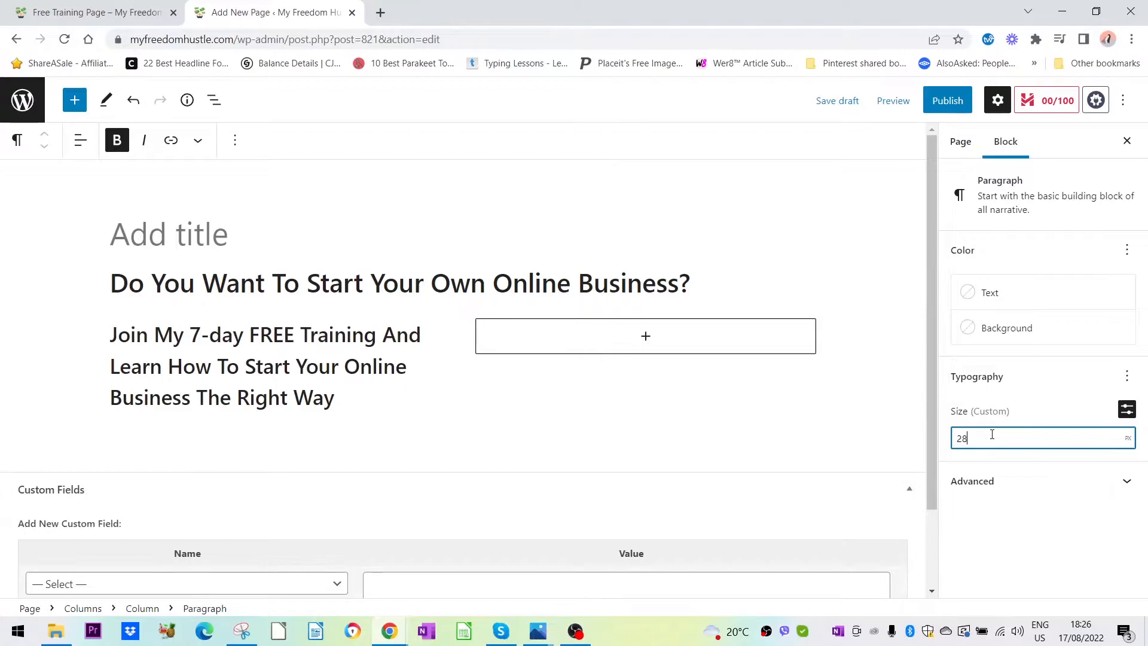
# Add the Appearance option to the paragraph's typography settings and set it to Extra Bold.
pyautogui.click(1127, 375)
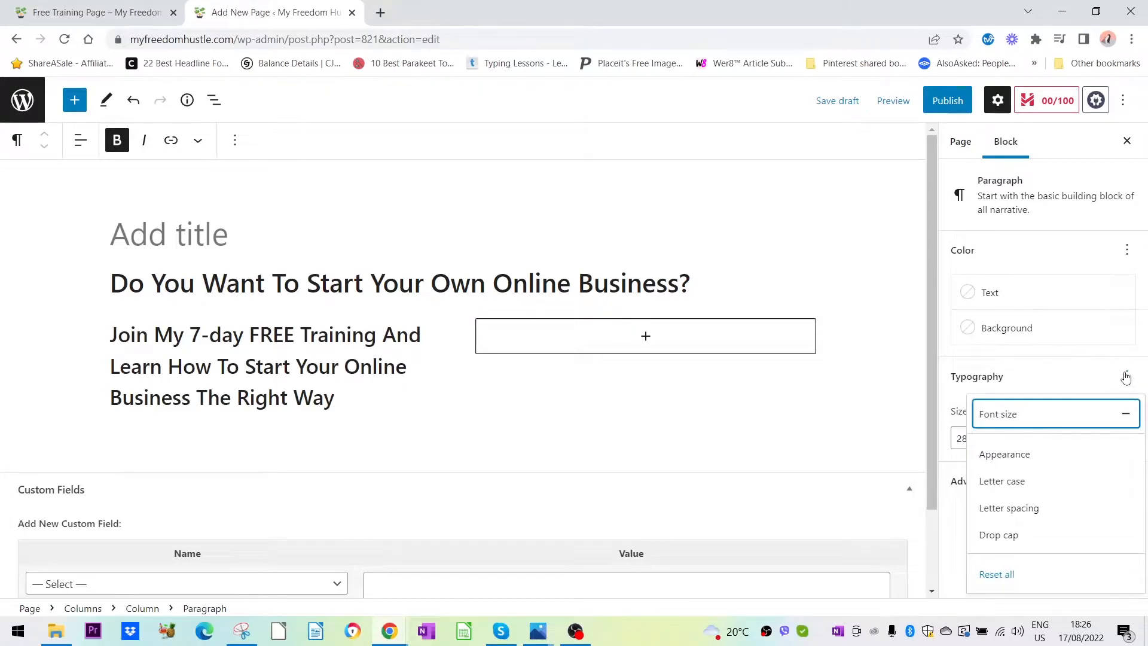
pyautogui.click(1056, 454)
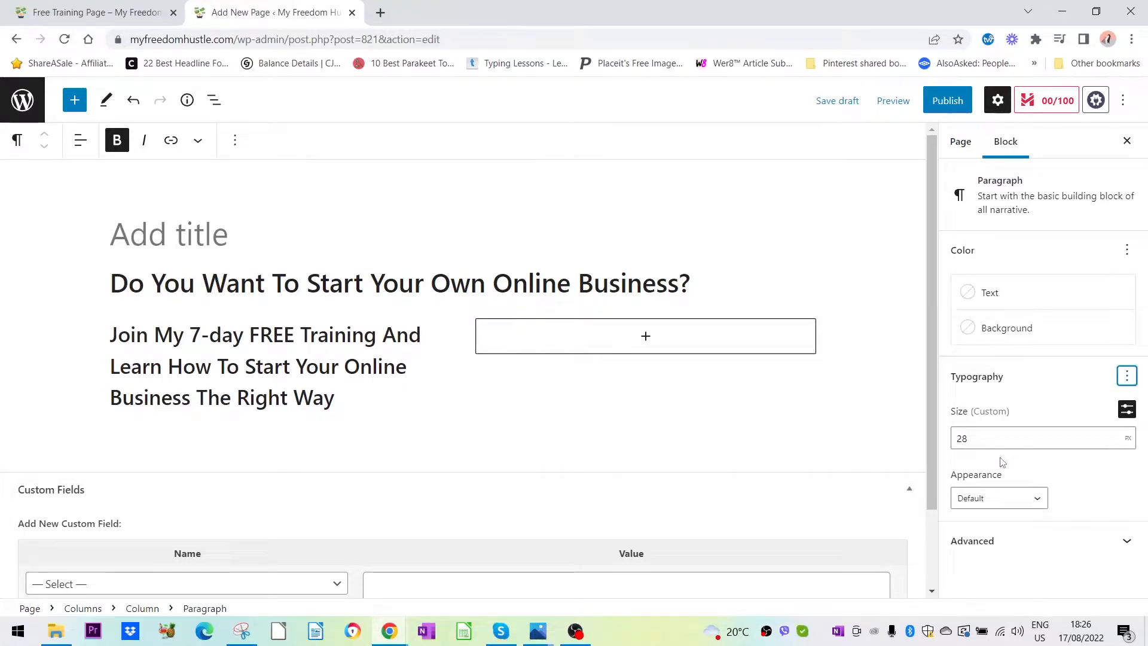
pyautogui.click(1009, 497)
pyautogui.click(985, 577)
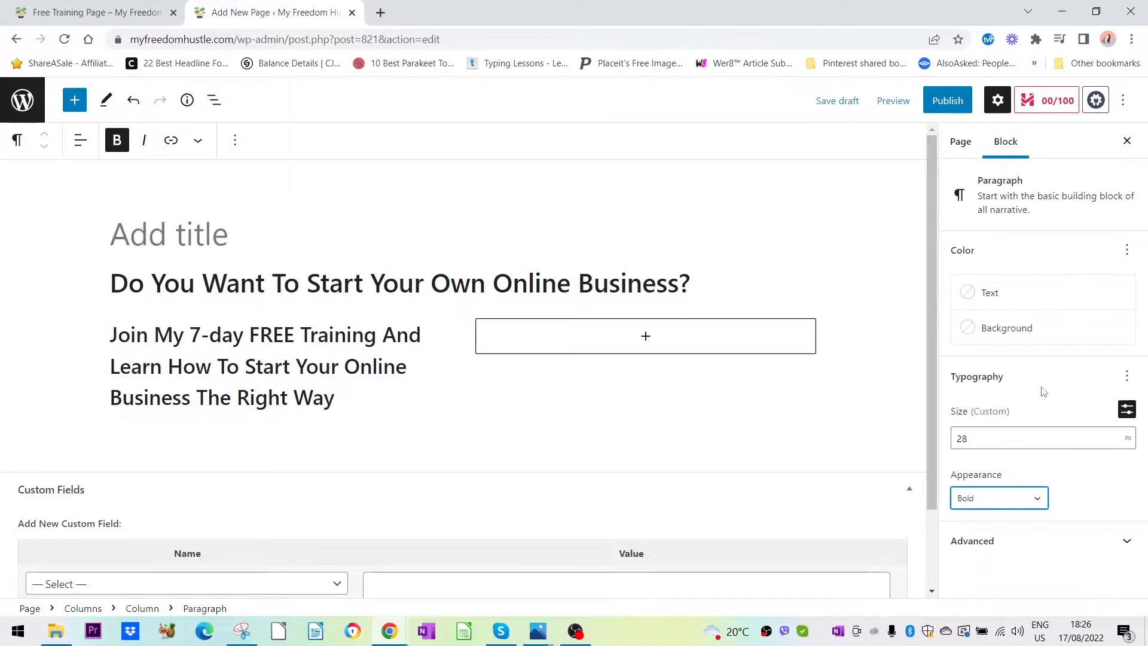
pyautogui.click(1027, 497)
pyautogui.scroll(-3, 981, 430)
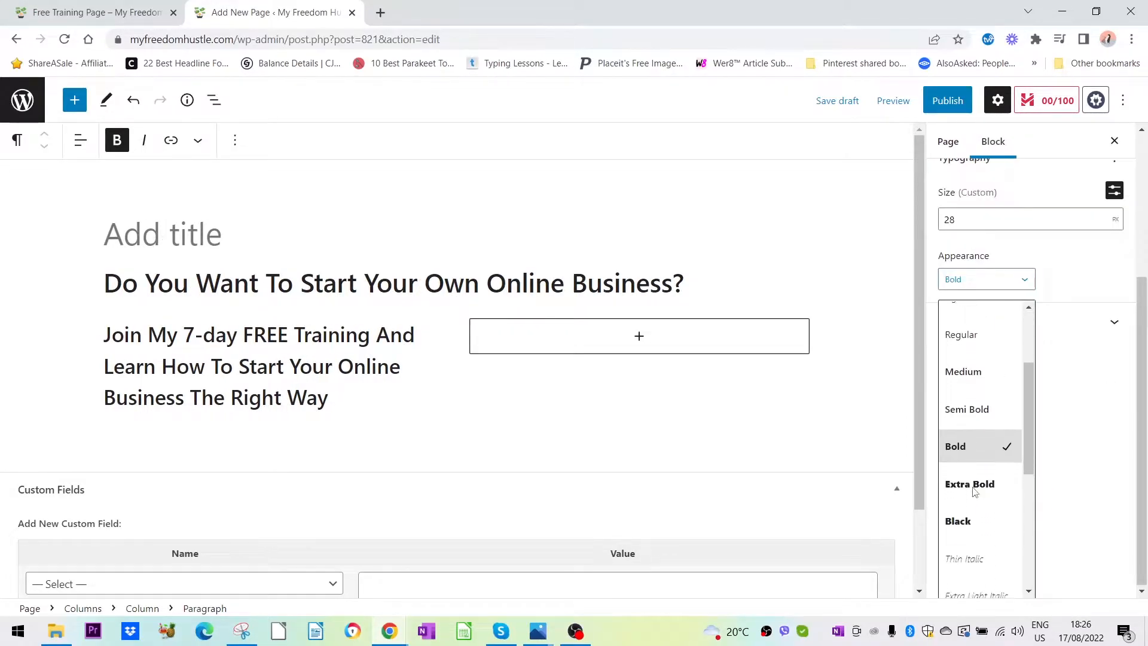
pyautogui.click(973, 418)
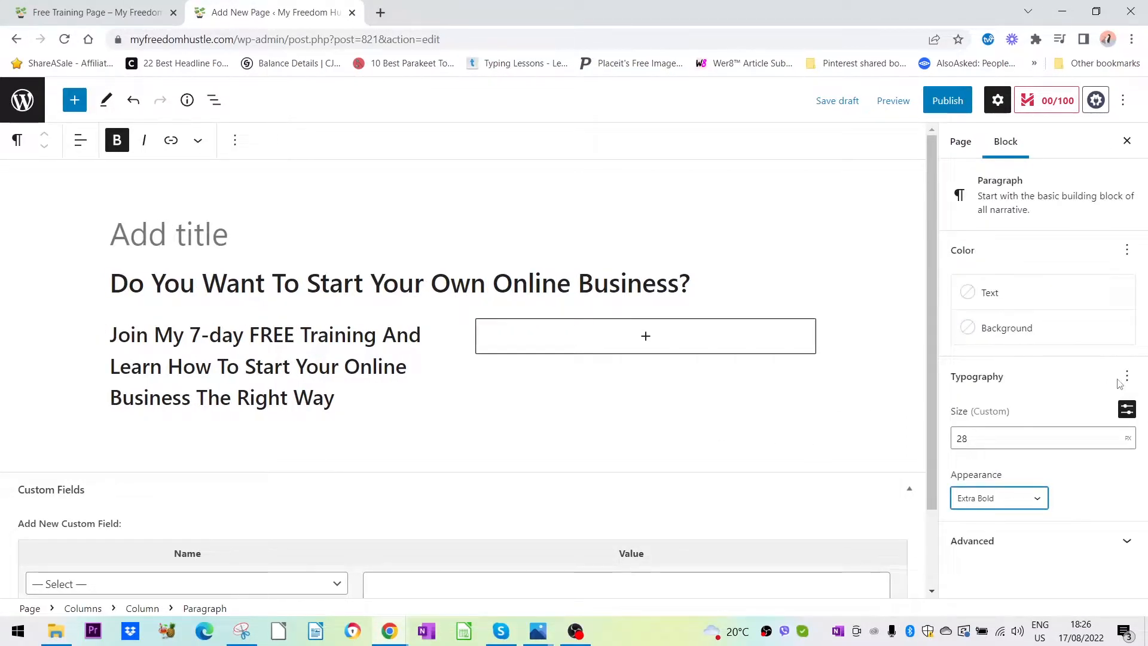
# Set the paragraph's custom font size to 26 px and compare it with the subheading on the example page.
pyautogui.click(1019, 444)
pyautogui.press('BackSpace')
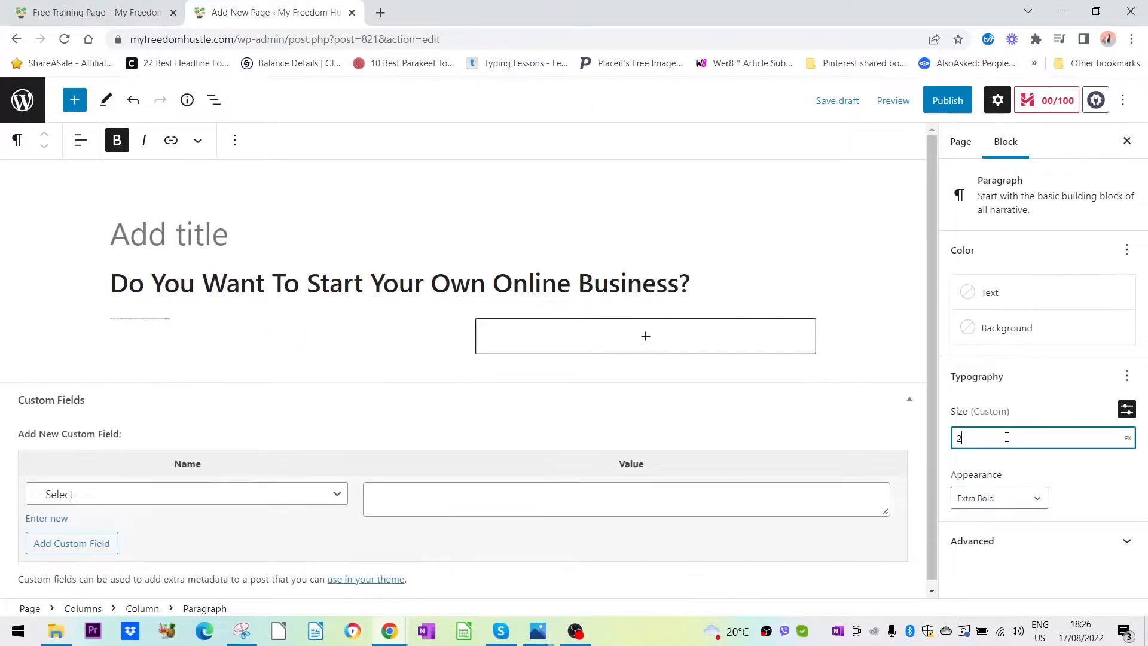
pyautogui.write('6')
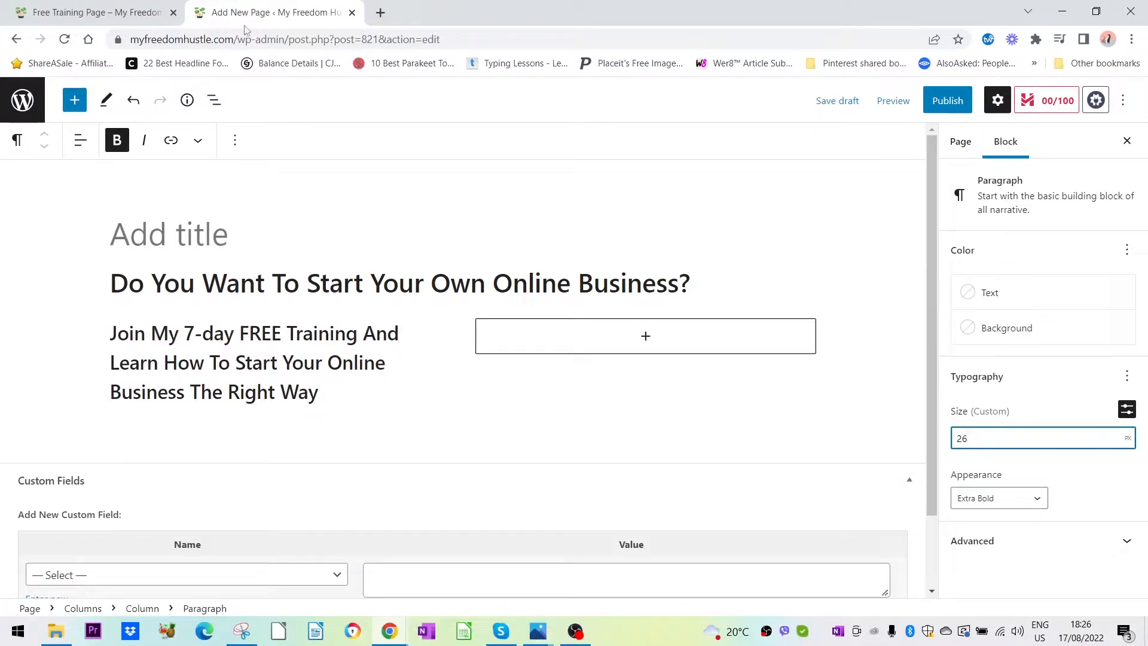
pyautogui.click(97, 18)
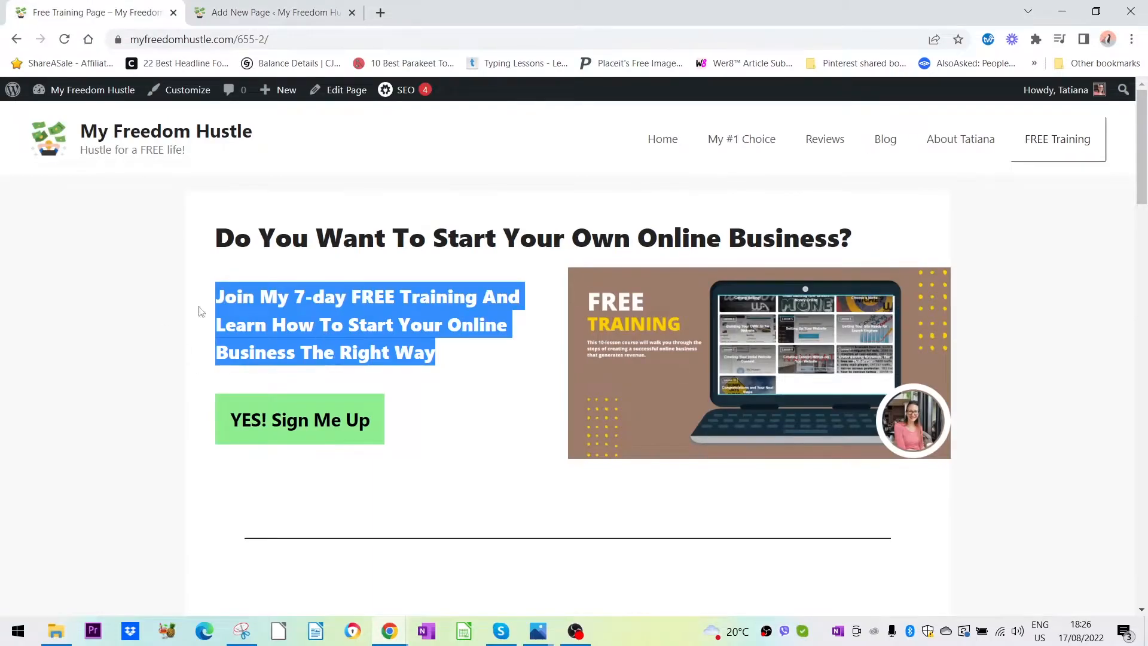
pyautogui.click(294, 15)
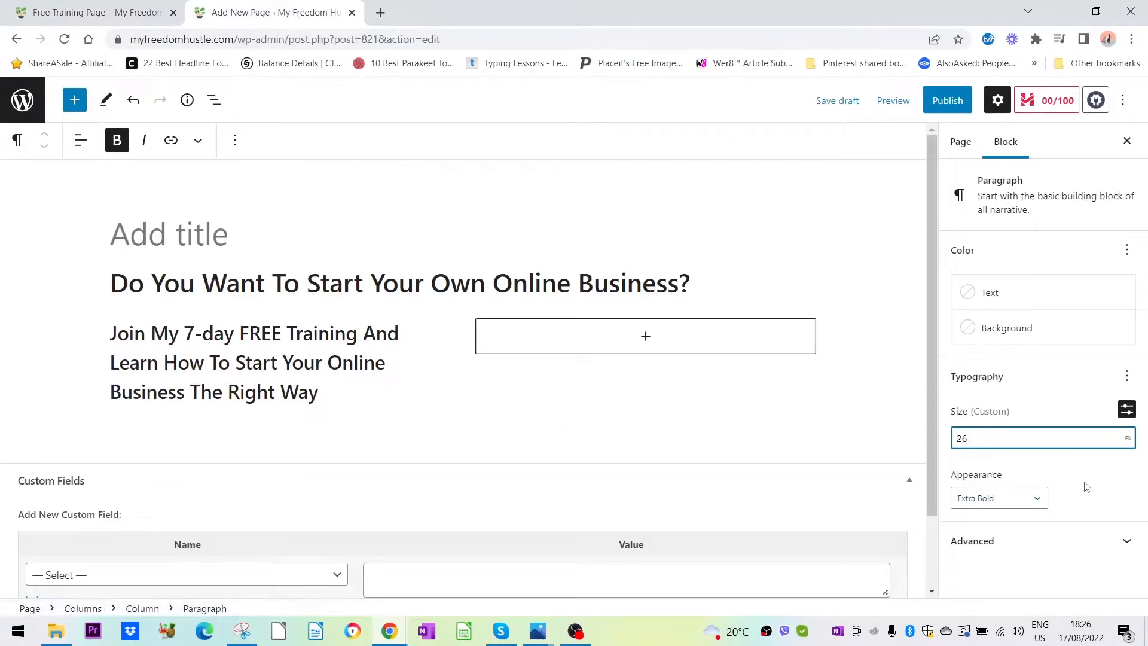
pyautogui.click(1030, 499)
pyautogui.scroll(-3, 988, 489)
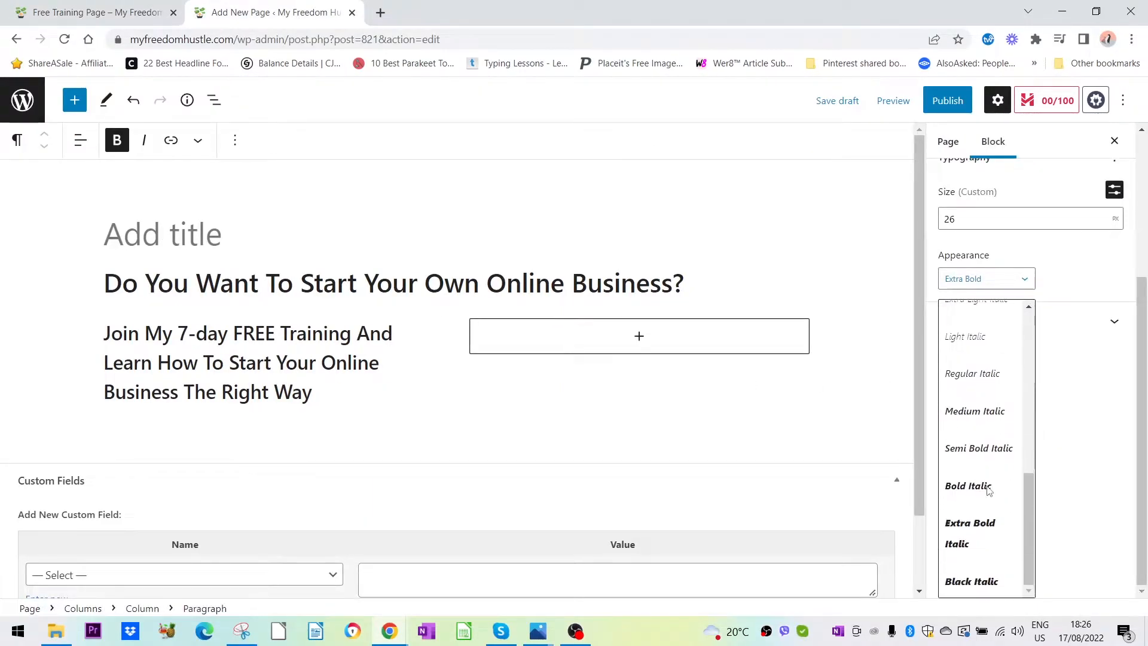
pyautogui.click(1088, 483)
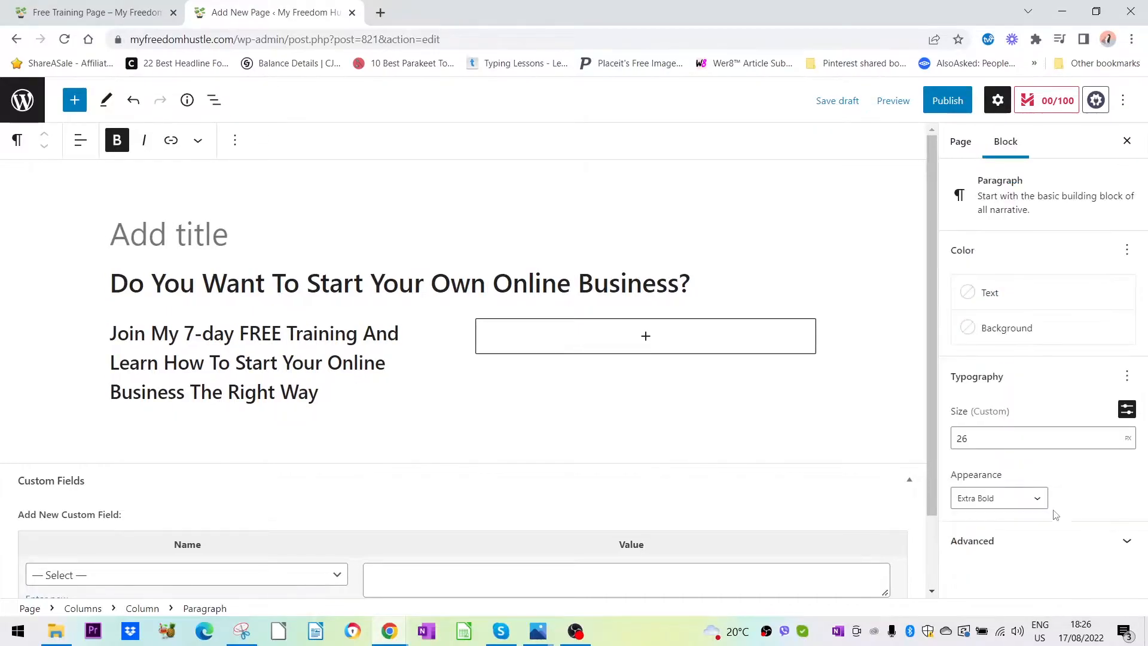
pyautogui.tripleClick(373, 392)
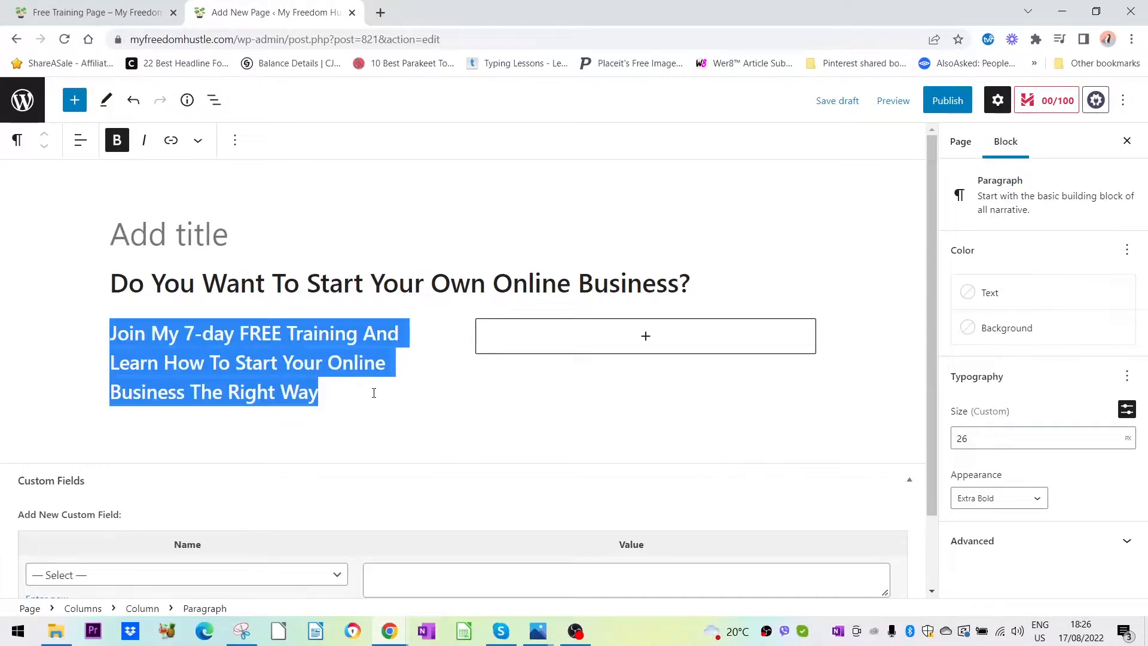
# Insert a Buttons block below the paragraph in the first column.
pyautogui.click(372, 426)
pyautogui.click(441, 425)
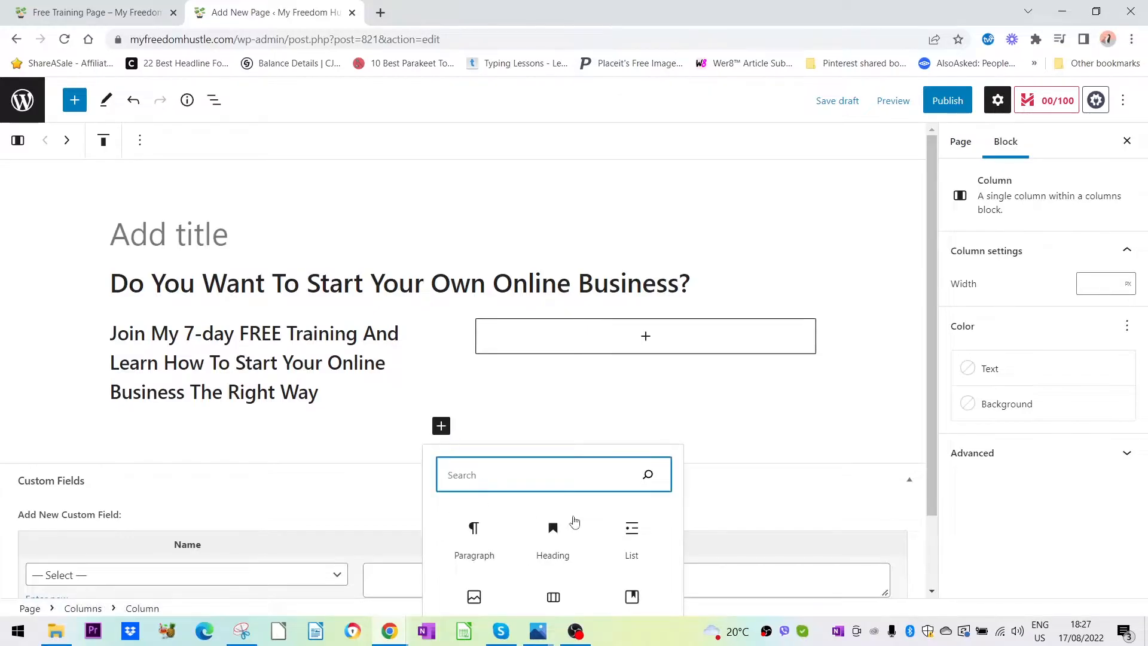
pyautogui.write('butt')
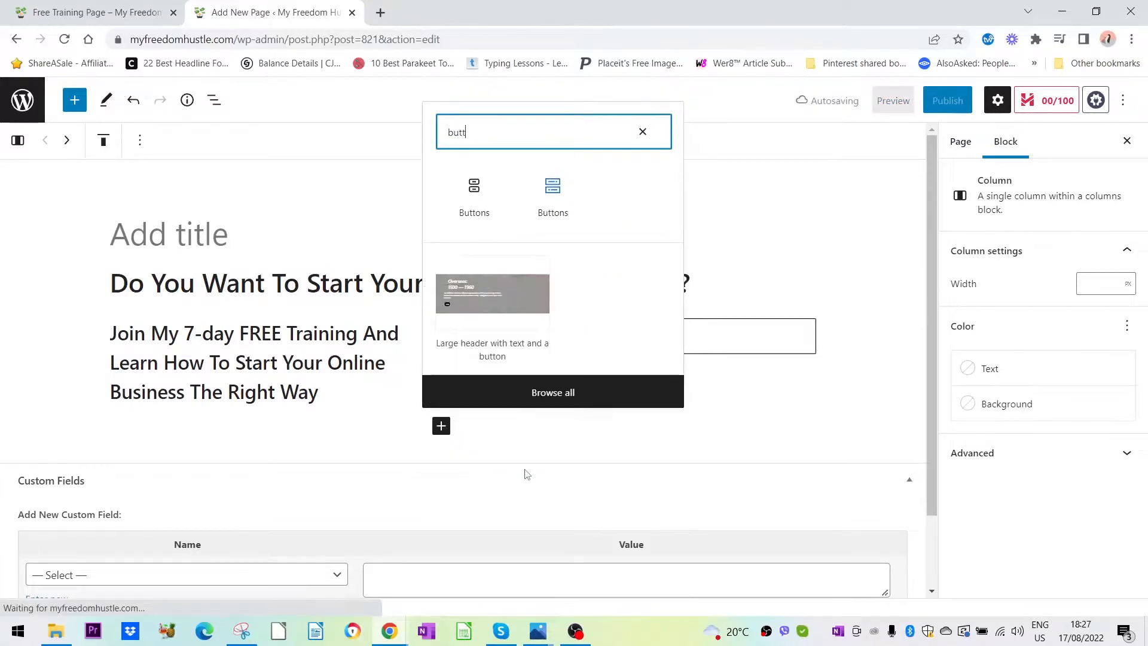
pyautogui.click(550, 190)
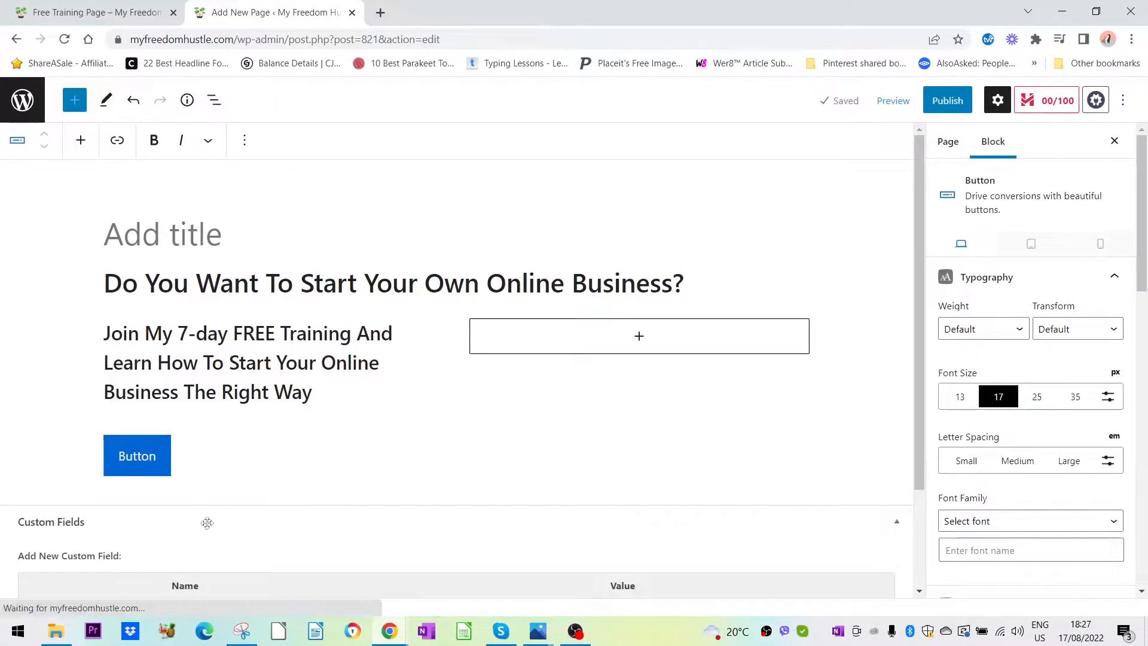
# Check the call-to-action on the example page and label the new button "Yes! Sign me up!".
pyautogui.click(126, 15)
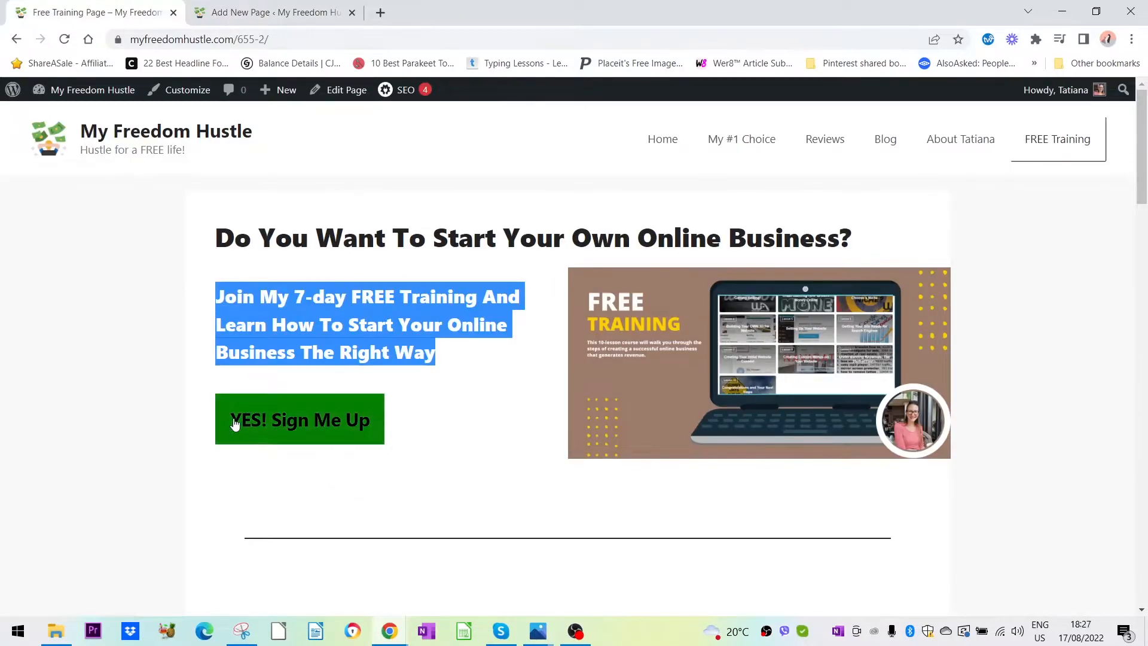
pyautogui.click(295, 21)
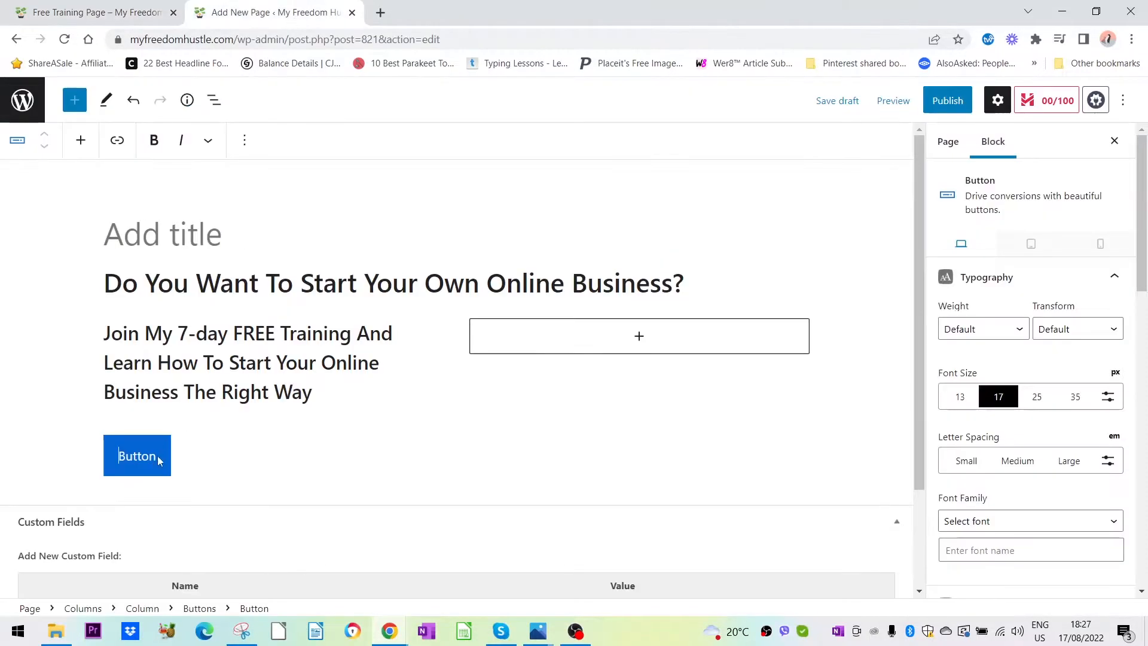
pyautogui.doubleClick(123, 457)
pyautogui.write('Yes!')
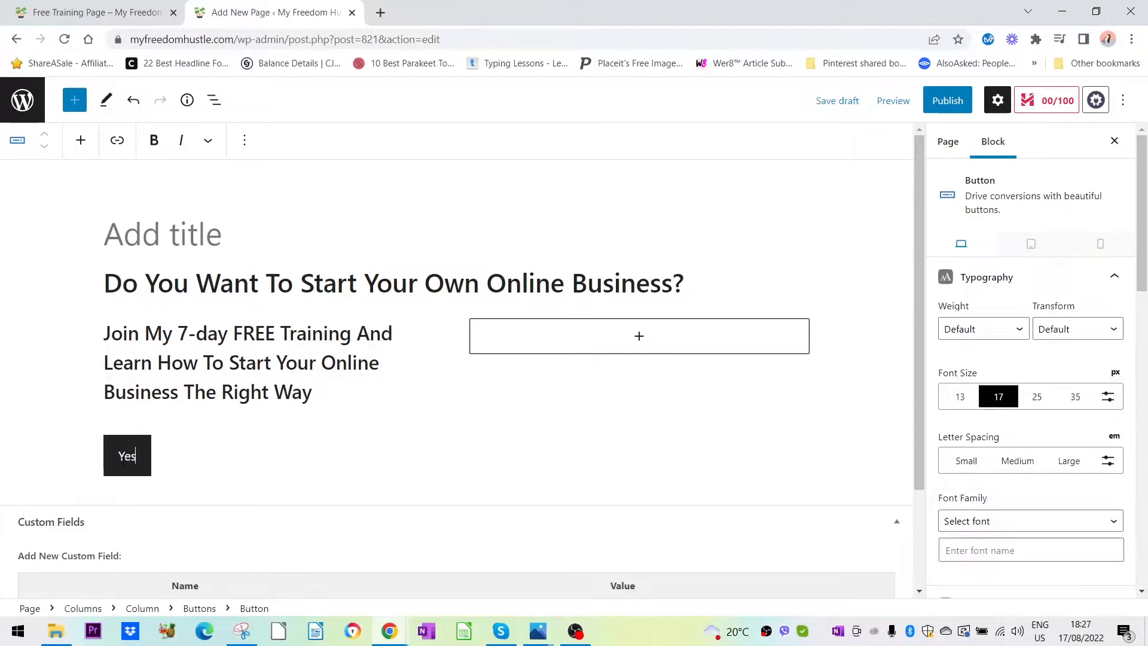
pyautogui.write('gn ')
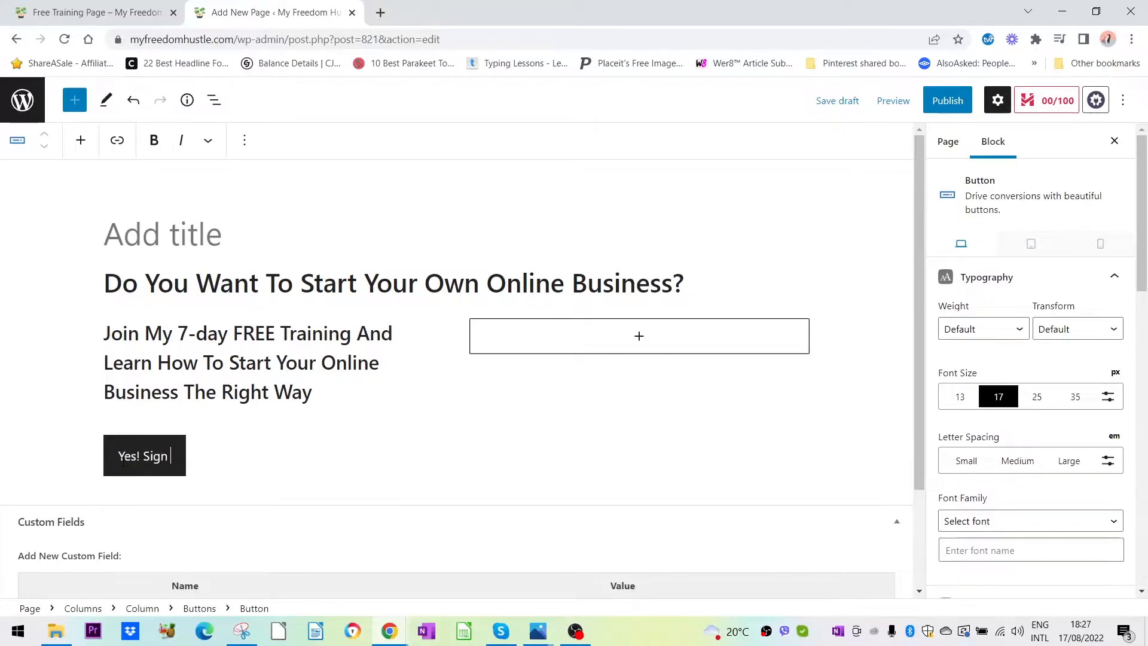
pyautogui.write('me up!')
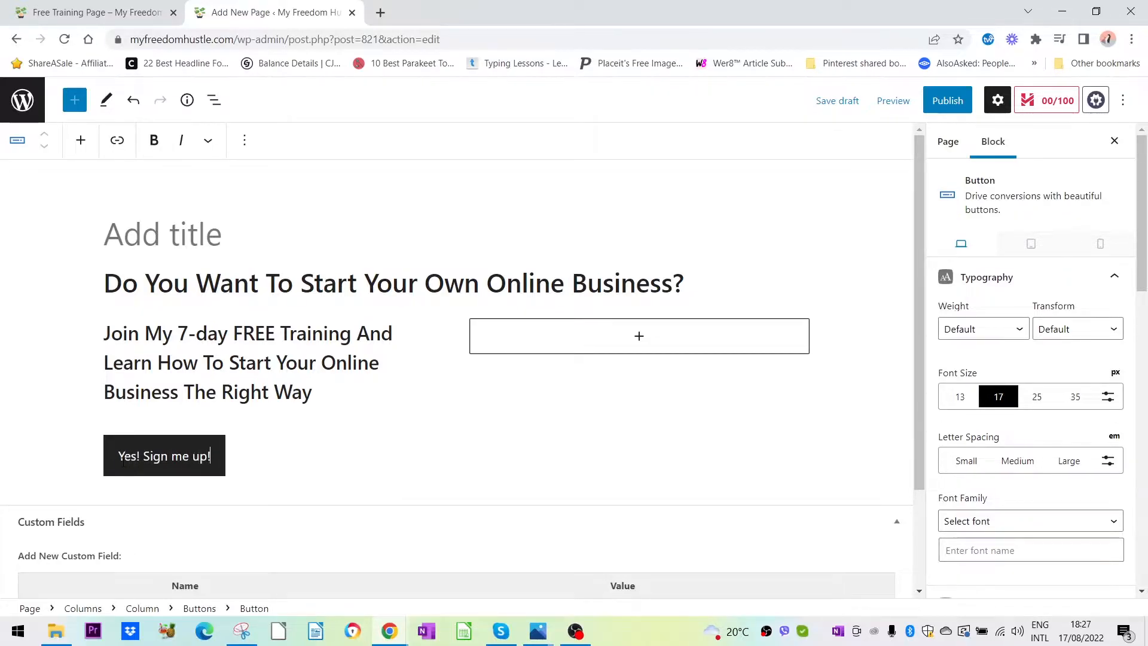
pyautogui.click(354, 442)
# Set the "Yes! Sign me up!" button's background color to green, #08ee58.
pyautogui.click(213, 448)
pyautogui.scroll(-6, 1036, 359)
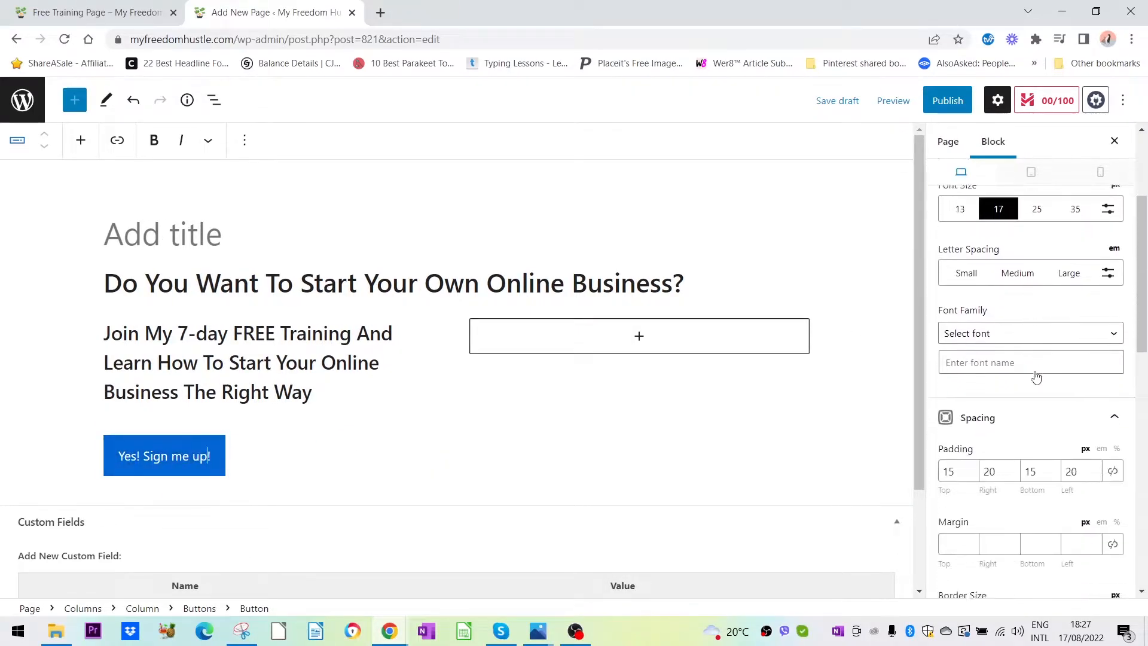
pyautogui.scroll(-3, 1035, 377)
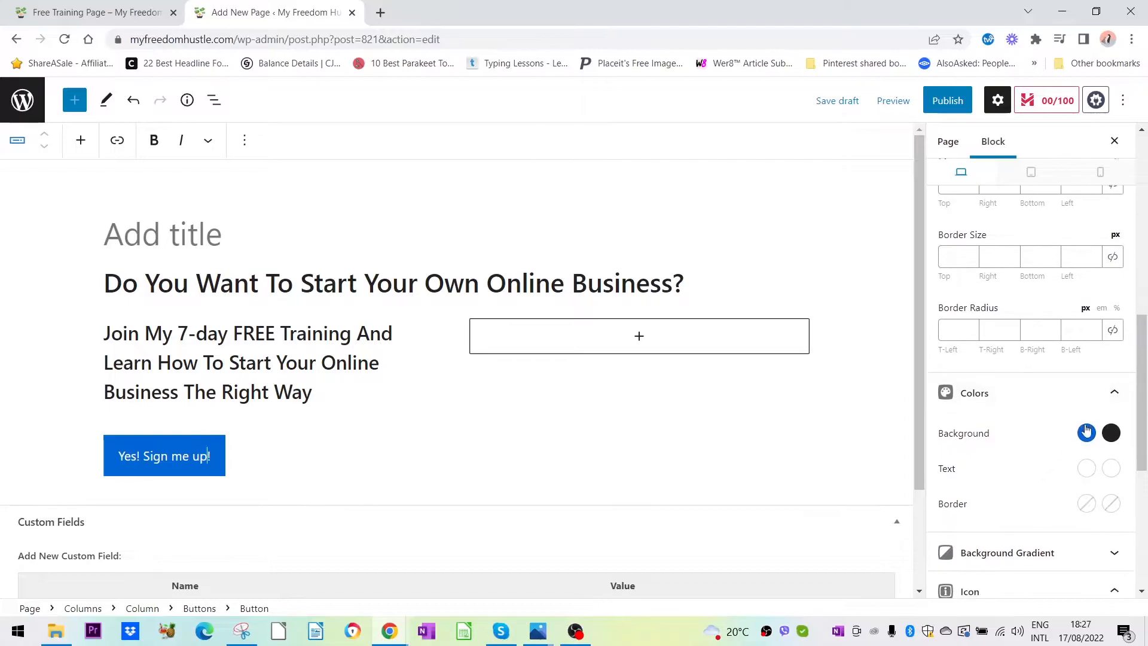
pyautogui.click(1086, 433)
pyautogui.moveTo(967, 306); pyautogui.dragTo(972, 306)
pyautogui.click(1086, 185)
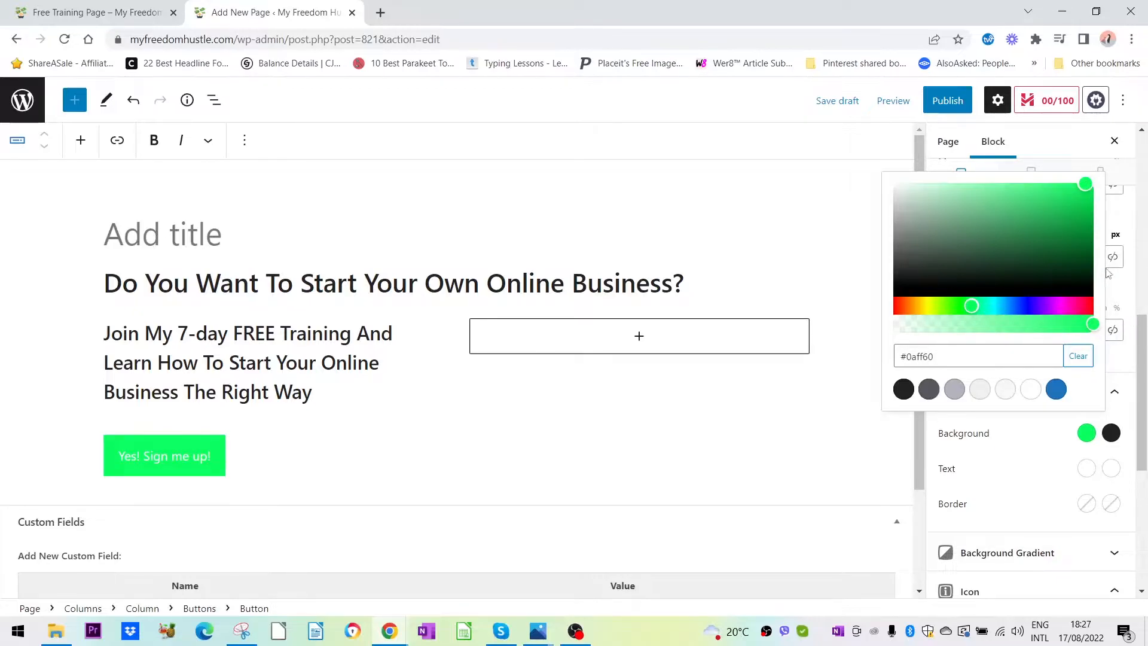
pyautogui.moveTo(1085, 188); pyautogui.dragTo(1088, 191)
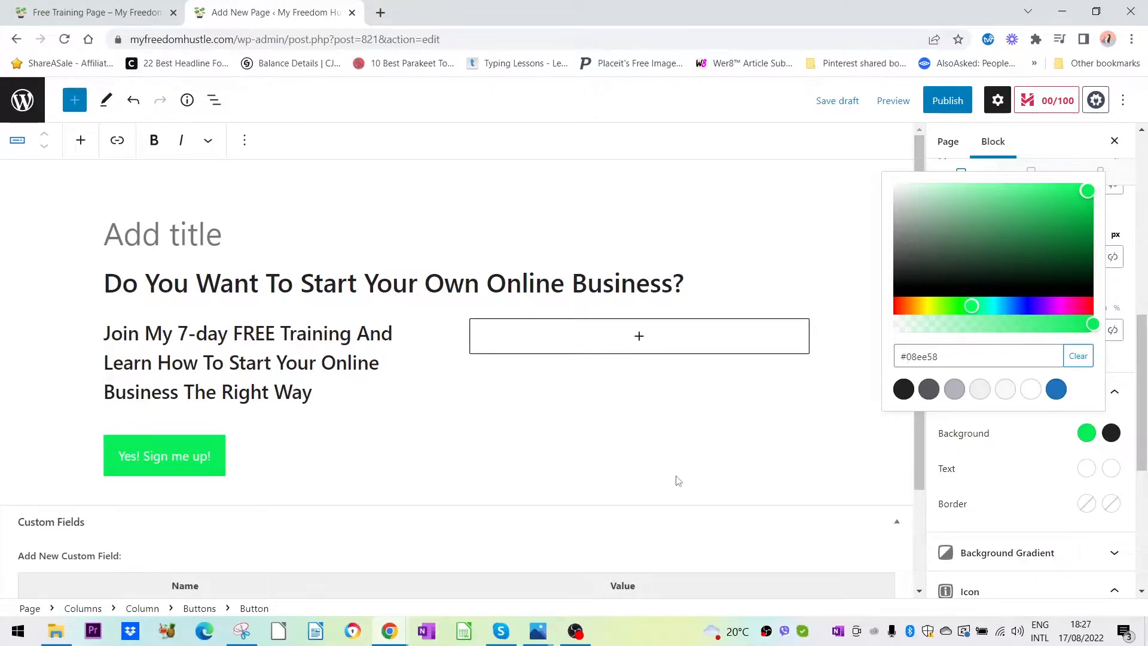
pyautogui.click(679, 449)
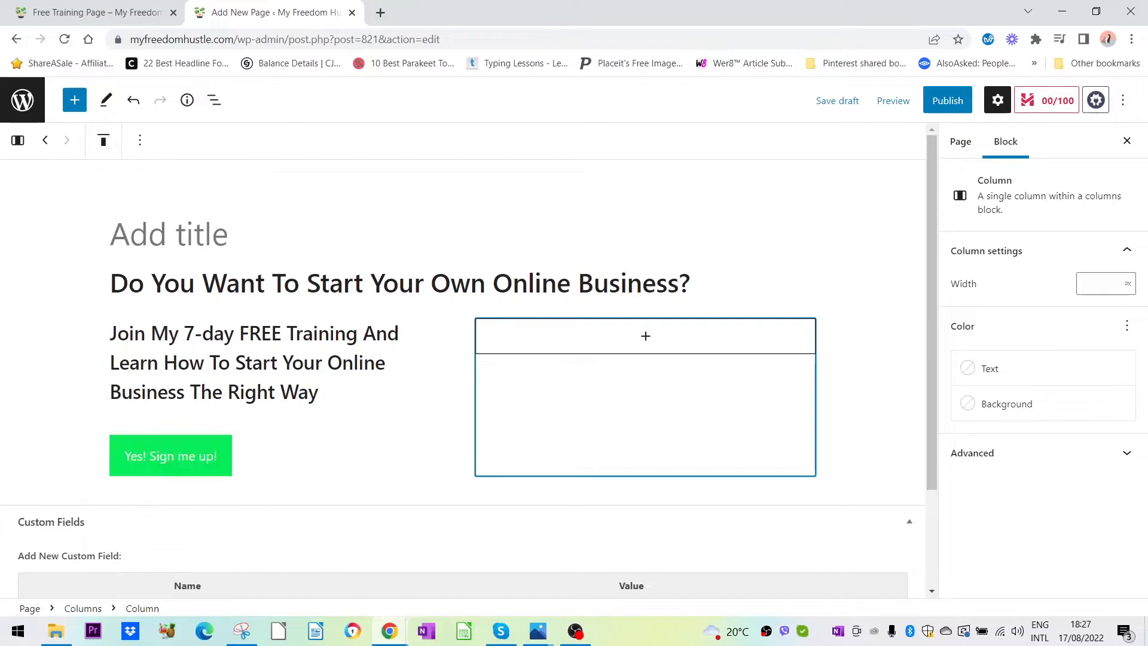
# Compare the hover effect of the example page's call-to-action with the new button and review the button's style settings.
pyautogui.click(124, 10)
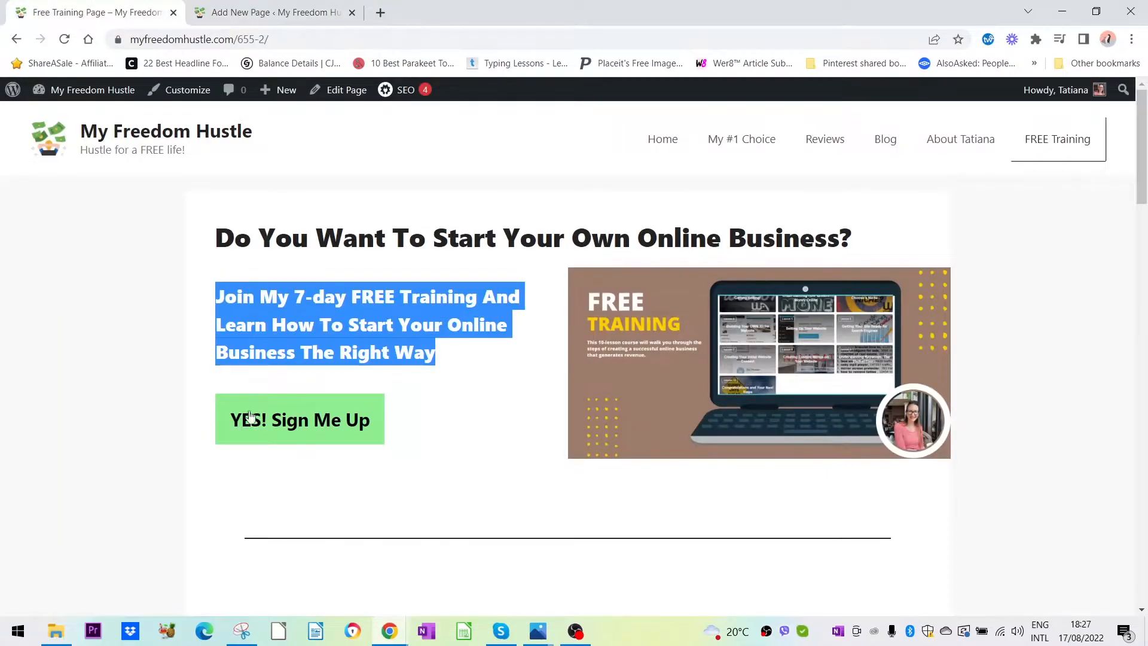
pyautogui.click(286, 13)
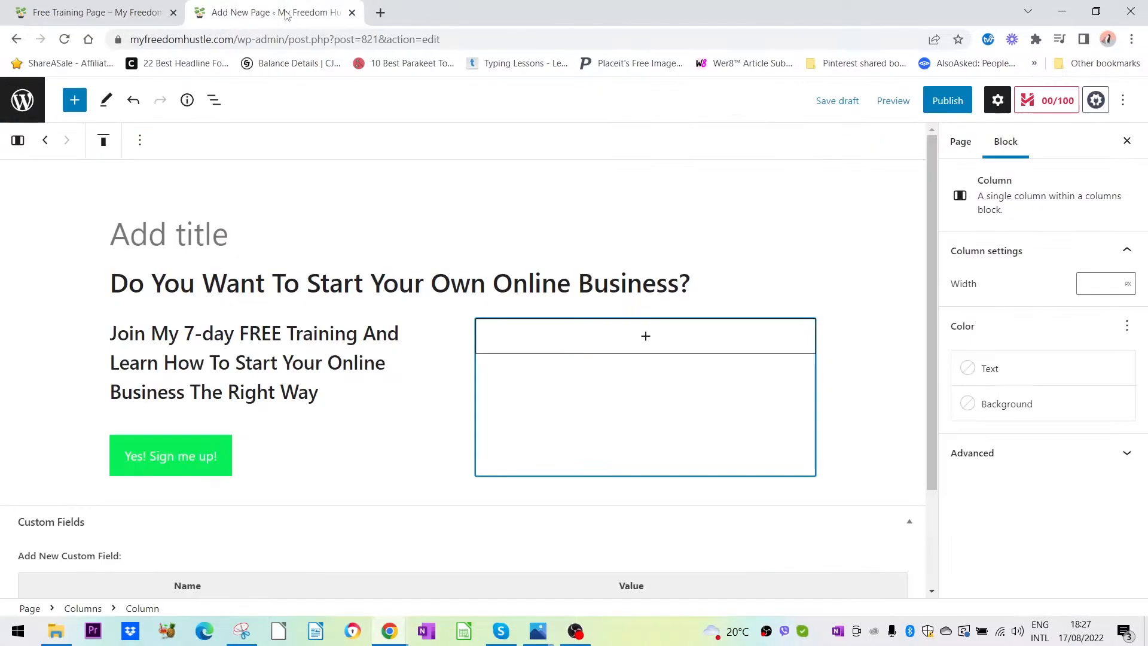
pyautogui.click(214, 444)
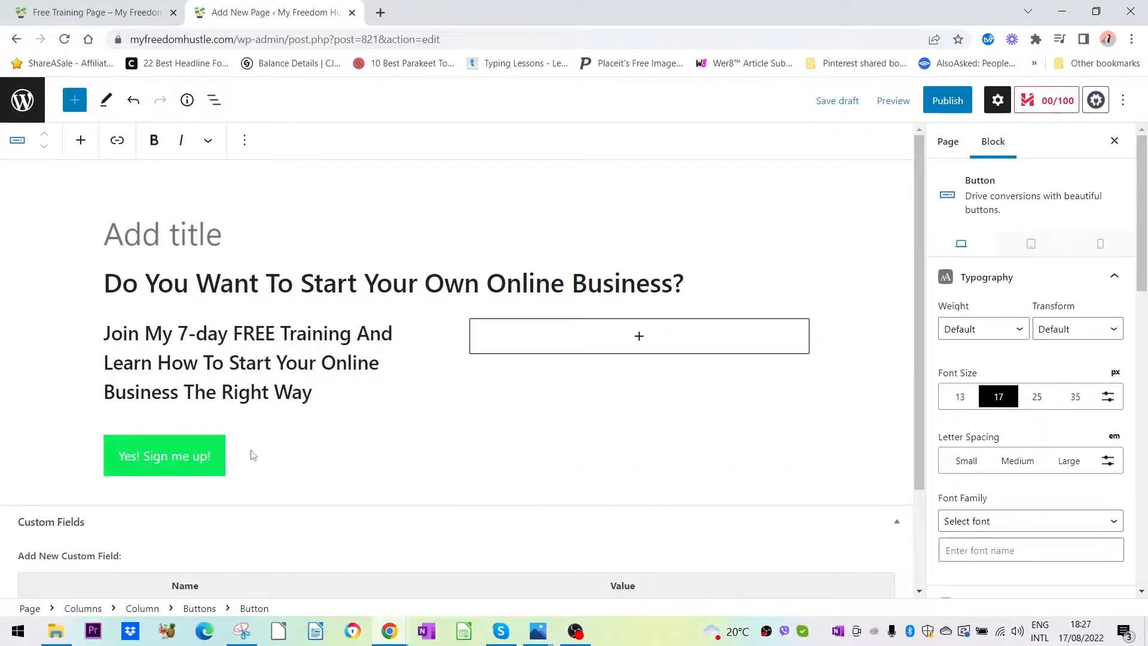
pyautogui.click(120, 12)
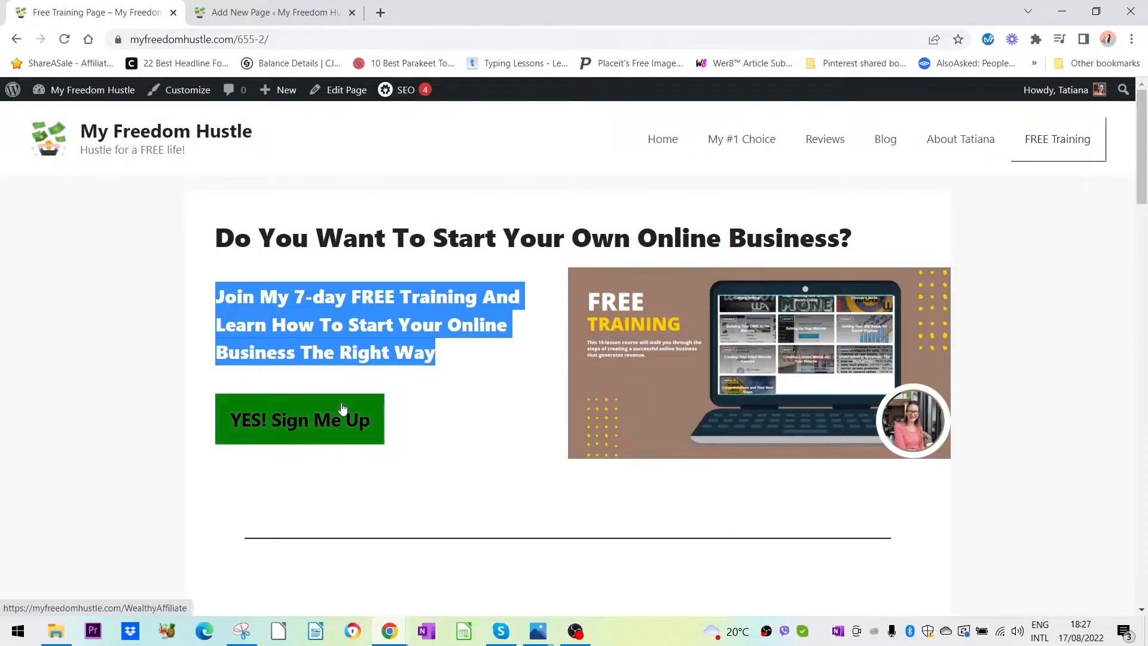
pyautogui.click(315, 14)
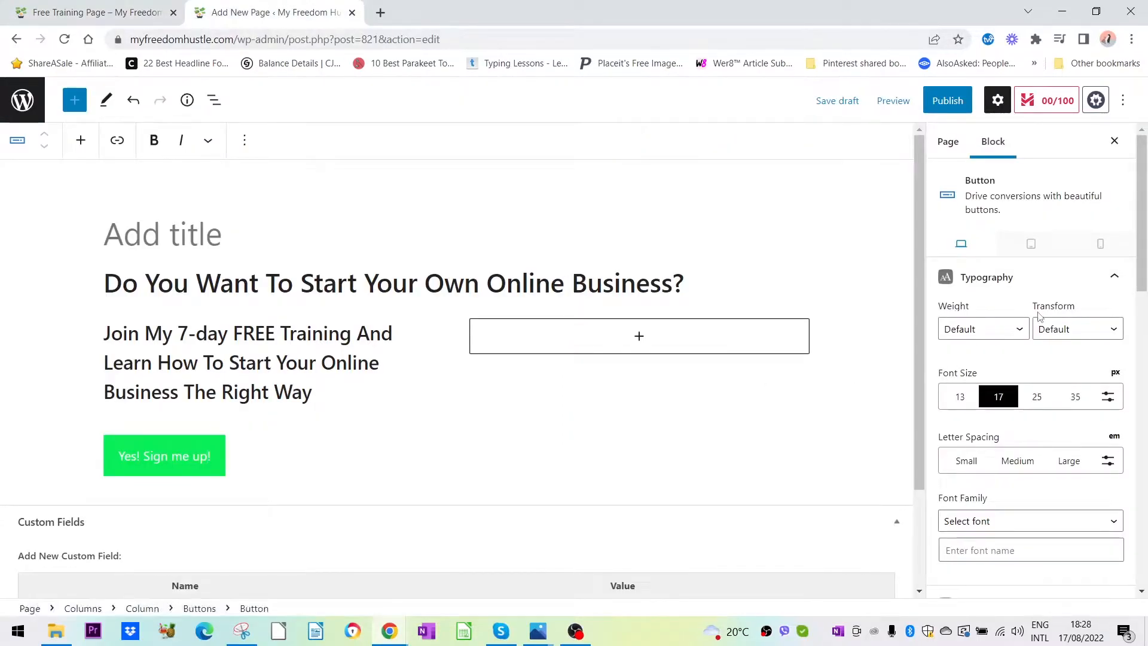
pyautogui.scroll(-6, 1043, 334)
pyautogui.scroll(2, 1046, 374)
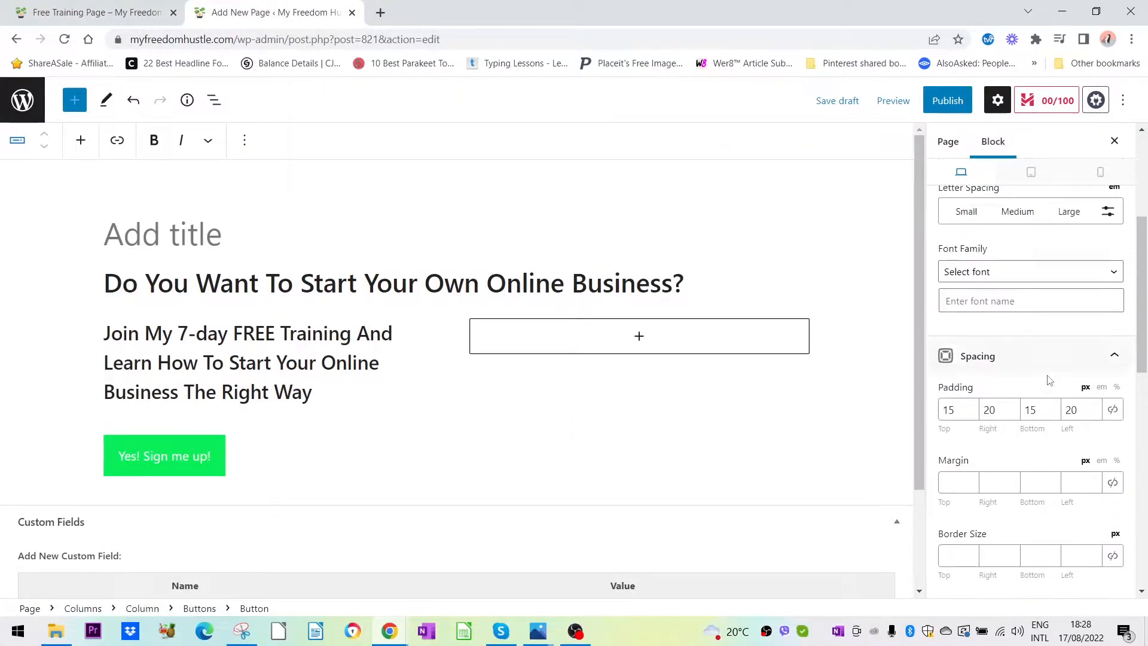
pyautogui.scroll(5, 1047, 380)
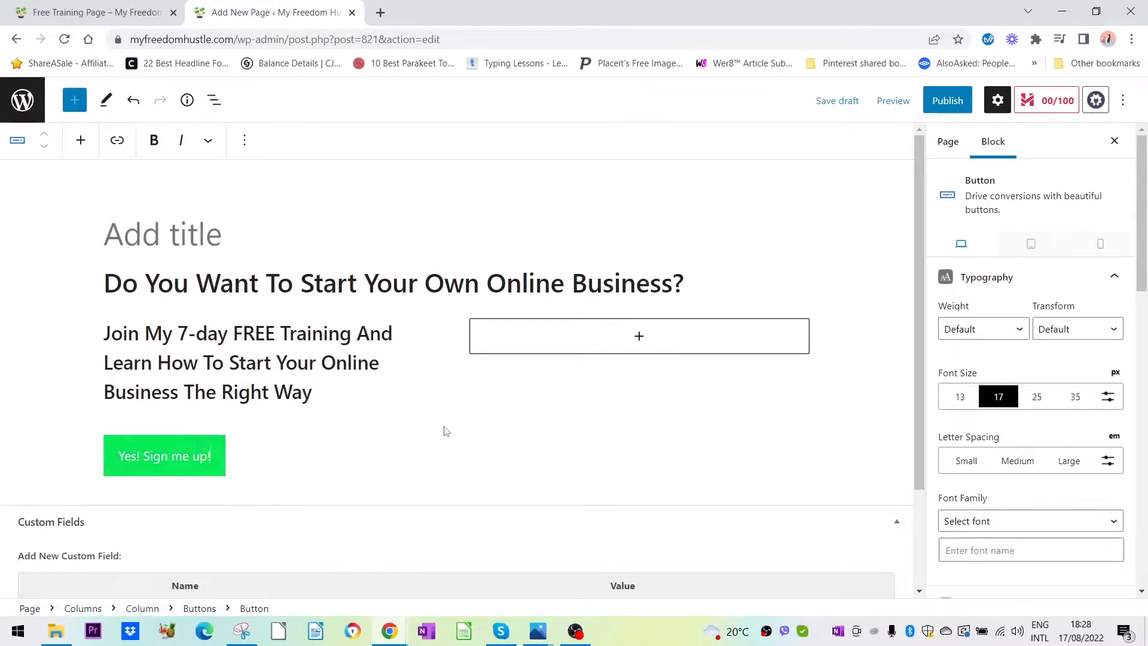
# Base the button's hover background on its normal green #08ee58 and darken it to #035b22.
pyautogui.scroll(-10, 1115, 370)
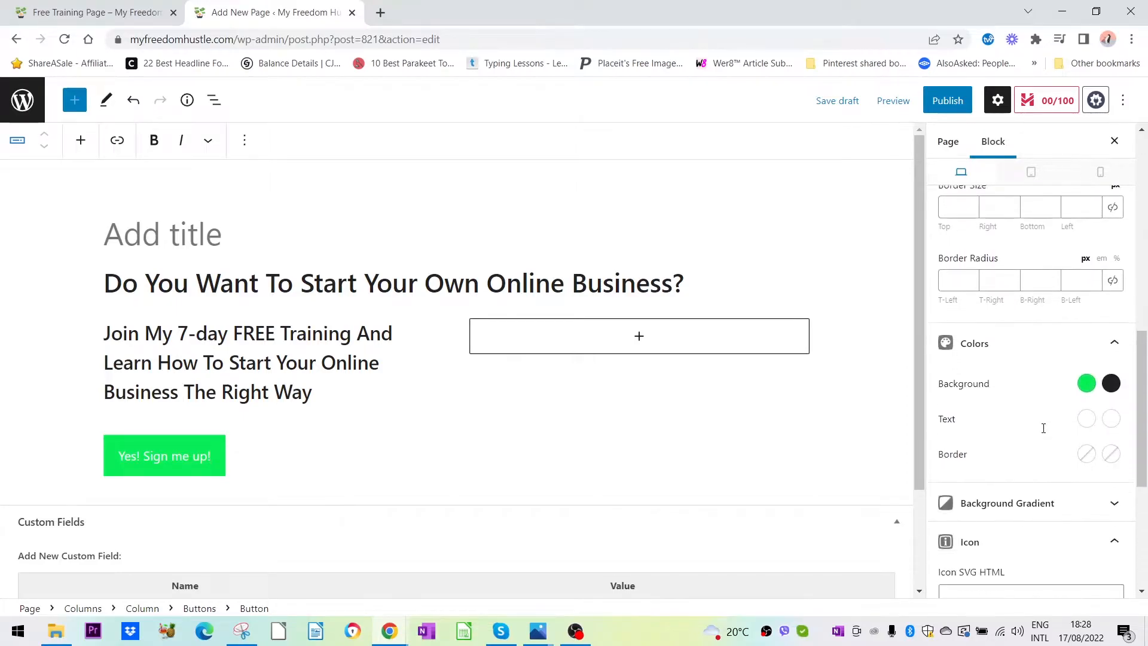
pyautogui.click(1110, 385)
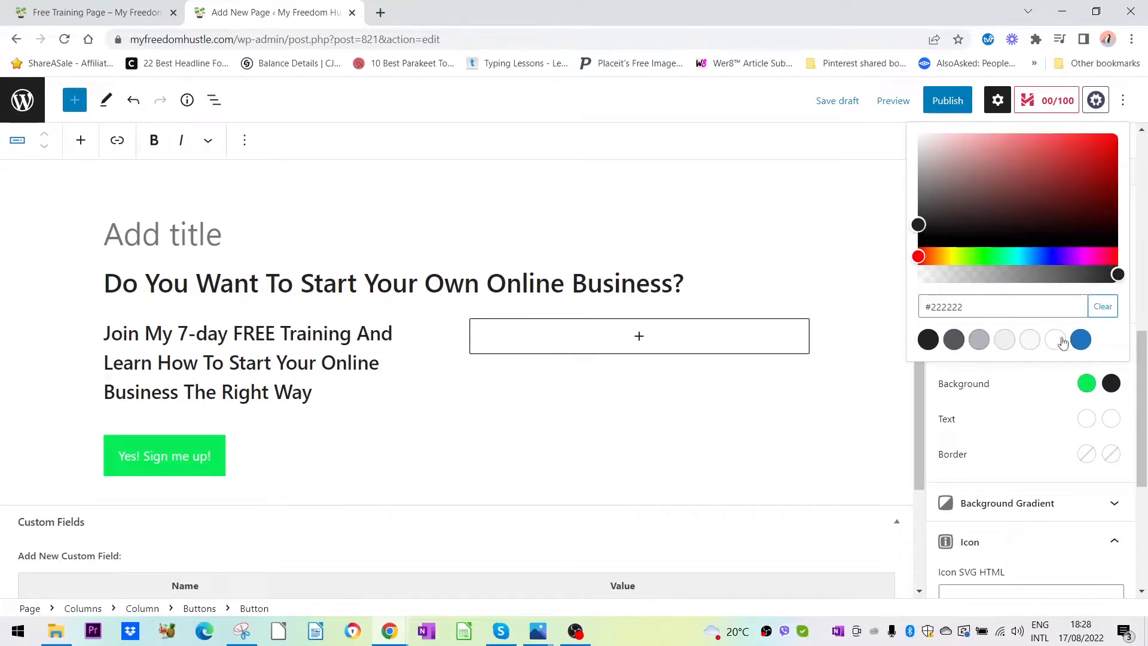
pyautogui.click(1086, 384)
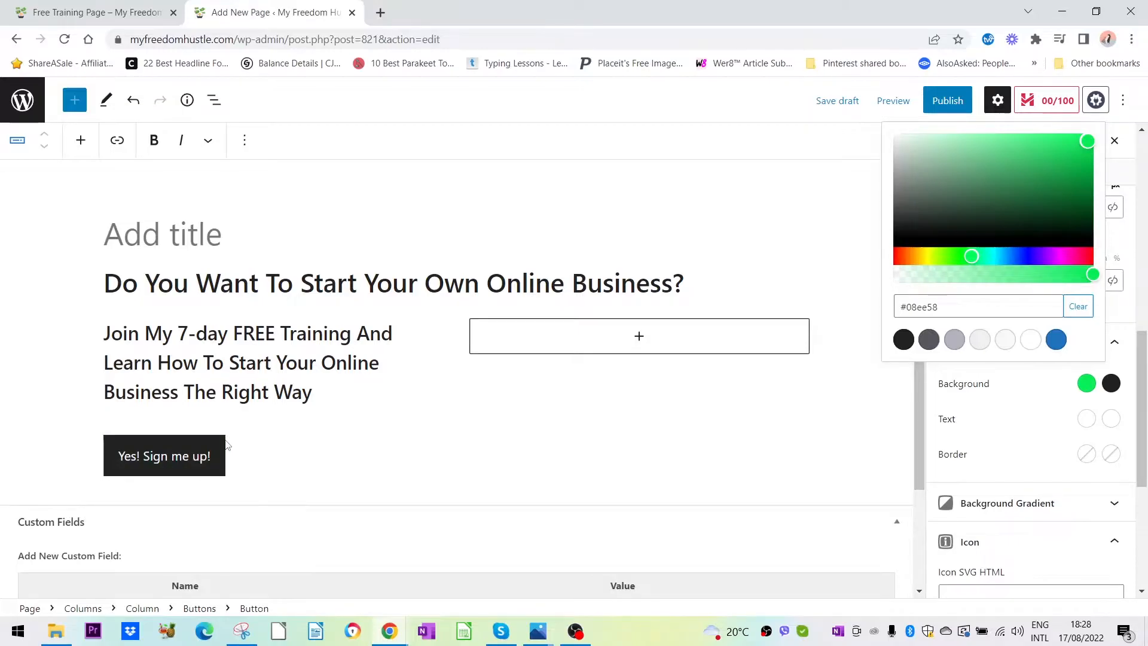
pyautogui.moveTo(948, 309); pyautogui.dragTo(879, 310)
pyautogui.hotkey('ctrl', 'c')
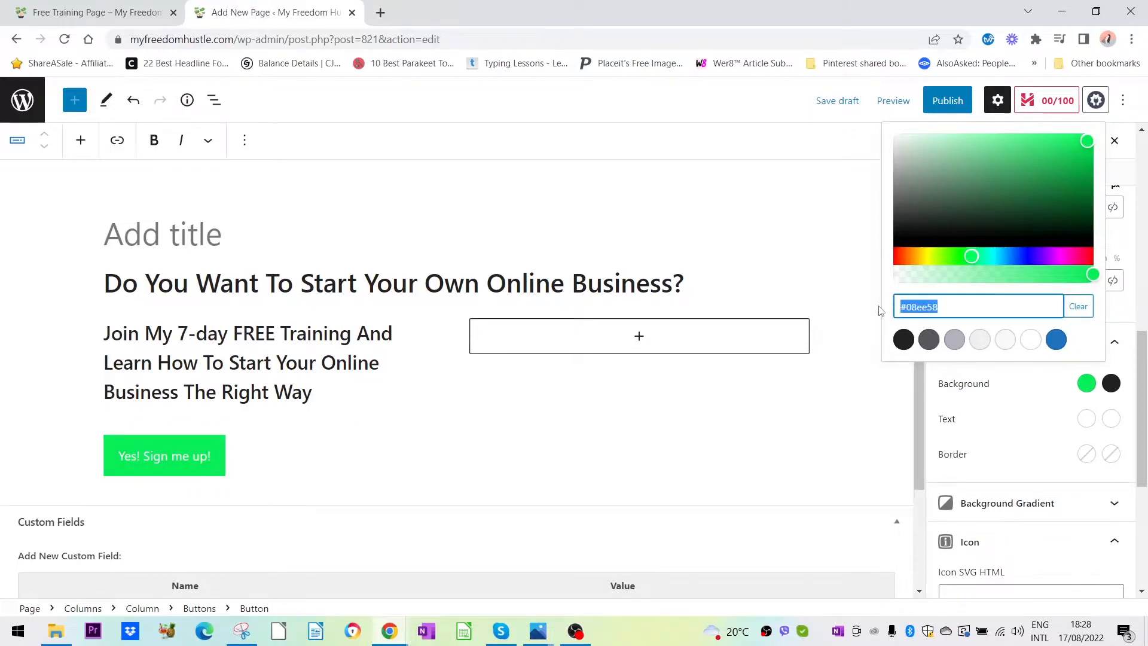
pyautogui.click(1112, 386)
pyautogui.moveTo(967, 311); pyautogui.dragTo(913, 307)
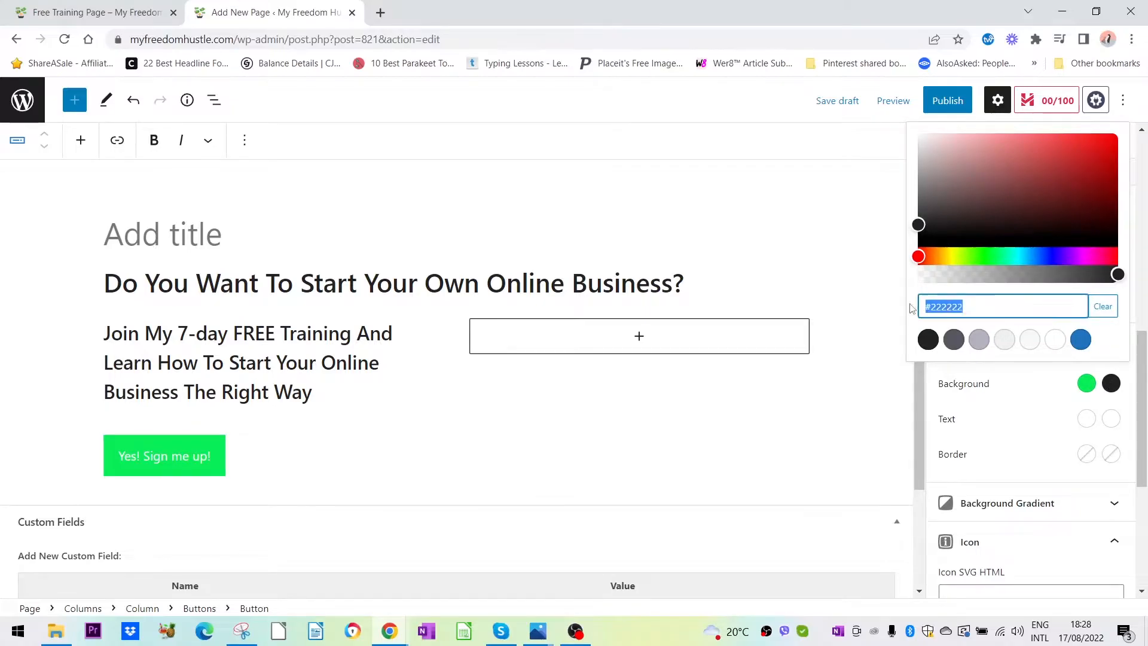
pyautogui.hotkey('ctrl', 'v')
pyautogui.moveTo(1110, 149); pyautogui.dragTo(1113, 204)
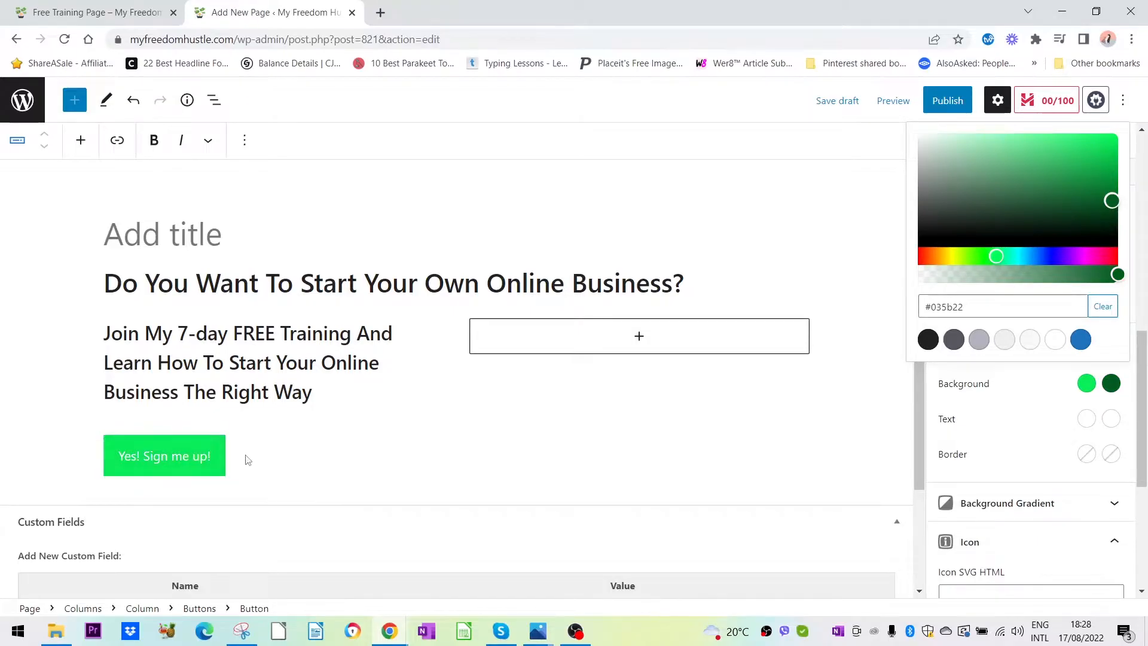
pyautogui.click(360, 455)
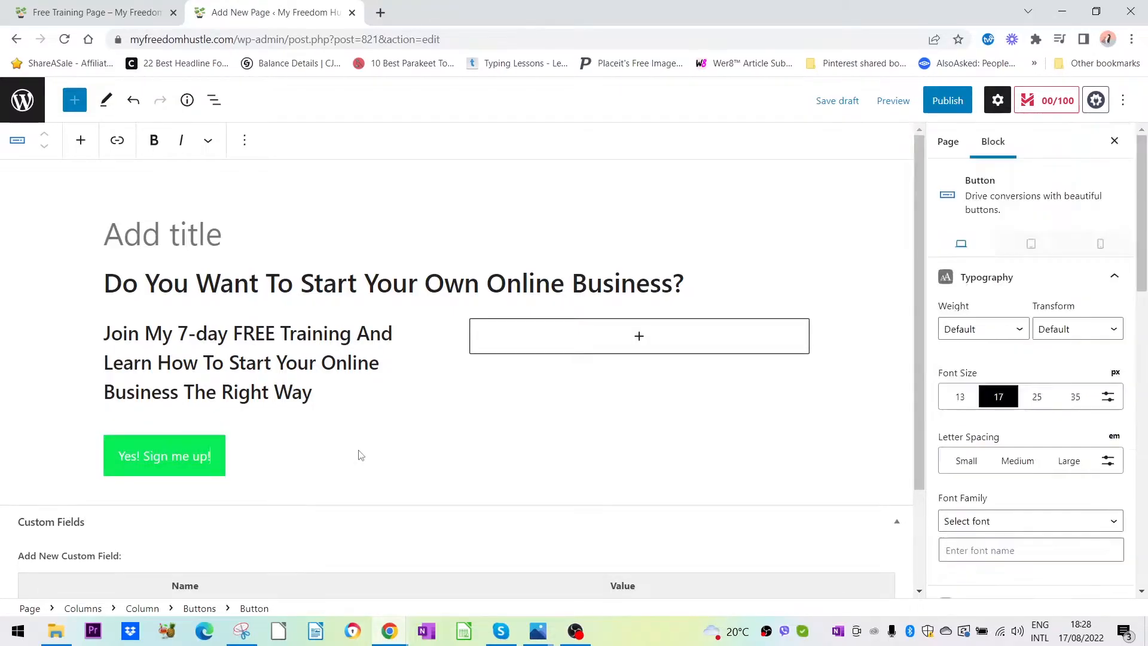
# Check the example button's text and set the new button's normal and hover text colors to the black contrast swatch.
pyautogui.click(96, 12)
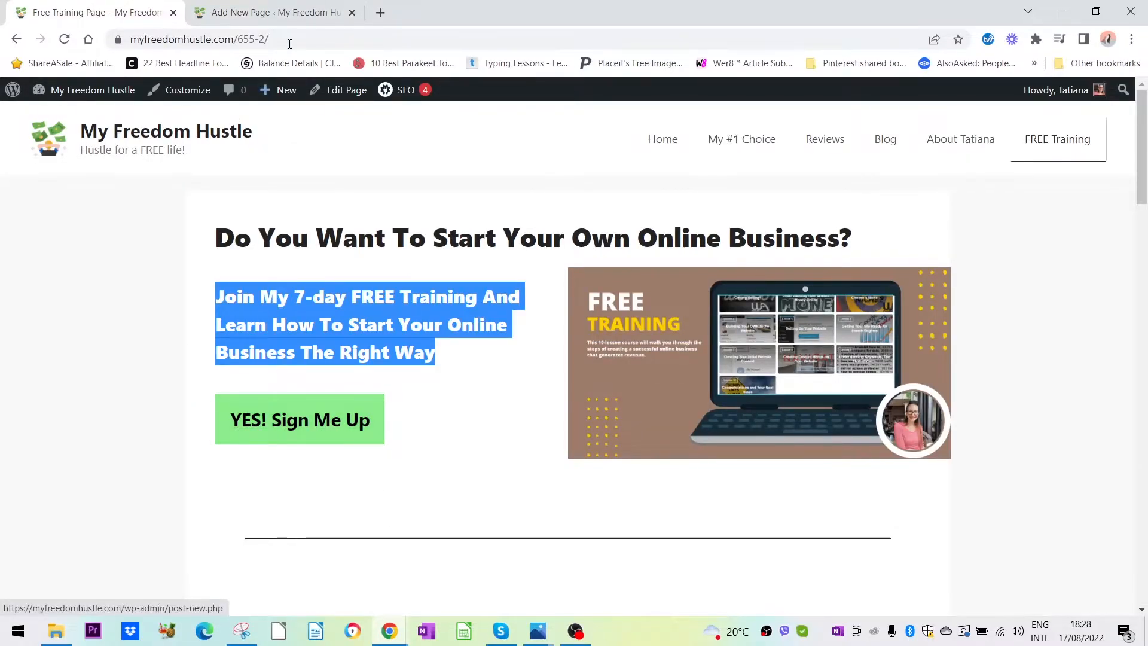
pyautogui.click(296, 14)
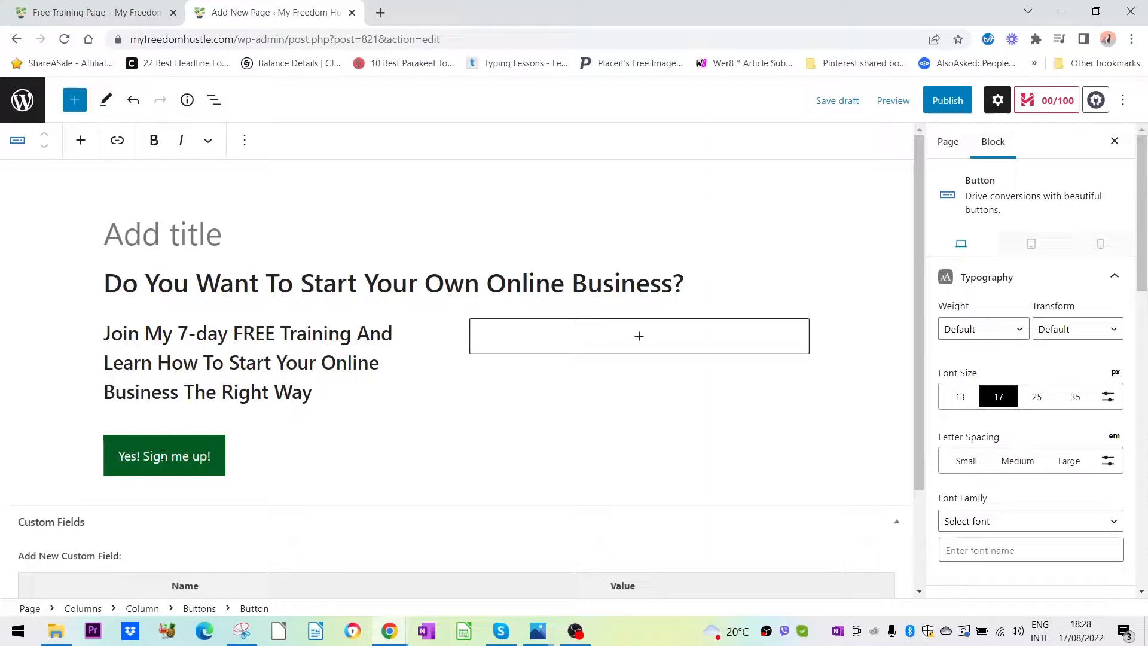
pyautogui.tripleClick(155, 457)
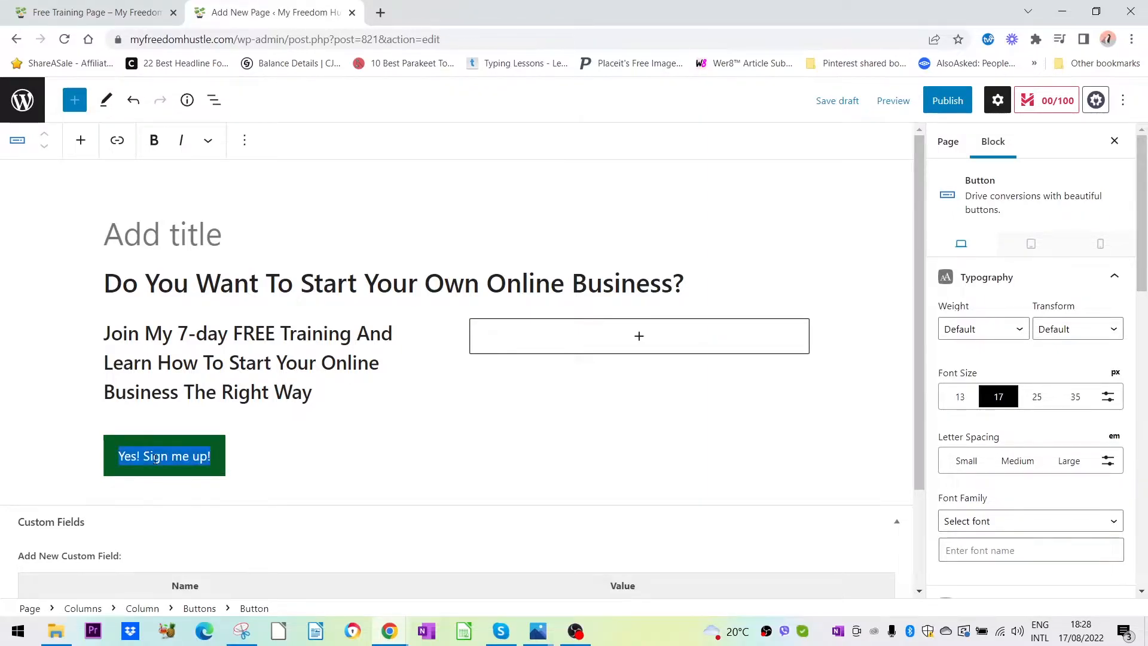
pyautogui.scroll(-6, 1089, 452)
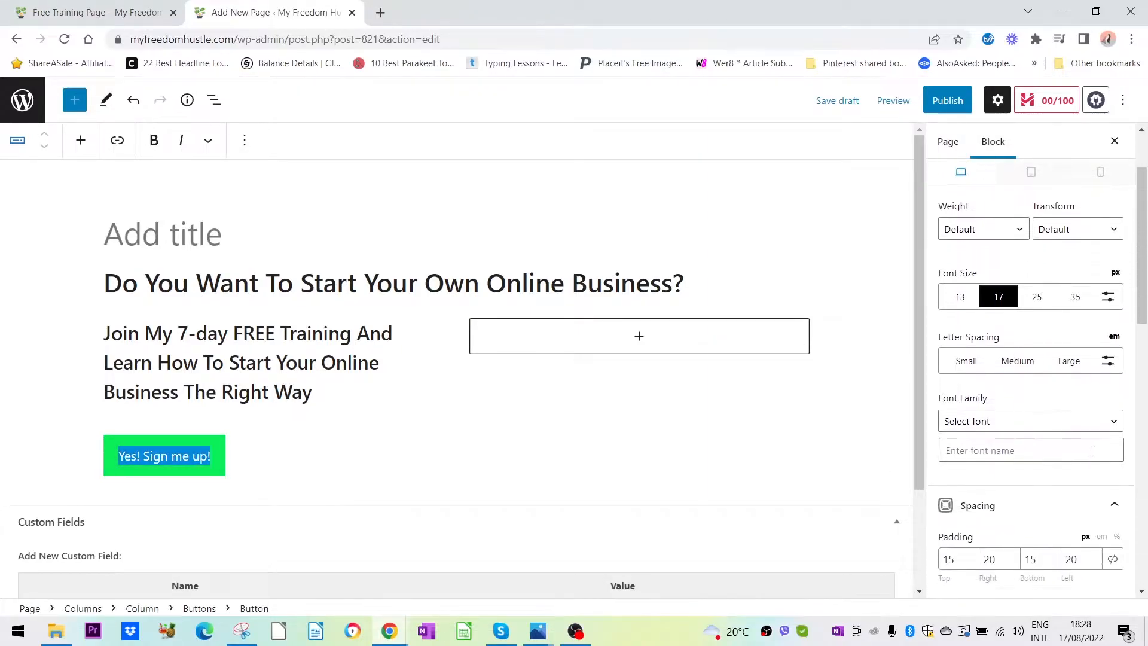
pyautogui.scroll(-5, 1089, 451)
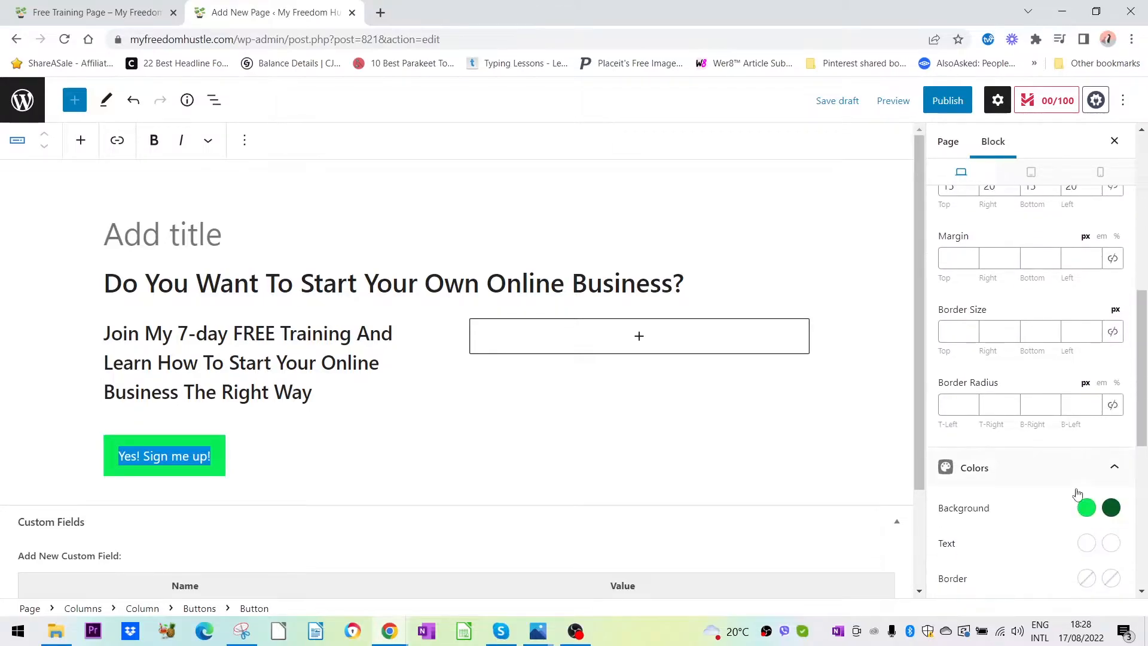
pyautogui.click(1087, 294)
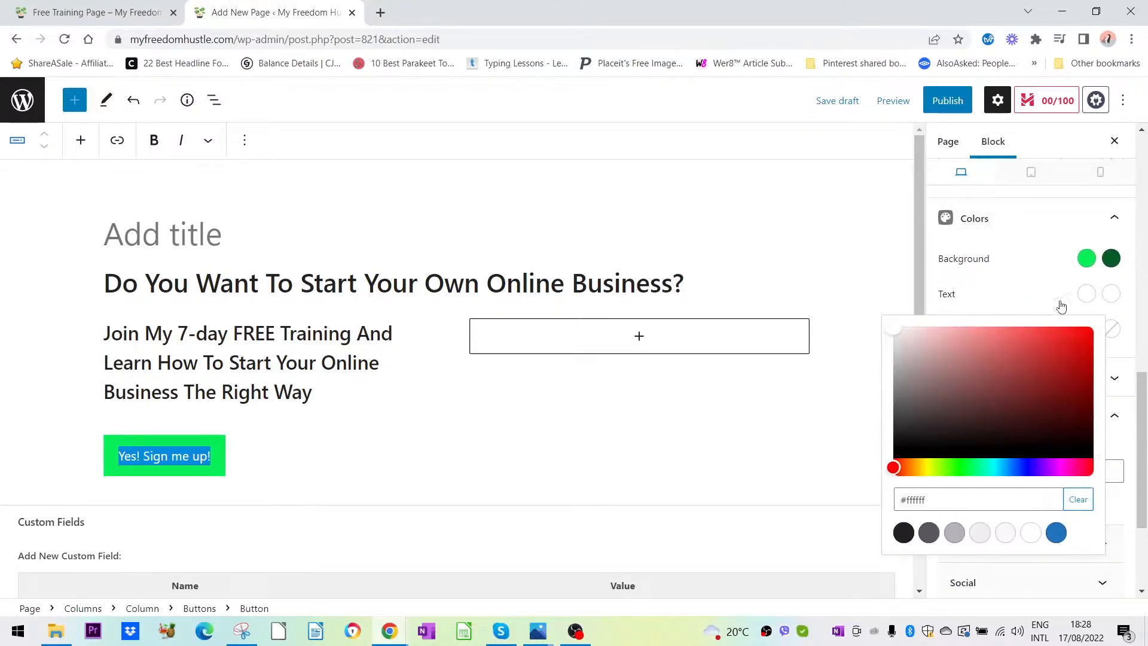
pyautogui.click(902, 537)
pyautogui.click(1111, 296)
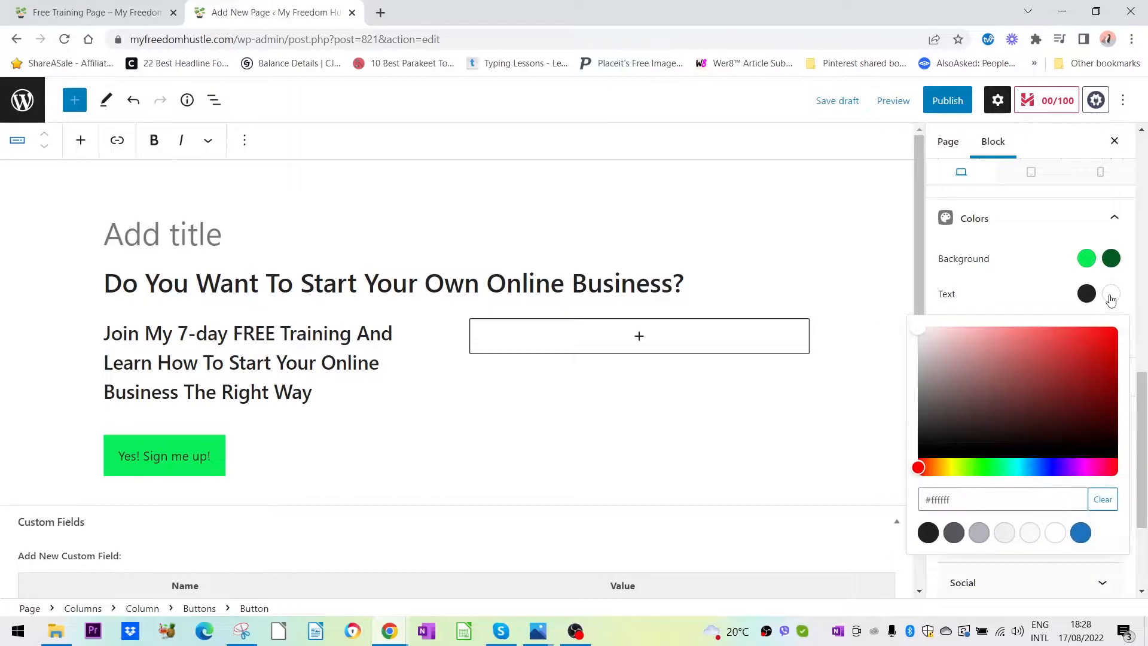
pyautogui.click(928, 532)
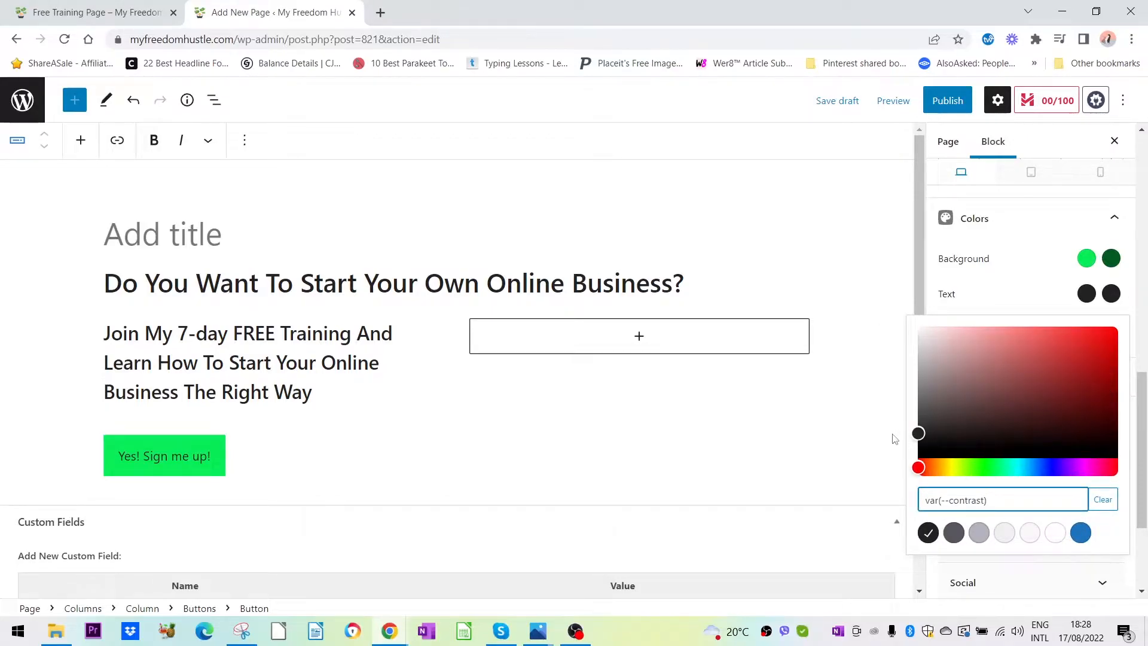
pyautogui.click(815, 443)
# Format the "Yes! Sign me up!" label with large letter spacing, bold text and a 25 px font size.
pyautogui.click(160, 463)
pyautogui.tripleClick(159, 463)
pyautogui.click(1016, 462)
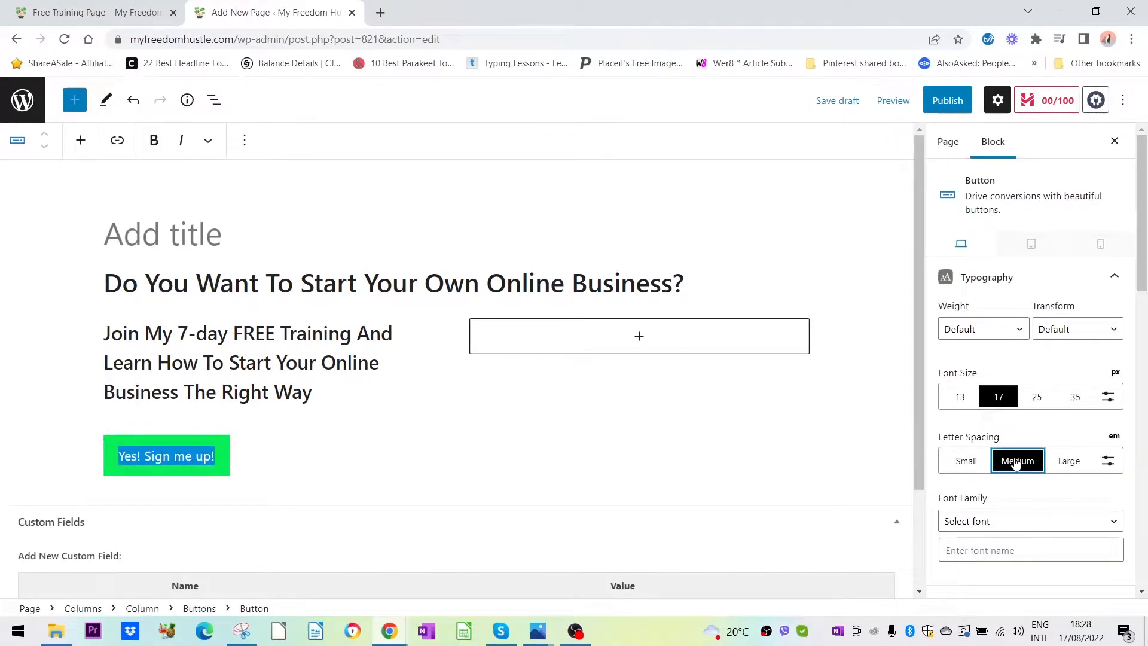
pyautogui.click(1068, 460)
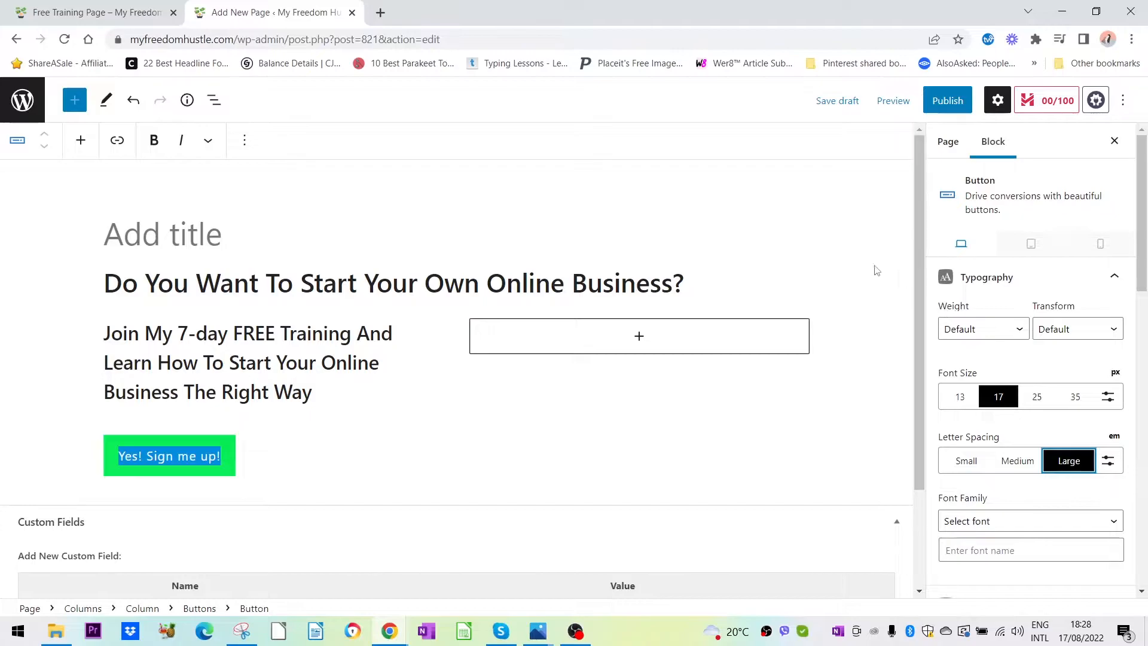
pyautogui.click(154, 140)
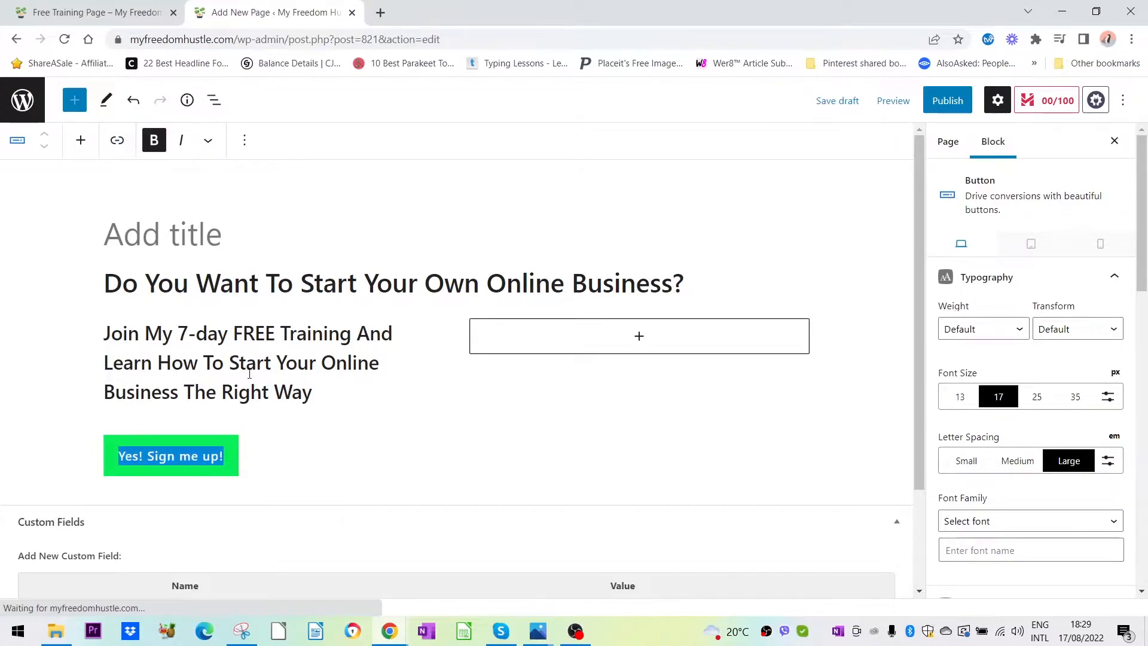
pyautogui.click(1038, 397)
pyautogui.click(643, 449)
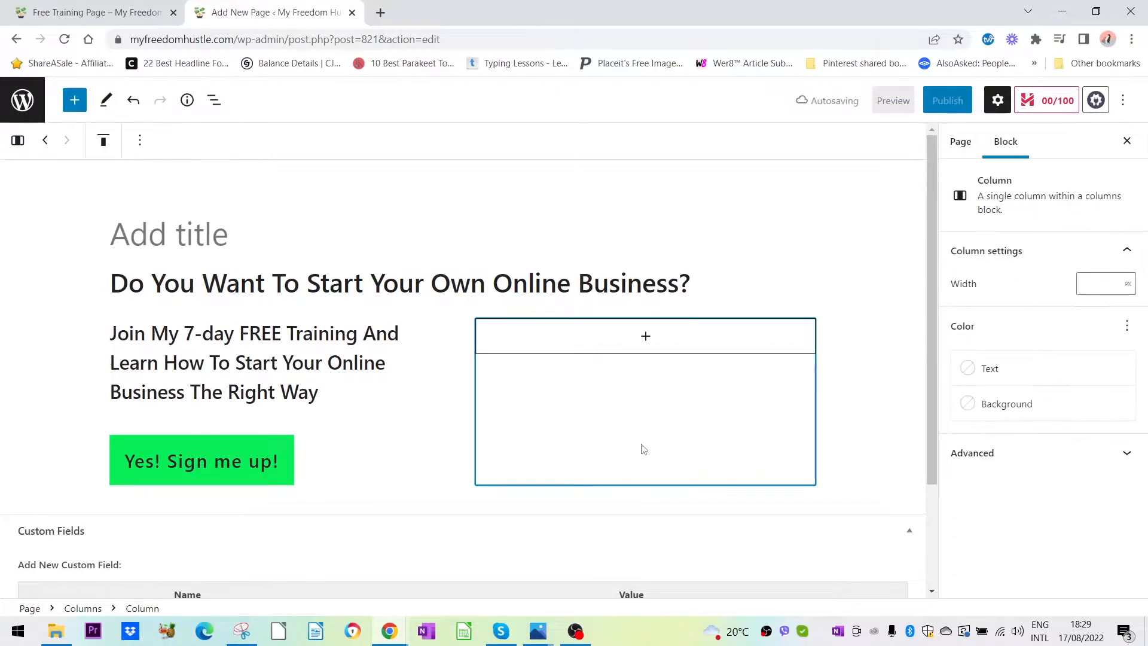
pyautogui.click(136, 460)
pyautogui.click(305, 464)
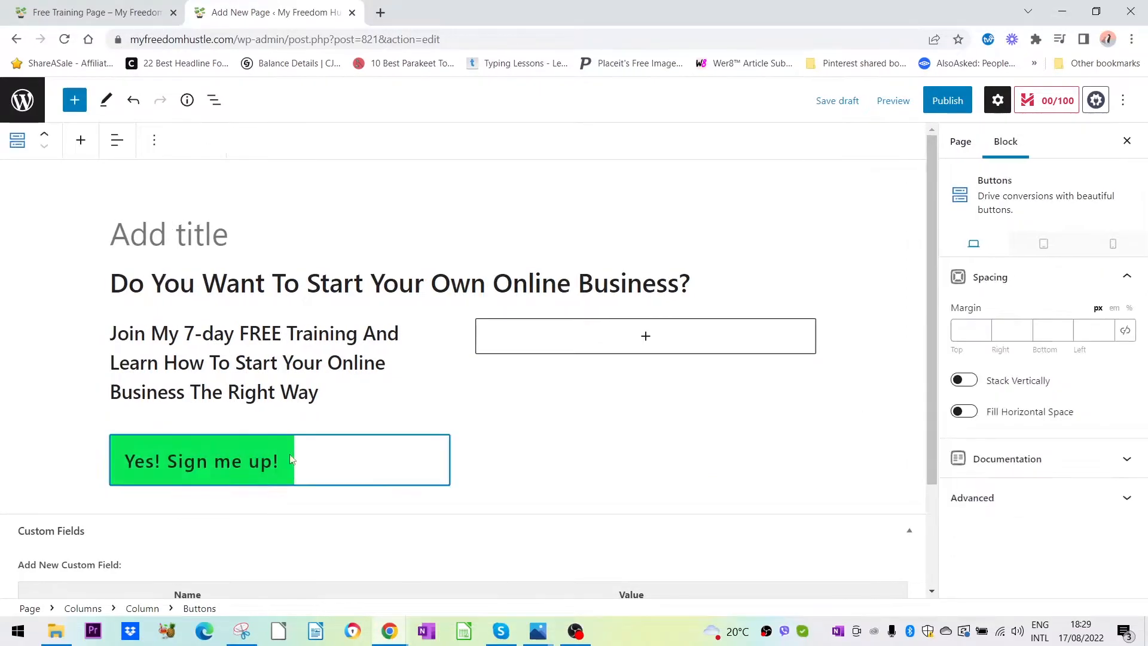
pyautogui.click(399, 398)
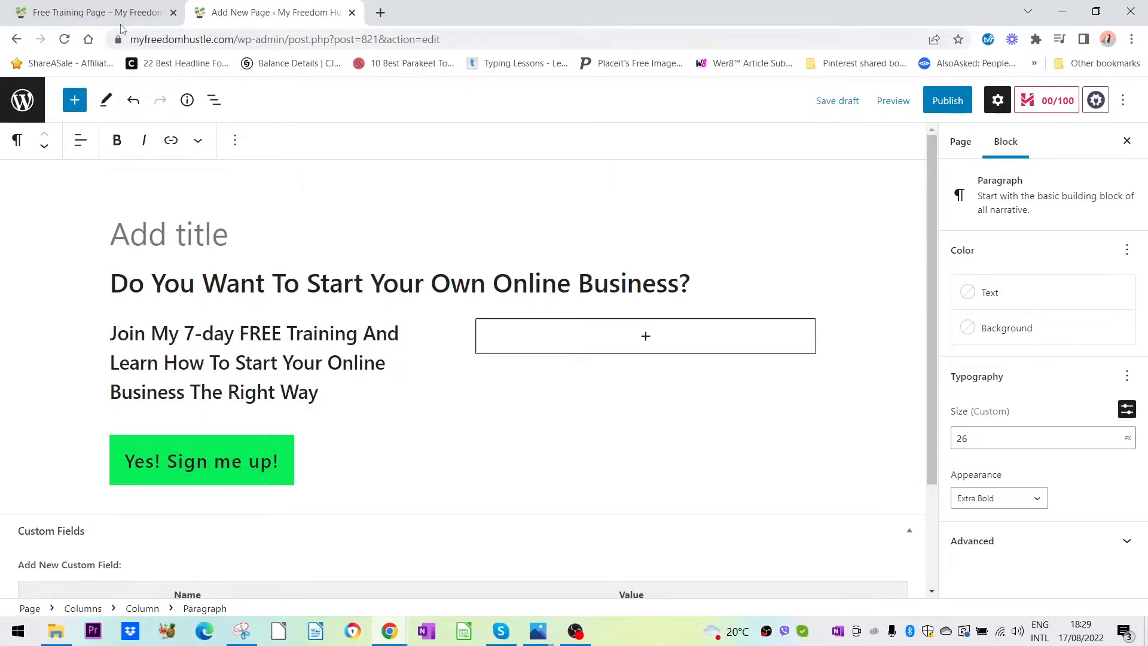
# Check the example page's layout and insert an Image block into the empty second column.
pyautogui.click(96, 12)
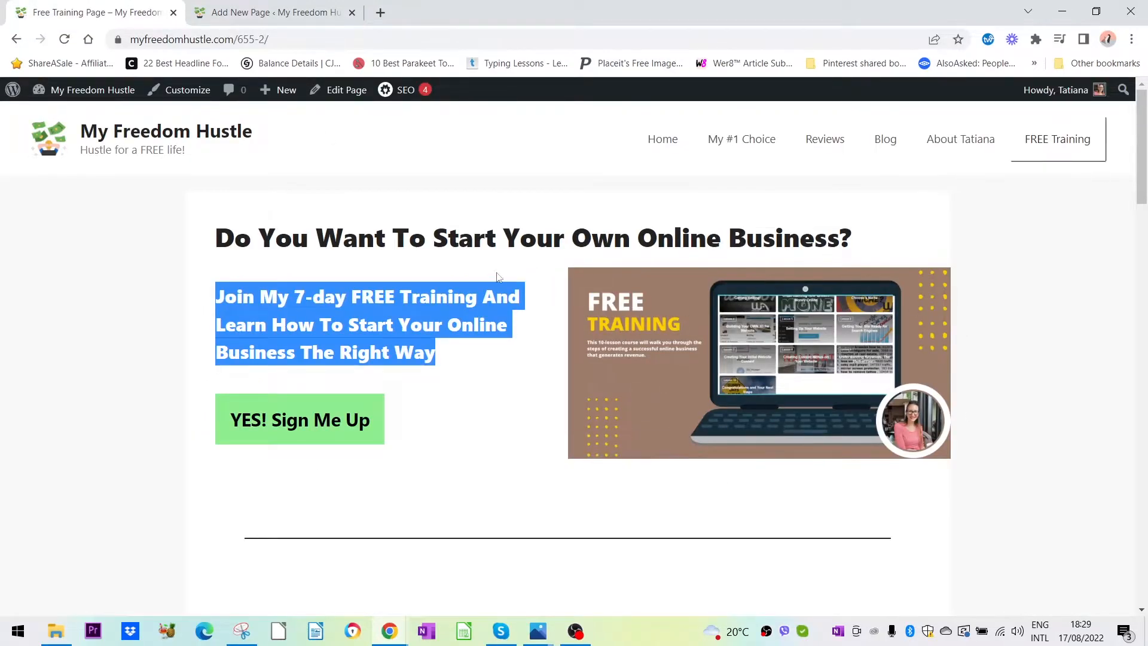
pyautogui.click(266, 12)
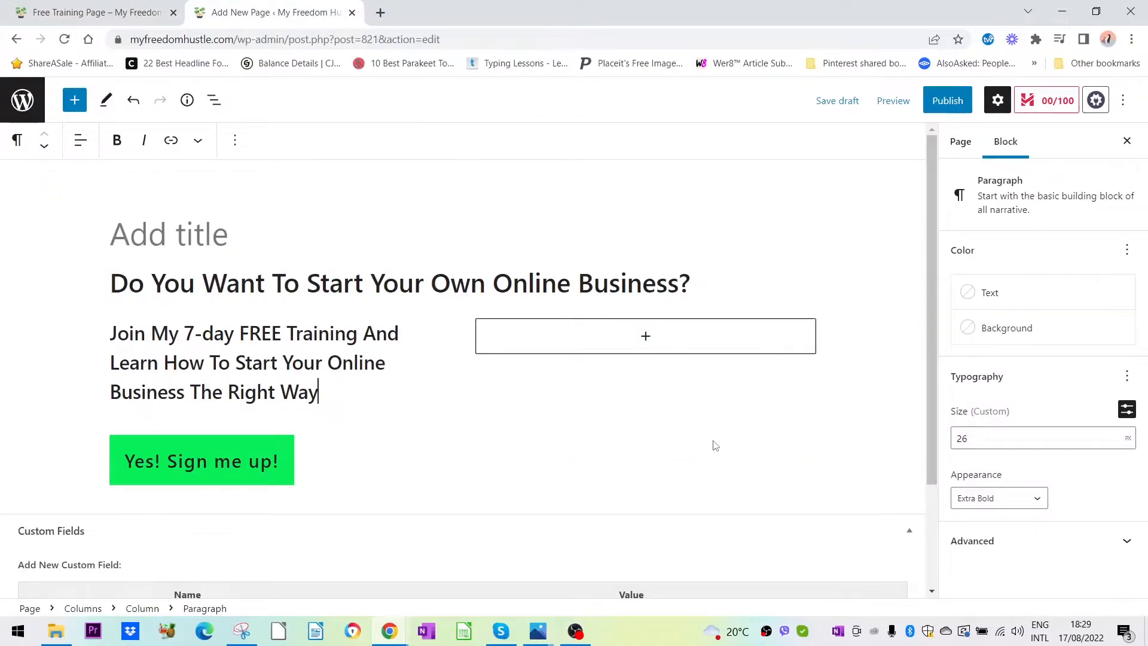
pyautogui.click(644, 336)
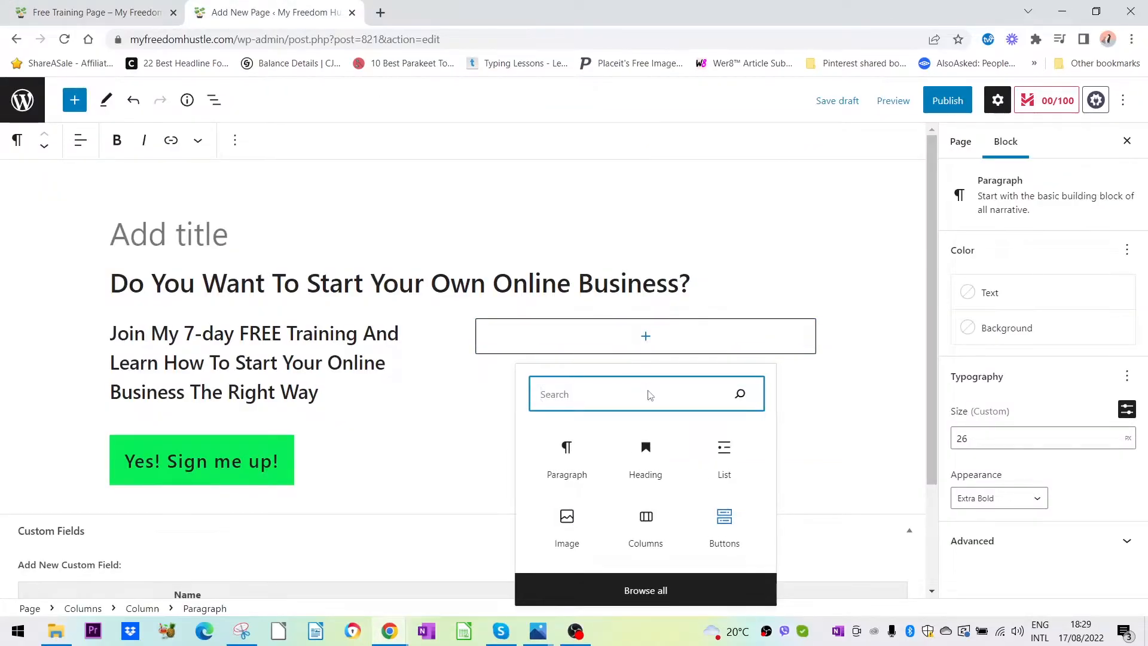
pyautogui.write('imag')
pyautogui.click(643, 460)
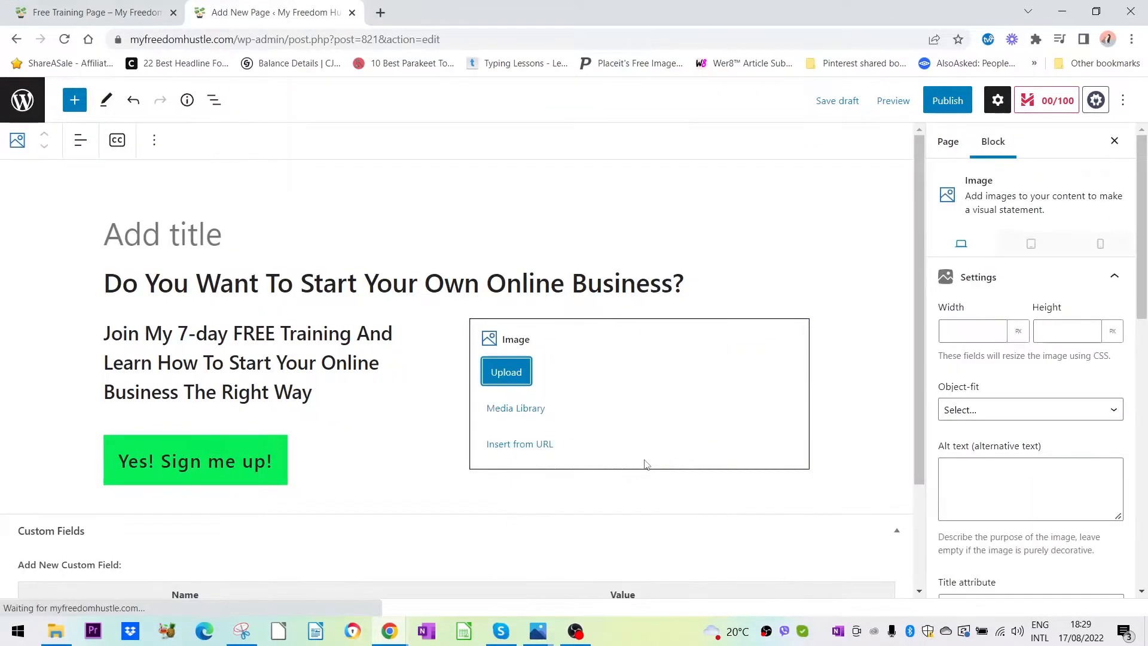
# Fill the Image block with the free training laptop picture FREE-3-2.png from the media library.
pyautogui.click(524, 409)
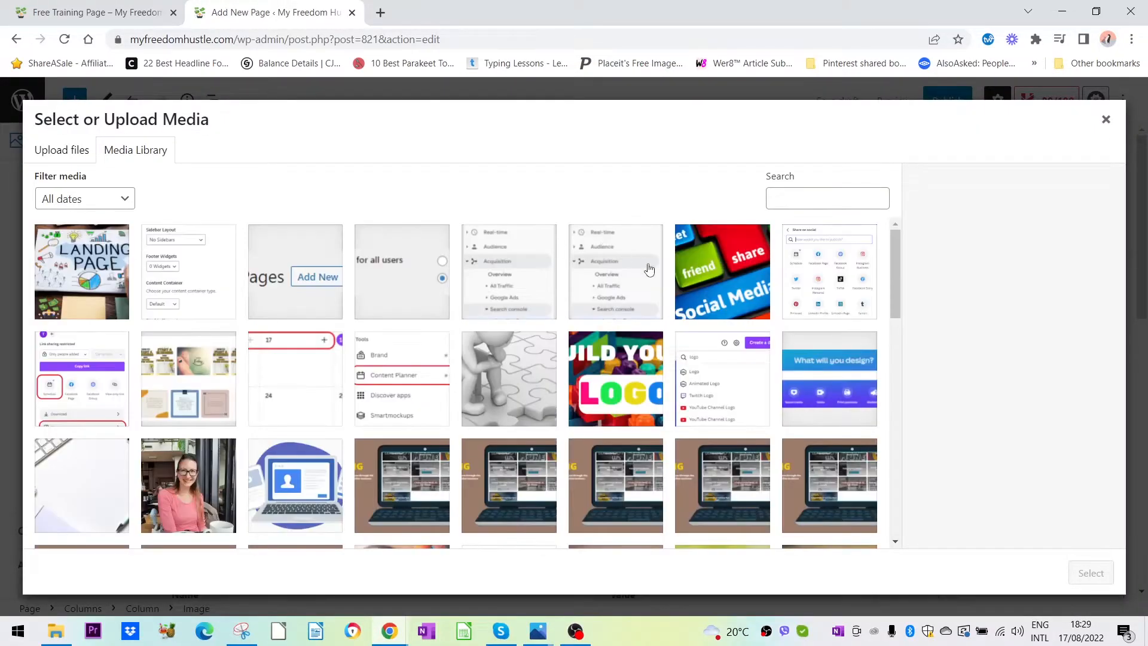
pyautogui.click(378, 441)
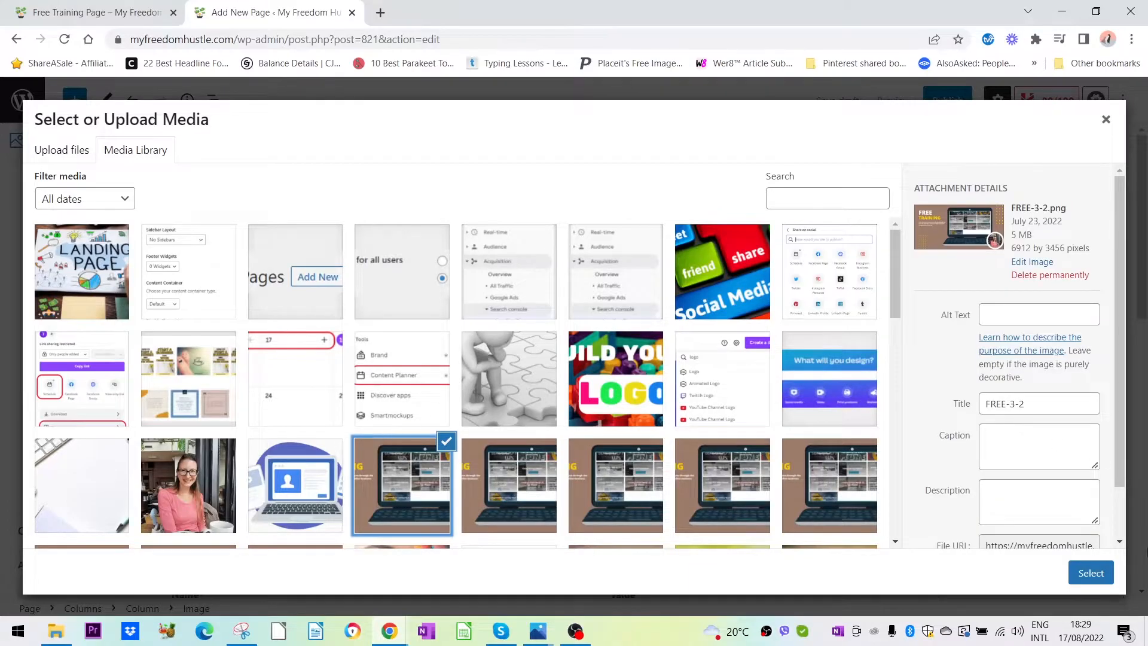
pyautogui.click(1090, 572)
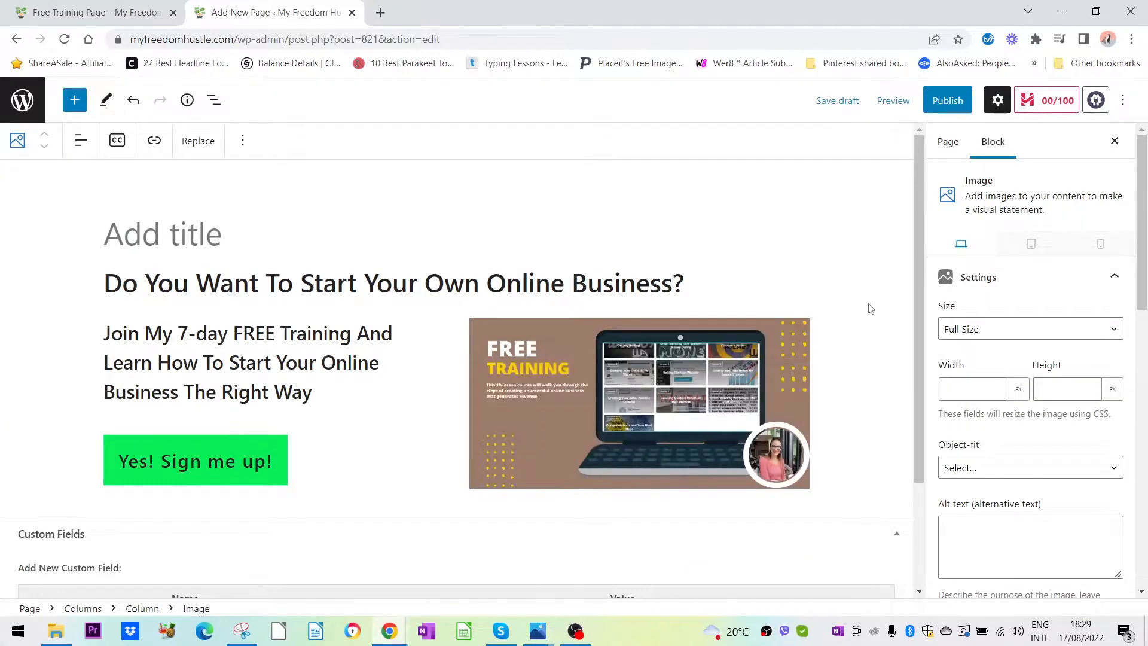
# Save the page as a draft and open its preview in a new tab.
pyautogui.scroll(-3, 859, 454)
pyautogui.scroll(3, 858, 454)
pyautogui.click(837, 100)
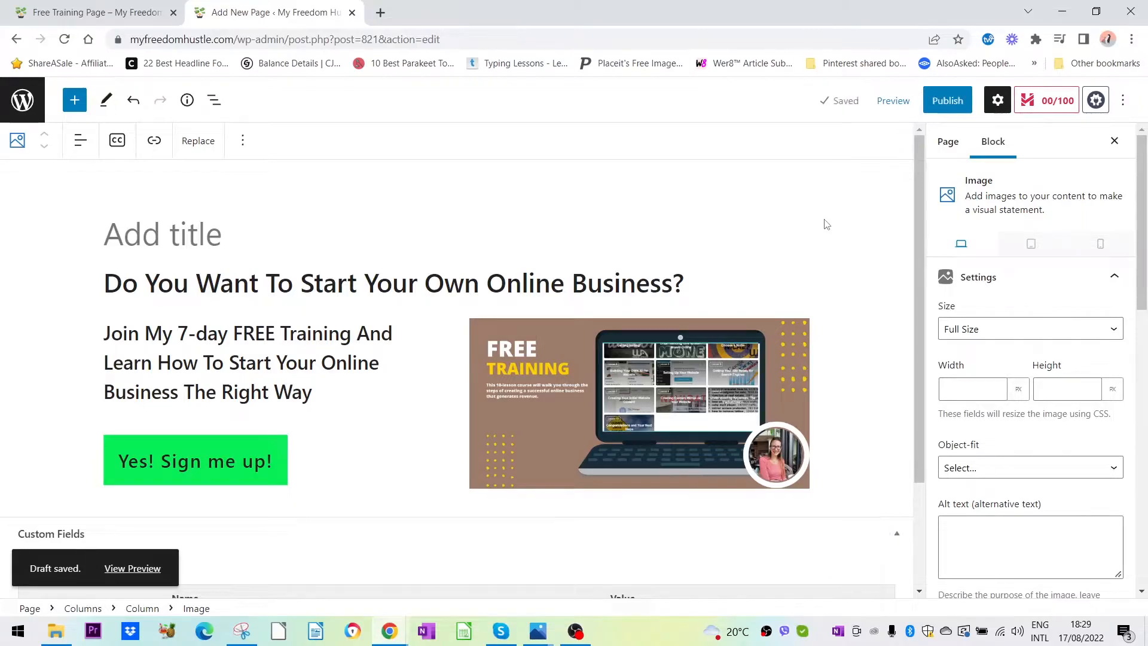
pyautogui.click(892, 100)
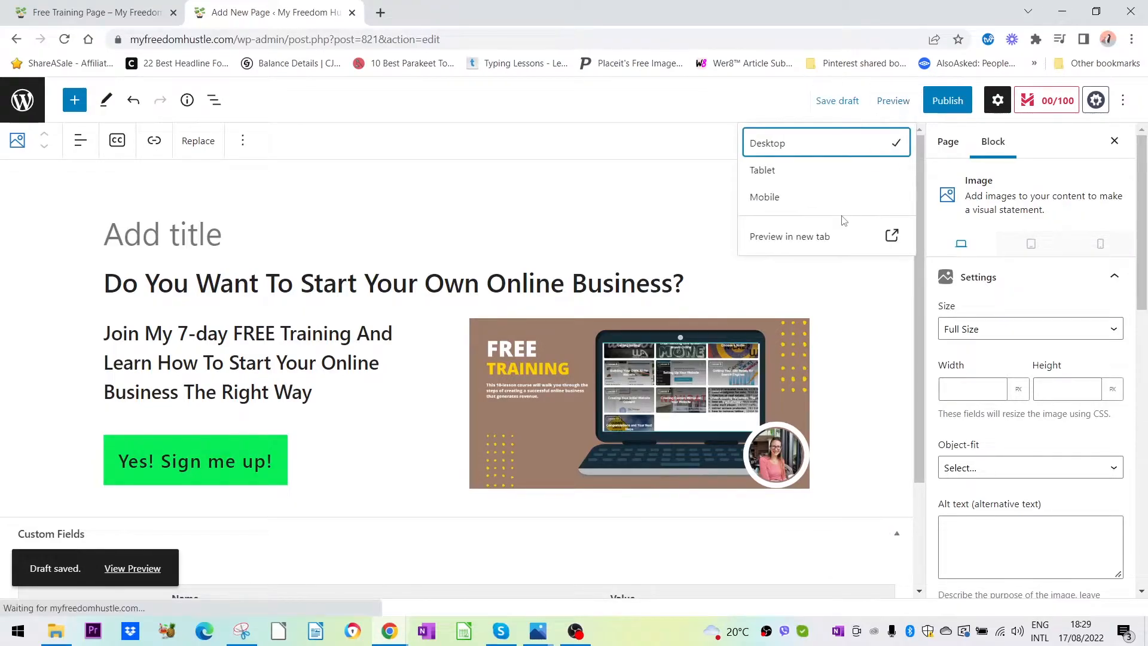
pyautogui.click(801, 237)
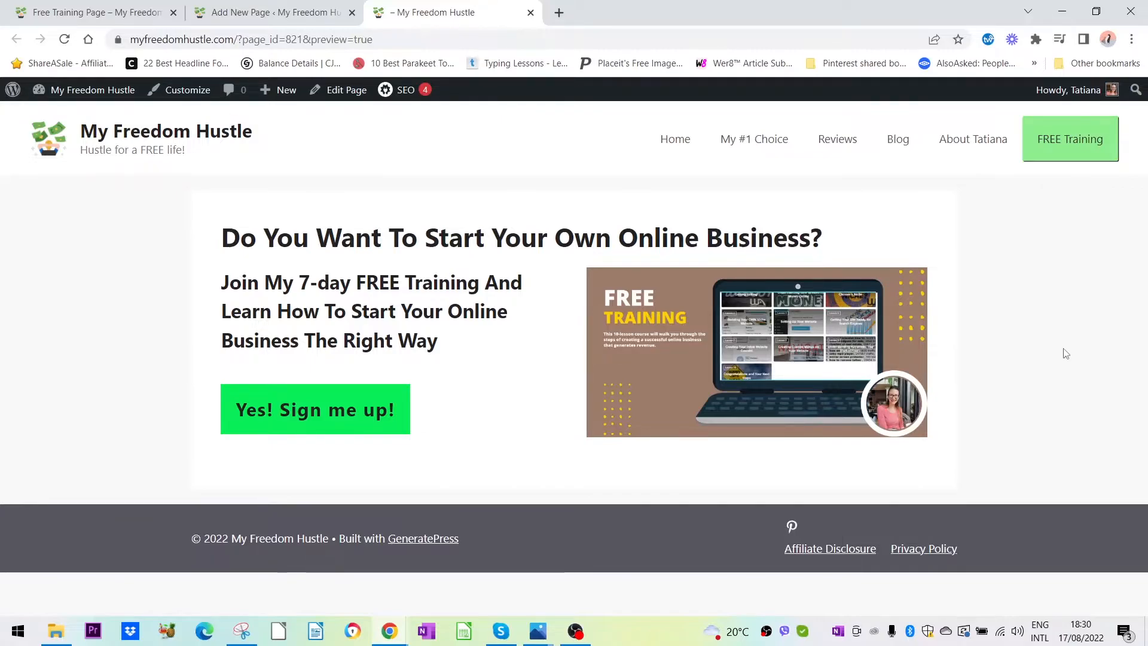
# Check what follows the top section on the example page and insert a Separator block below the new page's columns.
pyautogui.click(334, 12)
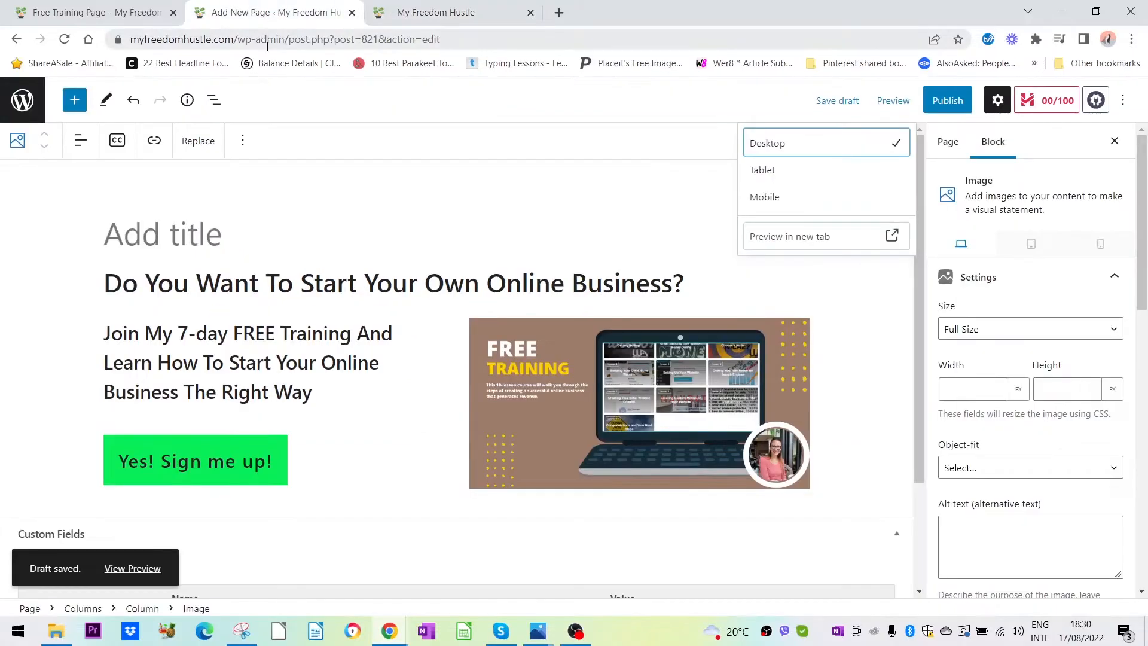
pyautogui.click(122, 13)
pyautogui.scroll(-10, 536, 418)
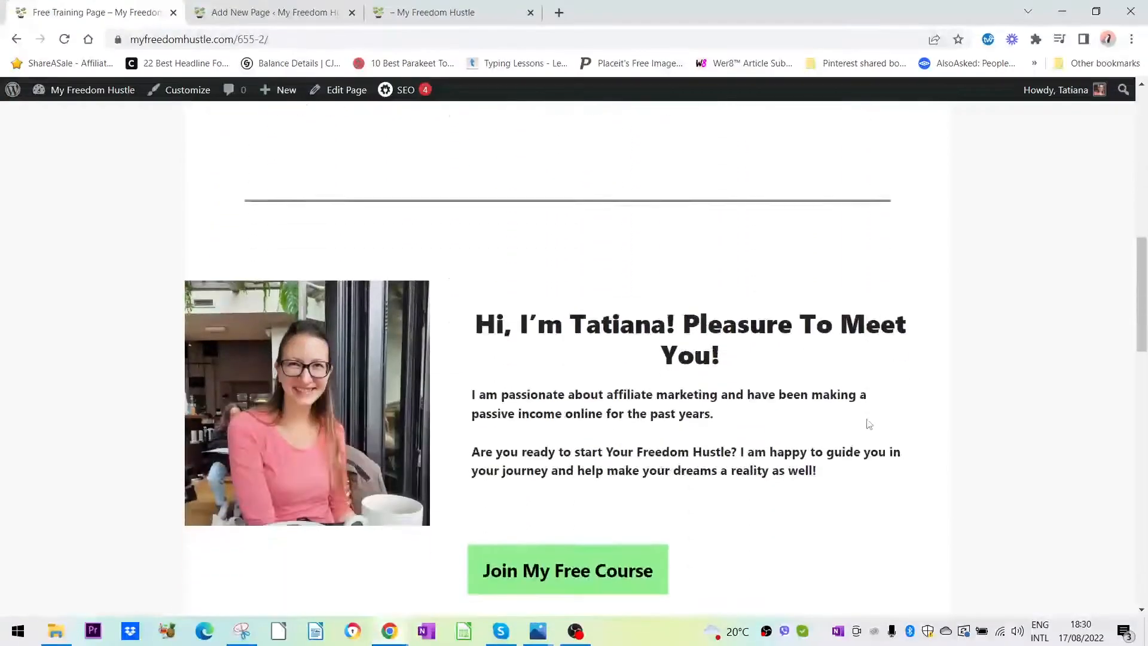
pyautogui.scroll(6, 832, 439)
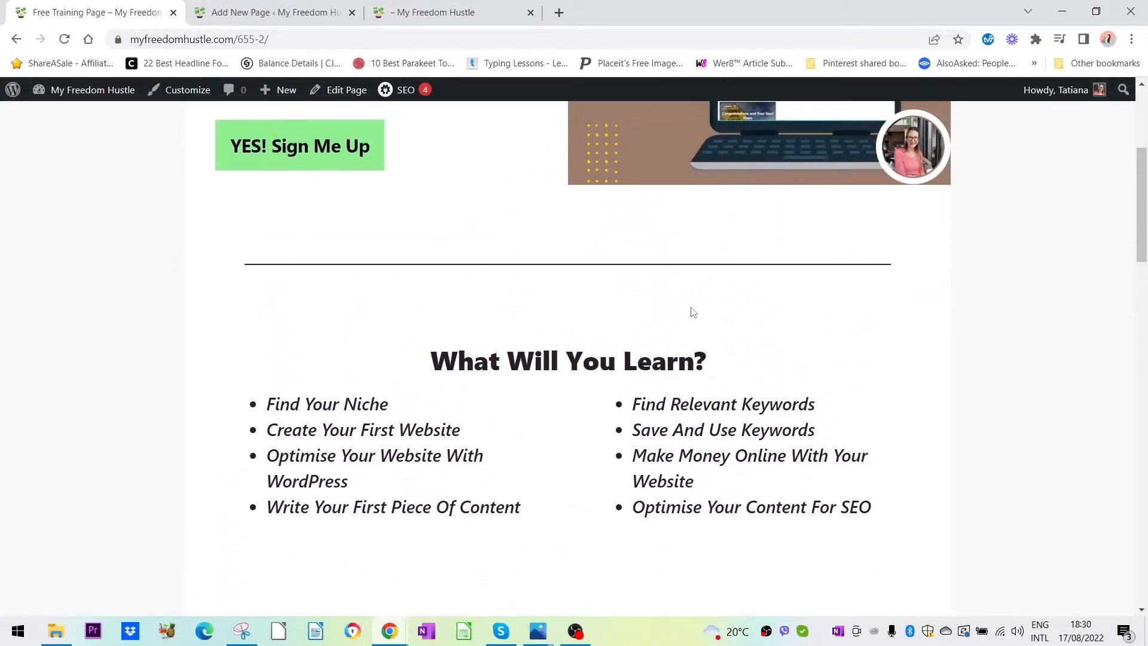
pyautogui.click(284, 22)
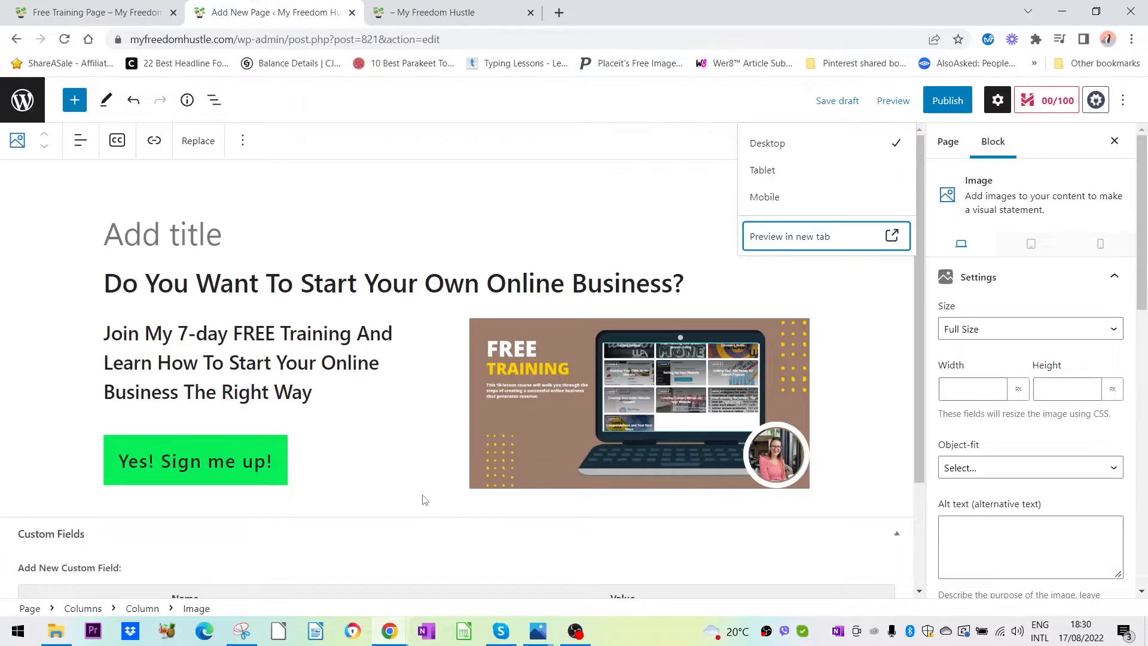
pyautogui.scroll(-3, 405, 479)
pyautogui.click(383, 363)
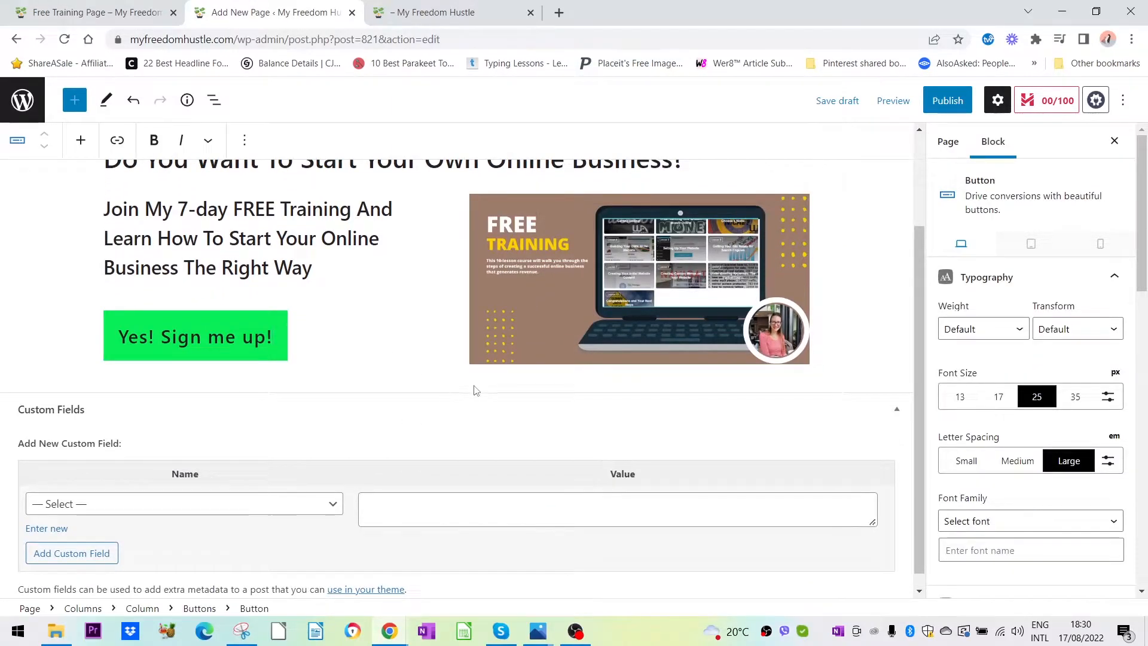
pyautogui.click(493, 395)
pyautogui.click(799, 395)
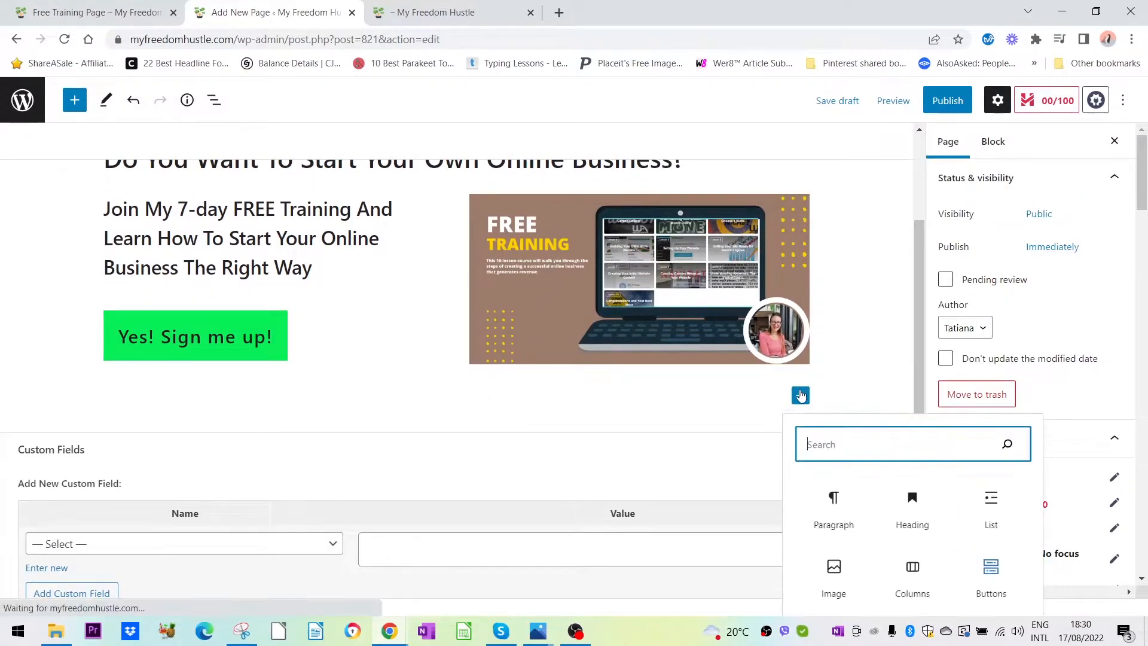
pyautogui.write('separ')
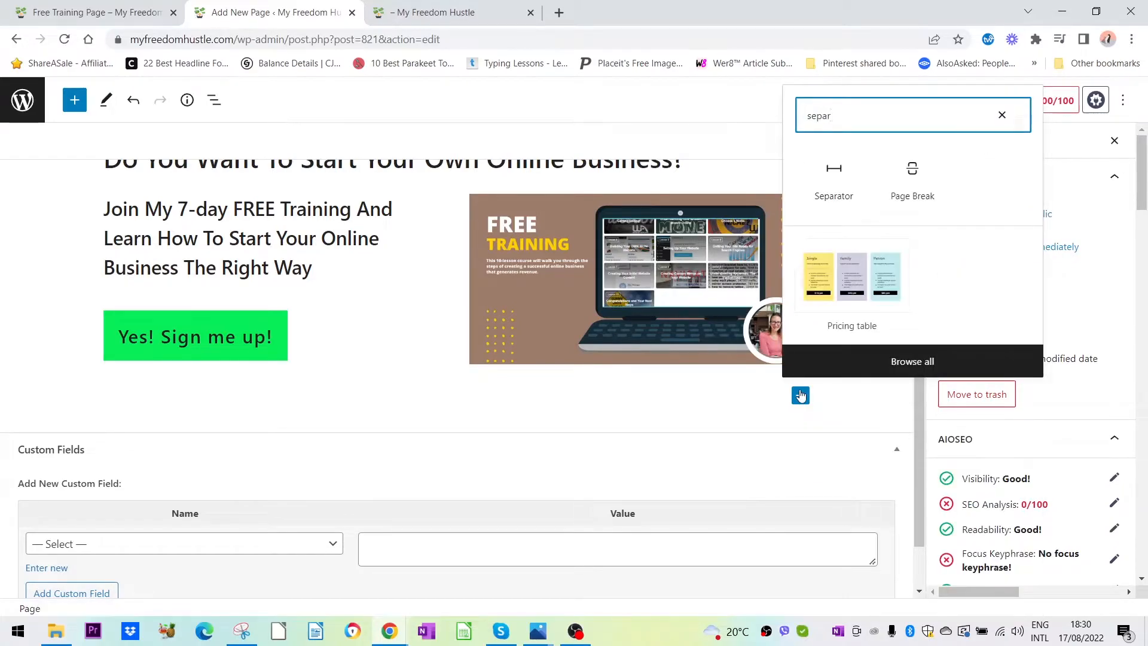
pyautogui.click(834, 179)
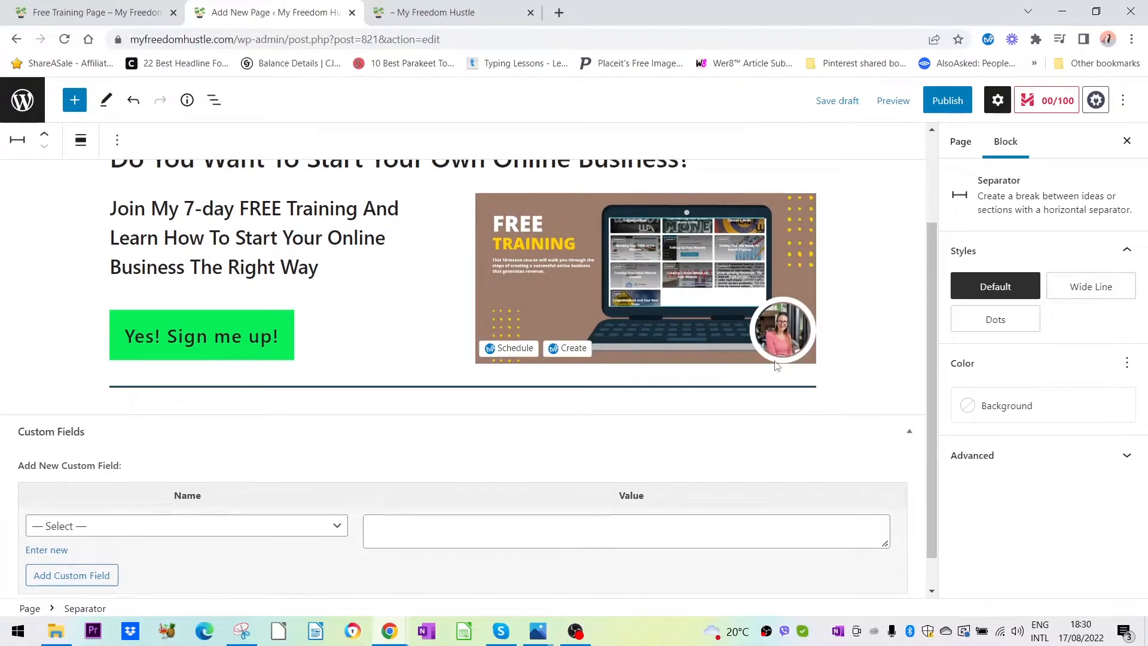
# Review the example's "What Will You Learn?" section and insert a Heading block below the separator.
pyautogui.scroll(-1, 775, 366)
pyautogui.click(701, 371)
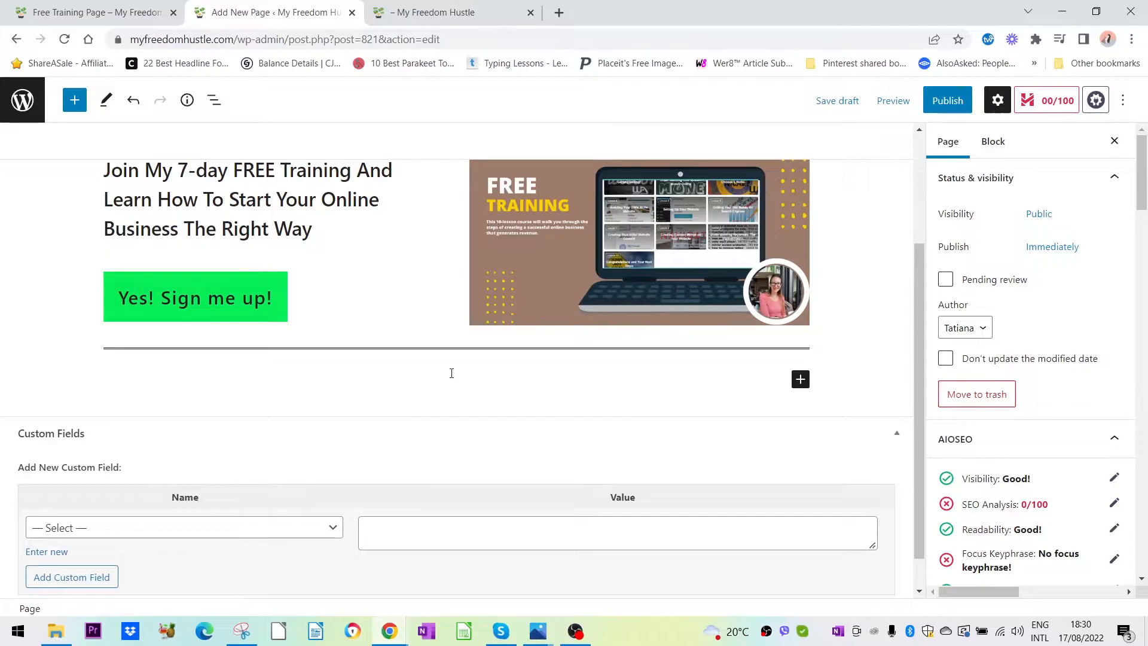
pyautogui.click(452, 373)
pyautogui.click(128, 16)
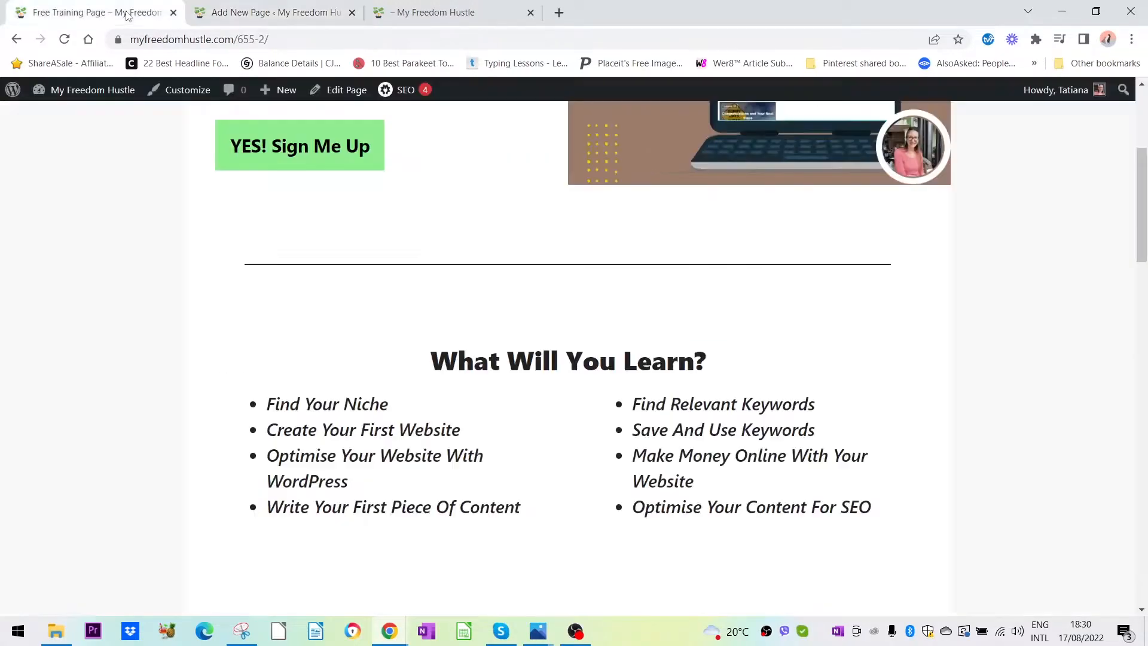
pyautogui.scroll(-1, 589, 422)
pyautogui.moveTo(430, 286); pyautogui.dragTo(712, 291)
pyautogui.moveTo(303, 328); pyautogui.dragTo(702, 427)
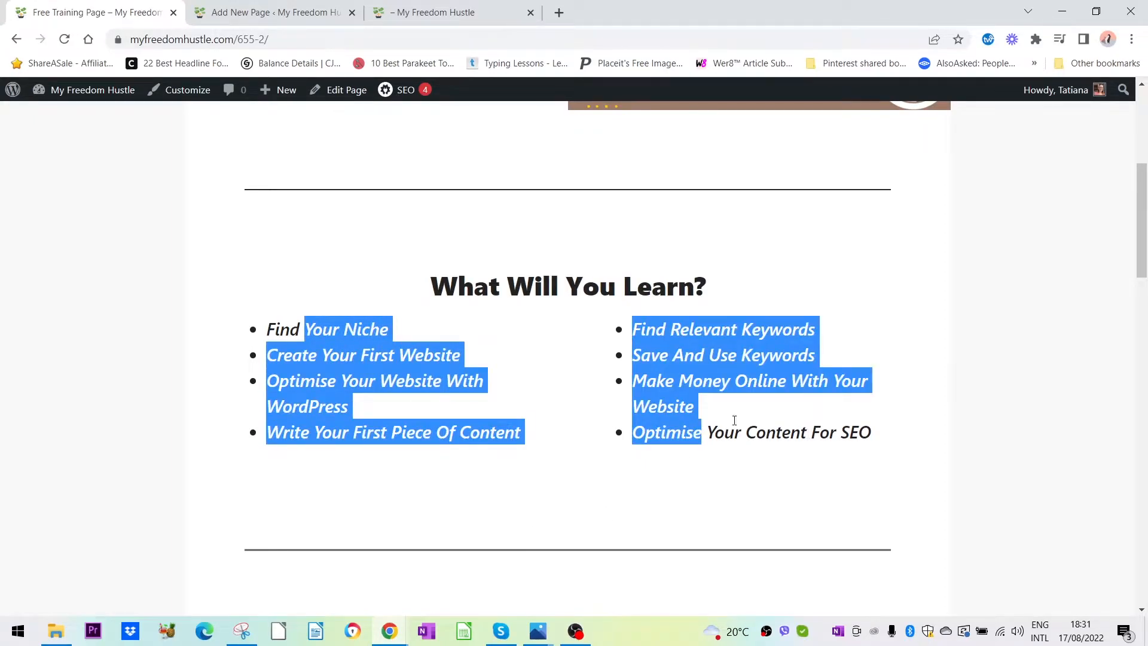
pyautogui.click(287, 16)
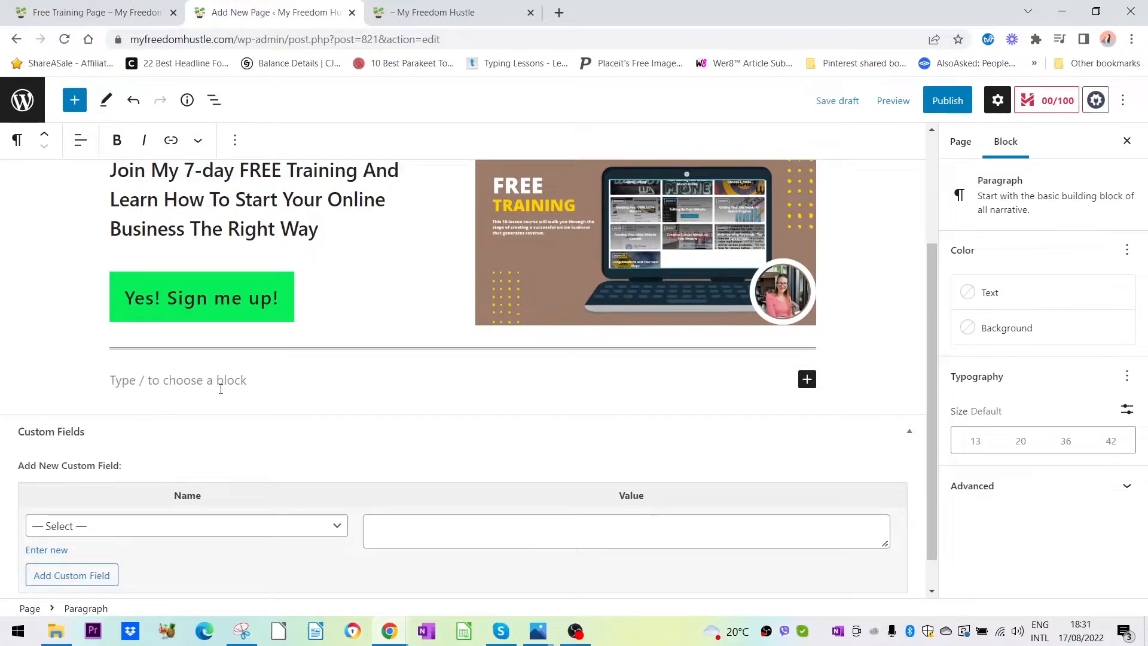
pyautogui.write('/')
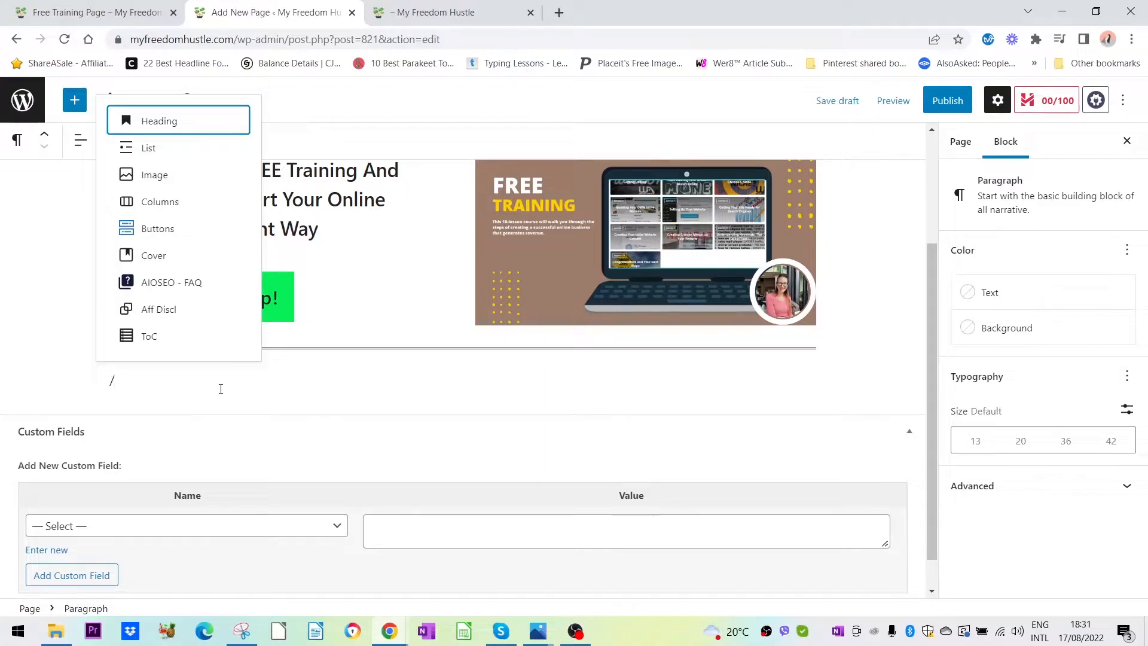
pyautogui.write('hea')
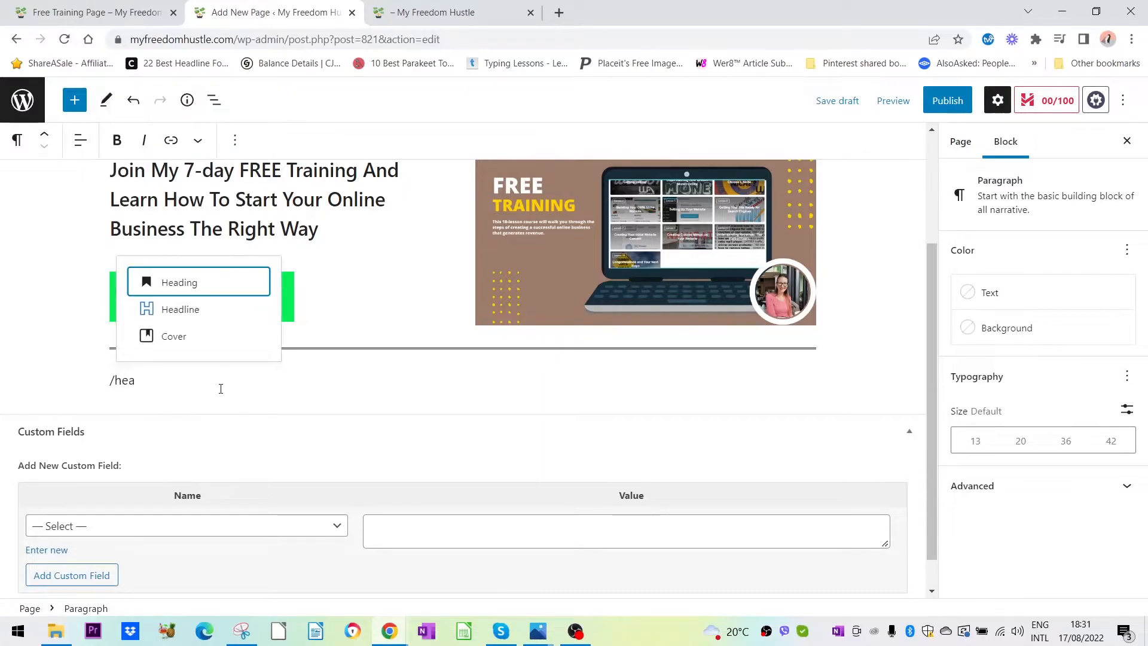
pyautogui.click(187, 285)
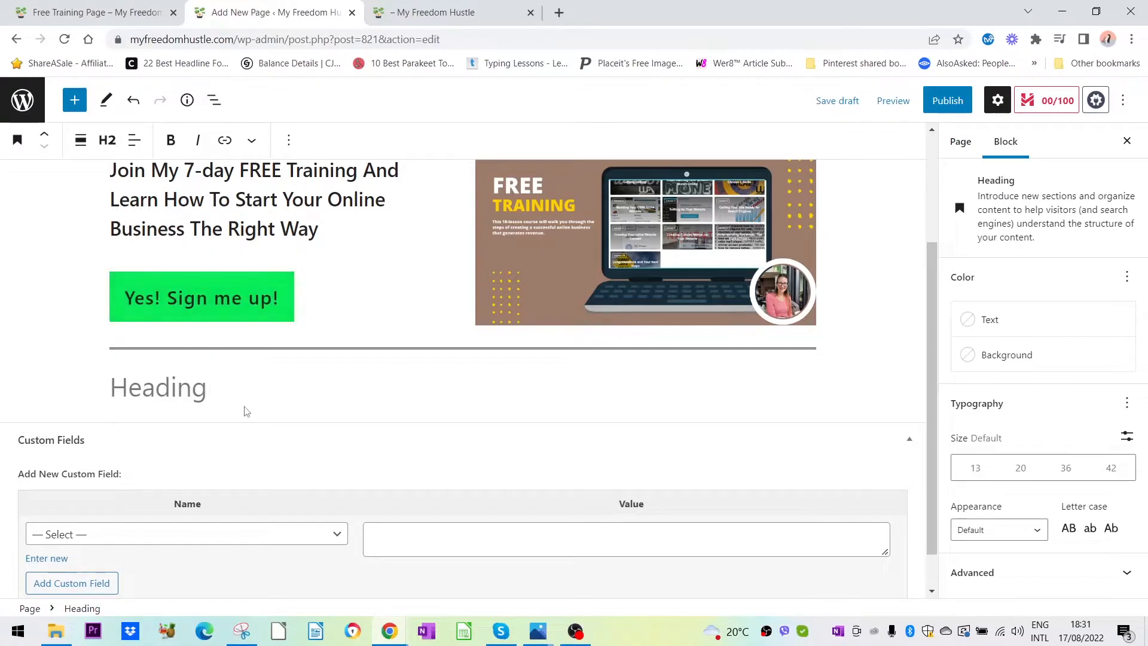
# Copy the "What Will You Learn?" heading text from the example page into the new Heading block.
pyautogui.click(120, 13)
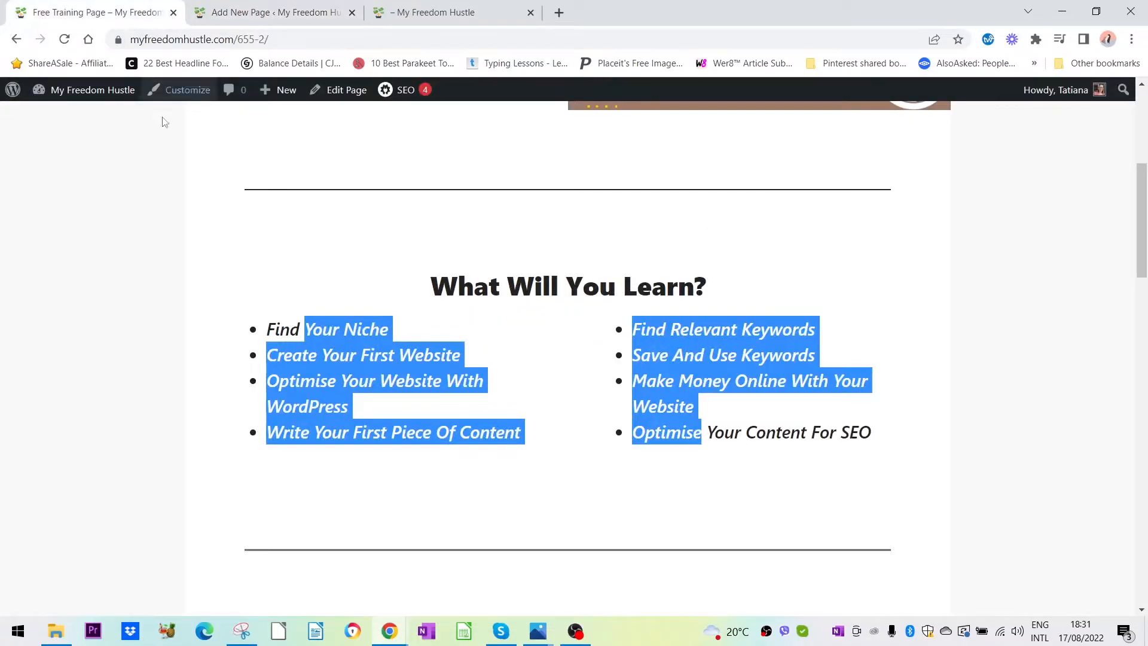
pyautogui.click(437, 280)
pyautogui.moveTo(437, 279); pyautogui.dragTo(748, 298)
pyautogui.hotkey('ctrl', 'c')
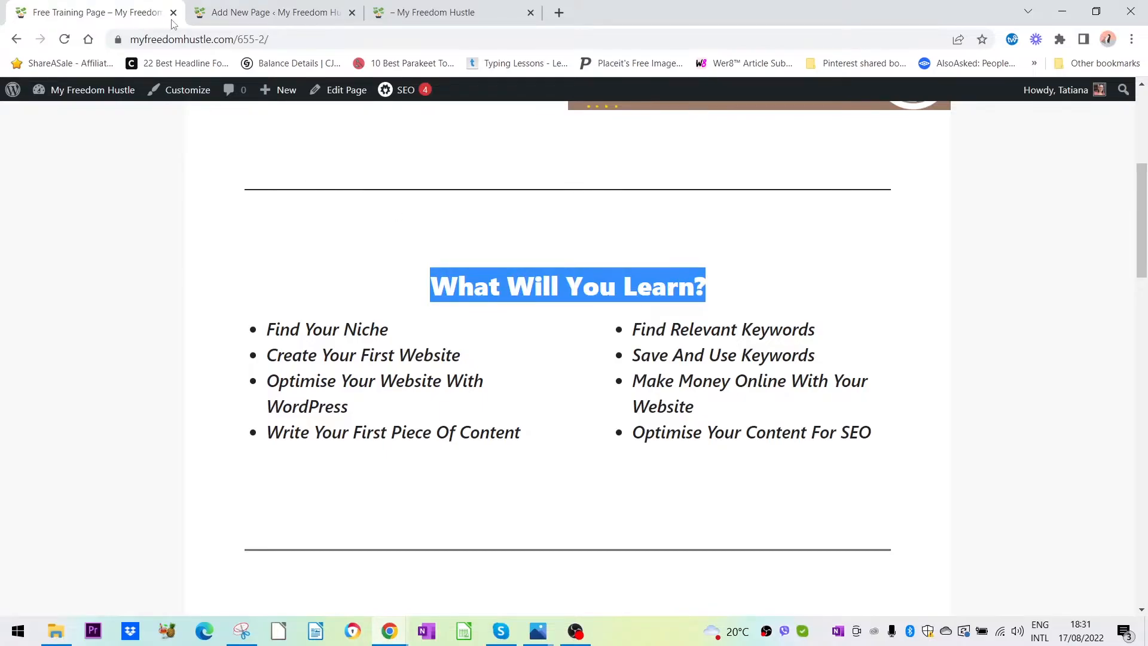
pyautogui.click(263, 13)
pyautogui.click(178, 387)
pyautogui.hotkey('ctrl', 'v')
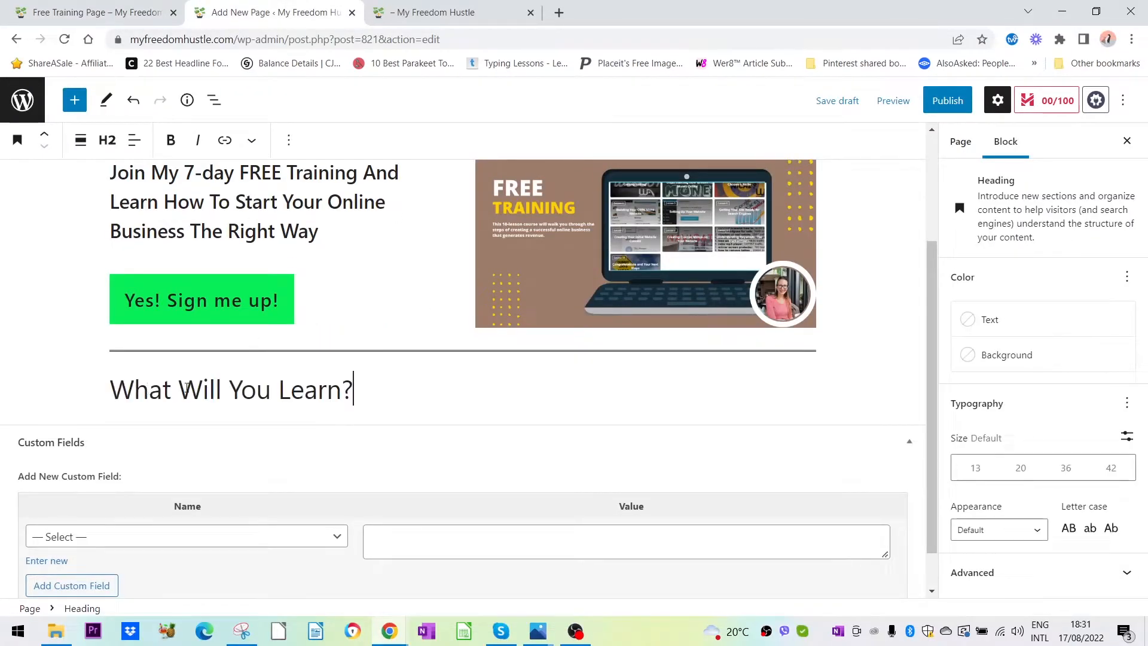
# Center the "What Will You Learn?" heading and make its text bold.
pyautogui.click(134, 140)
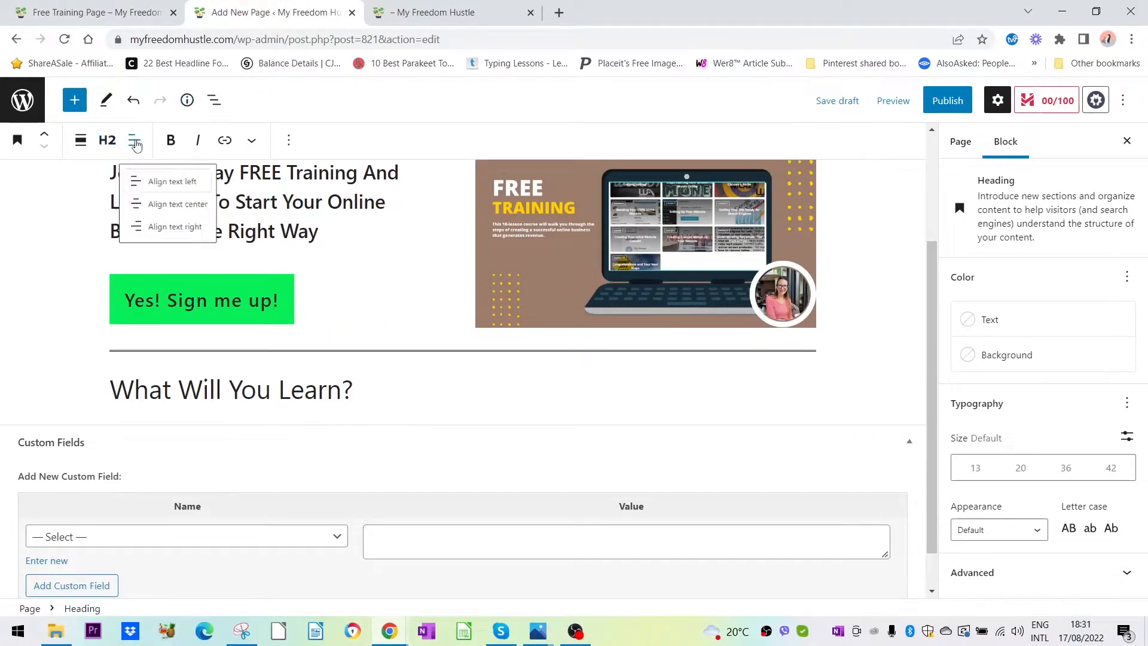
pyautogui.click(170, 216)
pyautogui.moveTo(343, 390); pyautogui.dragTo(610, 395)
pyautogui.click(171, 140)
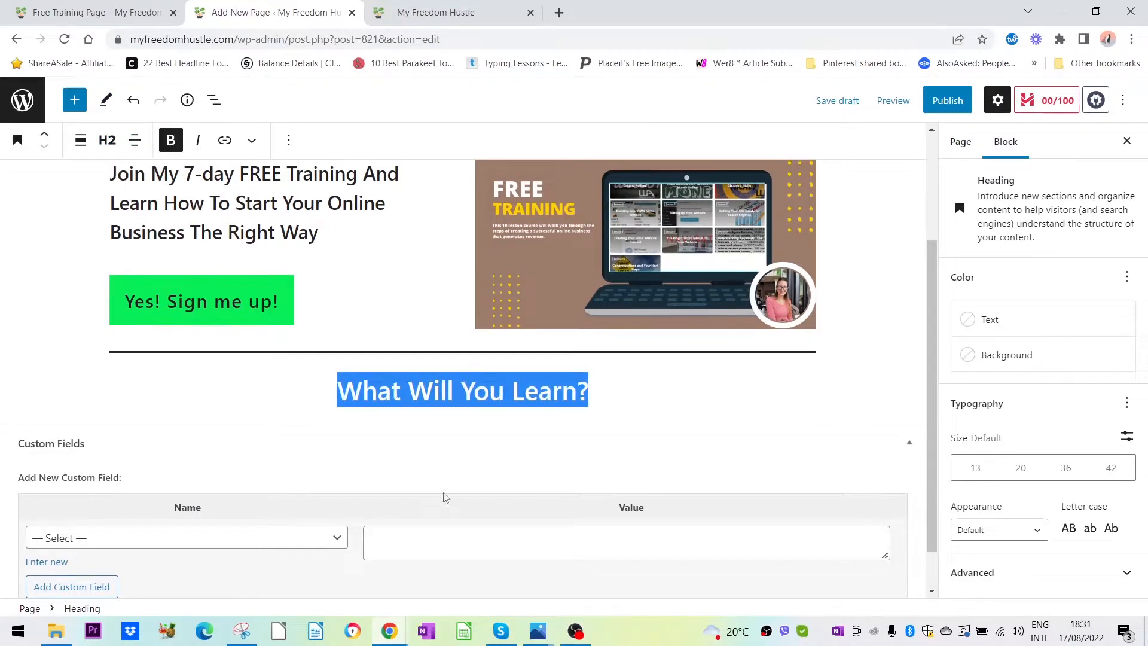
pyautogui.click(642, 382)
# Insert a Columns block with the 50 / 50 layout below the "What Will You Learn?" heading.
pyautogui.scroll(-1, 642, 352)
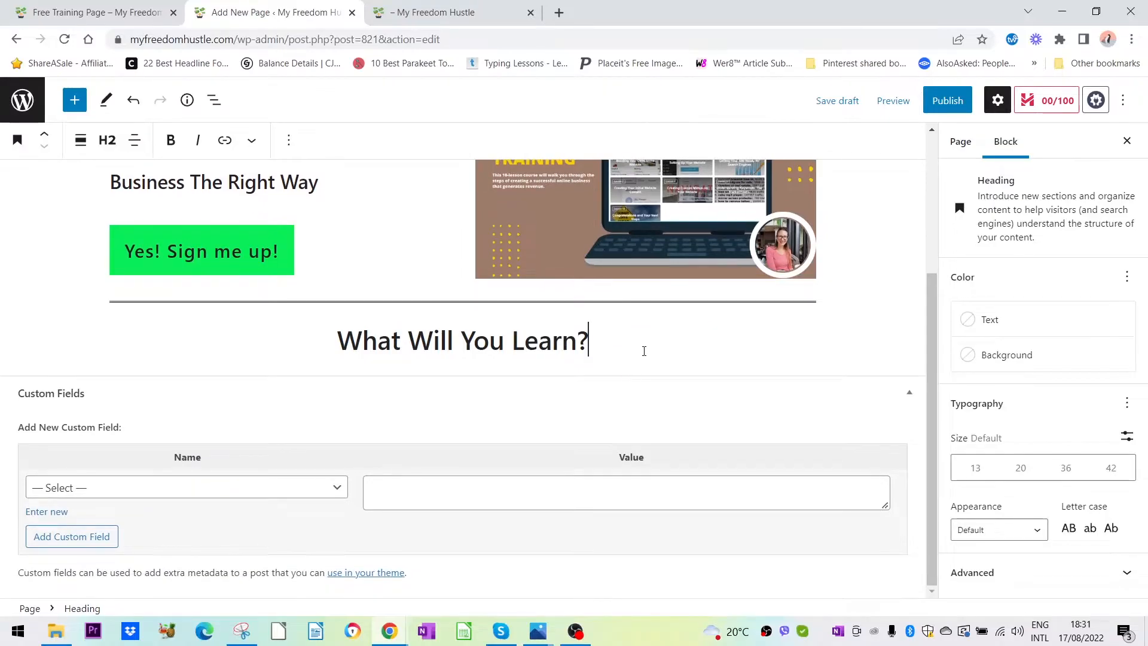
pyautogui.press('Return')
pyautogui.write('colu')
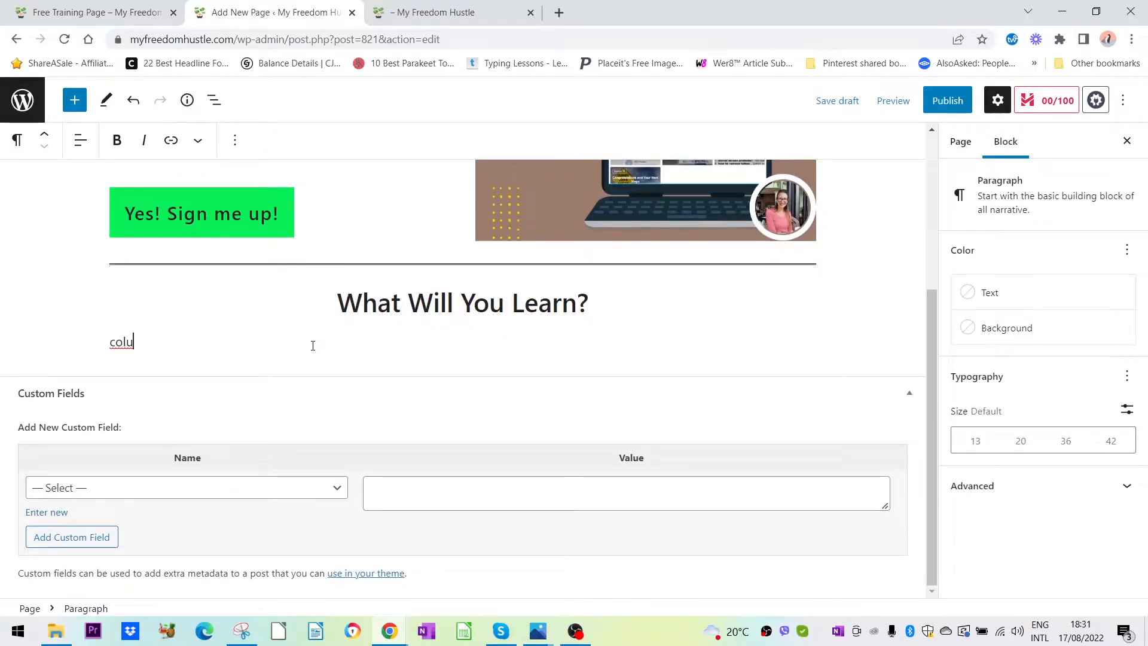
pyautogui.press('BackSpace')
pyautogui.press('BackSpace')
pyautogui.press('BackSpace')
pyautogui.press('BackSpace')
pyautogui.write('/')
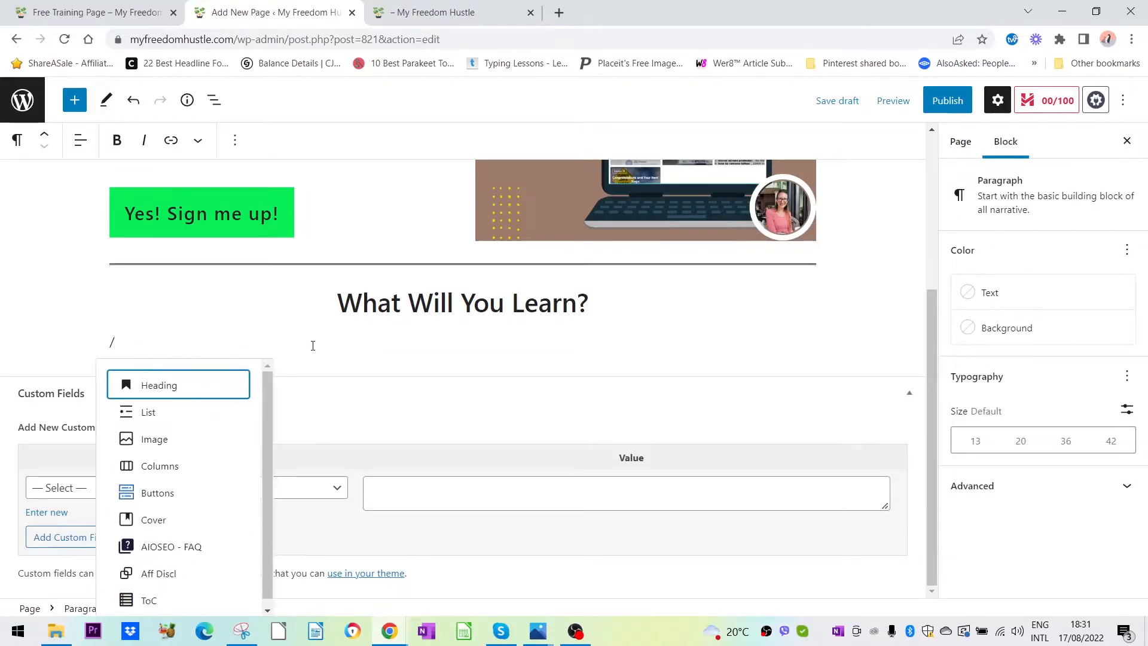
pyautogui.write('colum')
pyautogui.press('Return')
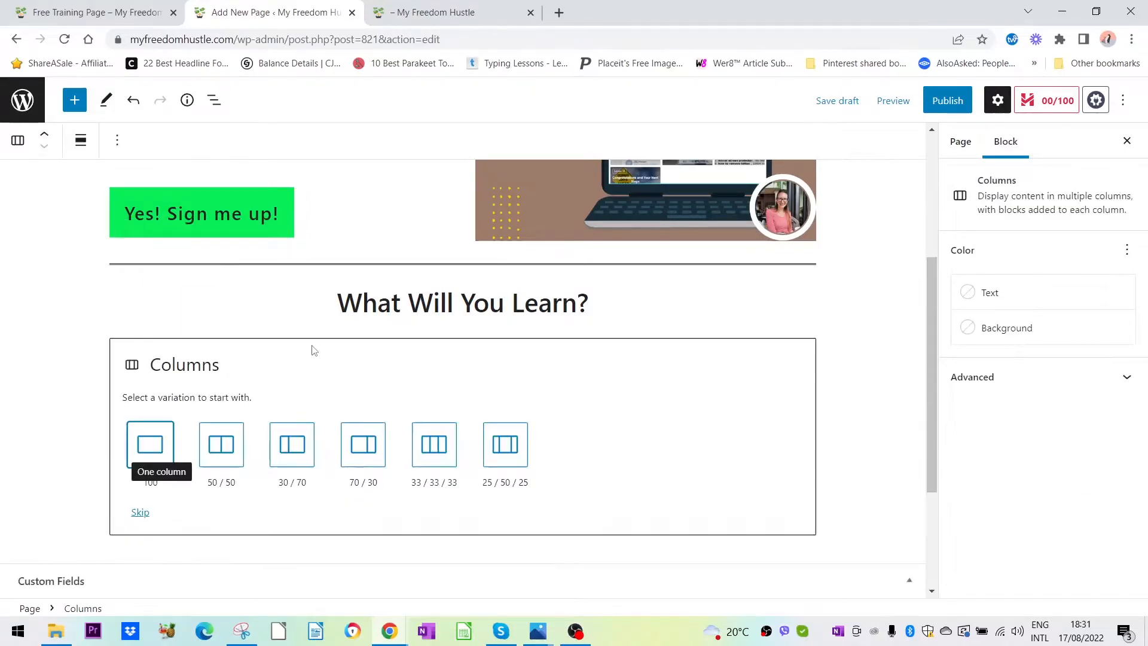
pyautogui.click(221, 454)
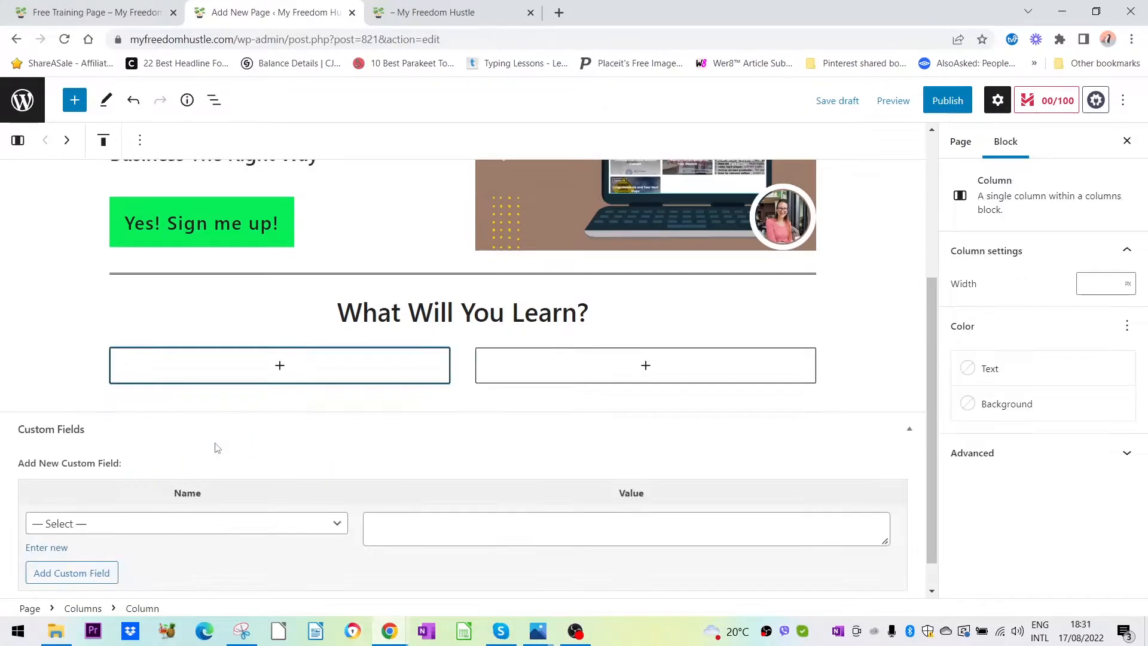
# Add a List block to each of the two empty columns.
pyautogui.click(280, 366)
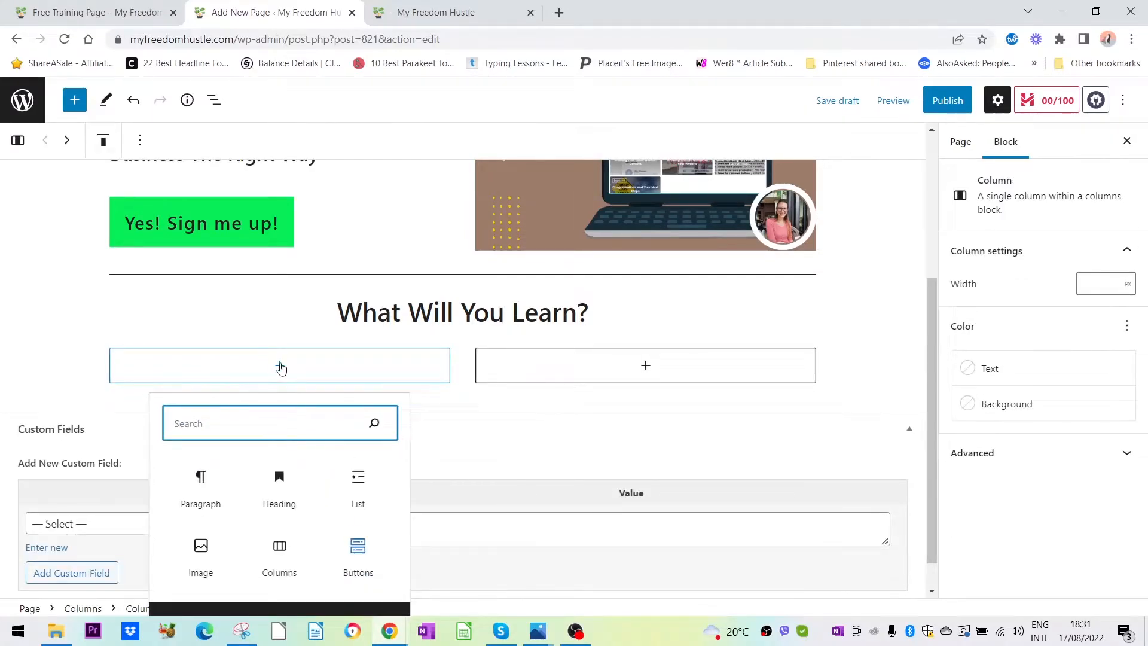
pyautogui.click(360, 478)
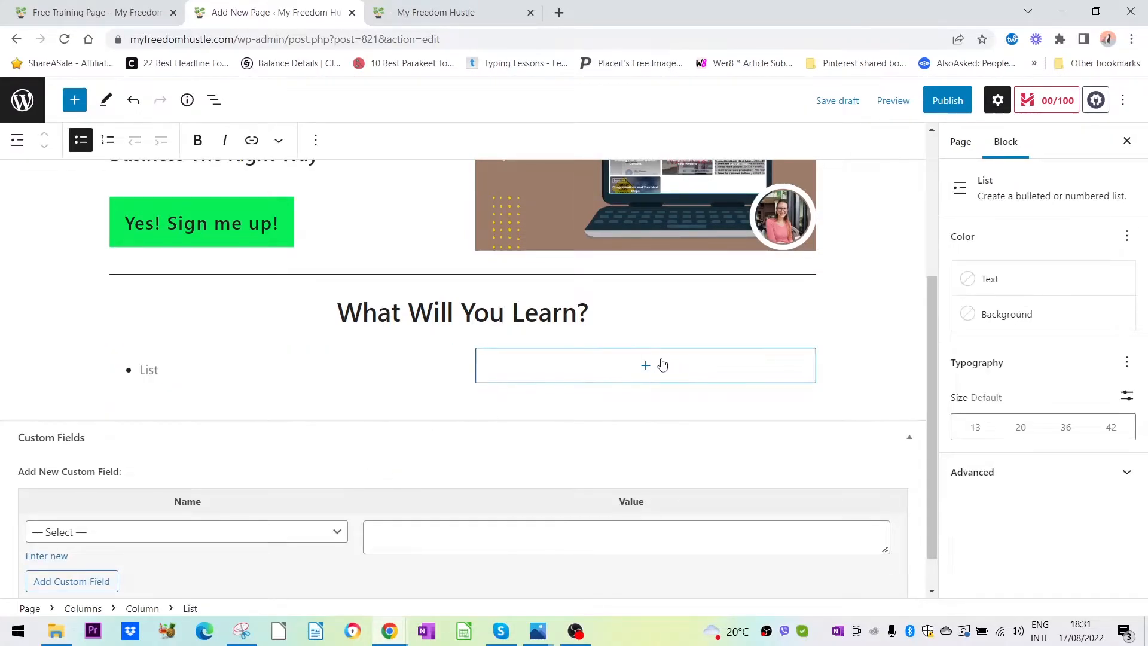
pyautogui.click(665, 364)
pyautogui.click(725, 479)
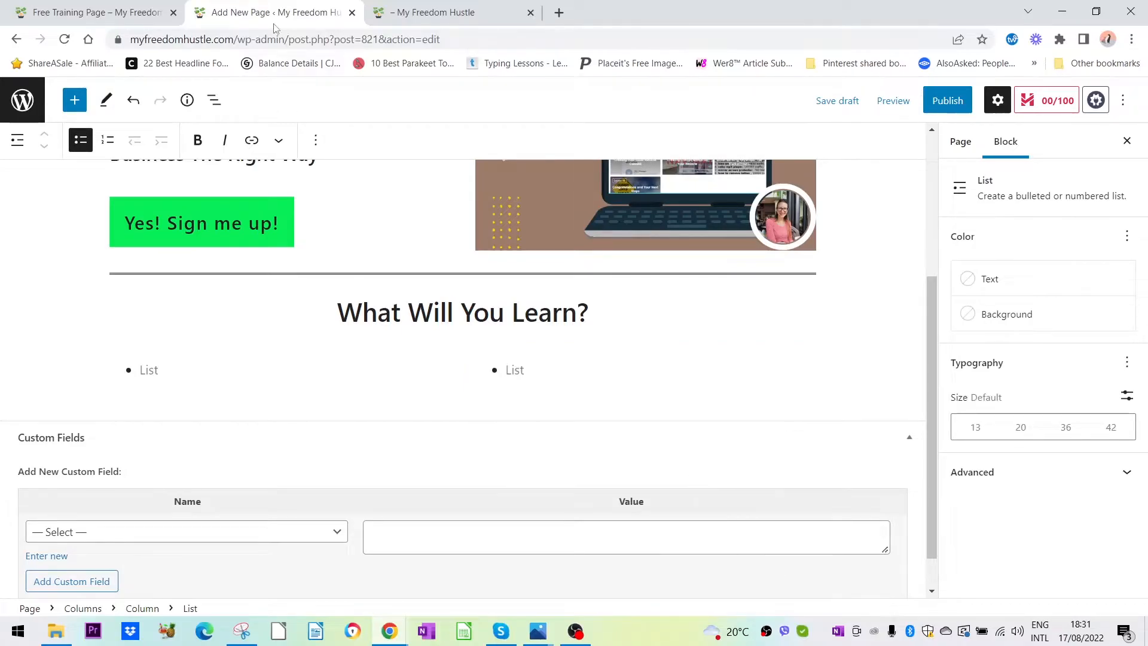
# Copy the example's first list, from "Find Your Niche" to "Write Your First Piece Of Content", into the first column's list.
pyautogui.click(96, 11)
pyautogui.moveTo(521, 433); pyautogui.dragTo(245, 330)
pyautogui.hotkey('ctrl', 'c')
pyautogui.hotkey('ctrl', 'Tab')
pyautogui.click(167, 369)
pyautogui.hotkey('ctrl', 'v')
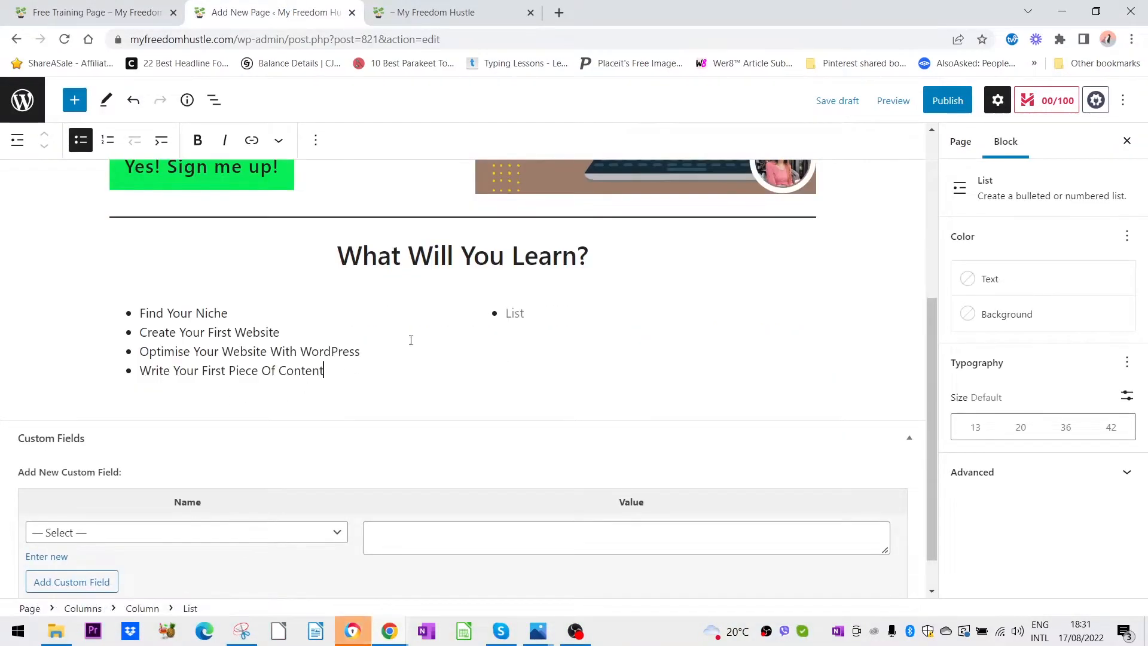
# Copy the example's second list, from "Find Relevant Keywords" to "Optimise Your Content For SEO", into the second column's list.
pyautogui.click(170, 23)
pyautogui.moveTo(871, 436); pyautogui.dragTo(619, 328)
pyautogui.hotkey('ctrl', 'c')
pyautogui.click(275, 11)
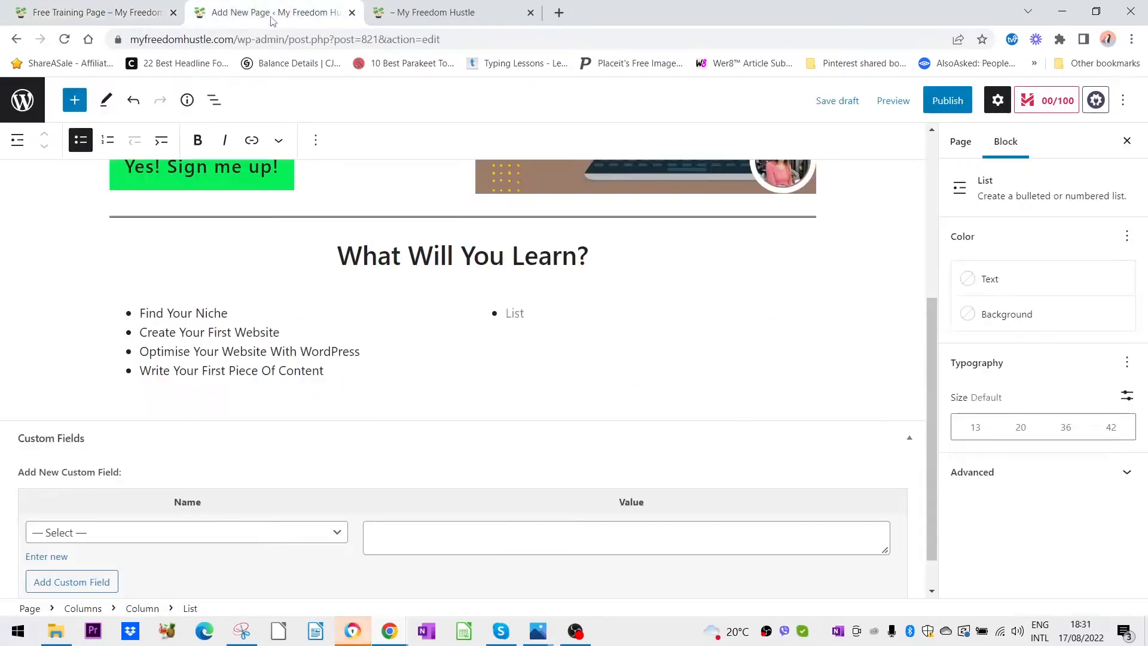
pyautogui.click(512, 311)
pyautogui.hotkey('ctrl', 'v')
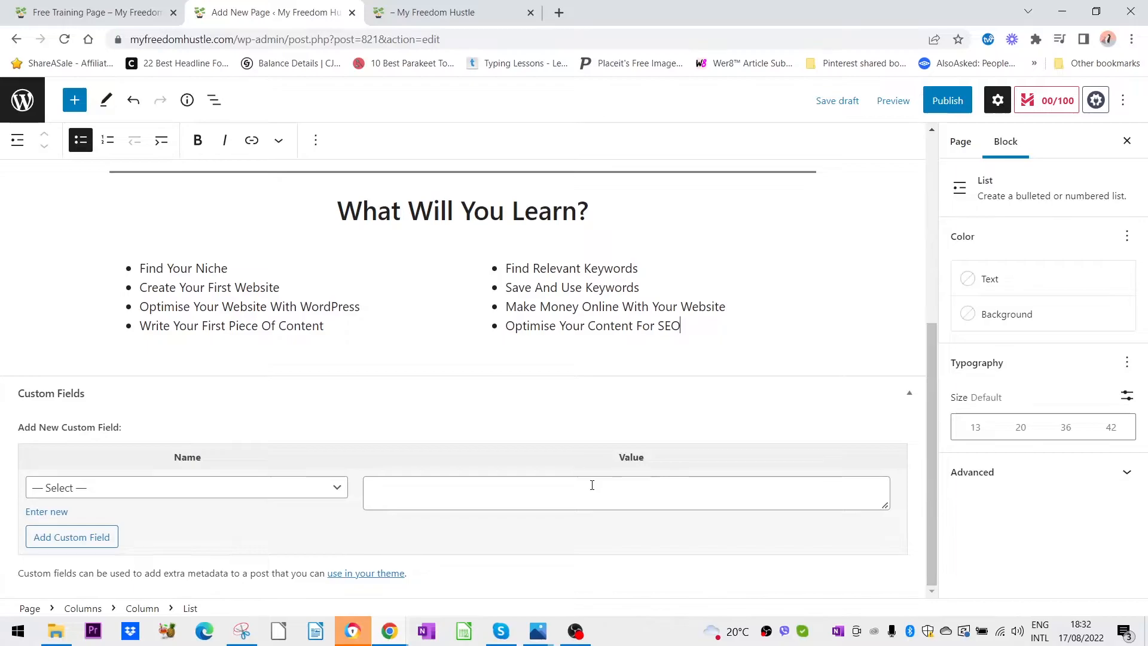
pyautogui.scroll(5, 717, 305)
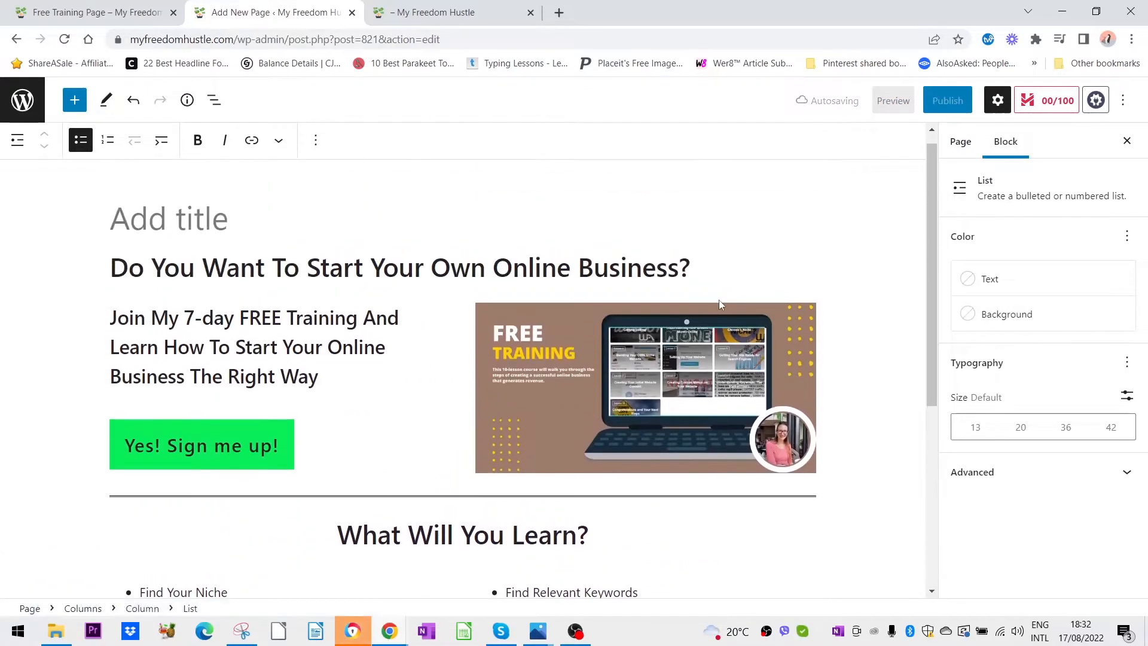
# Review the rebuilt "What Will You Learn?" section and compare its separators with those on the example page.
pyautogui.scroll(-3, 852, 306)
pyautogui.scroll(-1, 853, 306)
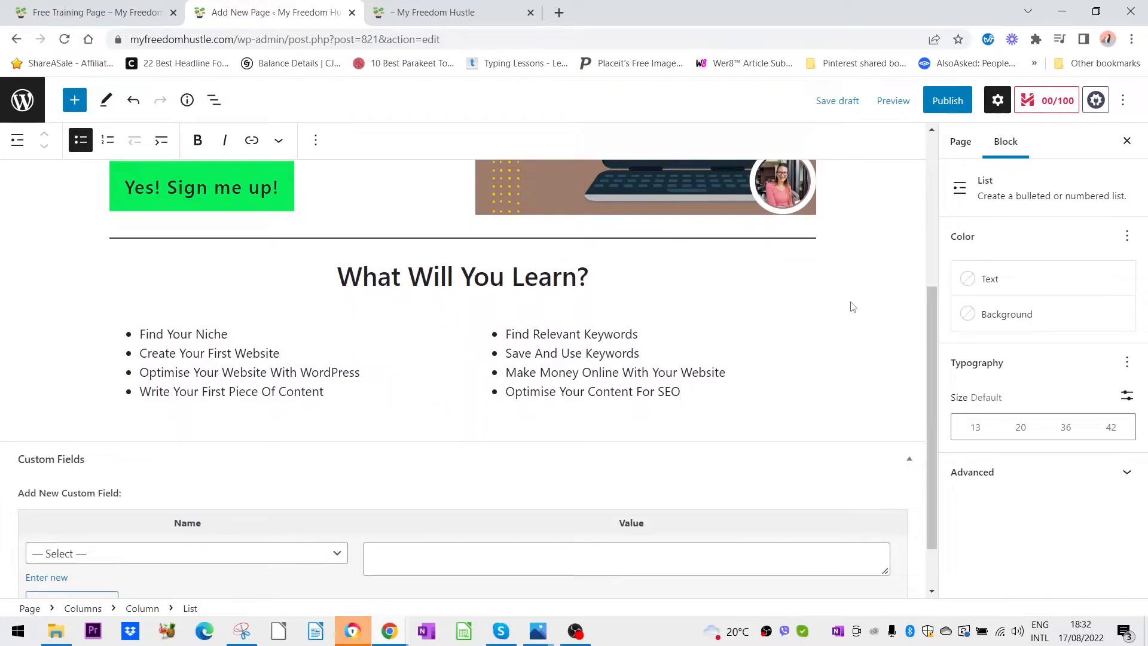
pyautogui.scroll(-1, 853, 306)
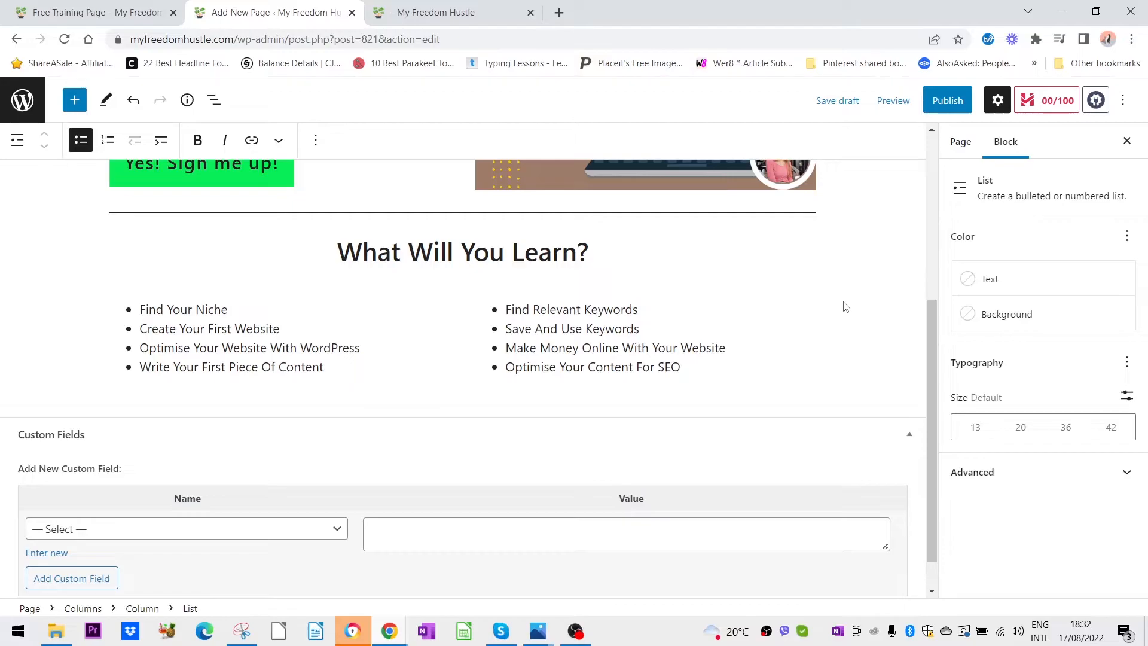
pyautogui.click(621, 212)
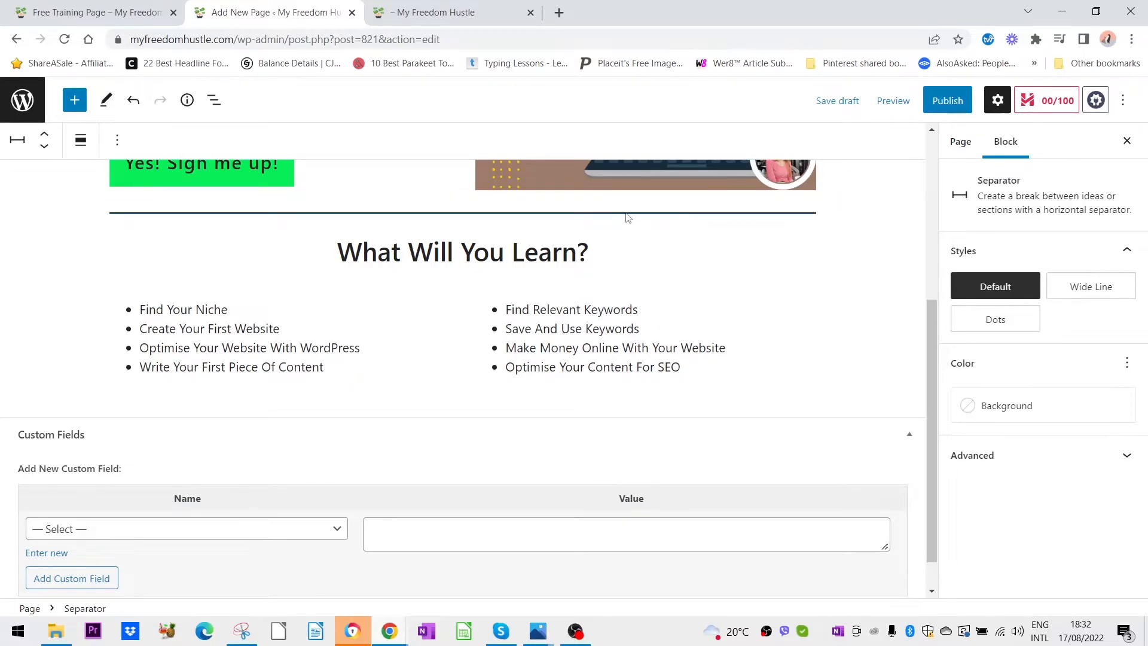
pyautogui.rightClick(626, 217)
pyautogui.click(606, 217)
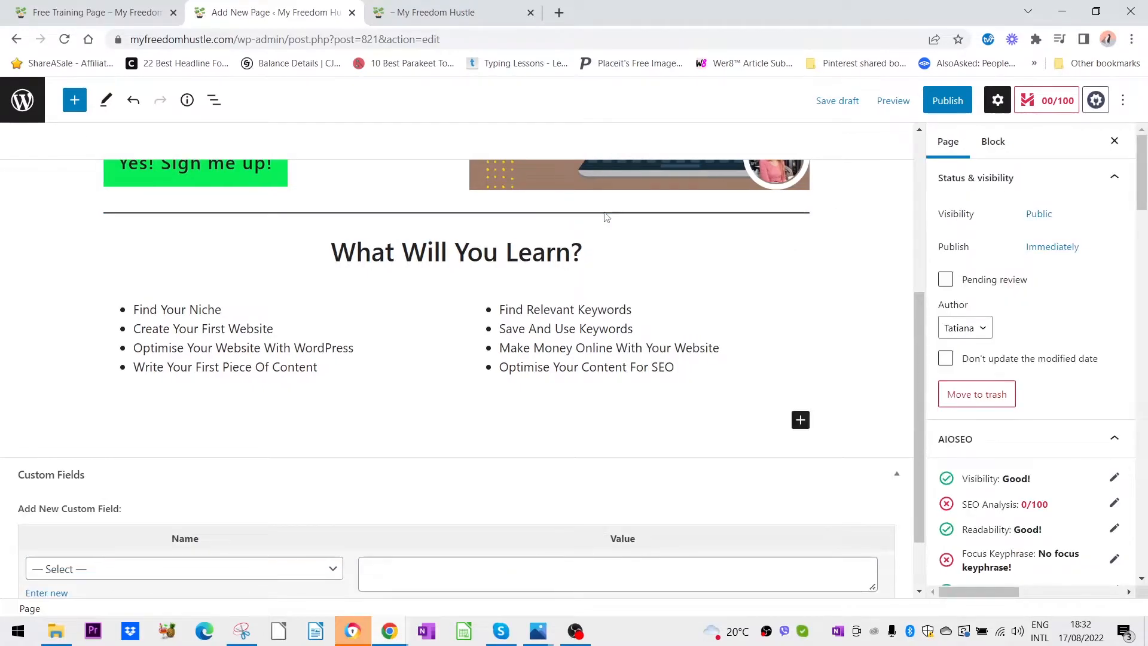
pyautogui.click(320, 214)
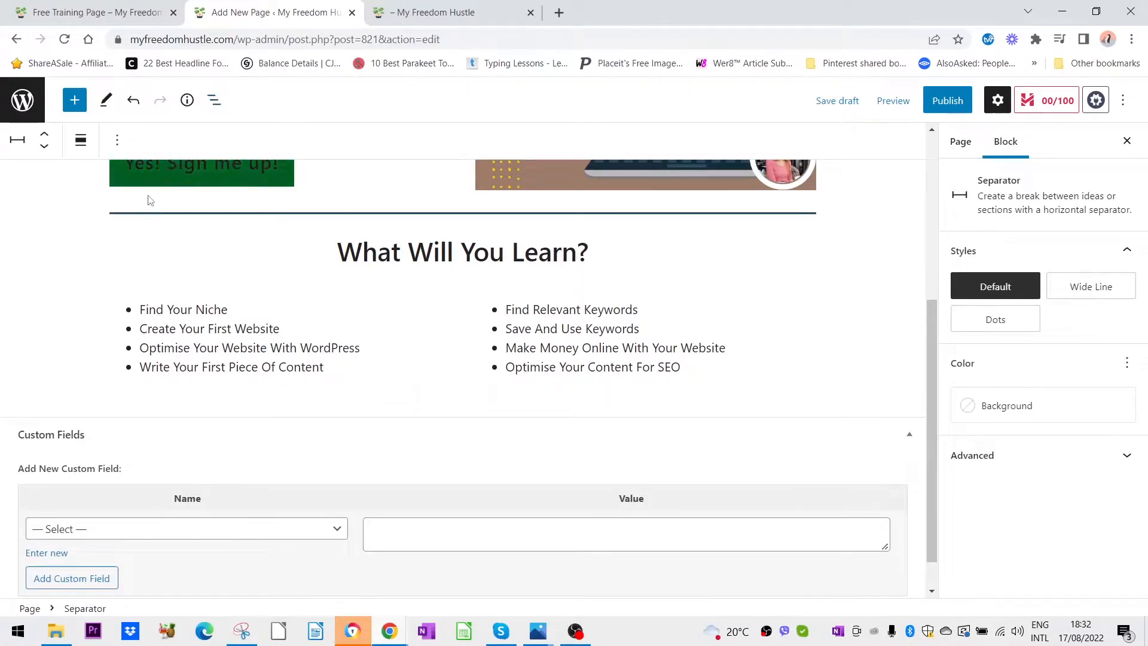
pyautogui.click(95, 12)
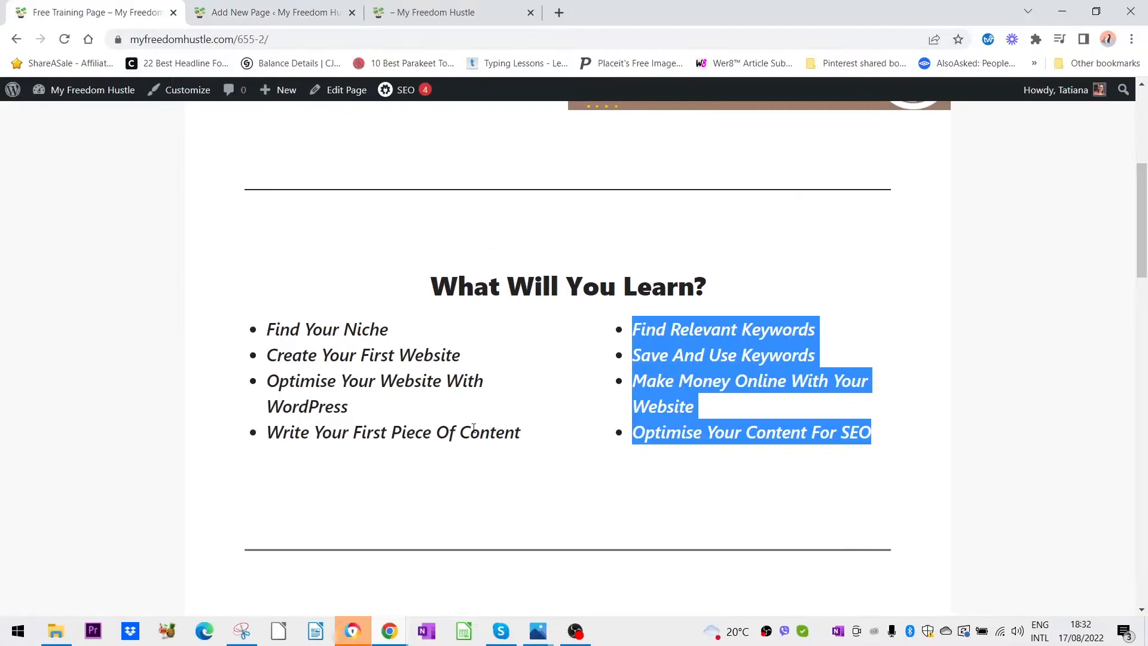
pyautogui.click(278, 19)
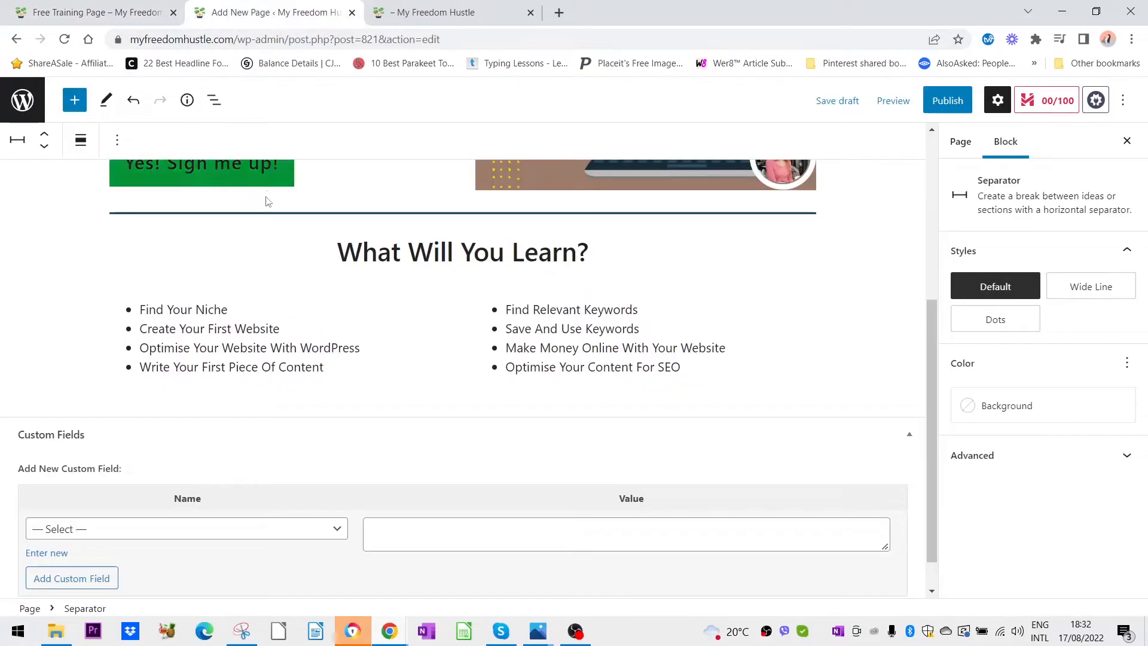
# Duplicate the separator above the "What Will You Learn?" heading using the block List View.
pyautogui.click(214, 100)
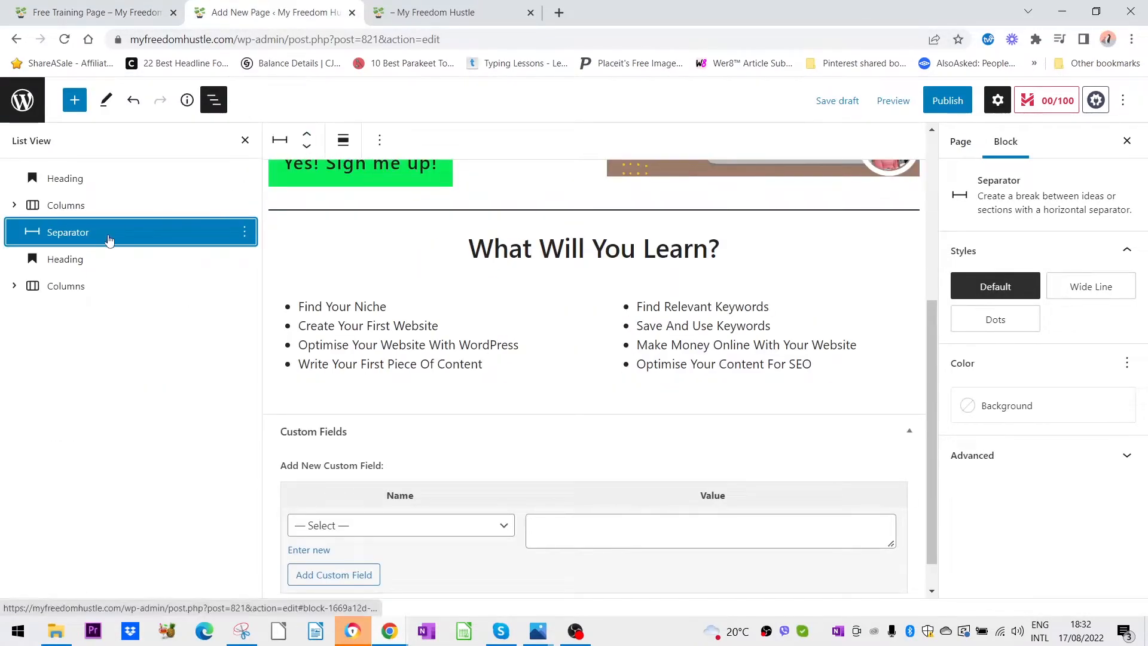
pyautogui.click(244, 232)
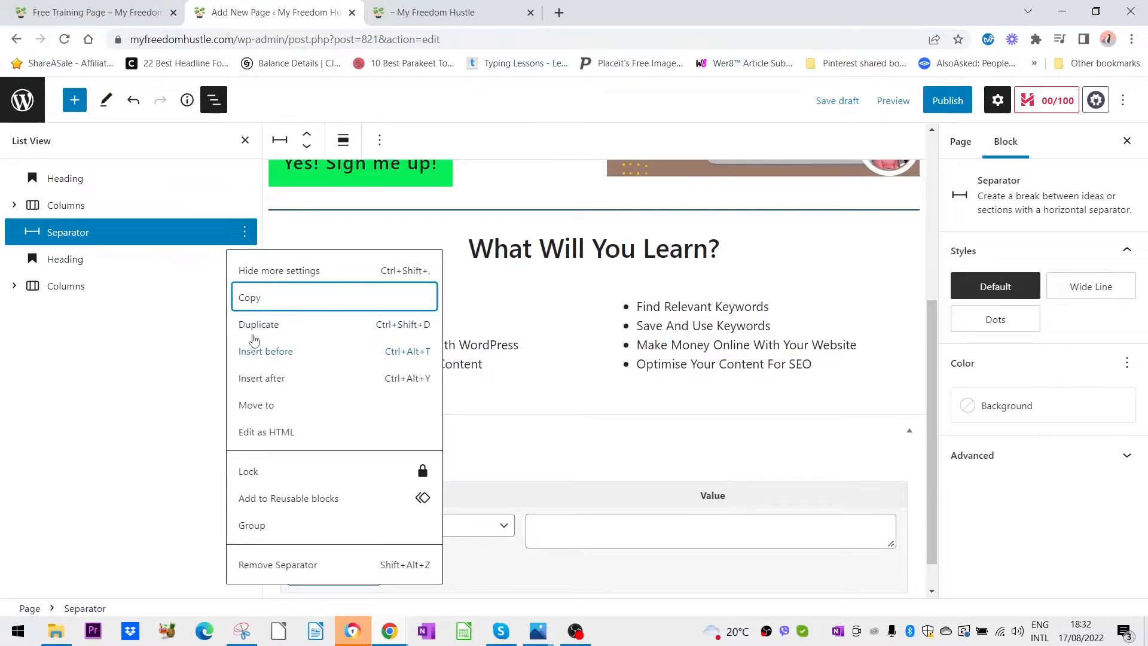
pyautogui.click(266, 324)
pyautogui.click(434, 234)
pyautogui.click(434, 232)
pyautogui.click(421, 238)
pyautogui.click(421, 232)
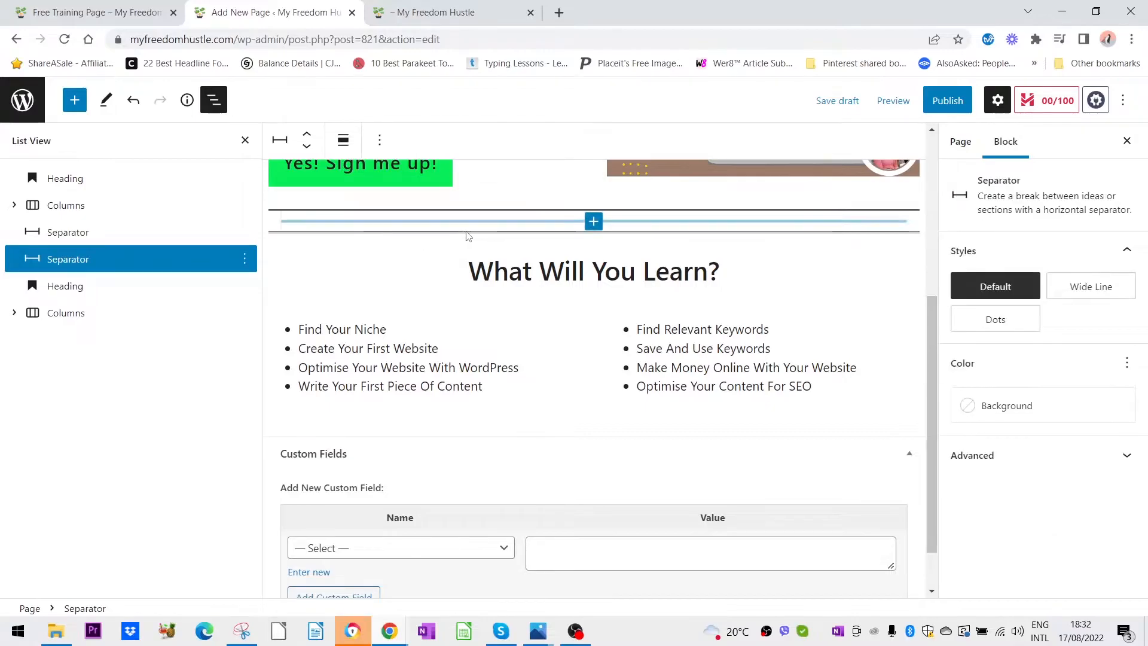
# Move the duplicated separator down below the "What Will You Learn?" list columns.
pyautogui.click(307, 147)
pyautogui.click(307, 148)
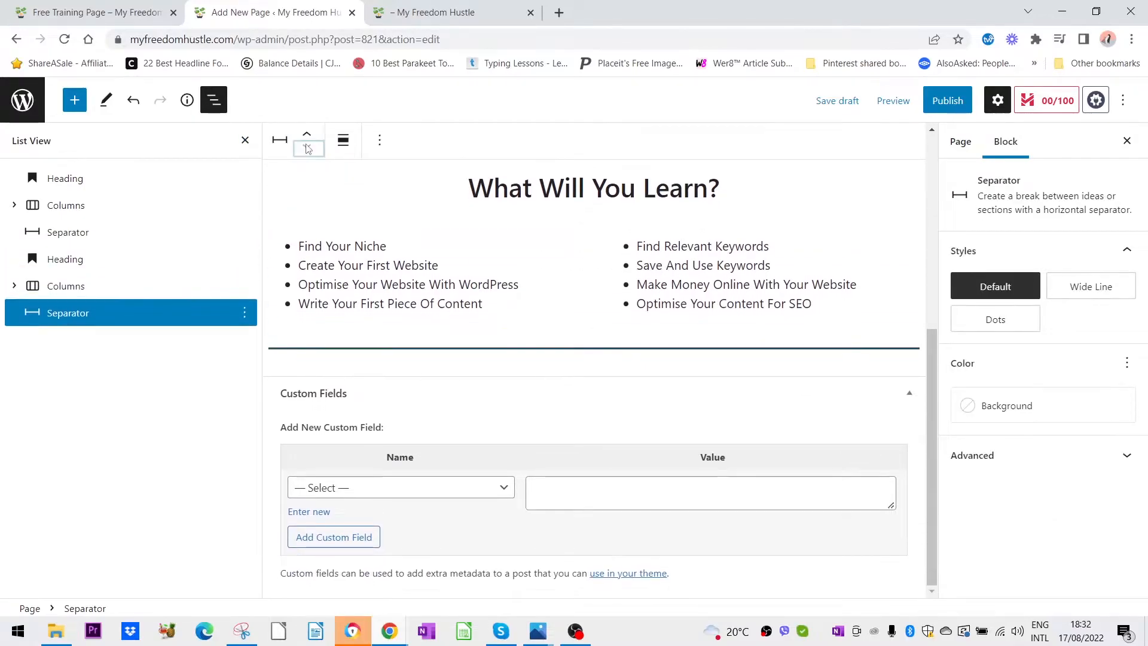
pyautogui.scroll(3, 480, 452)
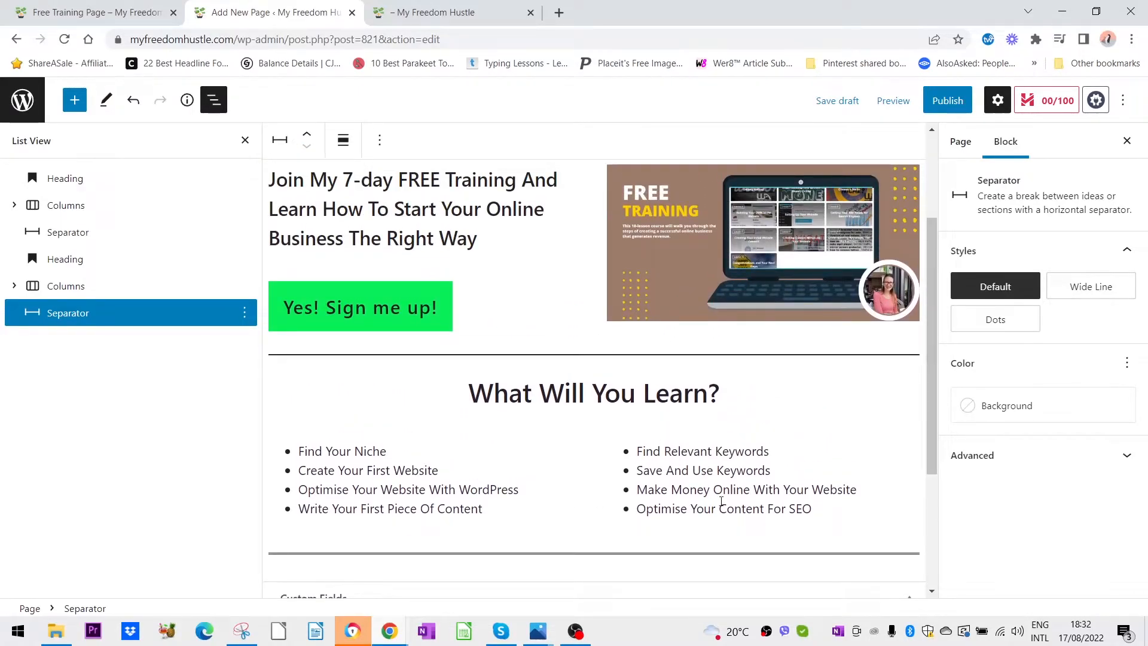
pyautogui.scroll(-3, 722, 501)
# Check the example's introduction section and insert a Columns block with the 30 / 70 layout below the last separator.
pyautogui.hotkey('ctrl', 'shift', 'Tab')
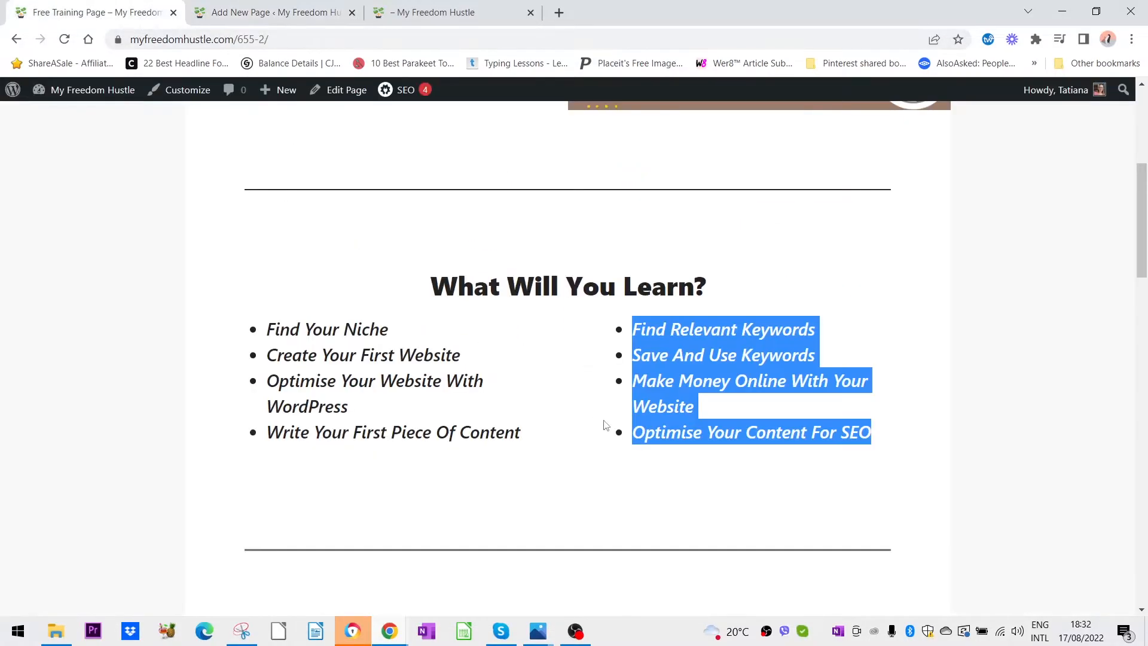
pyautogui.scroll(-7, 603, 425)
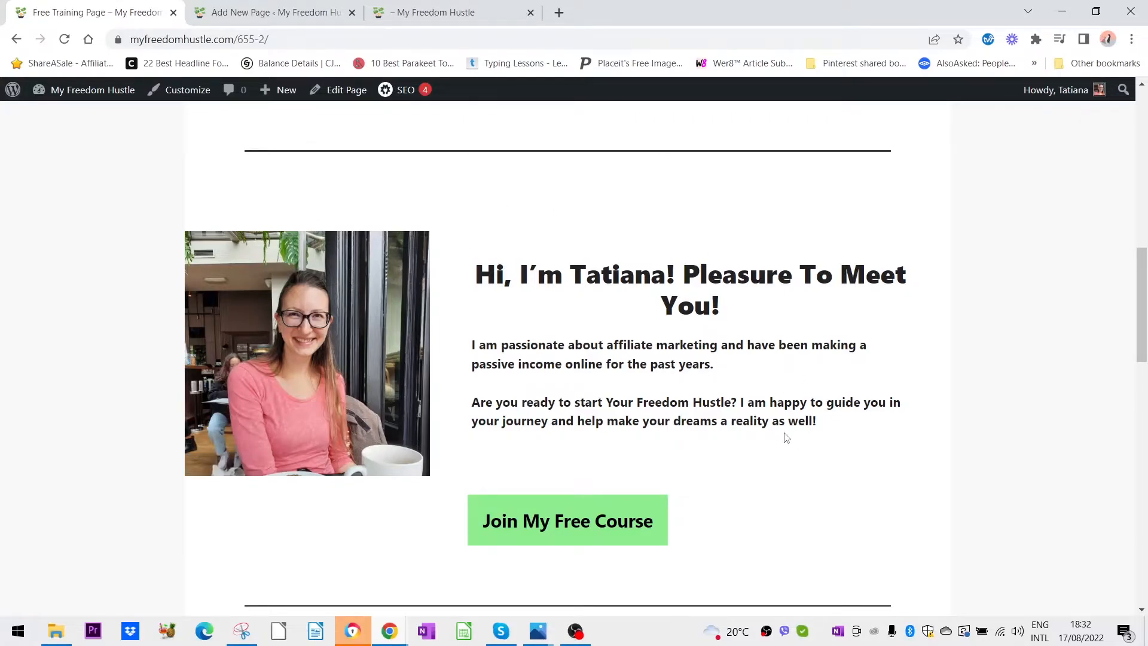
pyautogui.click(268, 12)
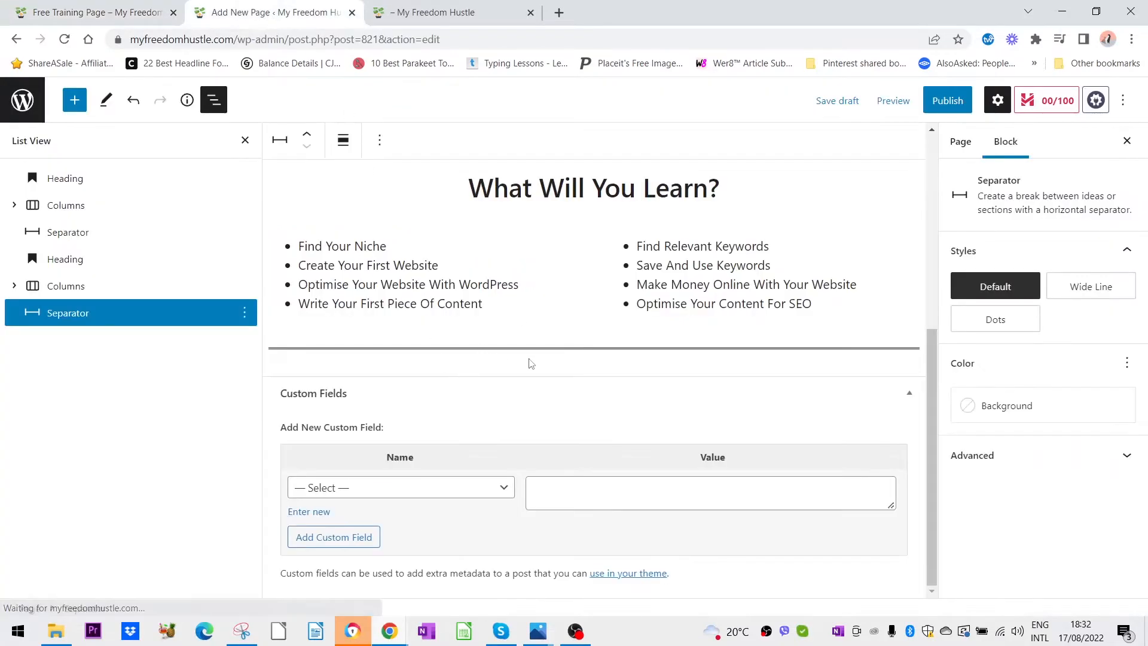
pyautogui.click(613, 372)
pyautogui.click(897, 378)
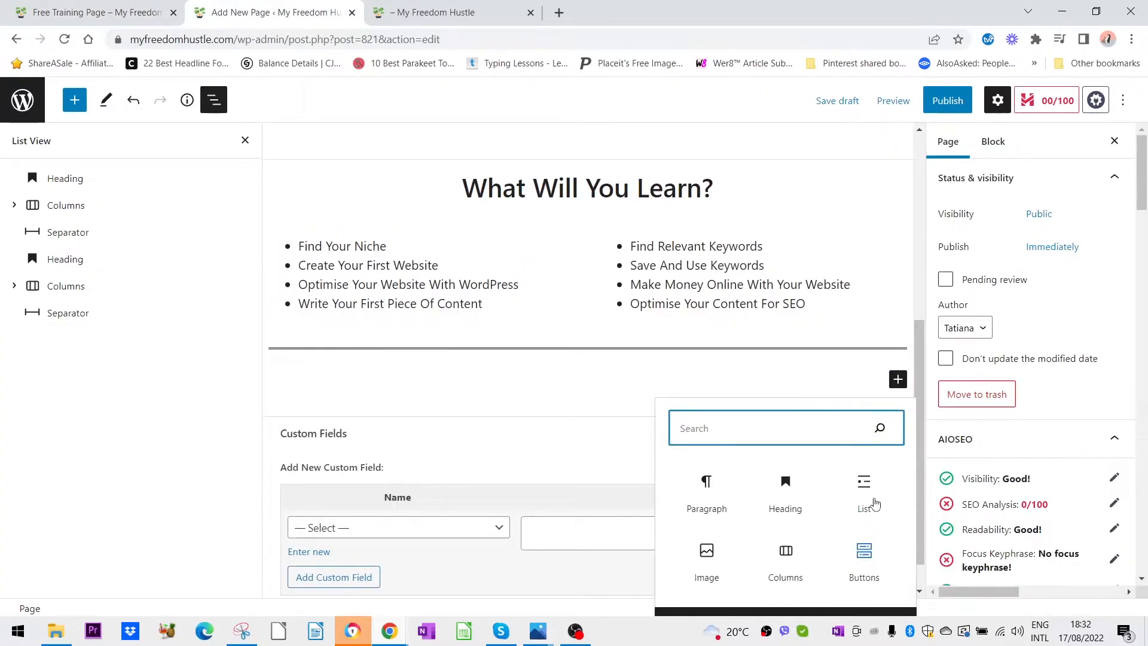
pyautogui.click(785, 557)
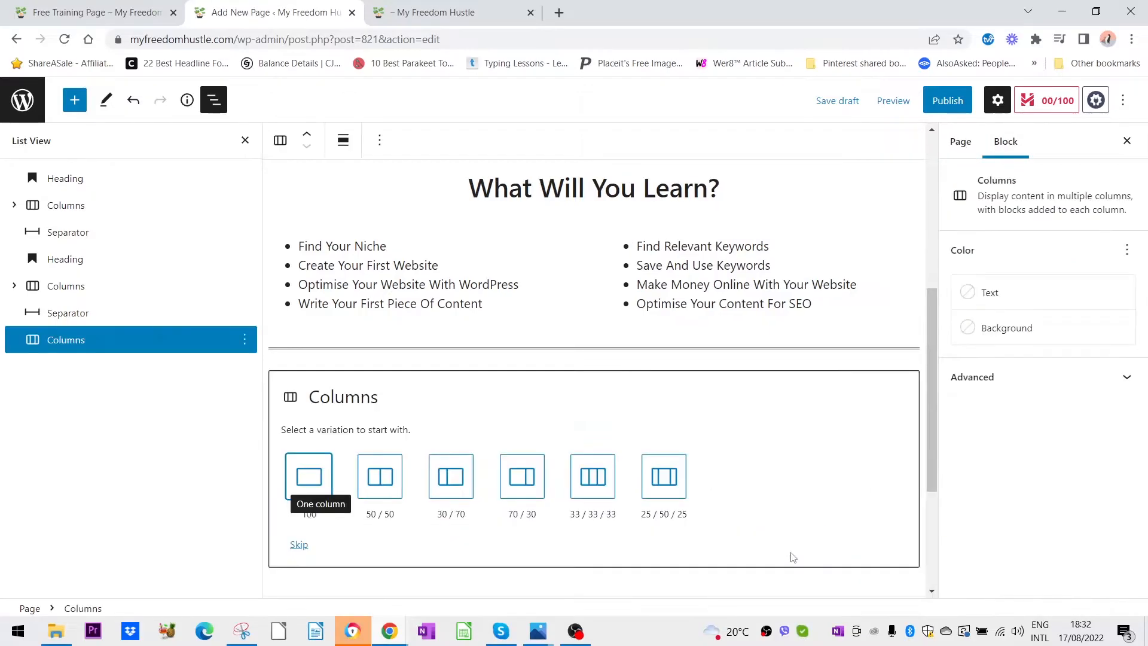
pyautogui.click(457, 476)
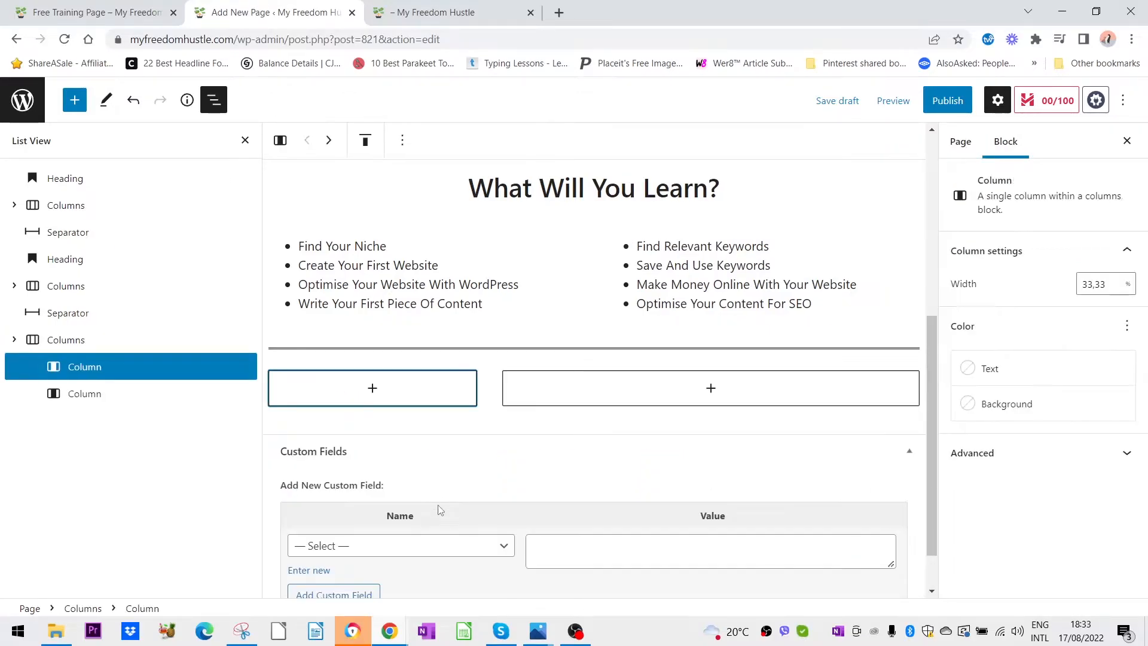
# Add an Image block to the narrow column with the portrait photo Untitled-design-29.png from the Media Library.
pyautogui.click(372, 388)
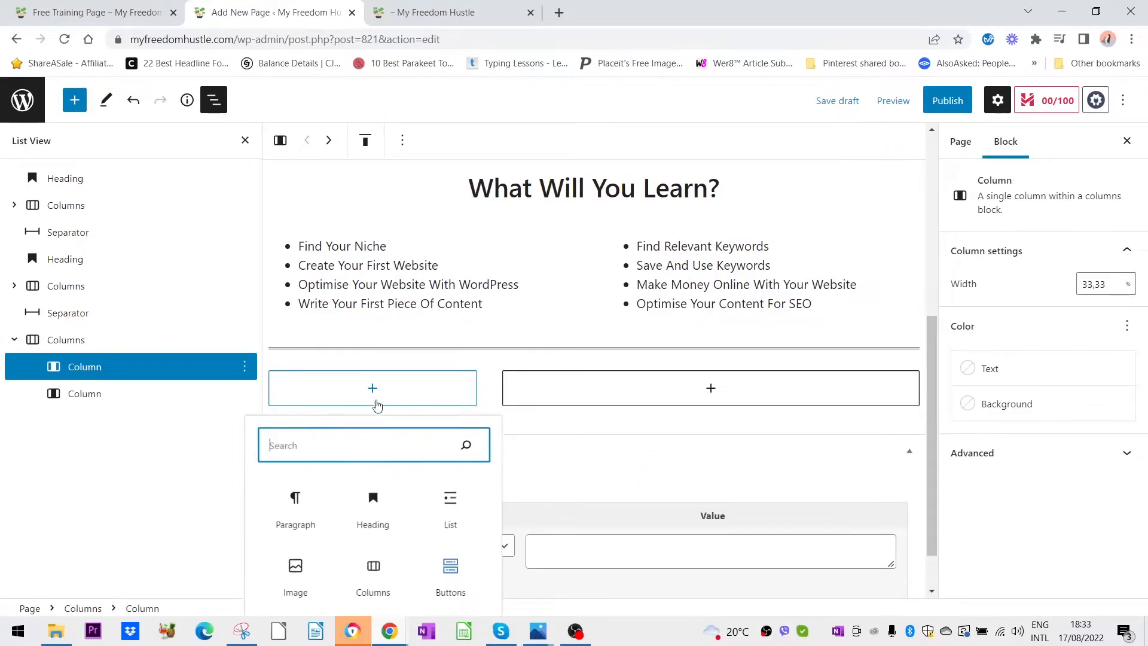
pyautogui.click(294, 580)
pyautogui.click(314, 463)
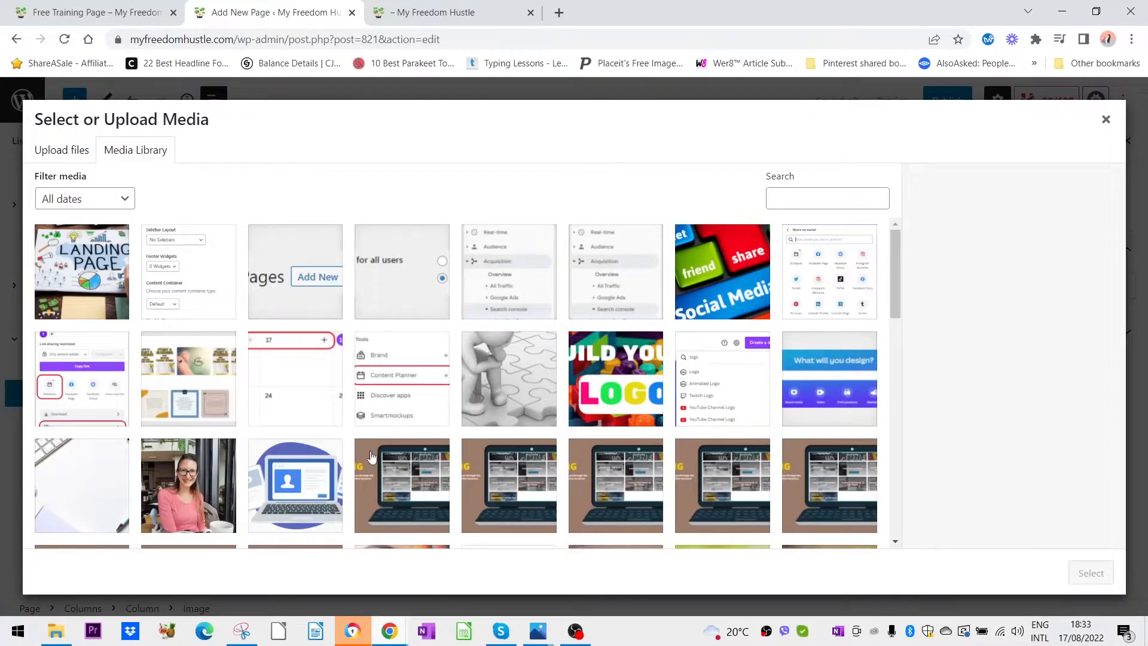
pyautogui.click(224, 474)
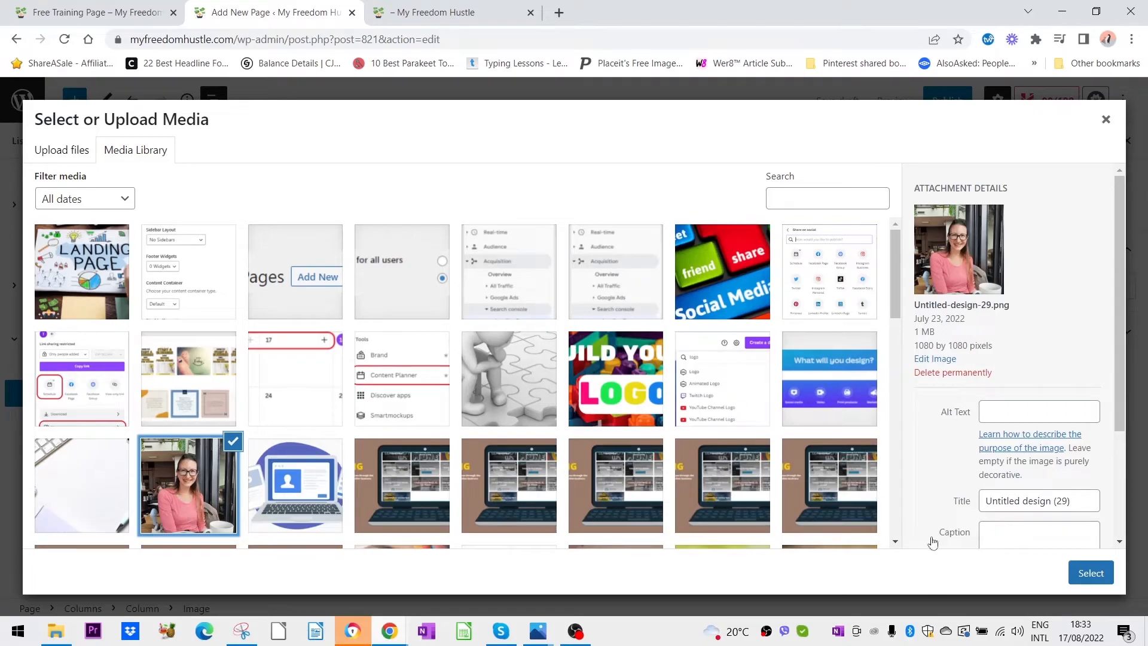
pyautogui.click(1090, 572)
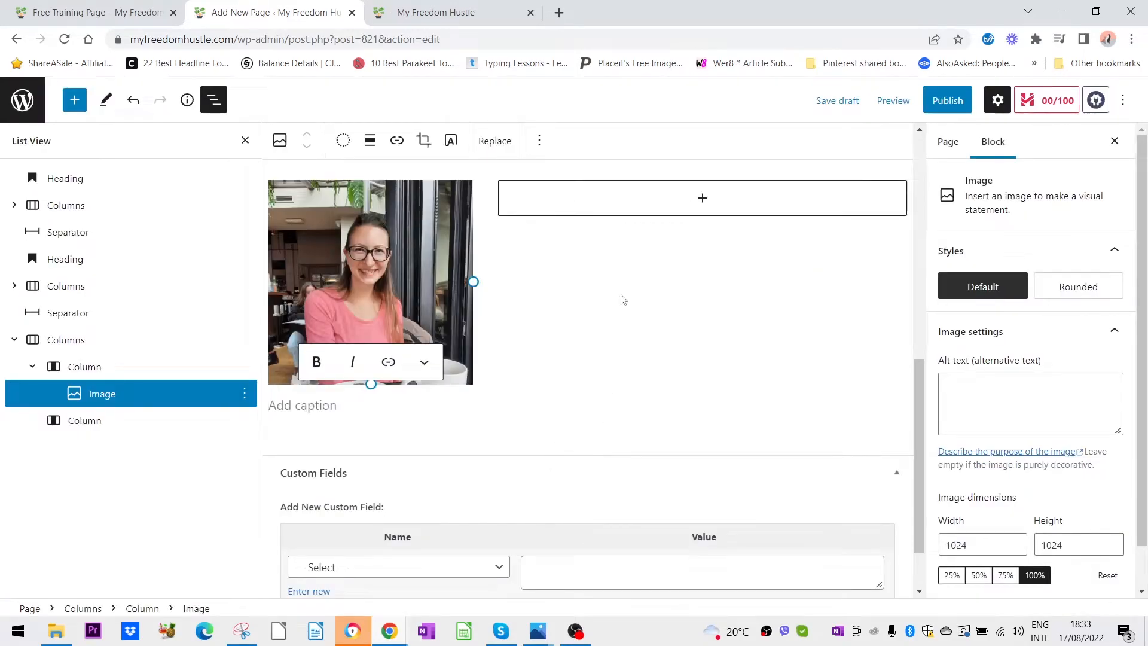
# Add a Heading block to the wide column and copy the example's "Pleasure To Meet You!" greeting into it.
pyautogui.click(96, 12)
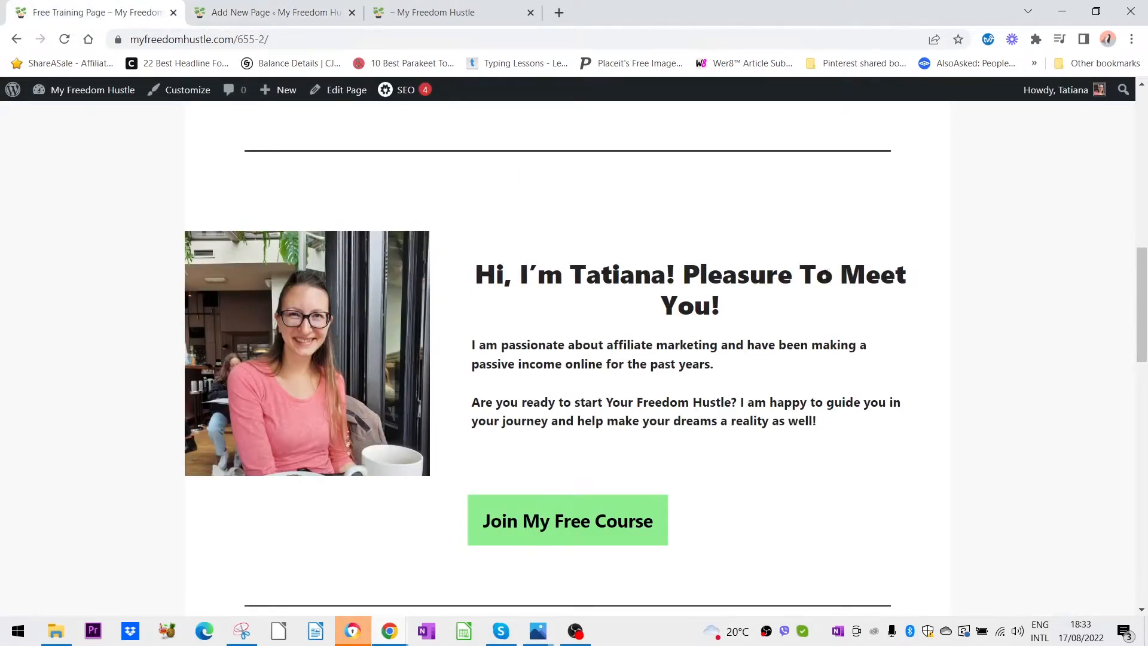
pyautogui.click(299, 14)
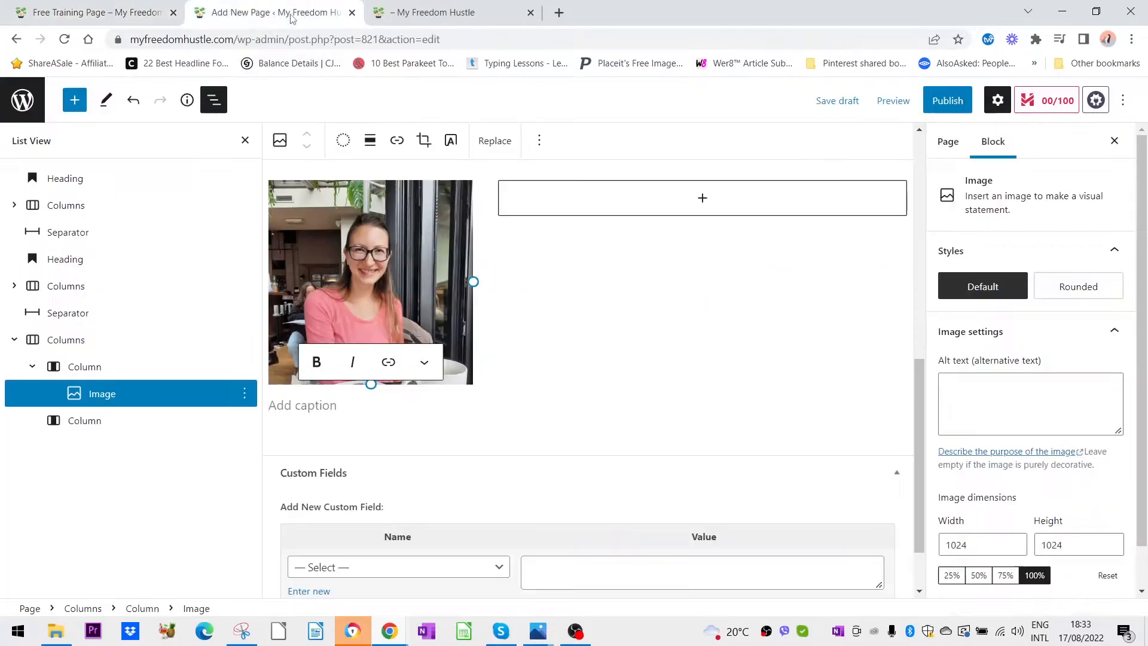
pyautogui.click(702, 197)
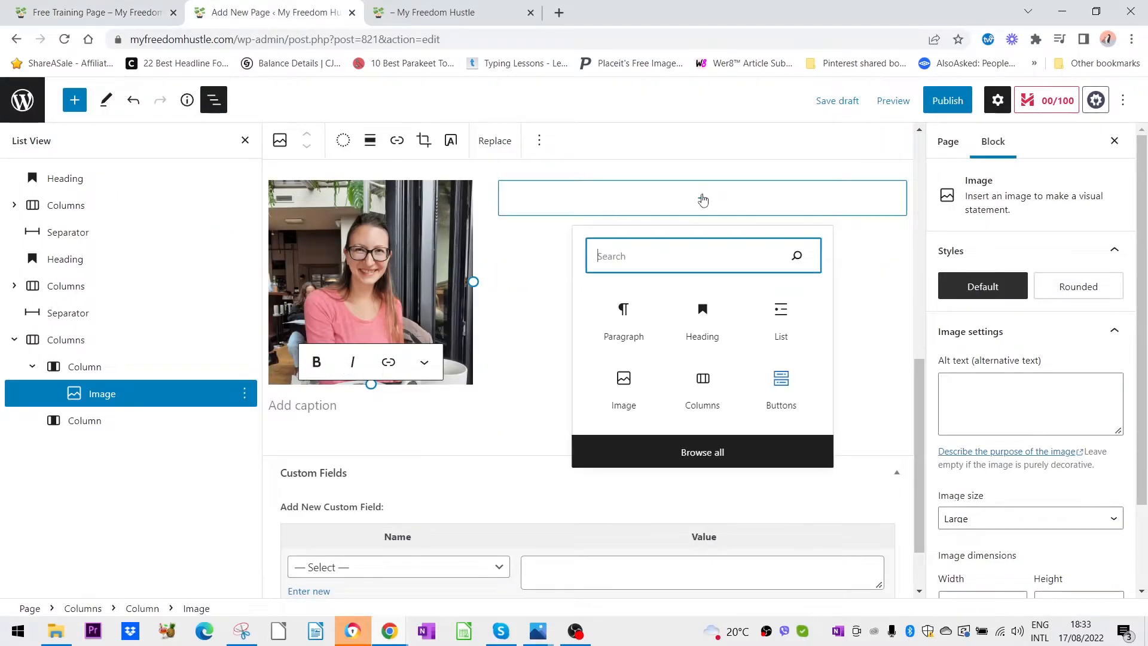
pyautogui.click(708, 319)
pyautogui.click(128, 17)
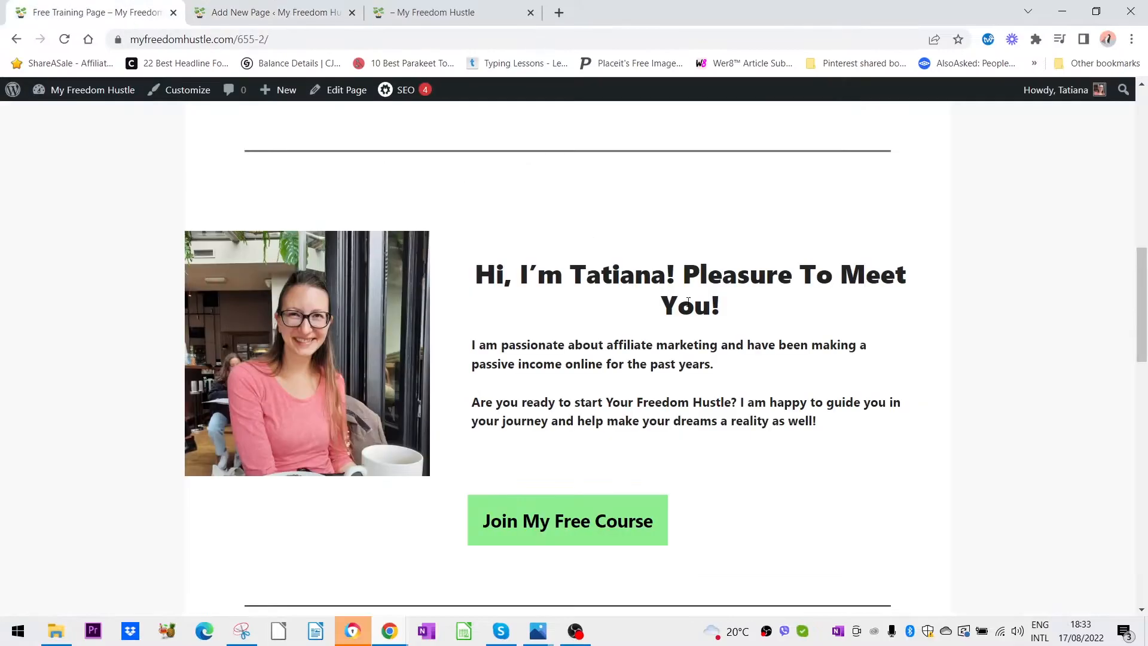
pyautogui.moveTo(726, 305); pyautogui.dragTo(478, 275)
pyautogui.hotkey('ctrl', 'c')
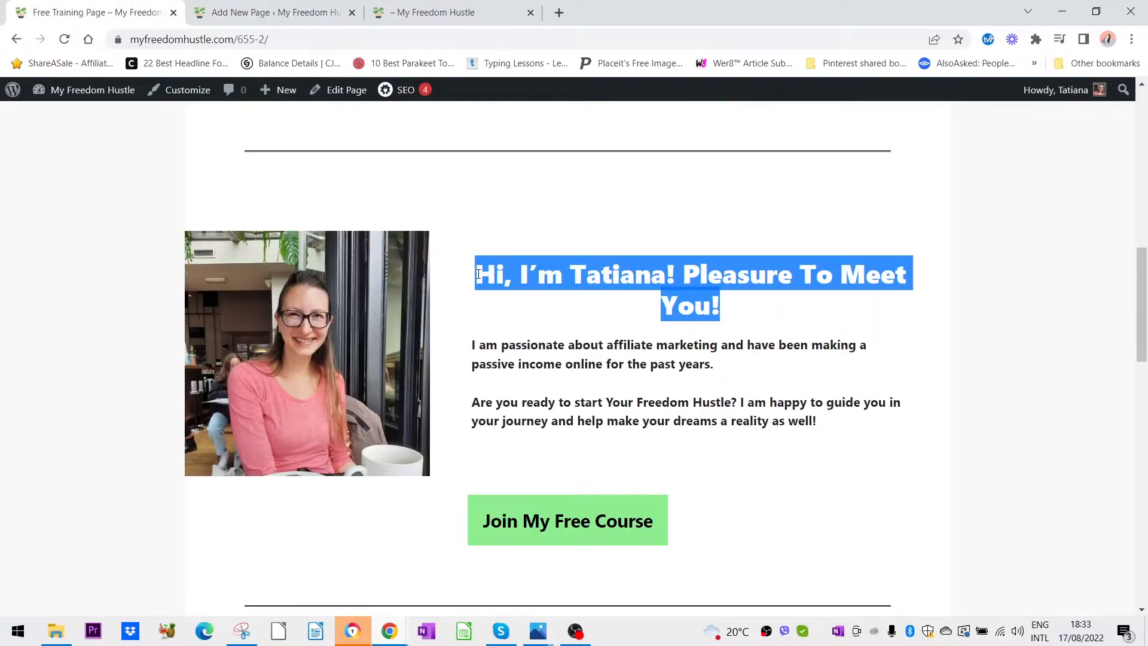
pyautogui.click(292, 11)
pyautogui.hotkey('ctrl', 'v')
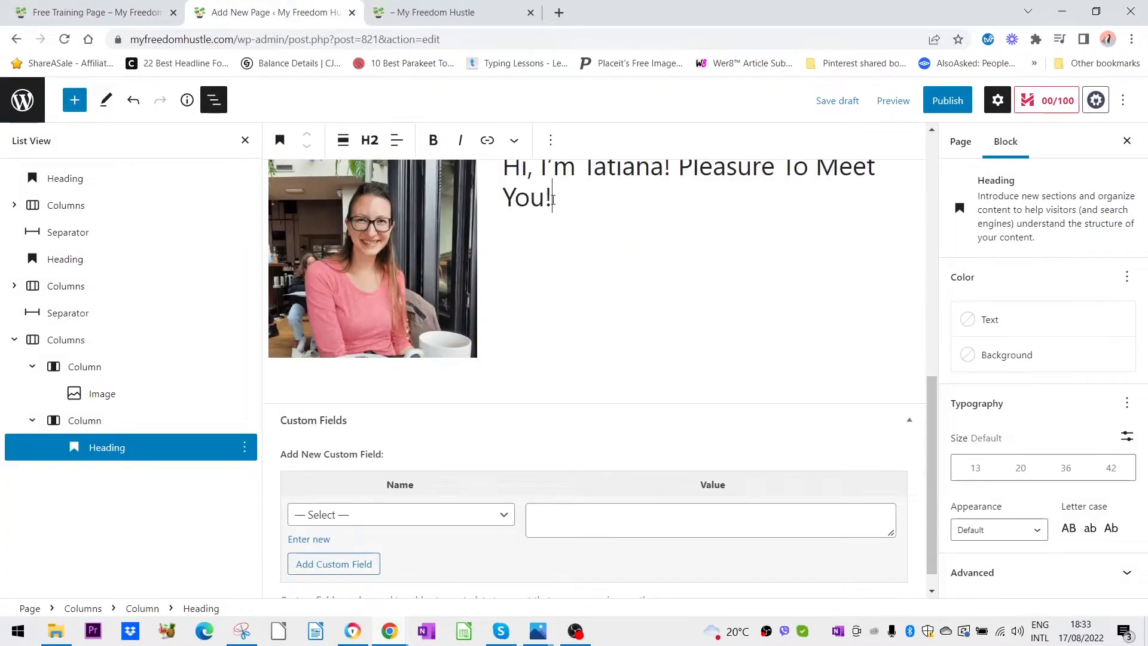
# Make the greeting heading beside the photo bold and centre its text.
pyautogui.moveTo(551, 196); pyautogui.dragTo(505, 169)
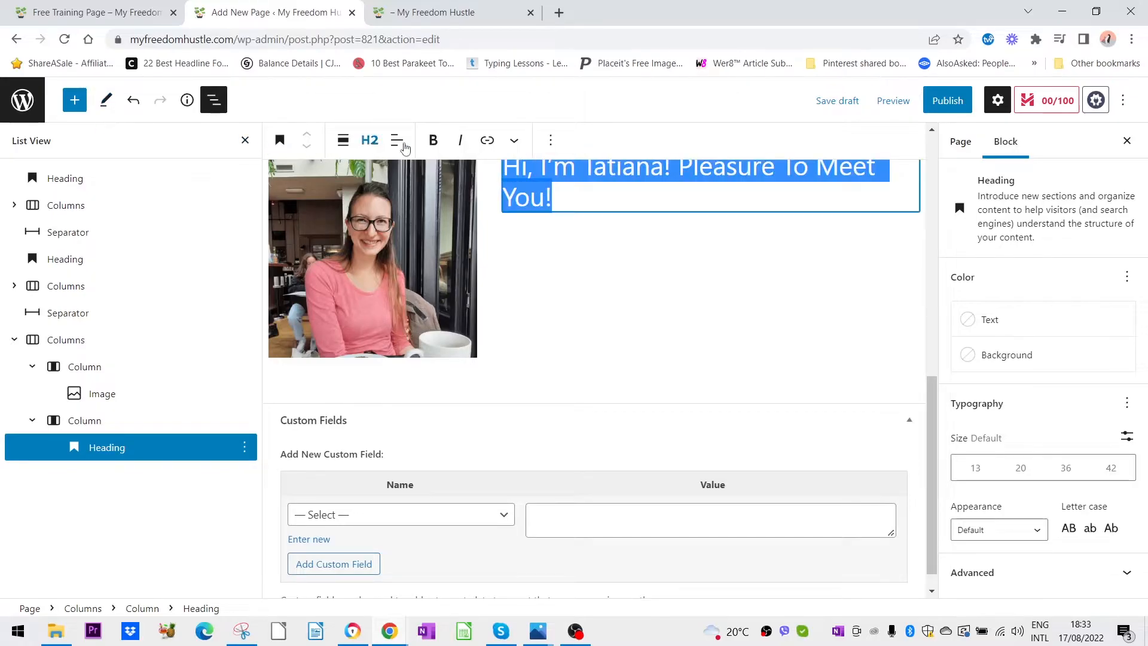
pyautogui.click(433, 140)
pyautogui.click(396, 140)
pyautogui.click(445, 215)
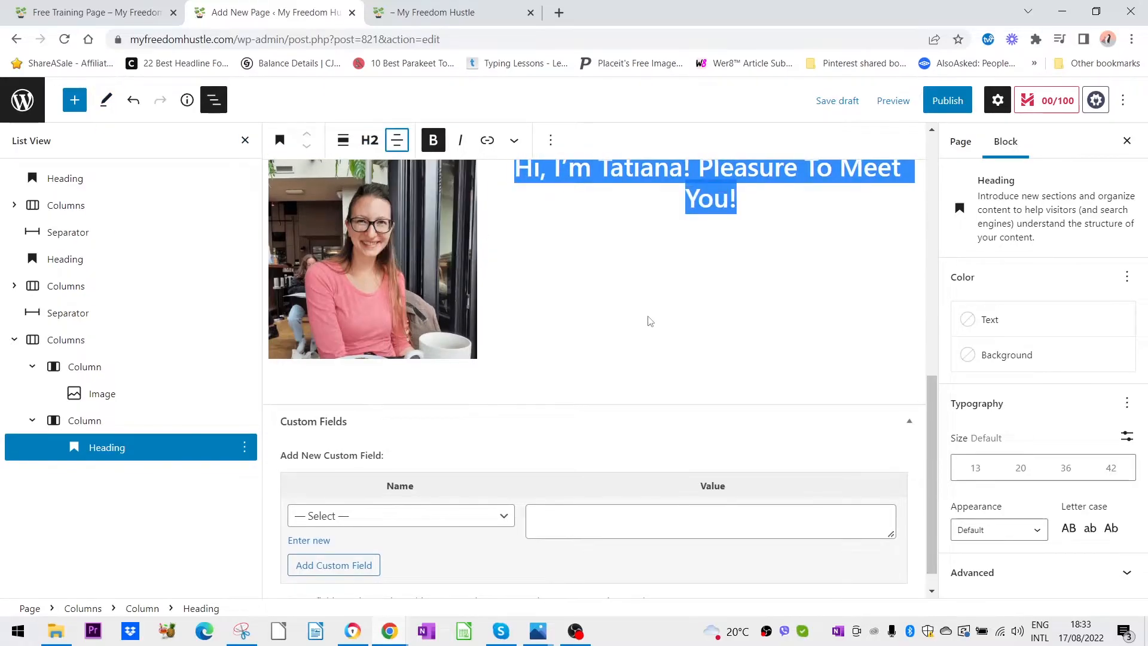
# Copy the example's two introduction paragraphs, starting "I am passionate about affiliate marketing", into the wide column below the greeting heading.
pyautogui.click(129, 13)
pyautogui.moveTo(470, 347); pyautogui.dragTo(891, 440)
pyautogui.hotkey('ctrl', 'c')
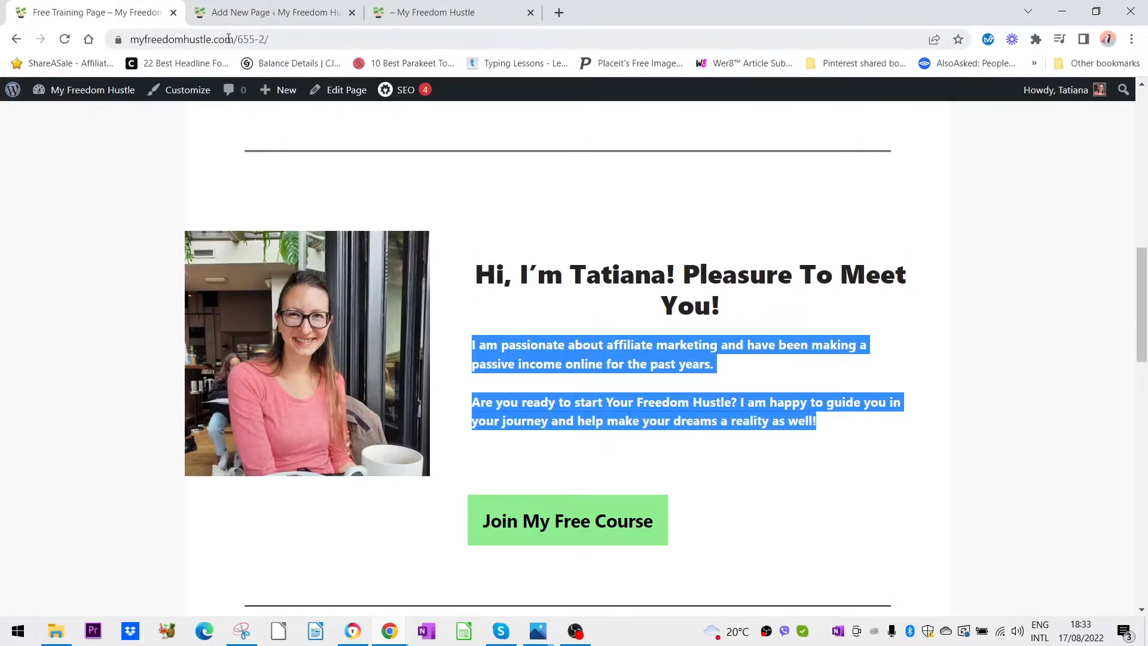
pyautogui.click(249, 20)
pyautogui.click(745, 237)
pyautogui.click(746, 237)
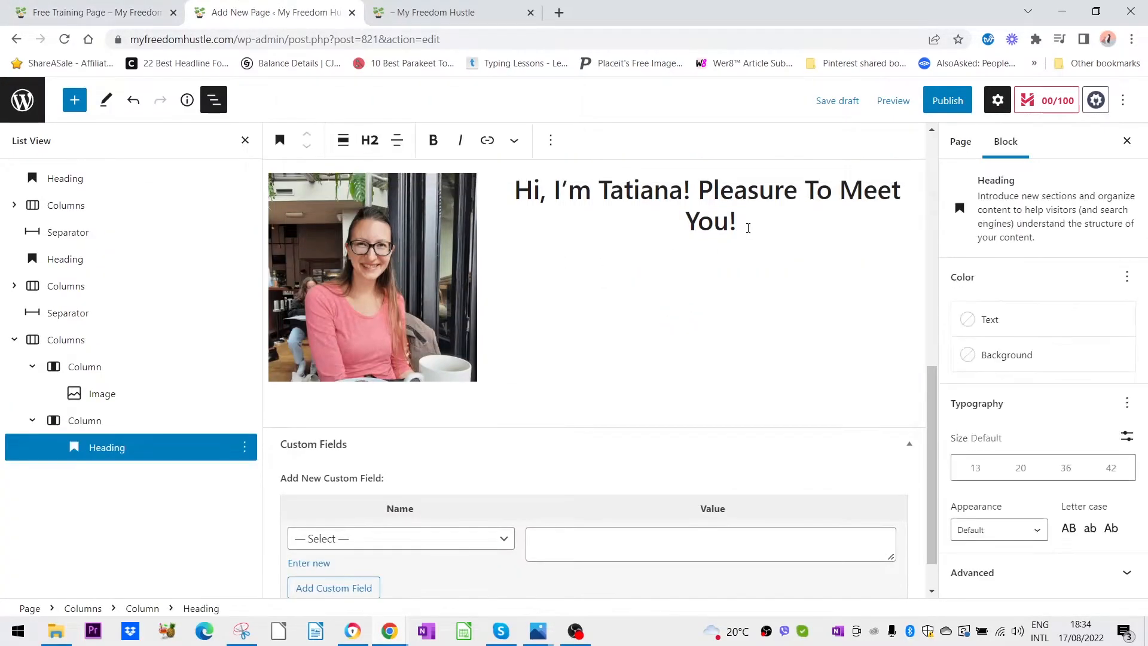
pyautogui.click(748, 235)
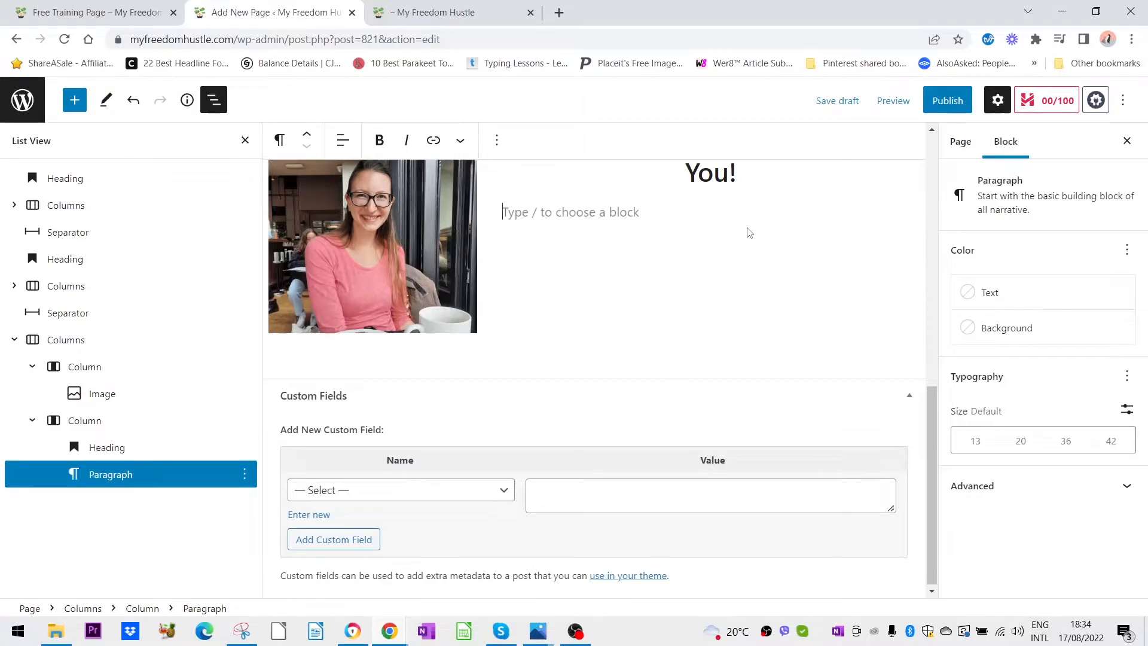
pyautogui.hotkey('ctrl', 'v')
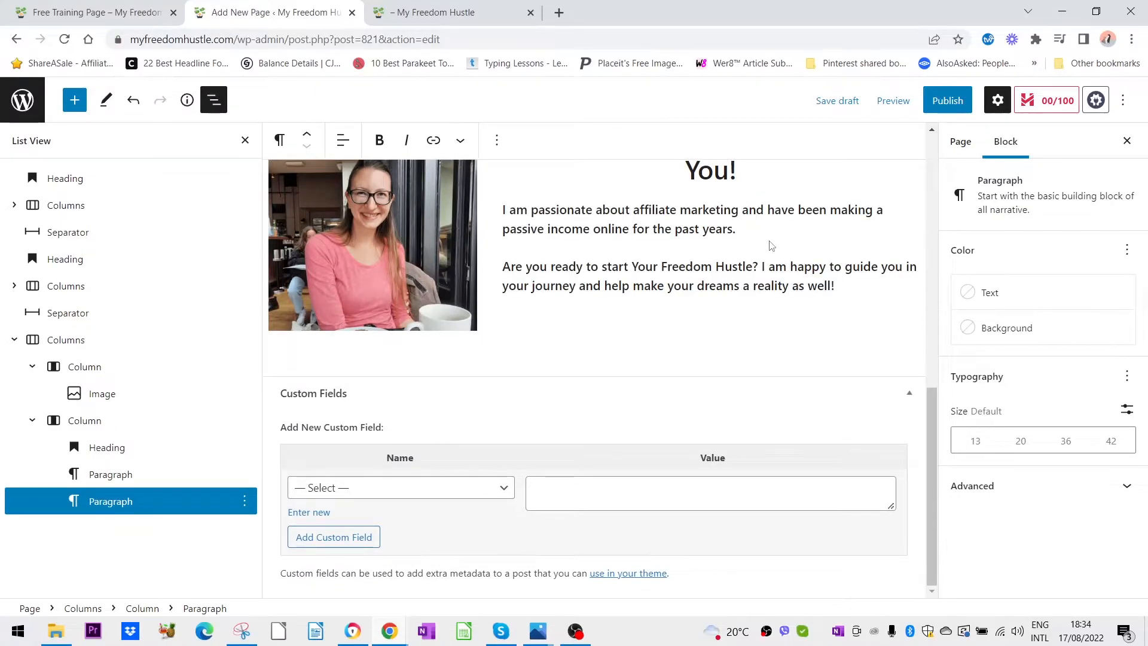
pyautogui.scroll(2, 769, 240)
pyautogui.moveTo(526, 336); pyautogui.dragTo(815, 404)
pyautogui.click(724, 400)
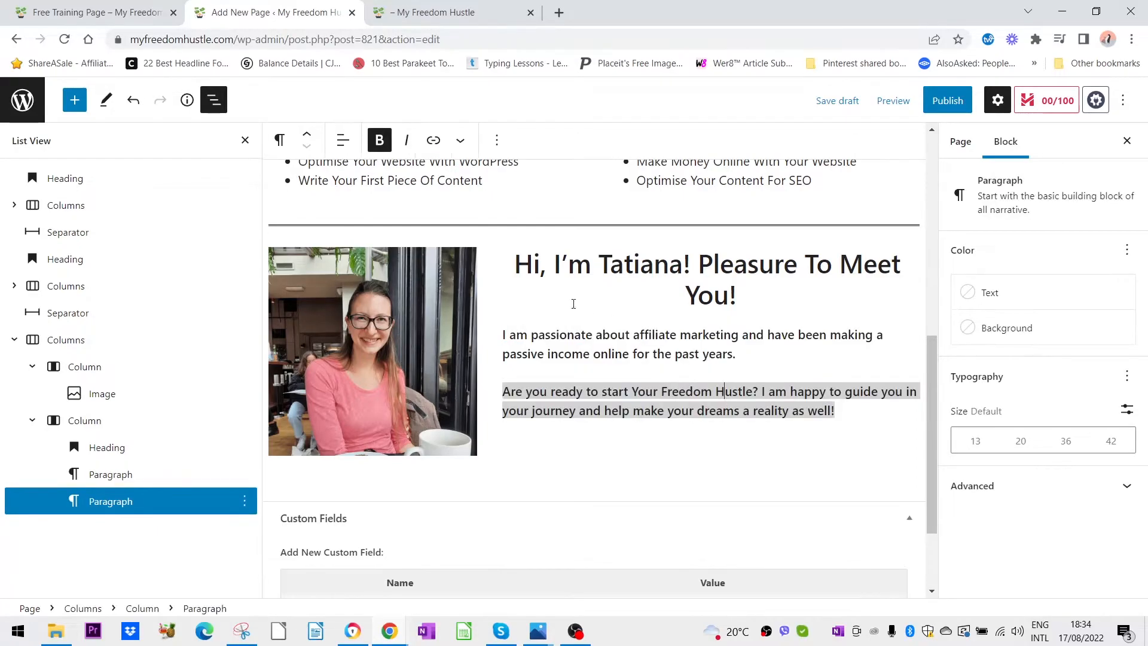
# Check the example's next element below the introduction paragraphs, and copy the "Yes! Sign me up" Buttons block from the above-the-fold section.
pyautogui.click(118, 14)
pyautogui.scroll(-2, 711, 392)
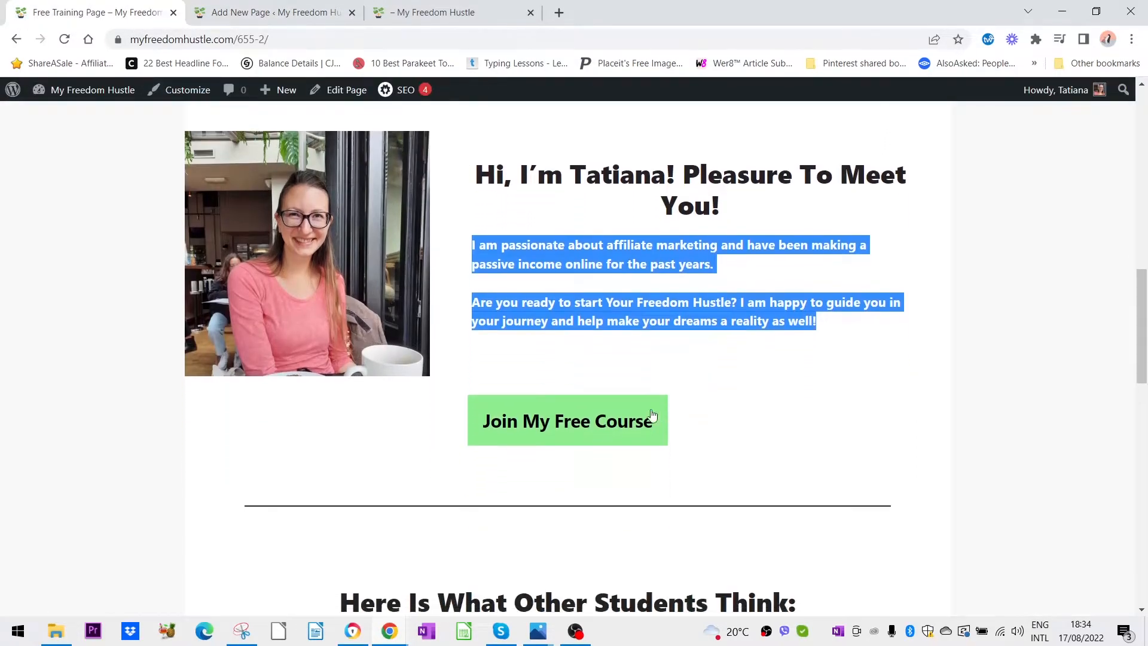
pyautogui.click(253, 13)
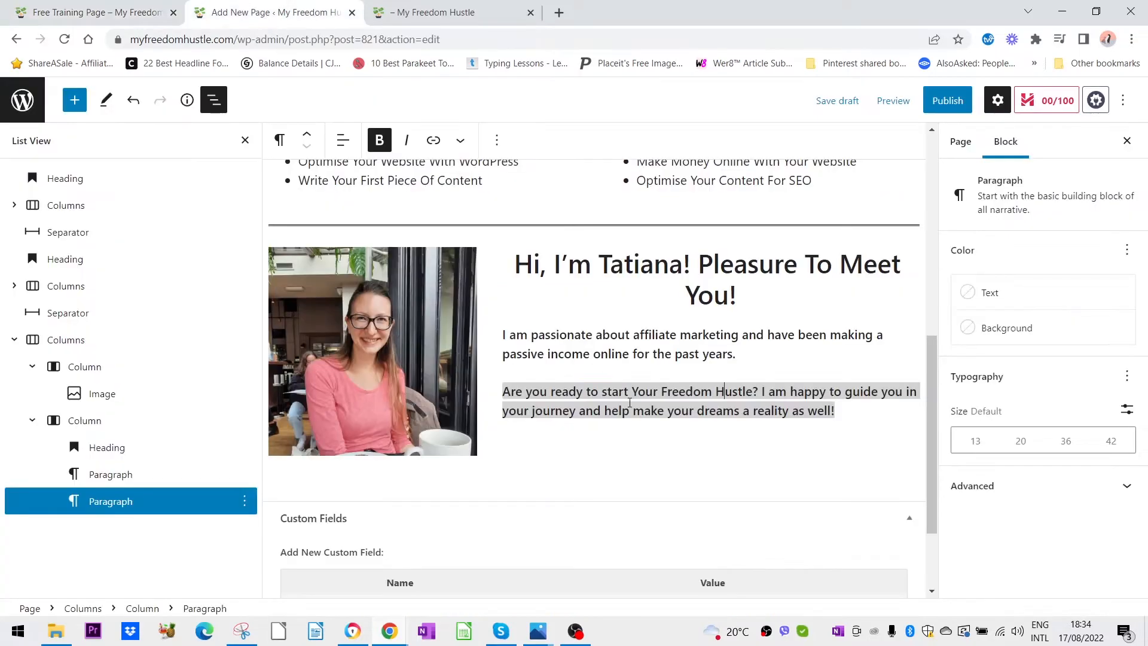
pyautogui.click(803, 441)
pyautogui.click(855, 415)
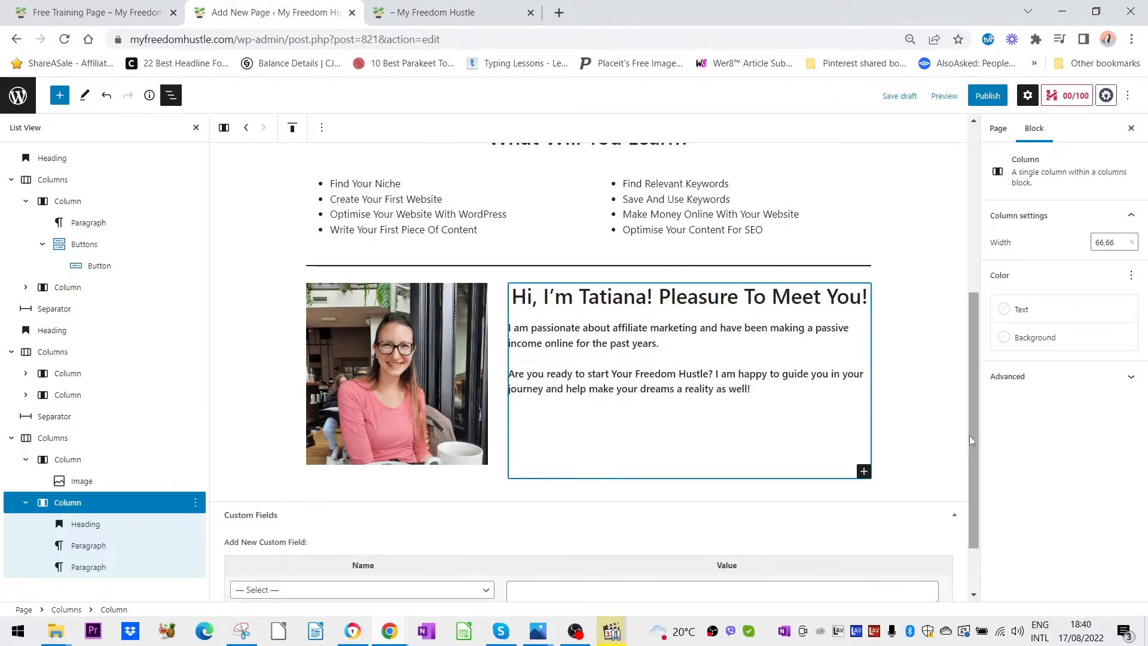
pyautogui.moveTo(969, 435); pyautogui.dragTo(973, 318)
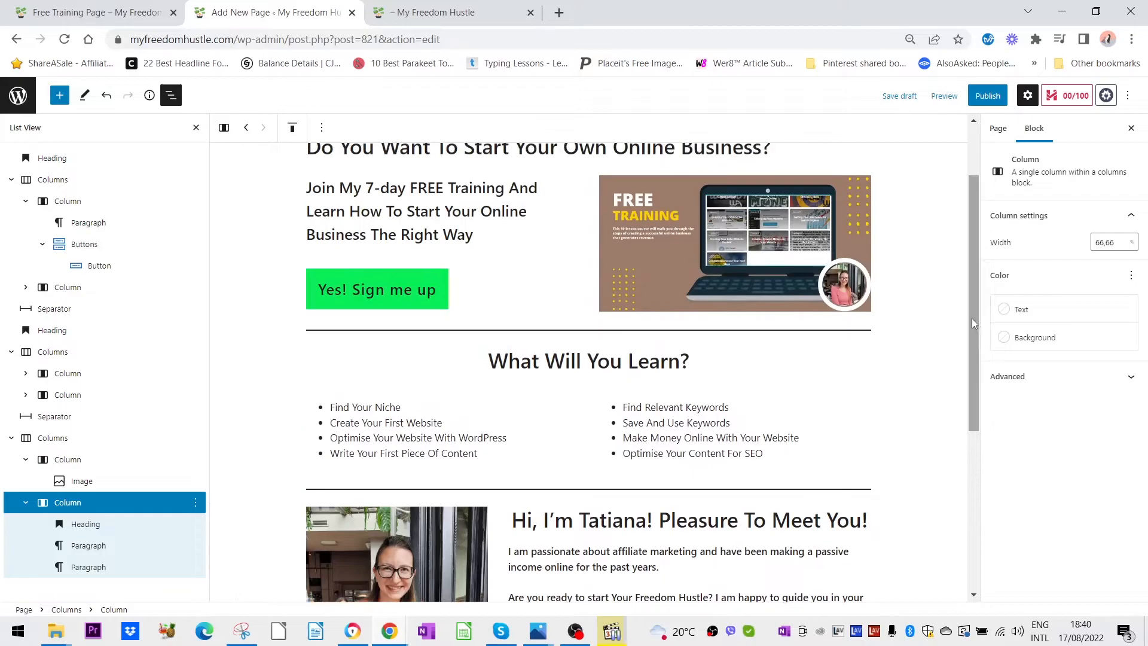
pyautogui.click(447, 289)
pyautogui.click(478, 289)
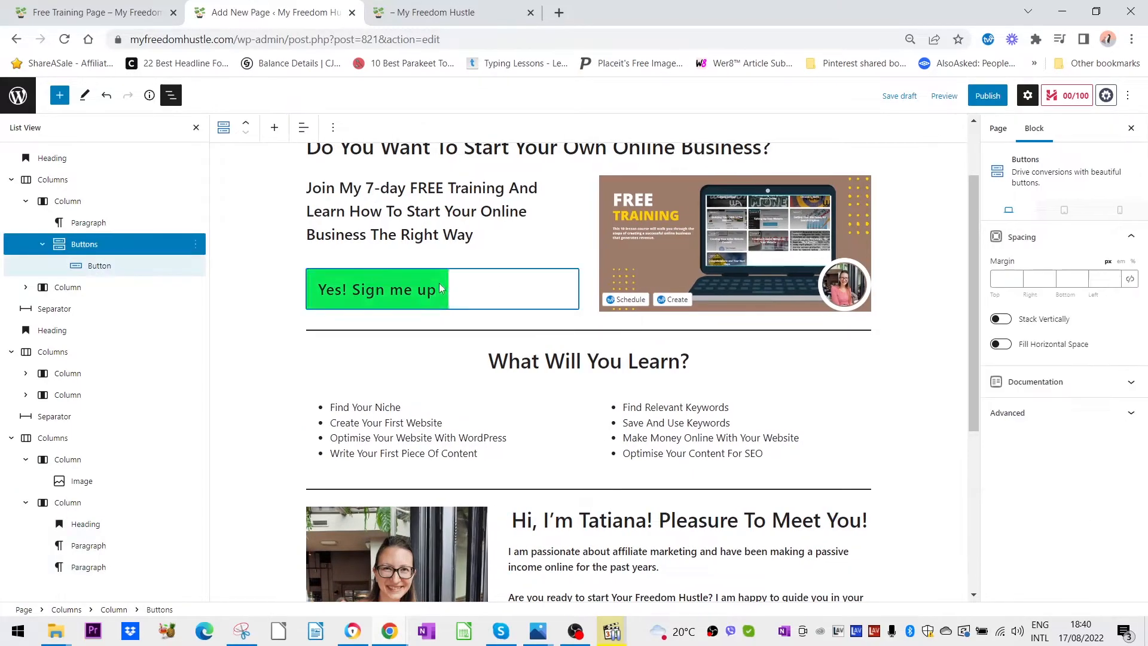
pyautogui.rightClick(483, 289)
pyautogui.press('Escape')
pyautogui.click(333, 128)
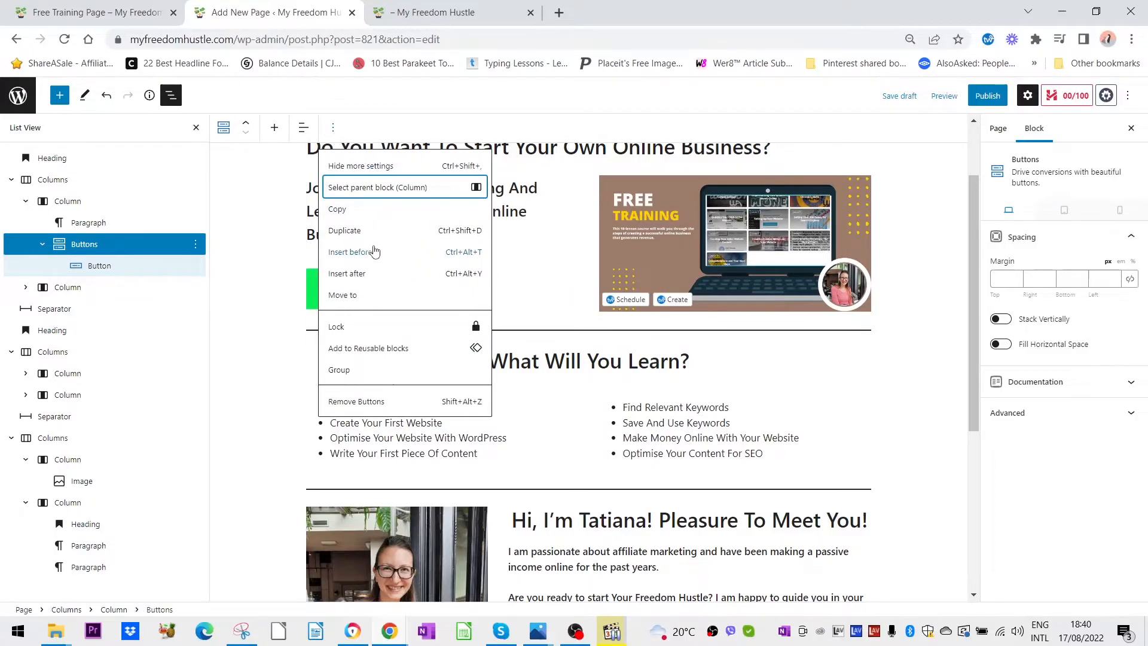
pyautogui.click(338, 212)
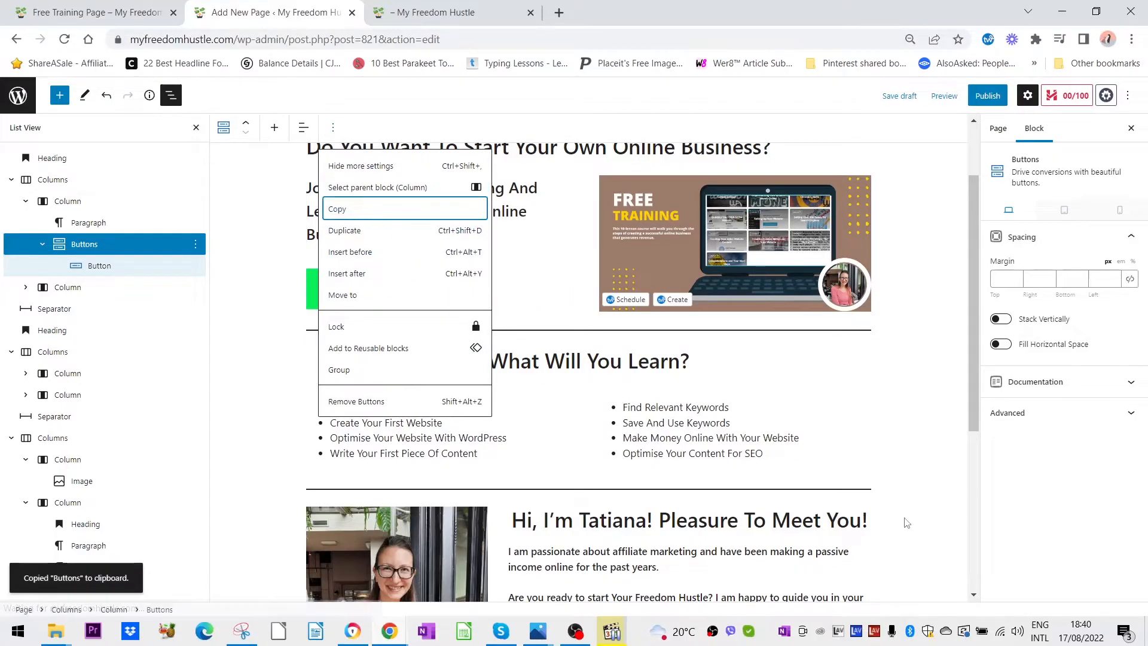
# Paste the copied Buttons block below the second introduction paragraph in the wide column beside the photo.
pyautogui.click(897, 521)
pyautogui.scroll(-4, 617, 402)
pyautogui.click(522, 402)
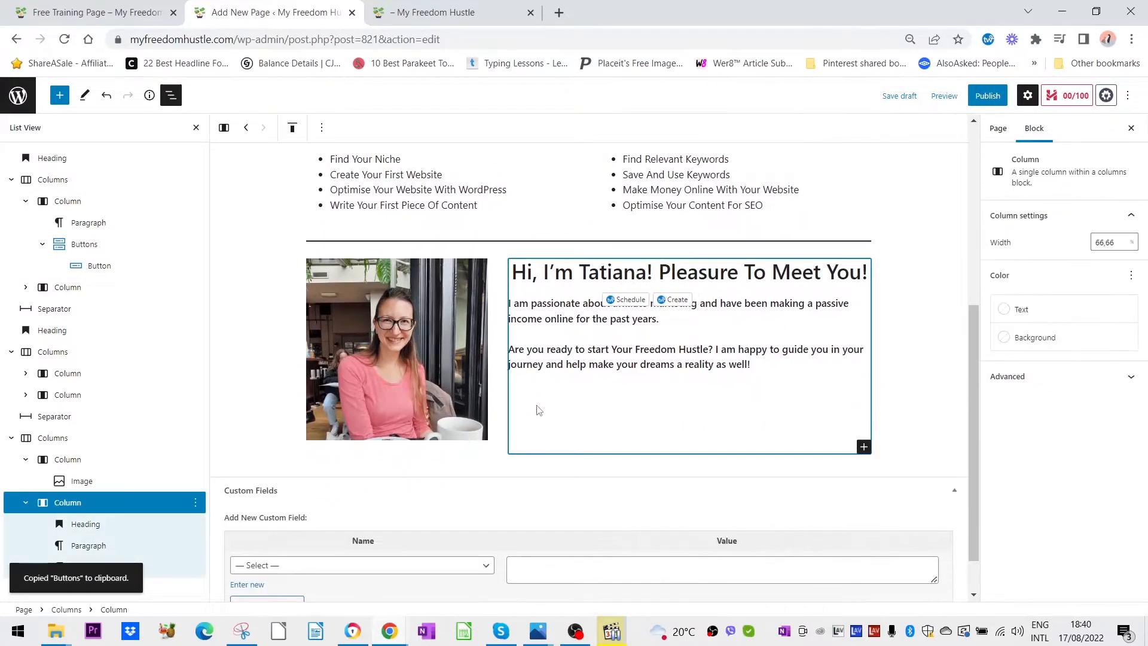
pyautogui.click(770, 368)
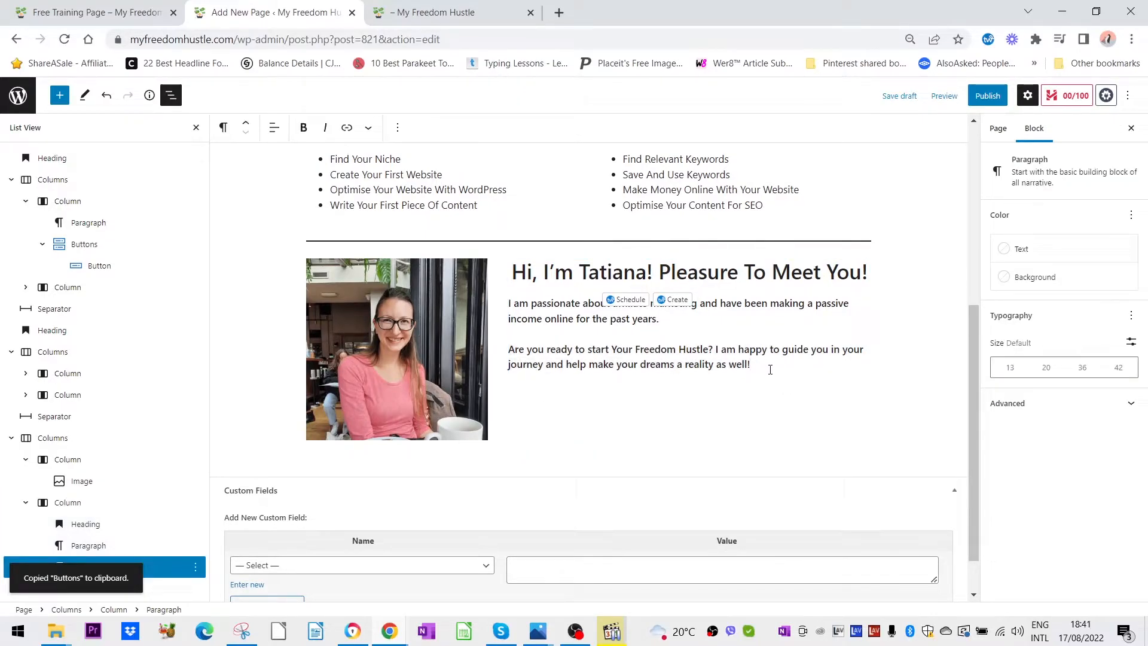
pyautogui.press('Return')
pyautogui.hotkey('ctrl', 'v')
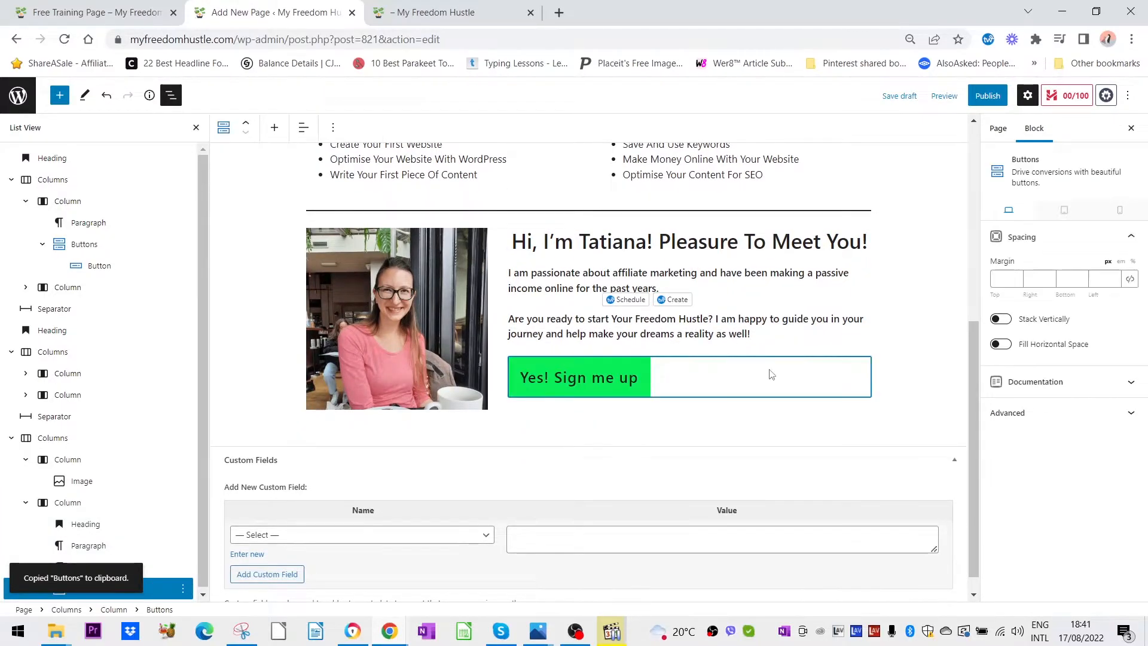
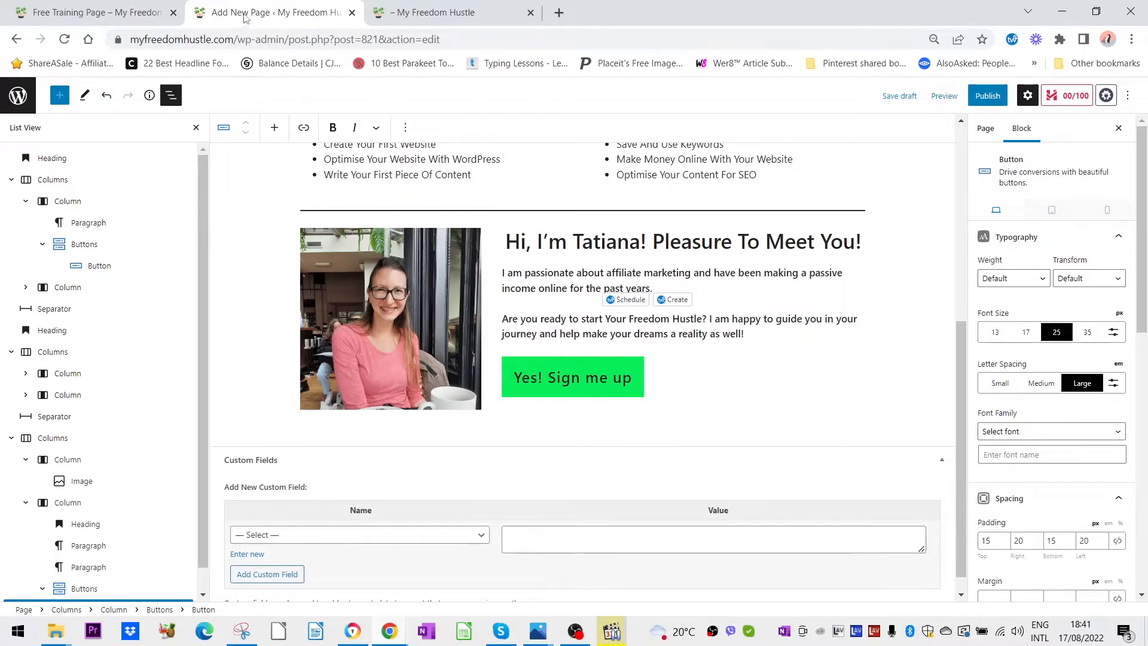
# Change the label of the button beside the photo to "Join My Free Course", as on the example page.
pyautogui.click(122, 13)
pyautogui.scroll(-10, 423, 396)
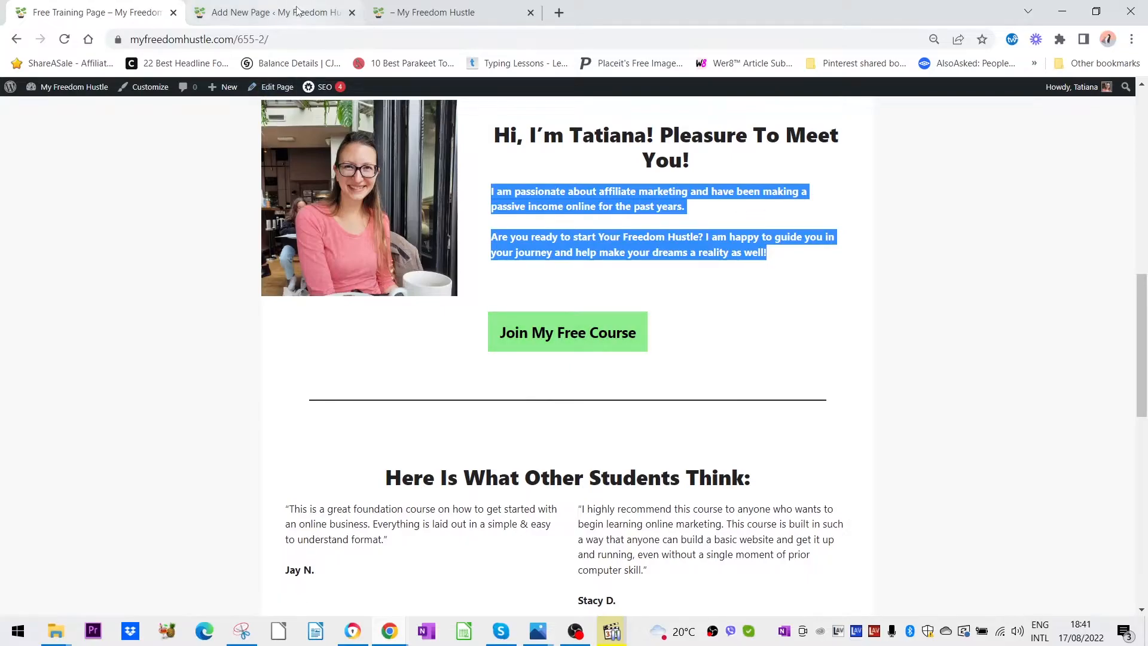
pyautogui.click(272, 12)
pyautogui.moveTo(518, 377); pyautogui.dragTo(618, 375)
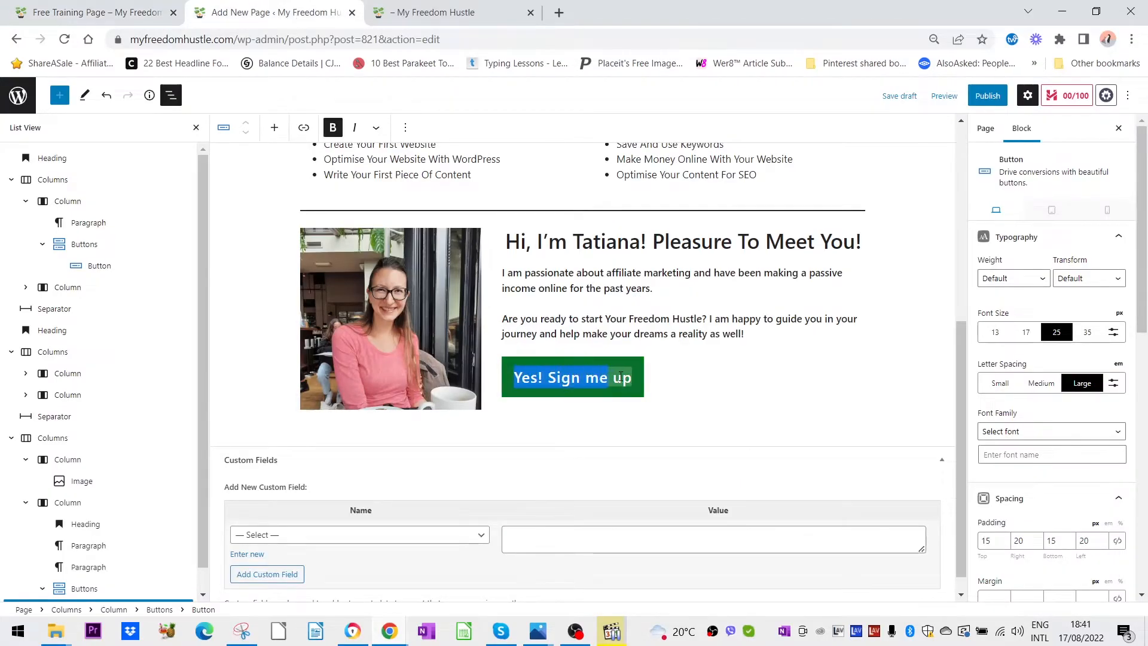
pyautogui.write('Join')
pyautogui.press('BackSpace')
pyautogui.press('BackSpace')
pyautogui.write('in My Free V')
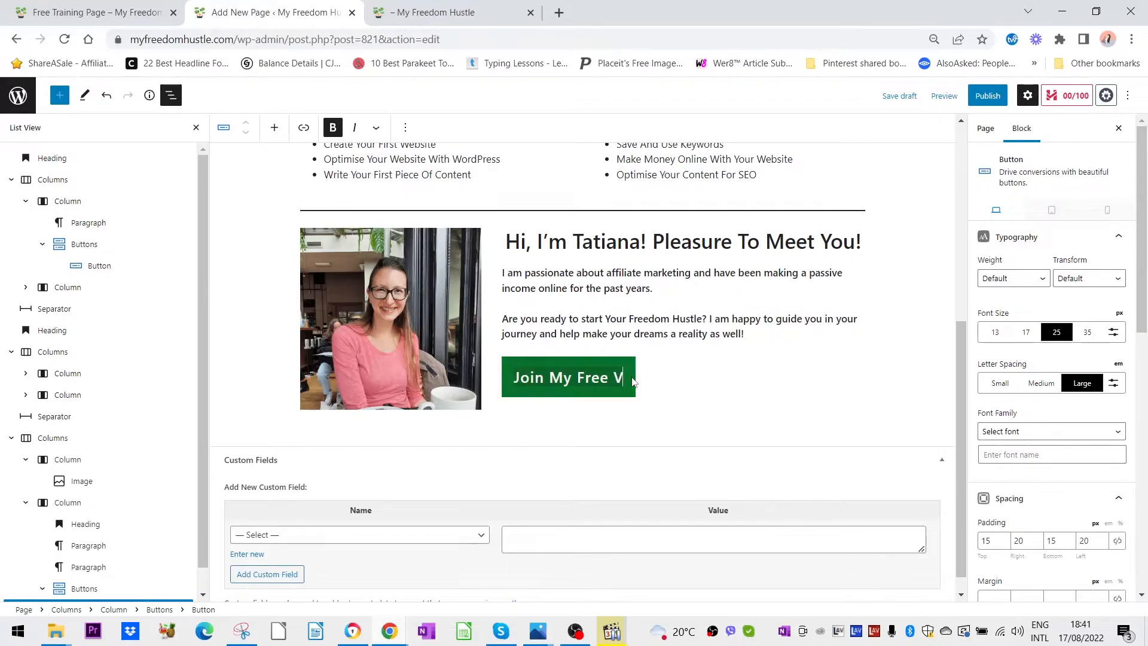
pyautogui.press('BackSpace')
pyautogui.write('Course')
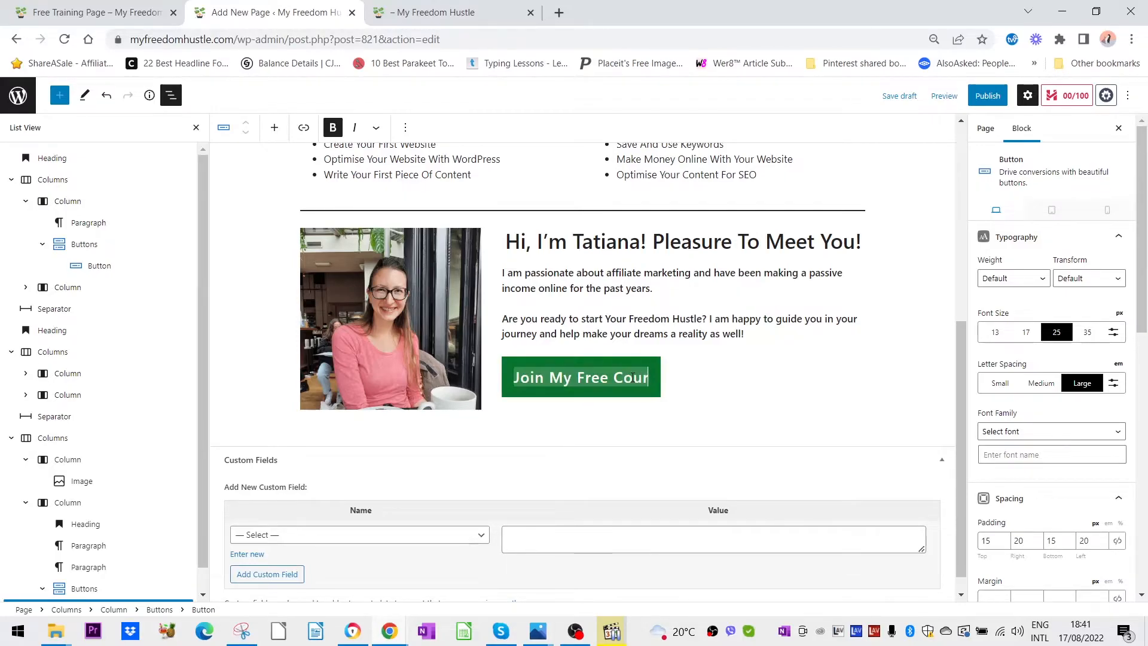
pyautogui.click(747, 393)
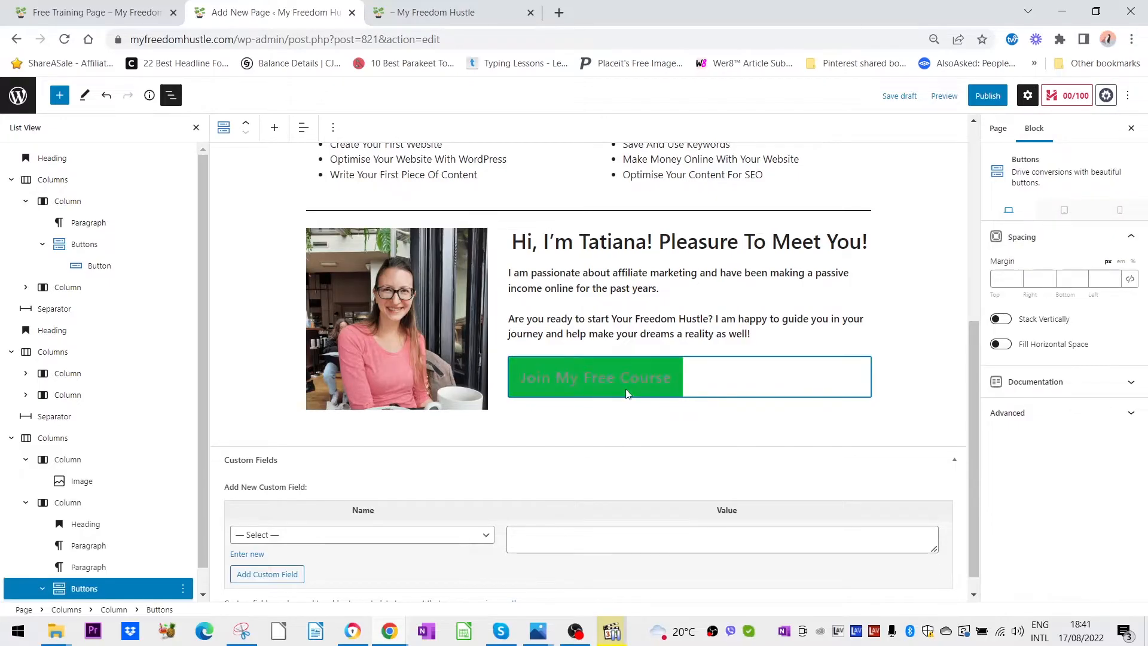
# Set the hover text colour of the "Join My Free Course" button to the palette's dark contrast colour.
pyautogui.click(665, 380)
pyautogui.click(586, 380)
pyautogui.tripleClick(627, 375)
pyautogui.scroll(-5, 1044, 473)
pyautogui.scroll(-2, 1045, 472)
pyautogui.click(1115, 426)
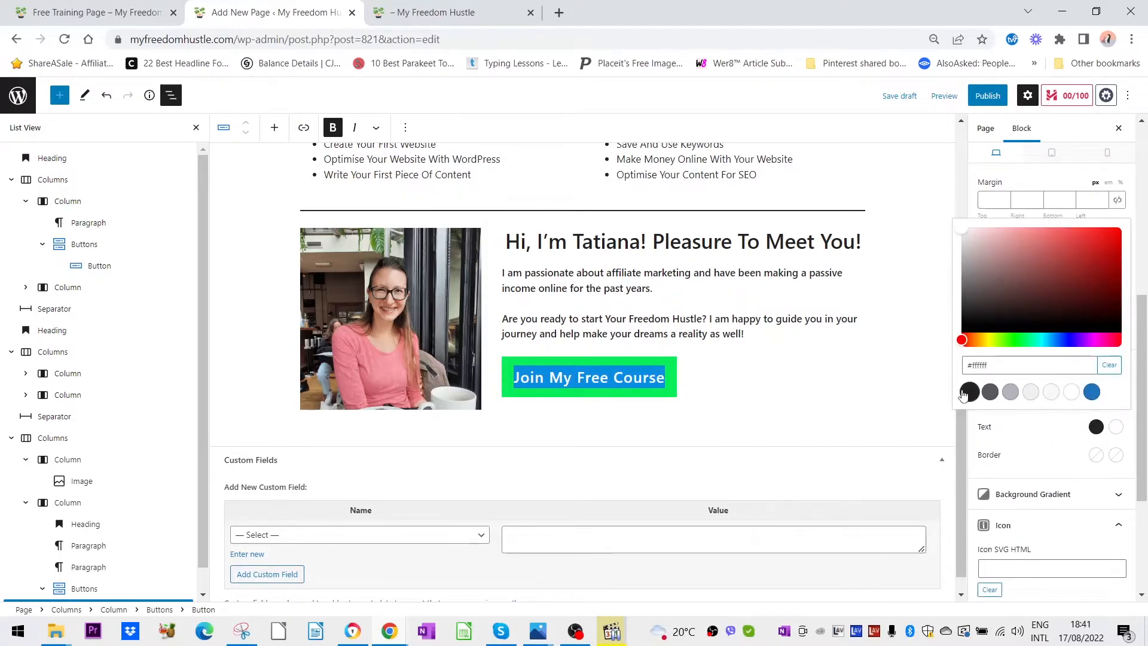
pyautogui.click(969, 393)
pyautogui.click(962, 421)
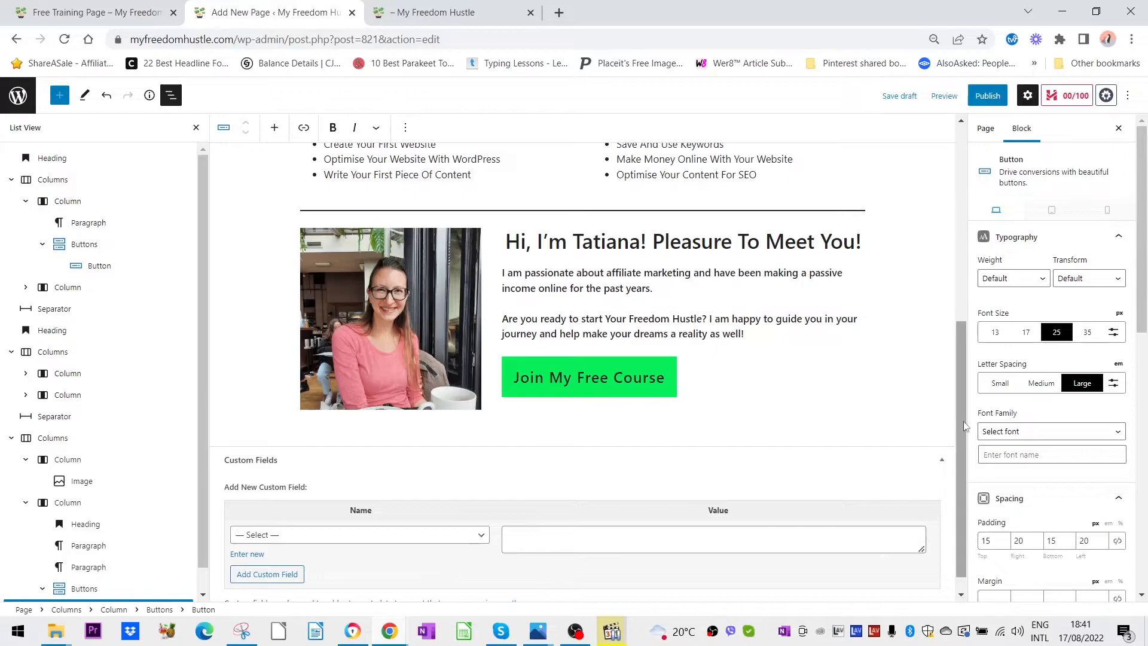
# Set the hover text colour of the "Yes! Sign me up" button to the dark contrast colour, var(--contrast).
pyautogui.scroll(7, 962, 421)
pyautogui.click(385, 386)
pyautogui.tripleClick(386, 386)
pyautogui.scroll(-5, 1094, 478)
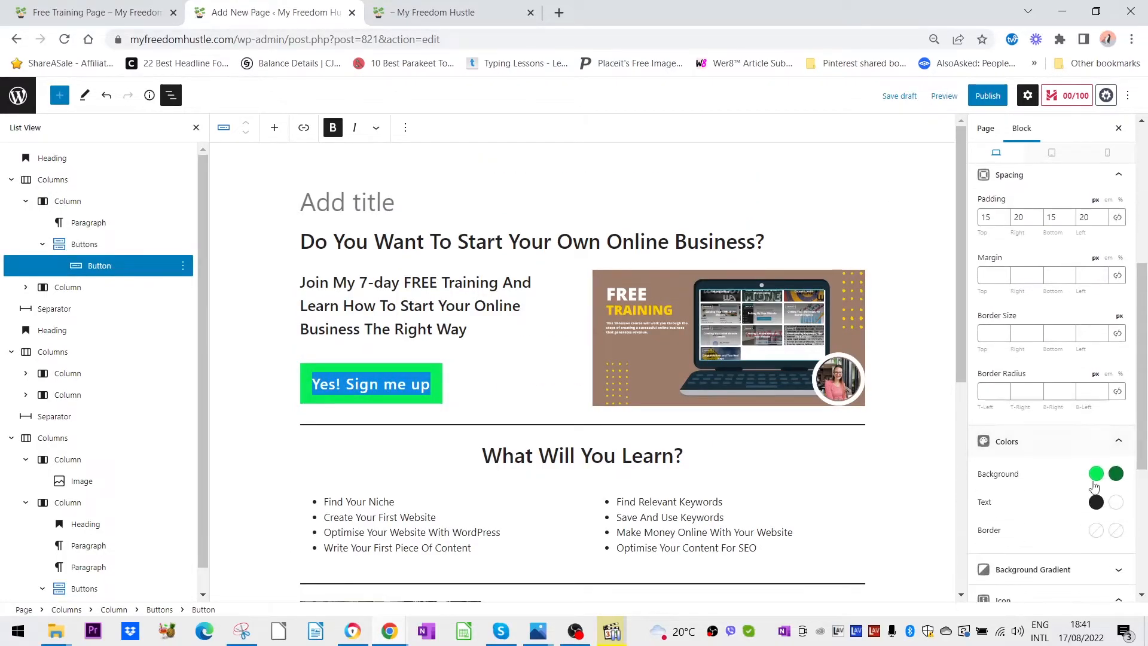
pyautogui.click(1116, 503)
pyautogui.click(970, 467)
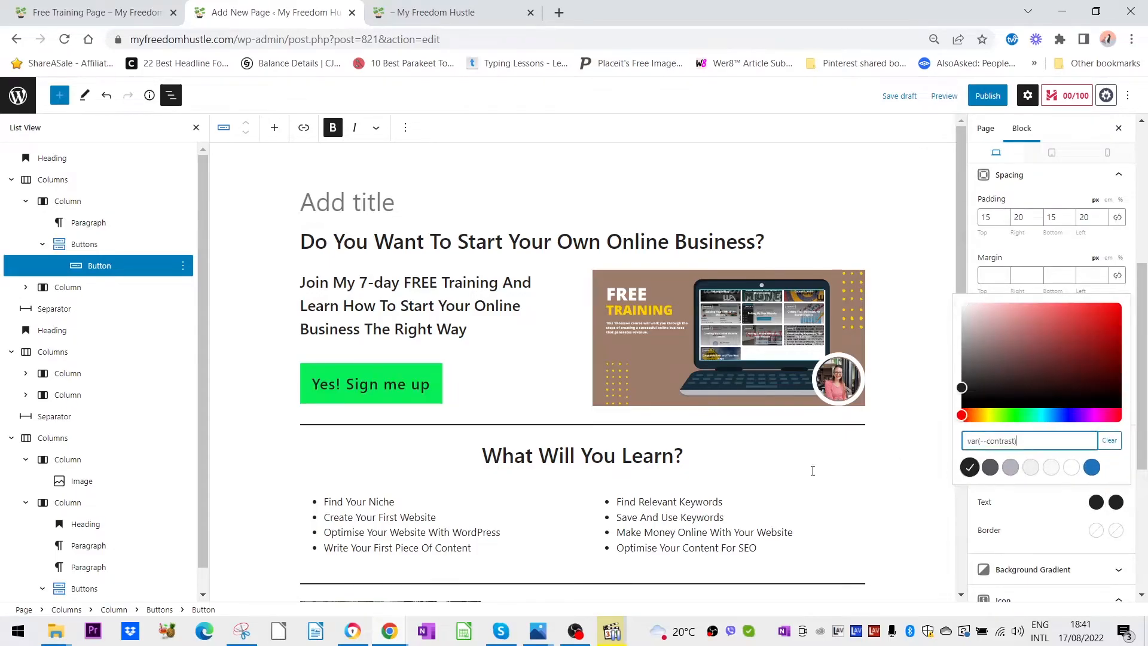
pyautogui.click(771, 495)
# Duplicate the separator above the photo introduction section and move the copy below that section, matching the example page.
pyautogui.scroll(-6, 759, 495)
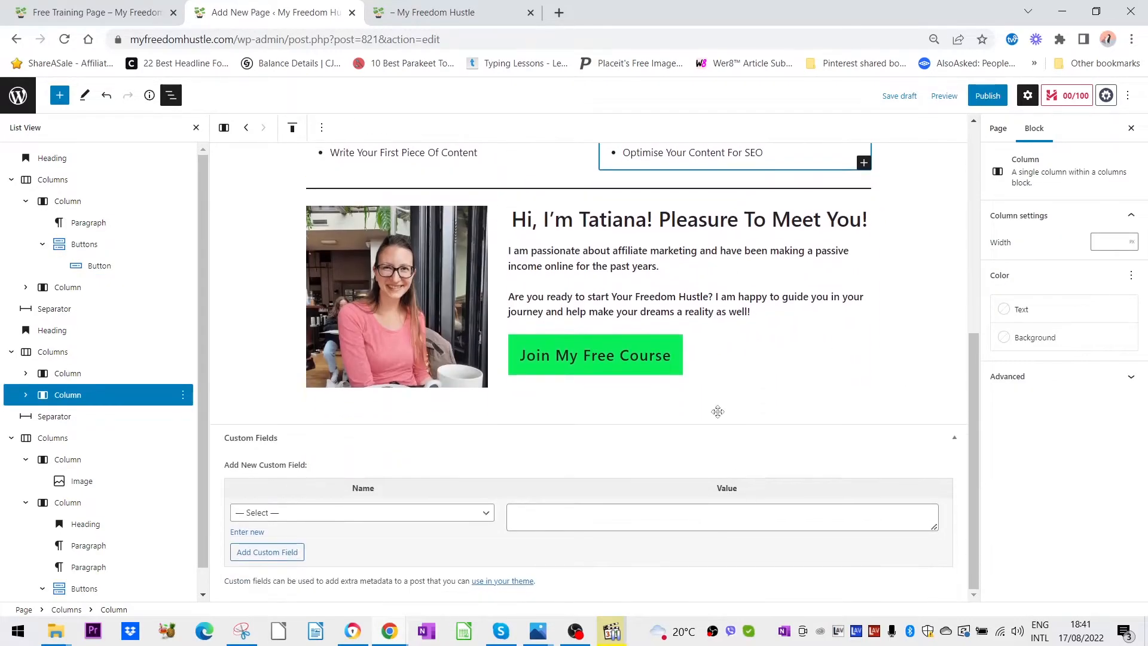
pyautogui.click(95, 12)
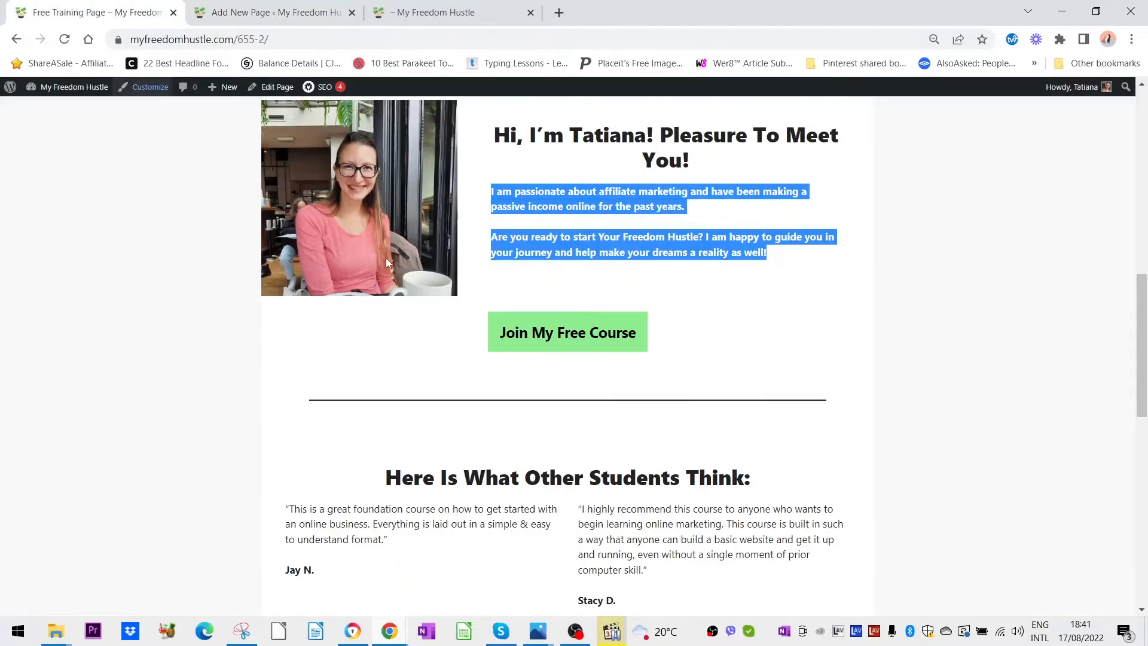
pyautogui.scroll(-2, 538, 359)
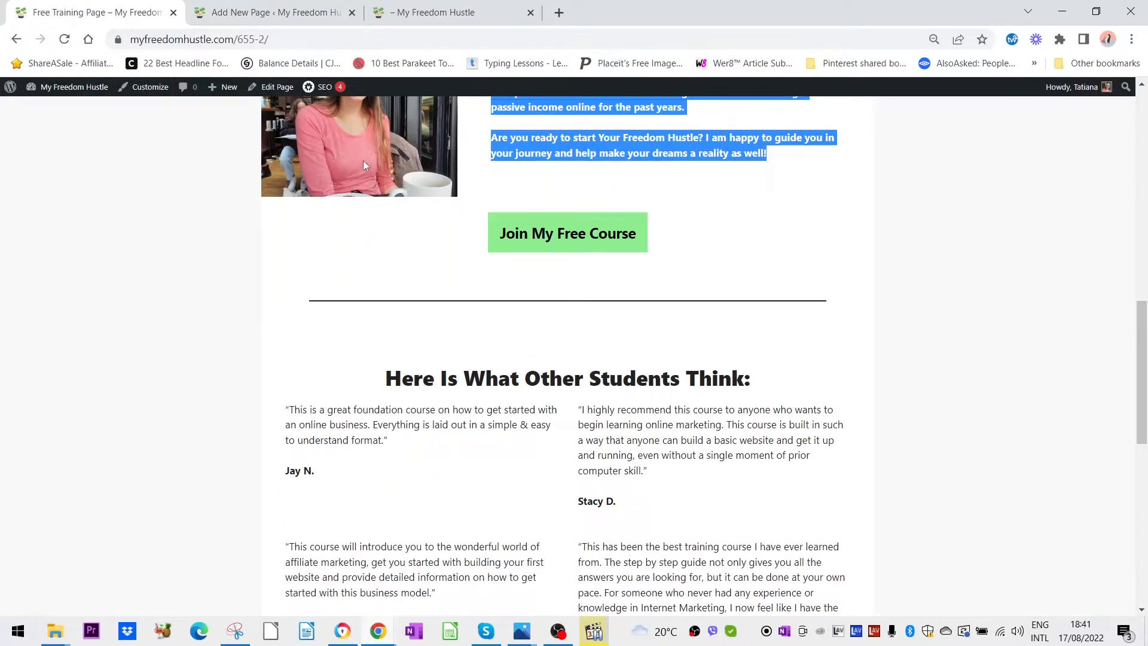
pyautogui.click(310, 17)
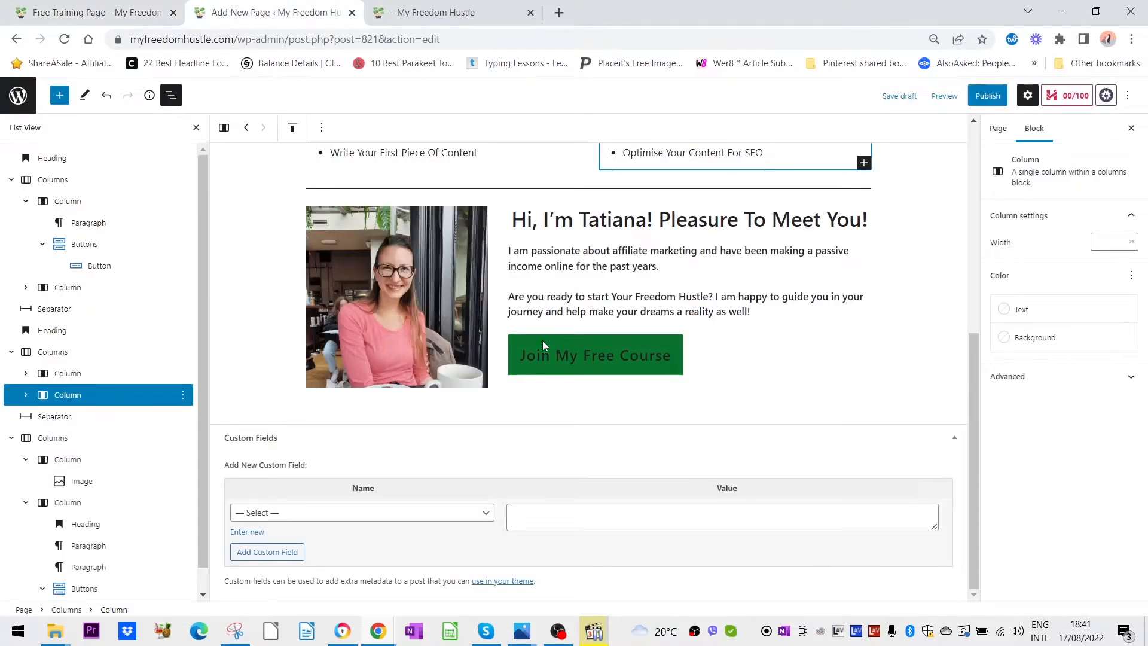
pyautogui.click(567, 189)
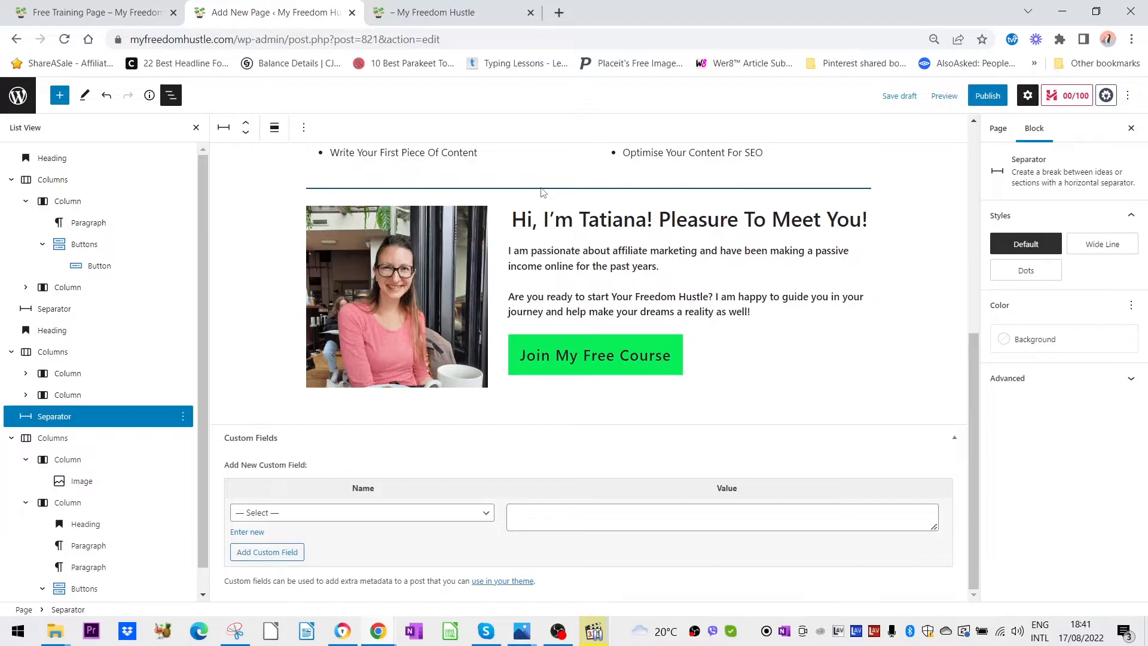
pyautogui.rightClick(541, 190)
pyautogui.click(304, 128)
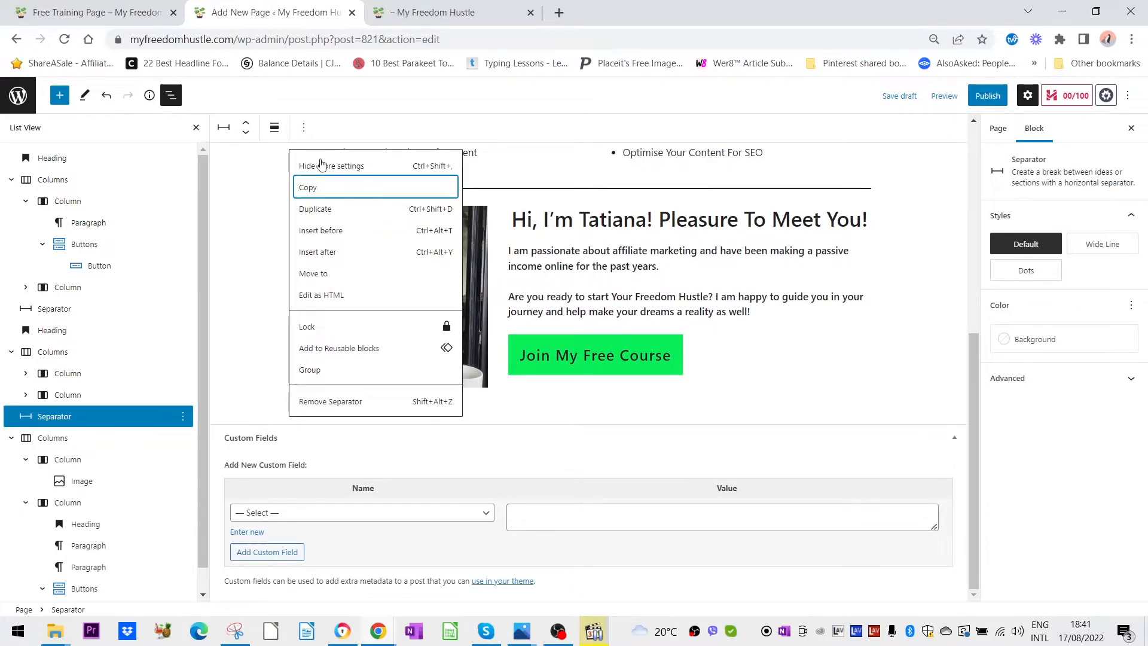
pyautogui.click(315, 209)
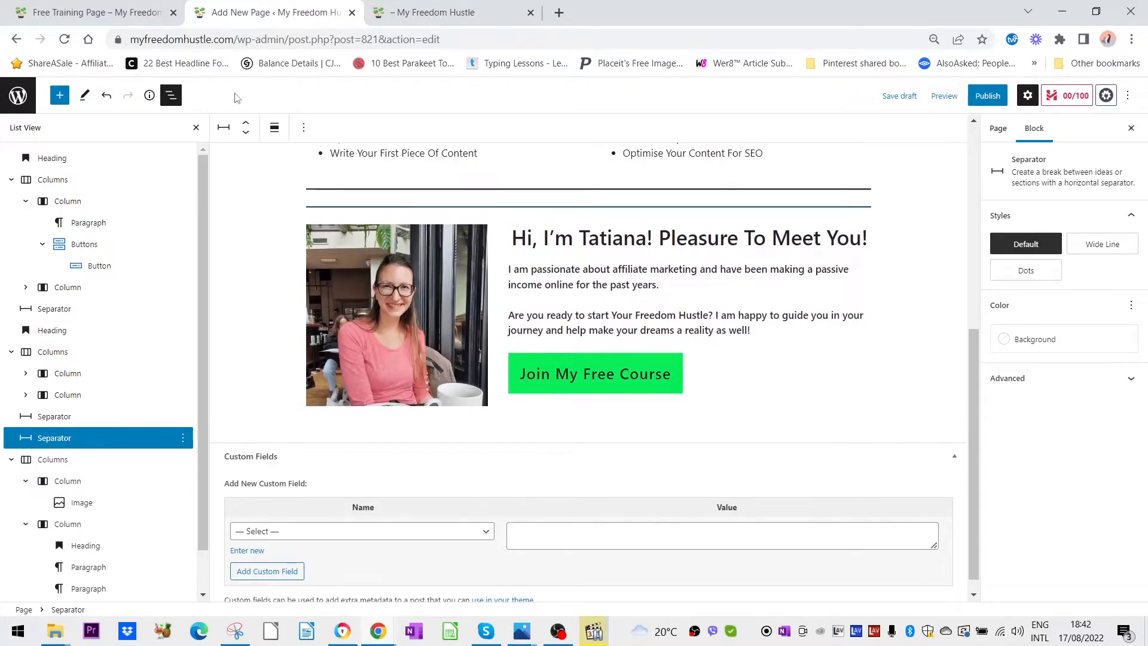
pyautogui.click(246, 132)
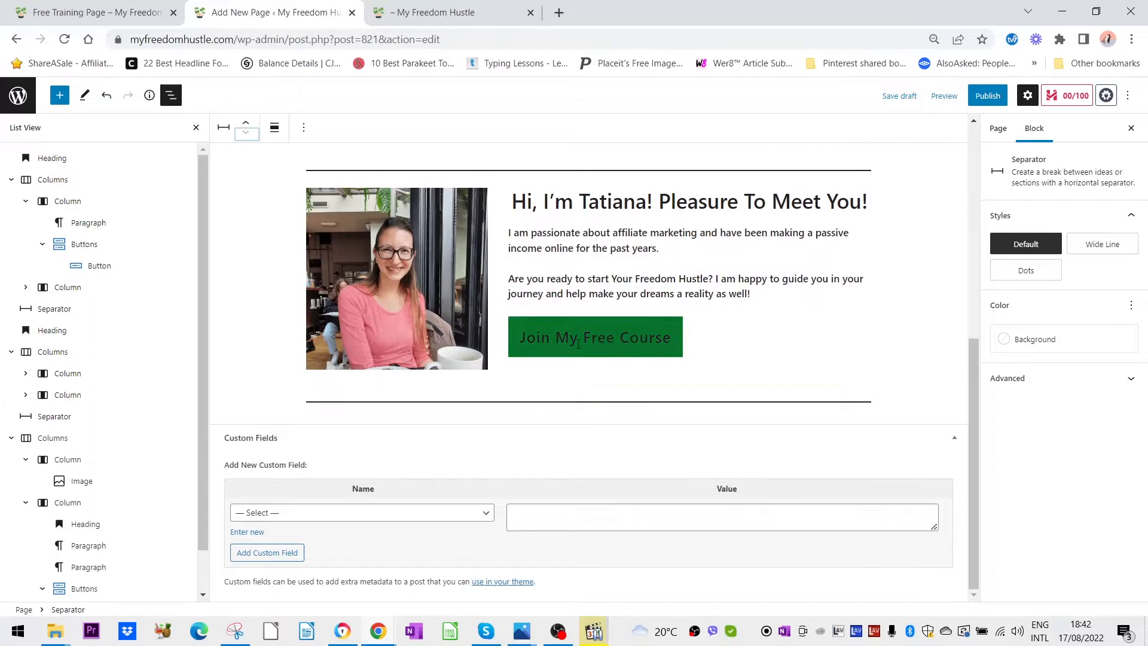
# Copy the "Here Is What Other Students Think:" heading text from the example page and return to the page editor.
pyautogui.click(121, 12)
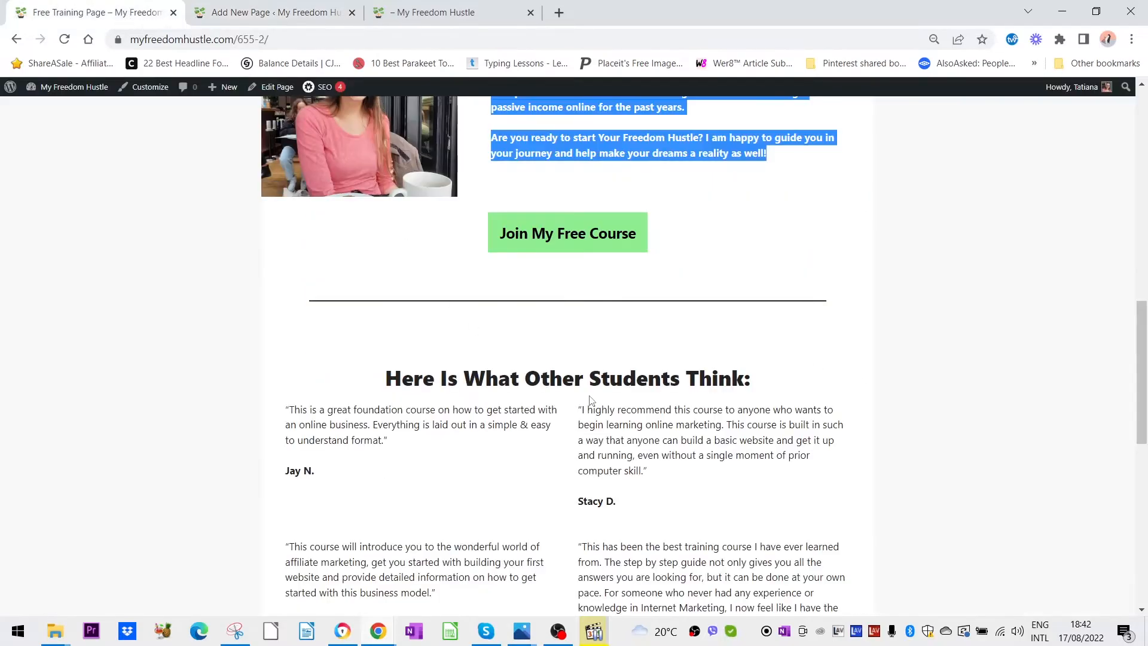
pyautogui.scroll(-2, 590, 399)
pyautogui.moveTo(417, 277); pyautogui.dragTo(648, 276)
pyautogui.click(281, 12)
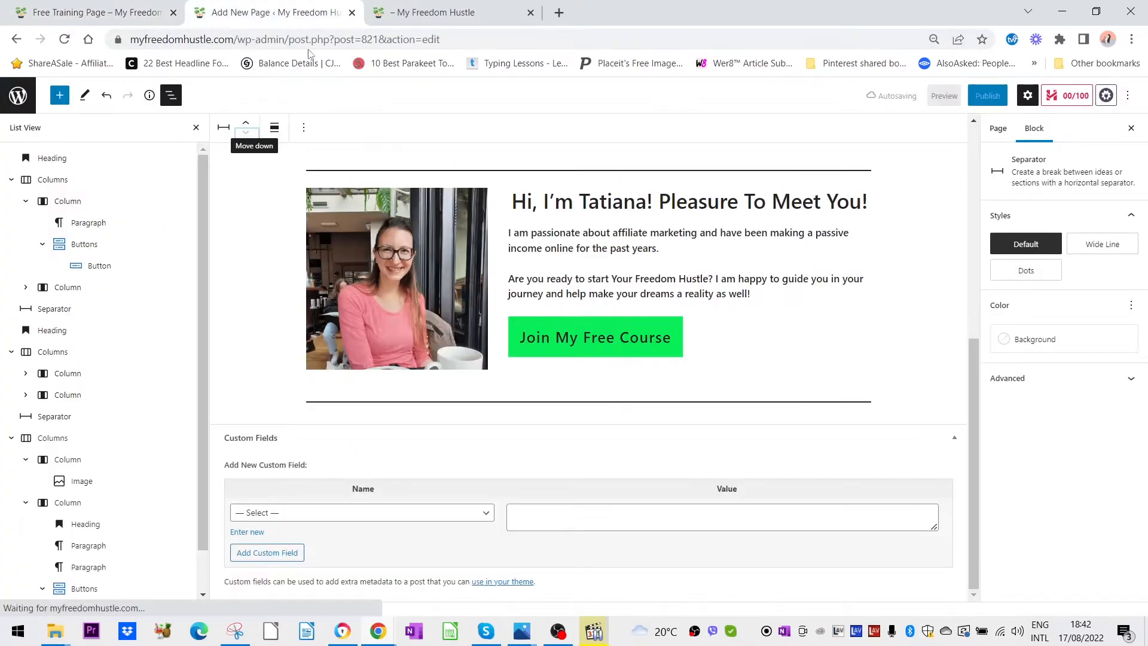
pyautogui.click(120, 12)
pyautogui.moveTo(383, 279); pyautogui.dragTo(752, 291)
pyautogui.hotkey('ctrl', 'c')
pyautogui.click(340, 23)
# Add a Heading block below the last separator and paste "Here Is What Other Students Think:" into it.
pyautogui.click(589, 415)
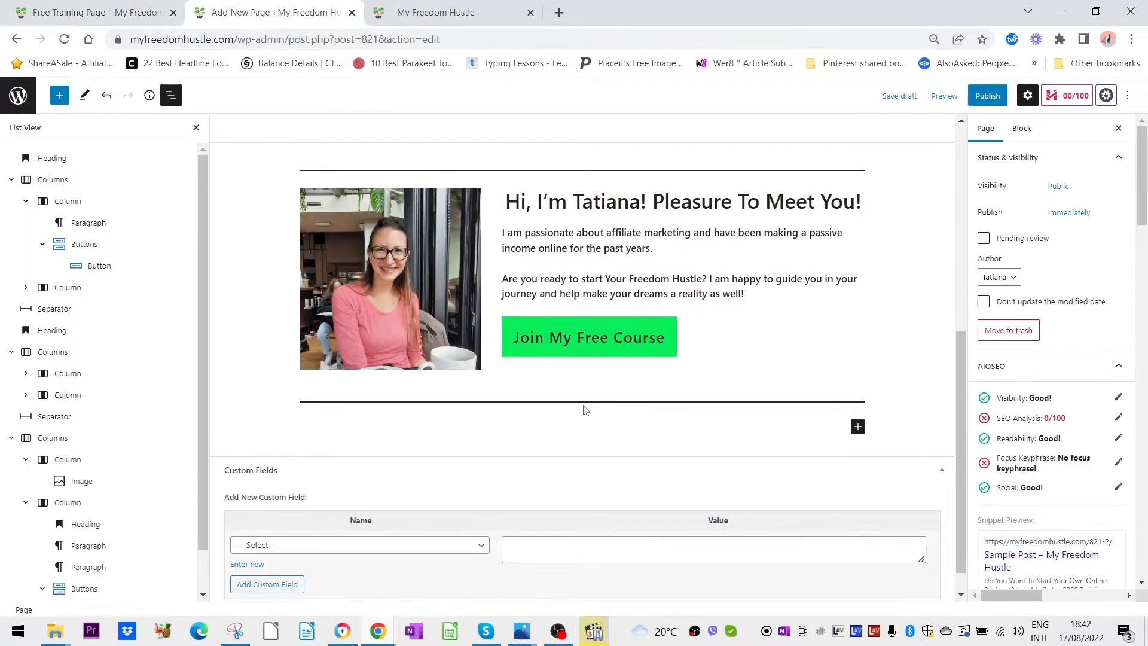
pyautogui.click(857, 426)
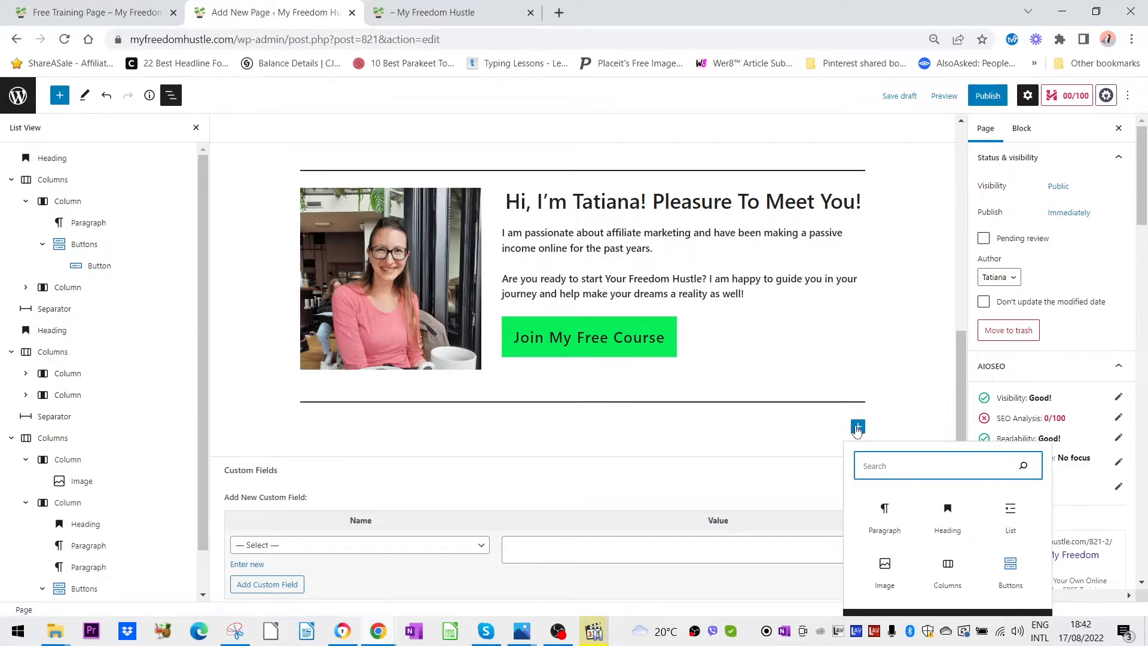
pyautogui.write('hea')
pyautogui.click(886, 242)
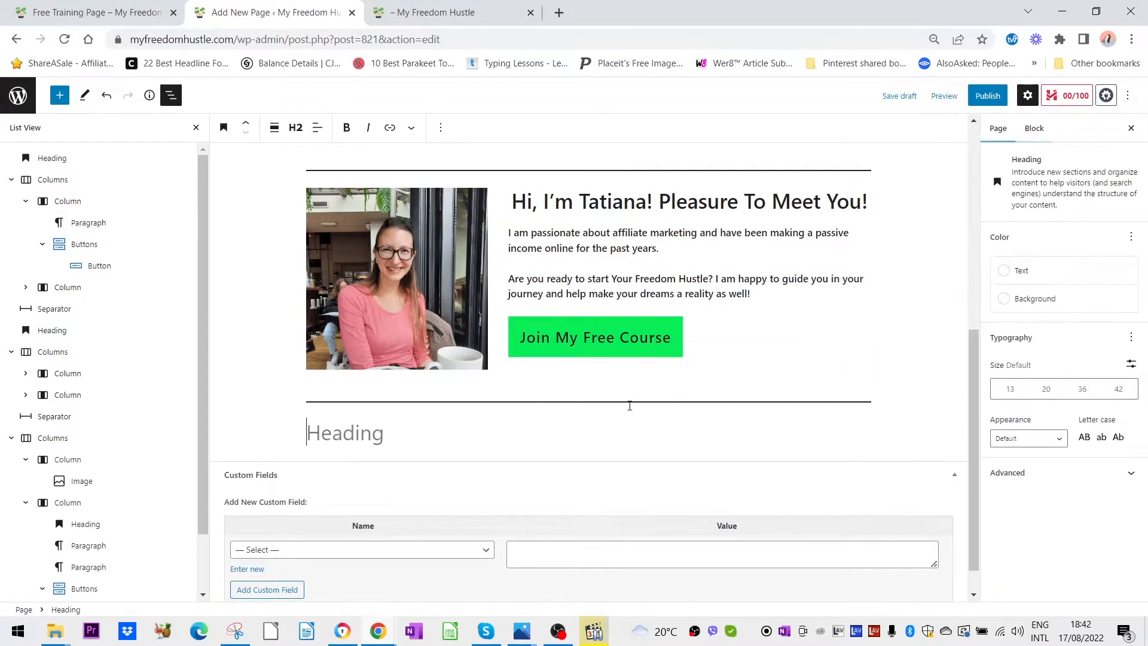
pyautogui.hotkey('ctrl', 'v')
# Make the whole "Here Is What Other Students Think:" heading bold.
pyautogui.scroll(-1, 653, 397)
pyautogui.moveTo(657, 395); pyautogui.dragTo(298, 396)
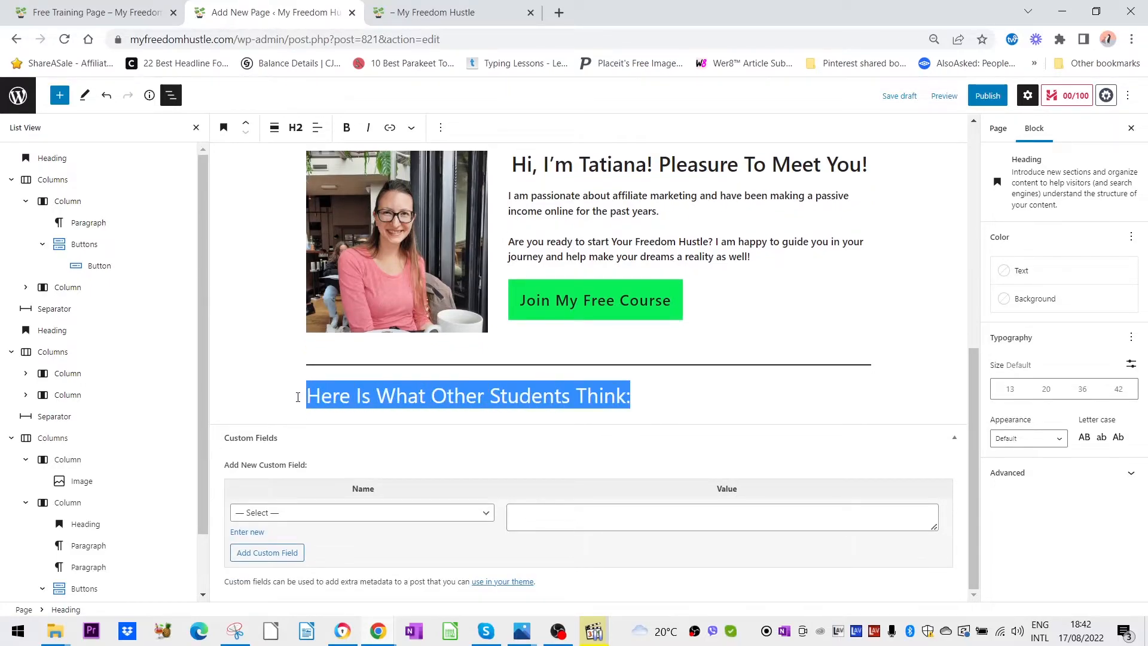
pyautogui.click(351, 132)
pyautogui.click(761, 395)
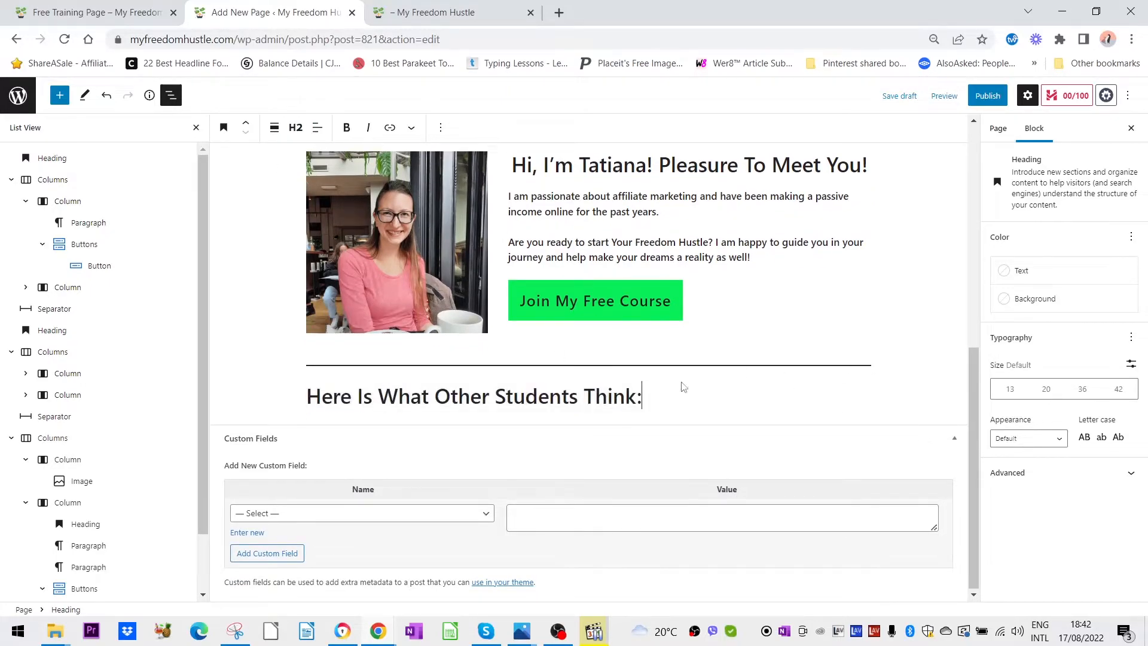
pyautogui.click(95, 11)
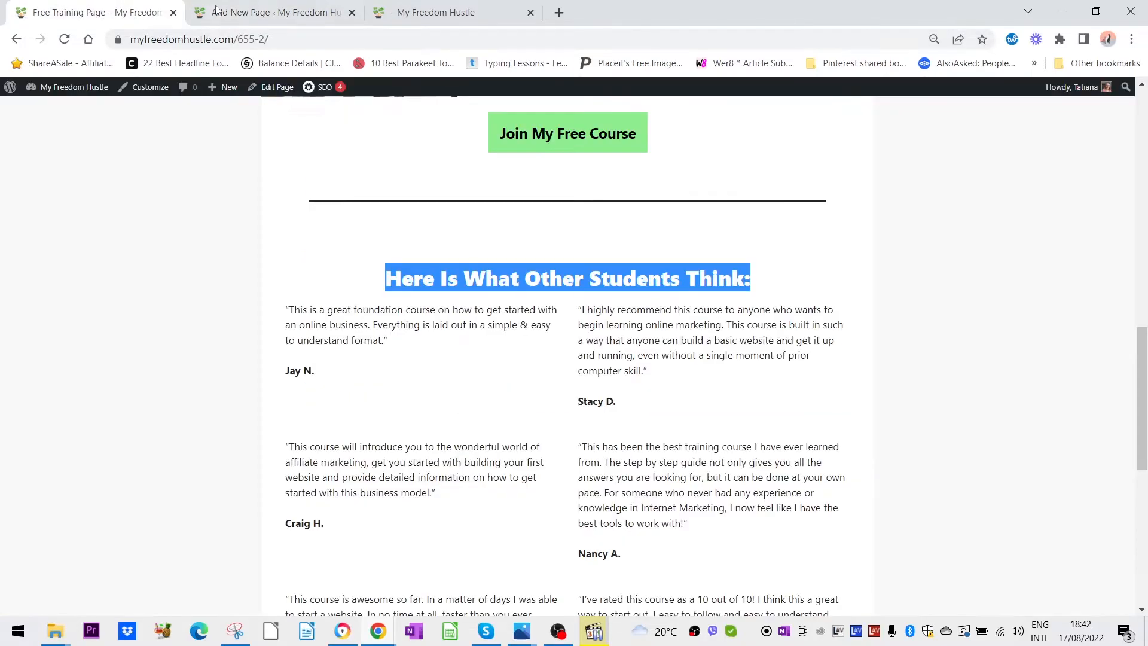
pyautogui.click(272, 12)
pyautogui.moveTo(635, 395); pyautogui.dragTo(301, 397)
pyautogui.click(276, 134)
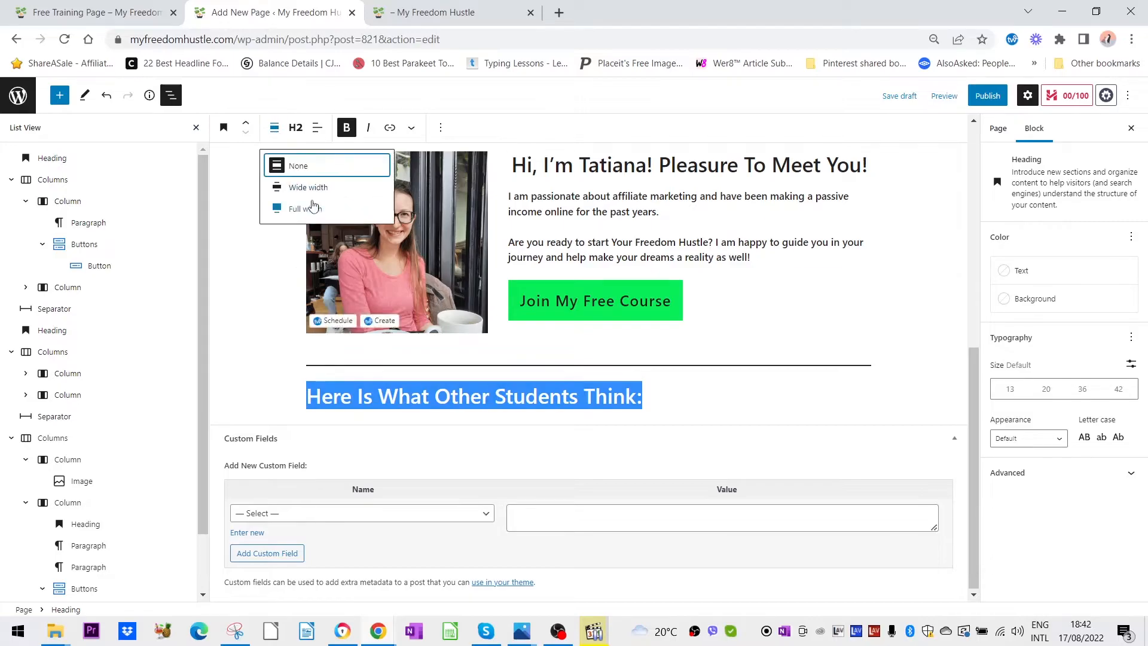
pyautogui.click(305, 196)
pyautogui.click(274, 132)
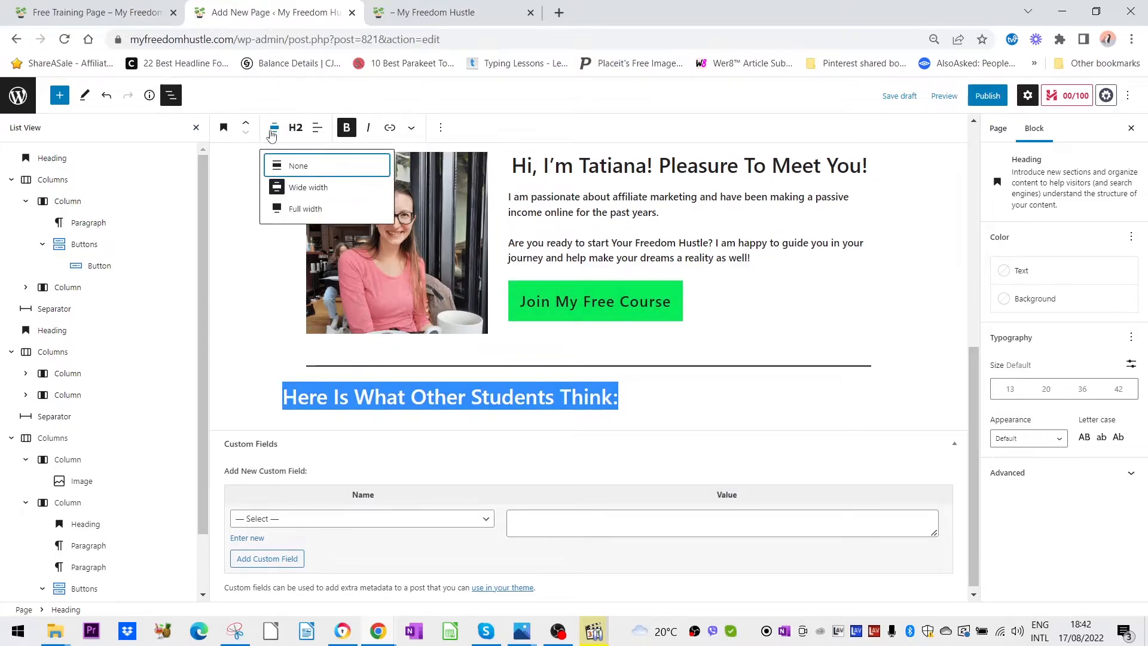
pyautogui.click(301, 188)
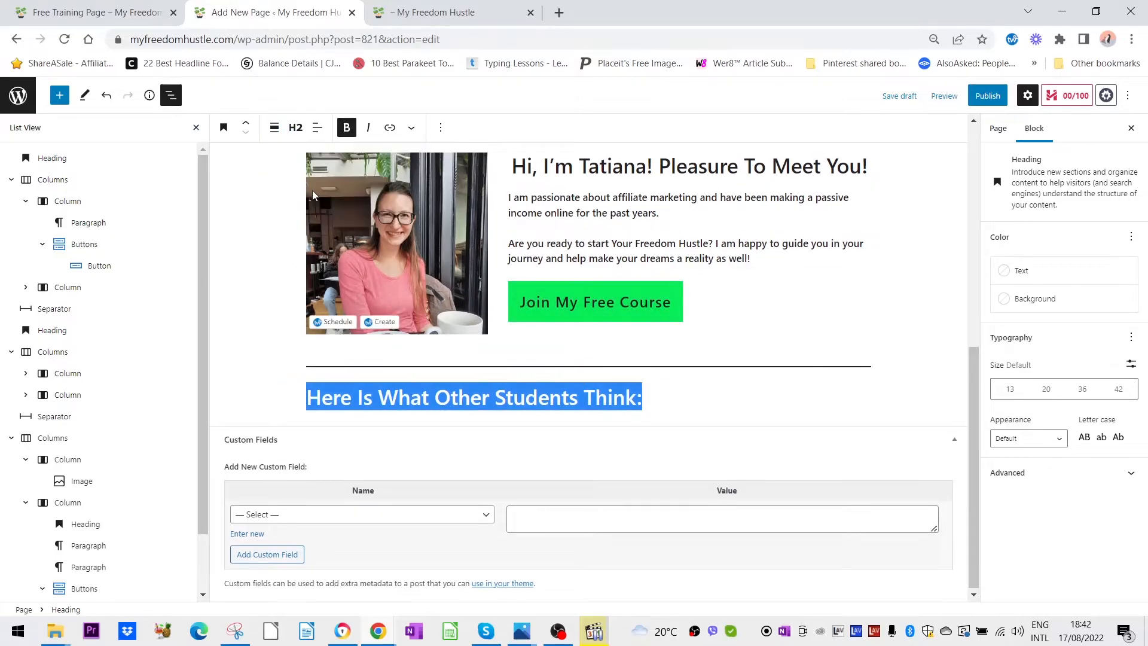
# Center the text of the "Here Is What Other Students Think:" heading.
pyautogui.click(317, 128)
pyautogui.click(349, 187)
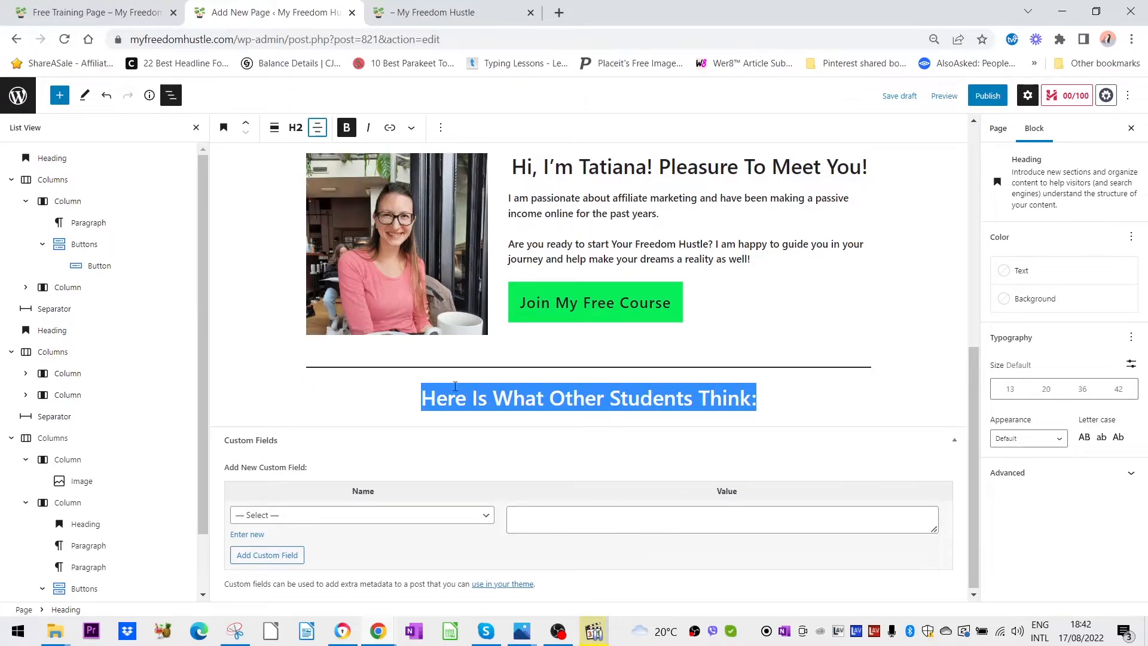
pyautogui.click(782, 399)
# Check the example page's testimonial layout and insert a Columns block with two equal columns below the "Here Is What Other Students Think:" heading.
pyautogui.click(119, 12)
pyautogui.scroll(-2, 499, 275)
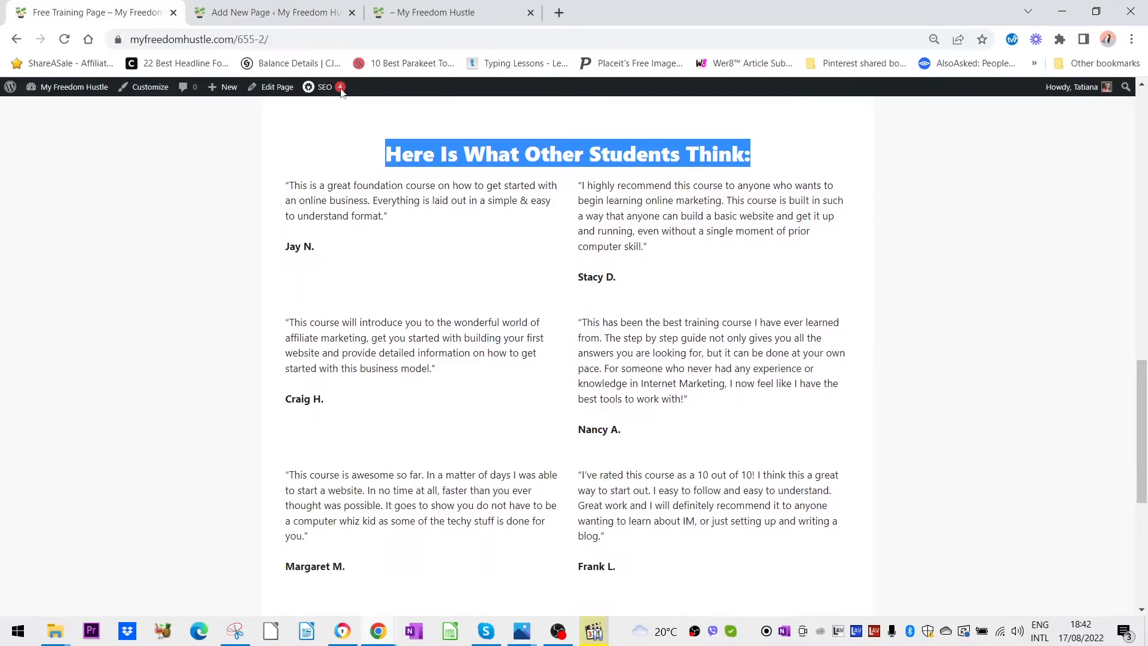
pyautogui.click(275, 14)
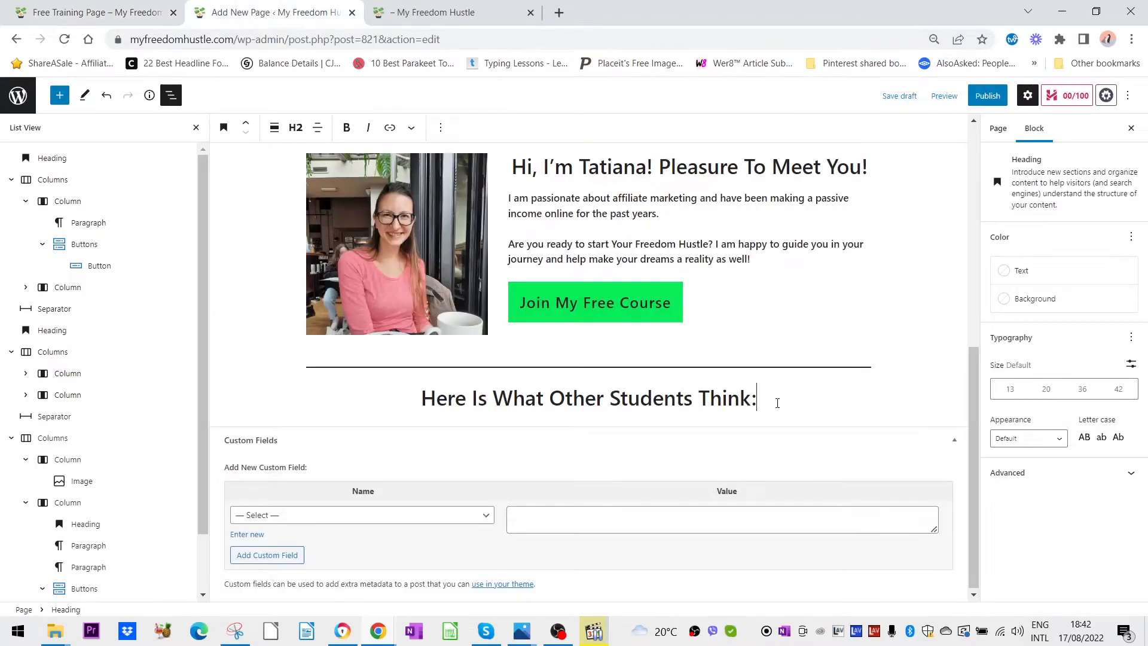
pyautogui.press('Return')
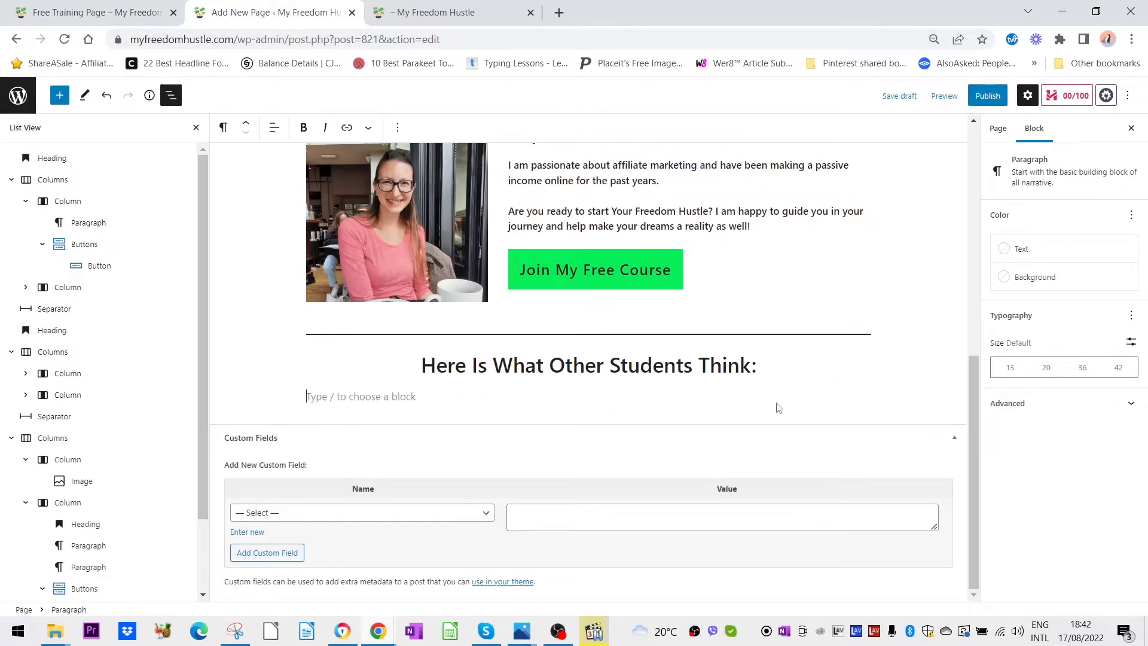
pyautogui.write('/colu')
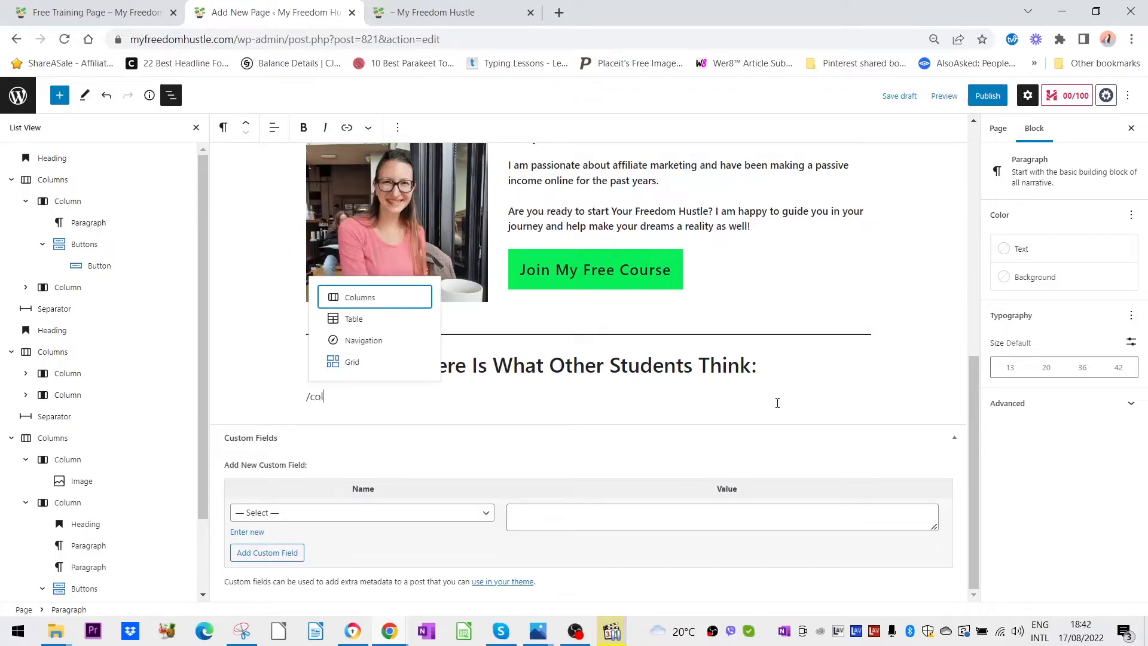
pyautogui.press('Return')
pyautogui.click(388, 470)
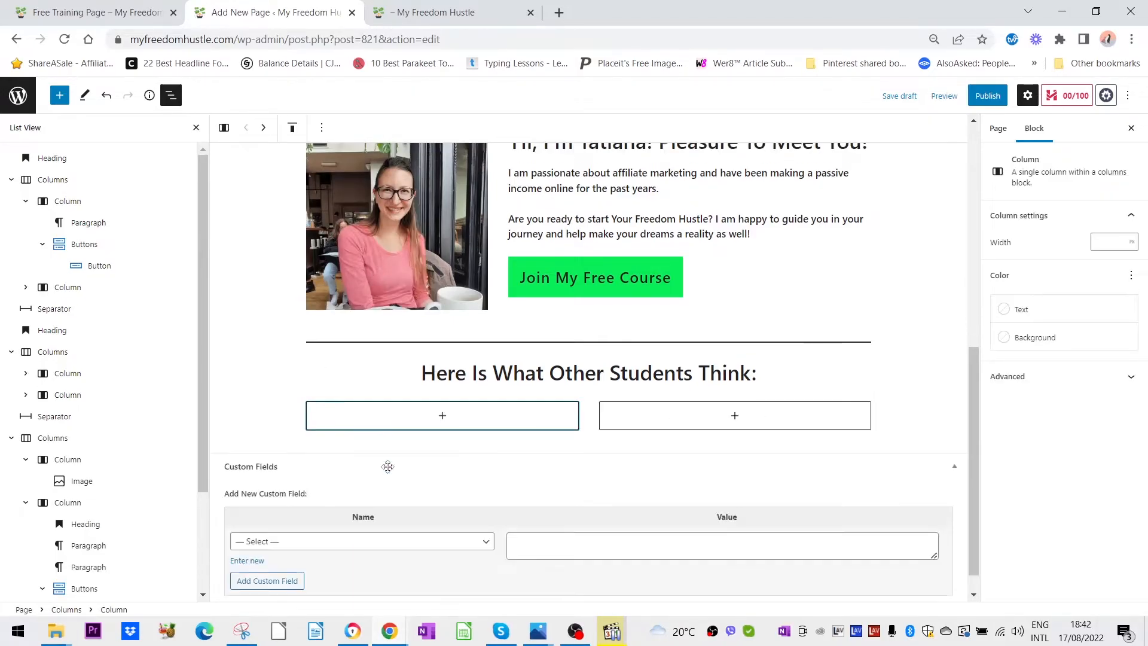
# Add a Paragraph block in the first column and fill it with the "This is a great foundation course" testimonial and its author from the example page.
pyautogui.click(441, 386)
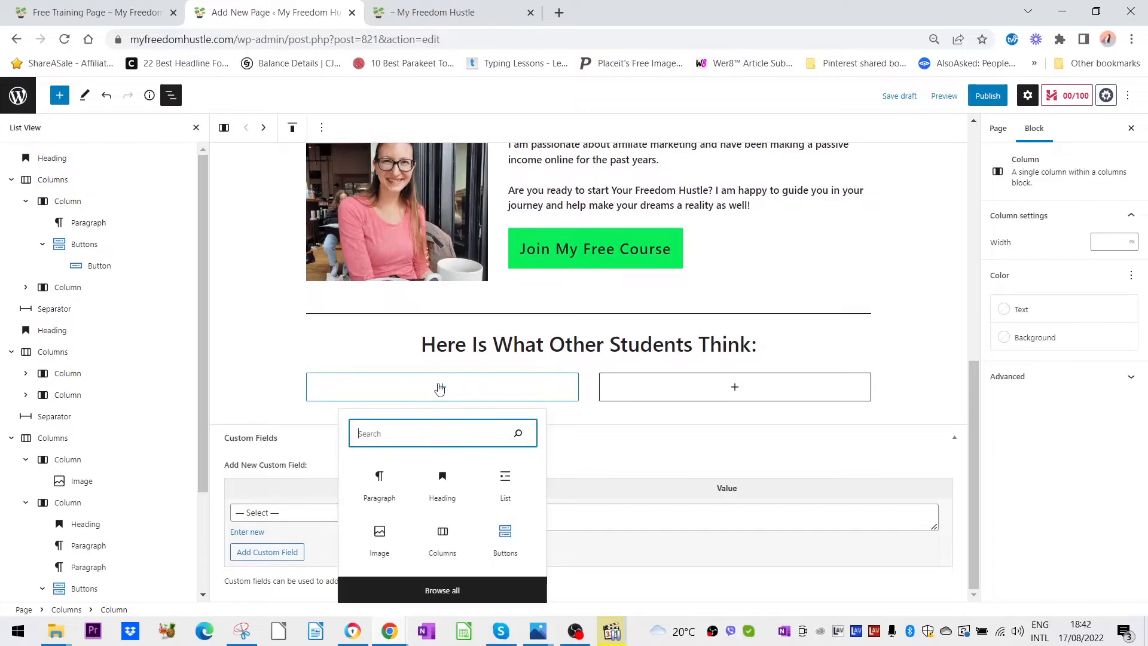
pyautogui.click(382, 485)
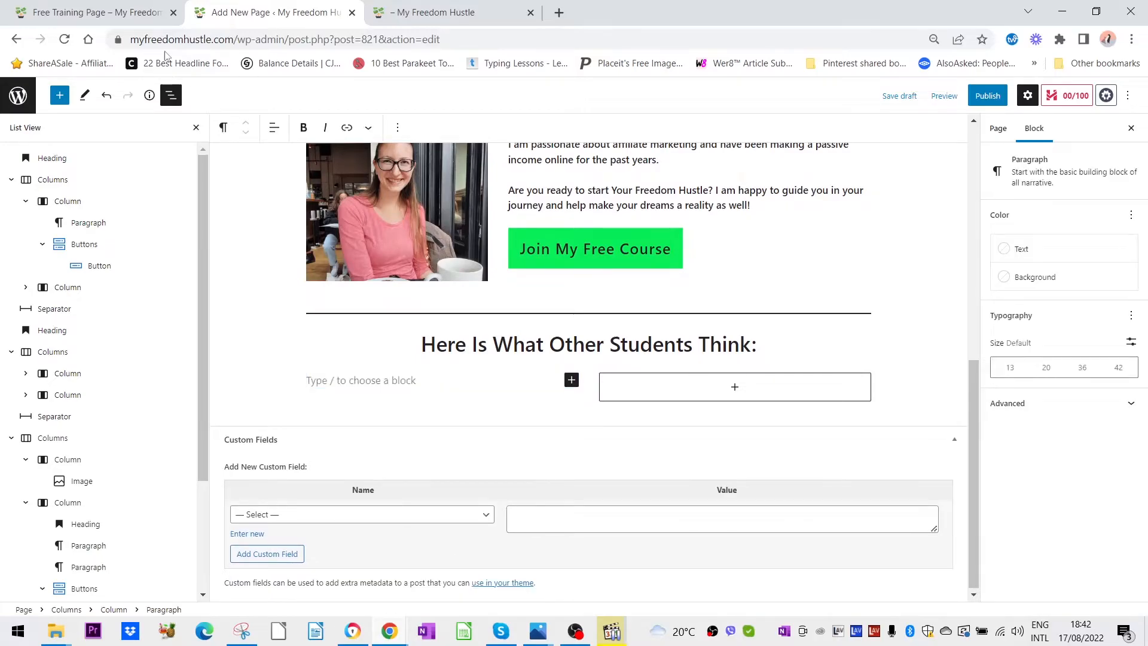
pyautogui.hotkey('ctrl', 'shift', 'Tab')
pyautogui.scroll(-1, 411, 400)
pyautogui.moveTo(362, 496); pyautogui.dragTo(310, 128)
pyautogui.click(323, 179)
pyautogui.scroll(4, 323, 179)
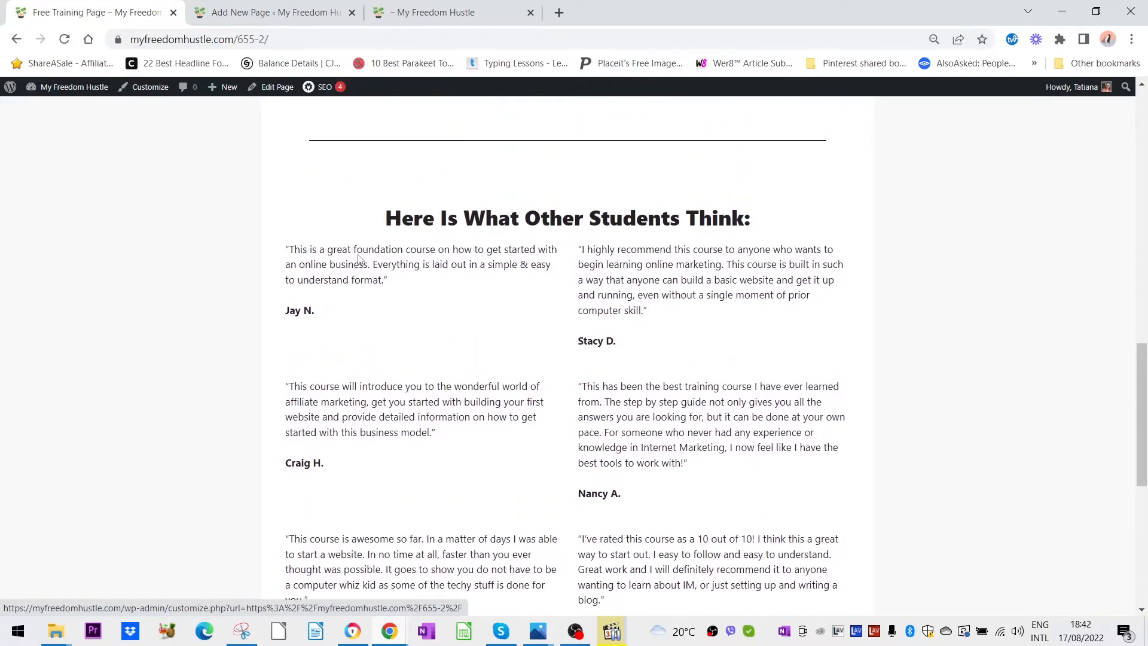
pyautogui.moveTo(321, 383); pyautogui.dragTo(286, 312)
pyautogui.hotkey('ctrl', 'c')
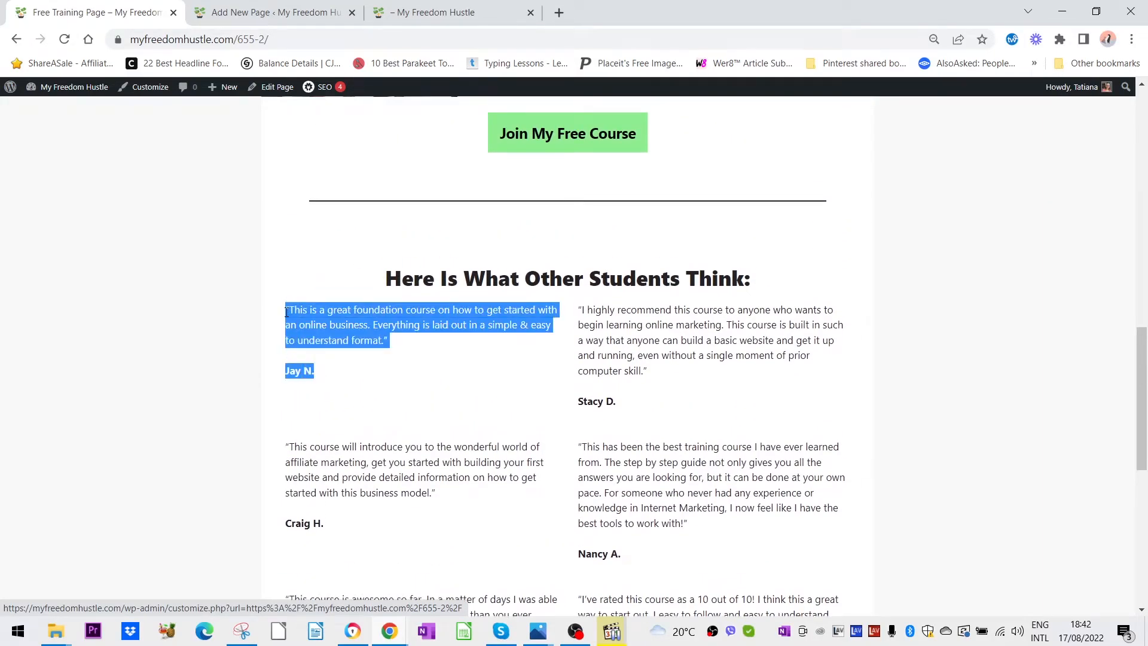
pyautogui.hotkey('ctrl', 'Tab')
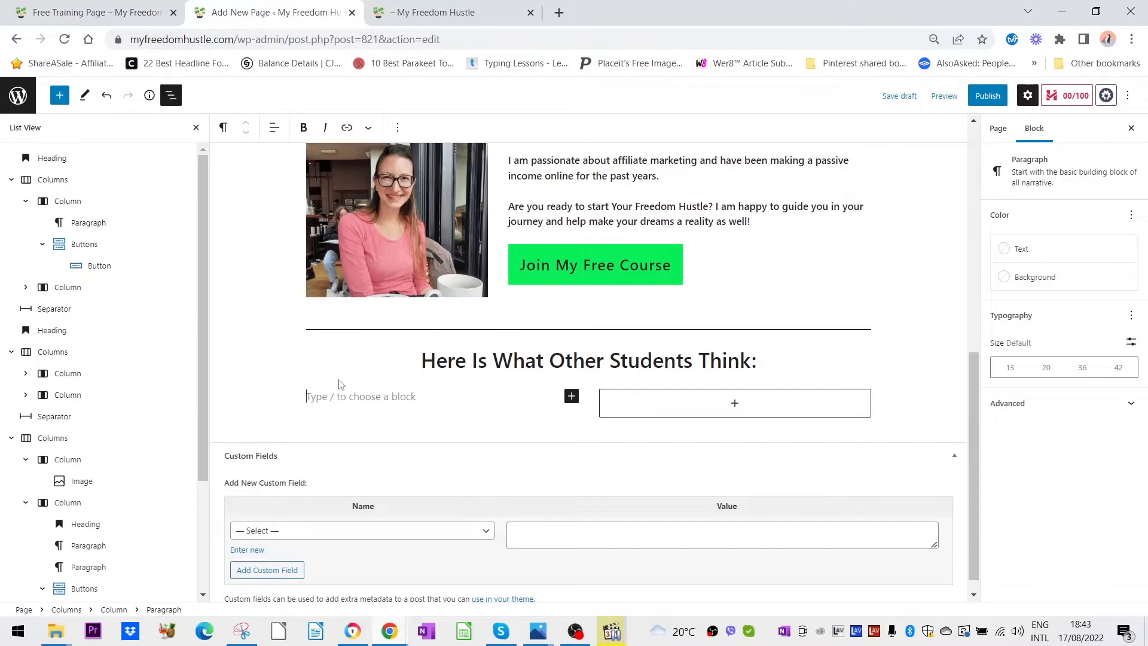
pyautogui.hotkey('ctrl', 'v')
pyautogui.press('Return')
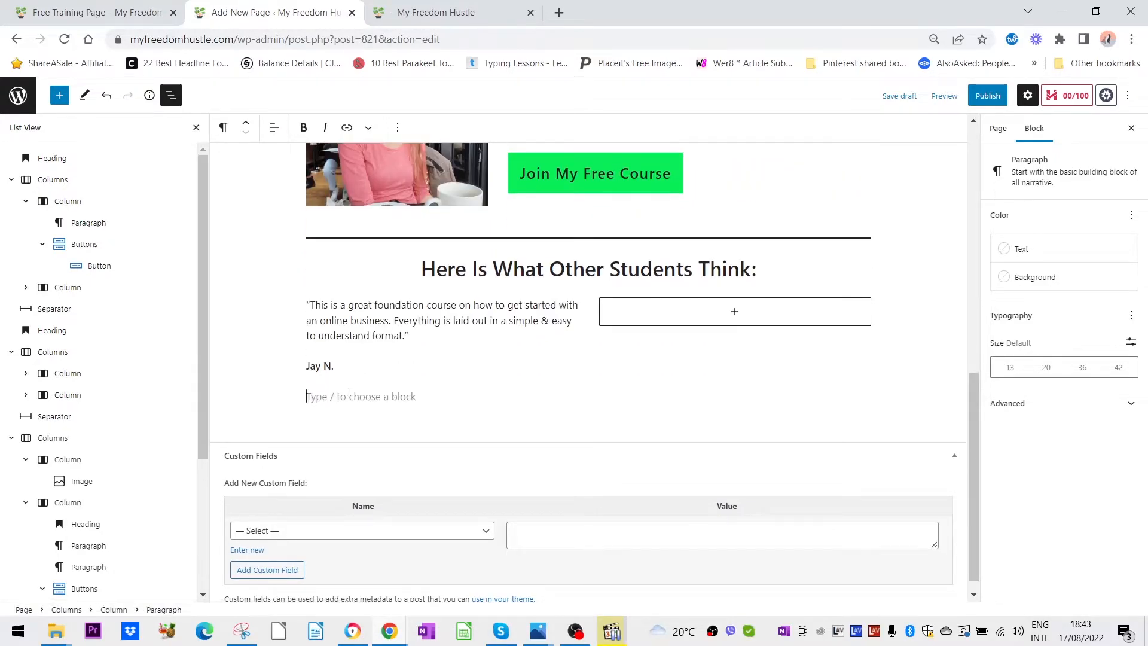
# Copy the "This course will introduce you to the wonderful world of affiliate marketing" testimonial with its author from the example page into the first column.
pyautogui.hotkey('ctrl', 'shift', 'Tab')
pyautogui.moveTo(283, 449); pyautogui.dragTo(318, 520)
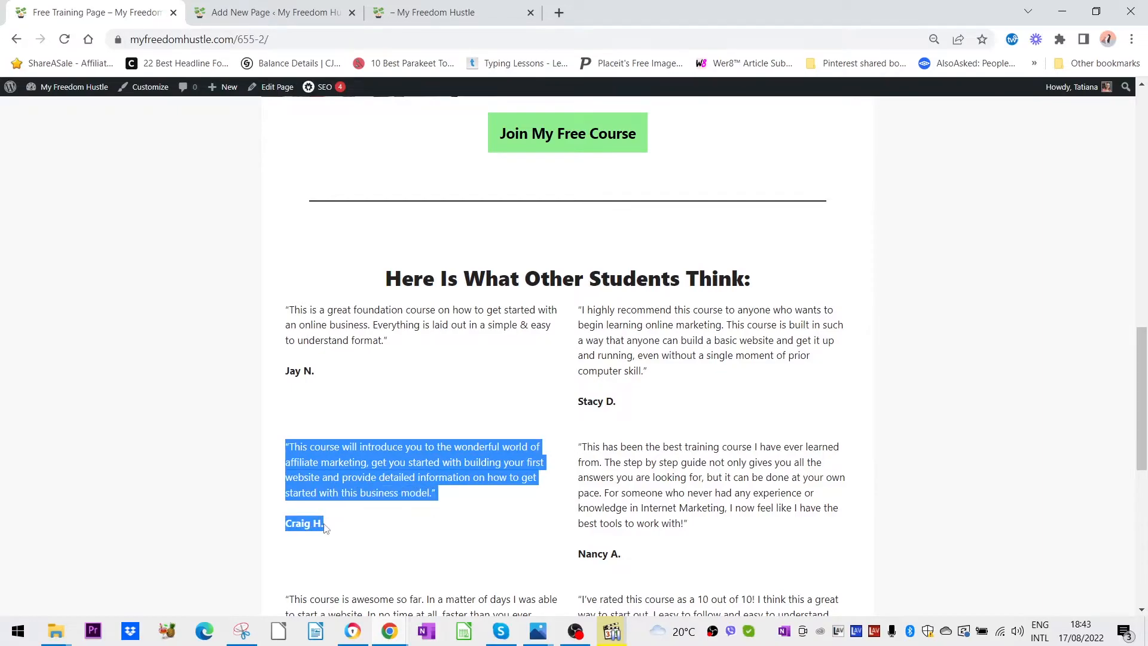
pyautogui.hotkey('ctrl', 'c')
pyautogui.click(275, 12)
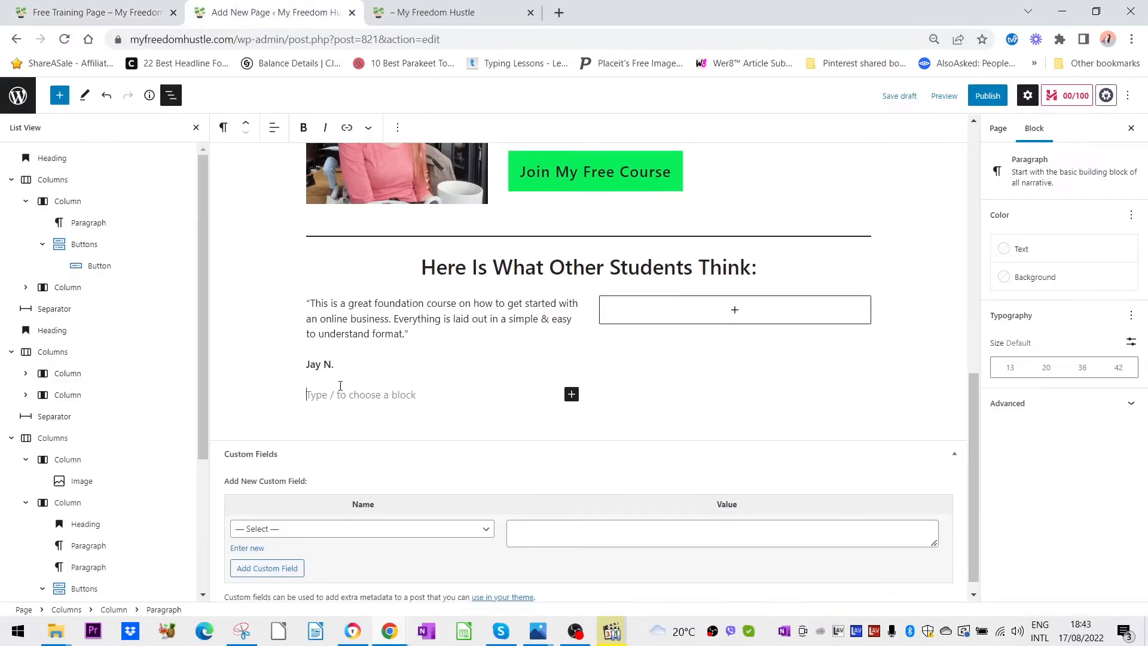
pyautogui.hotkey('ctrl', 'v')
pyautogui.press('Return')
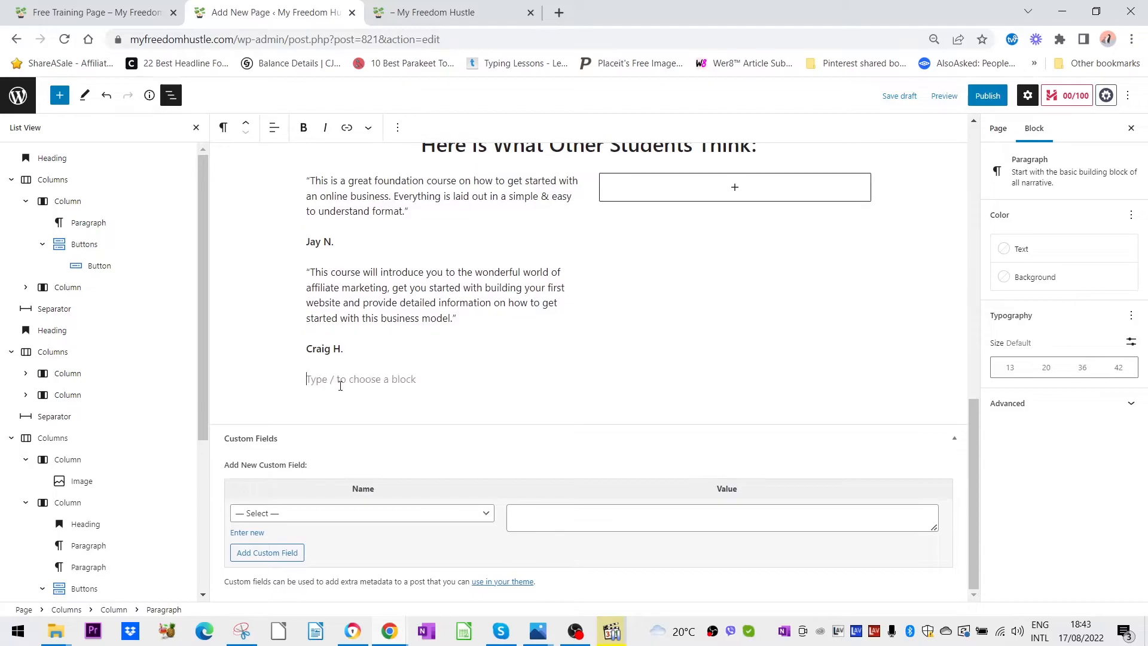
# Copy the "This course is awesome so far" testimonial with its author from the example page to the end of the first column.
pyautogui.click(109, 12)
pyautogui.scroll(-3, 313, 357)
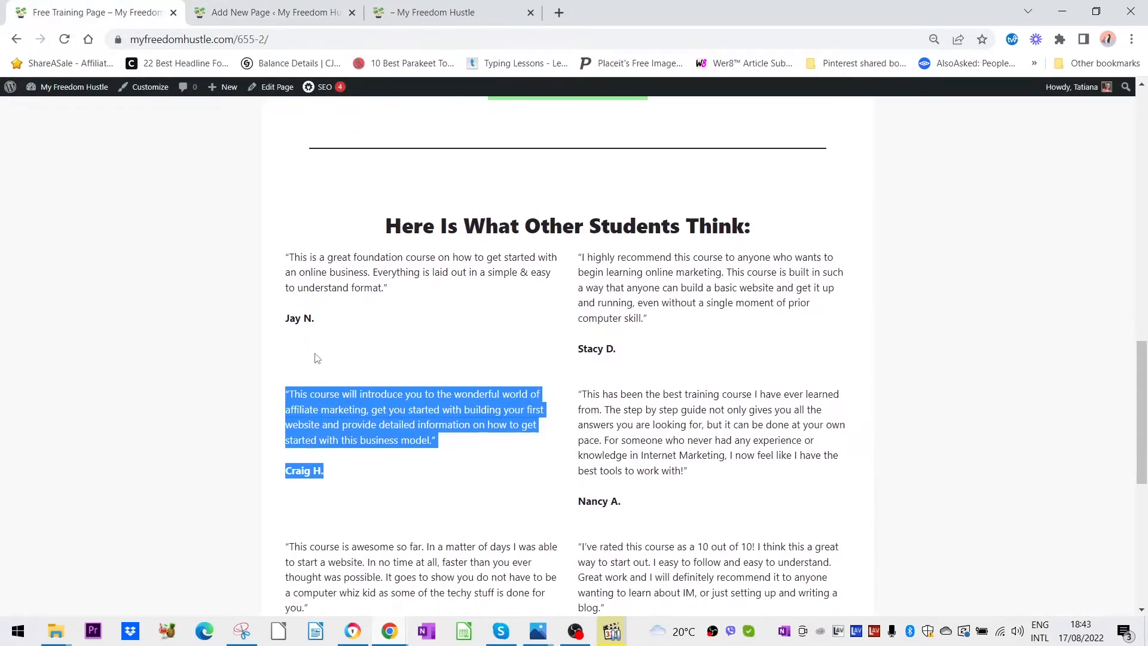
pyautogui.moveTo(385, 519); pyautogui.dragTo(287, 425)
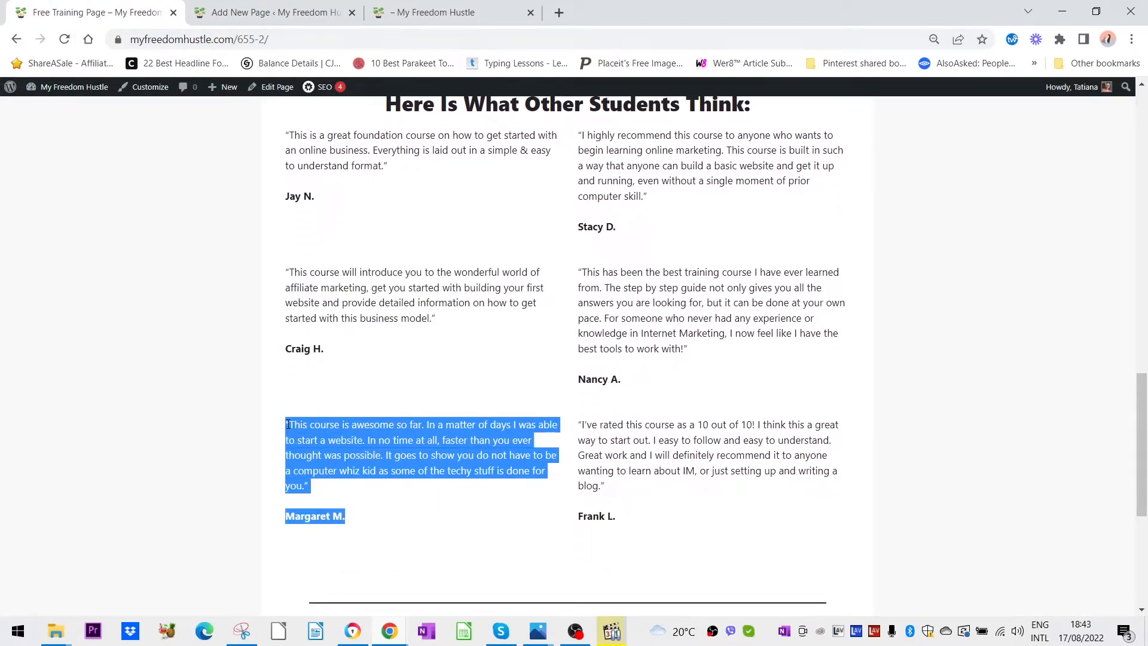
pyautogui.click(268, 14)
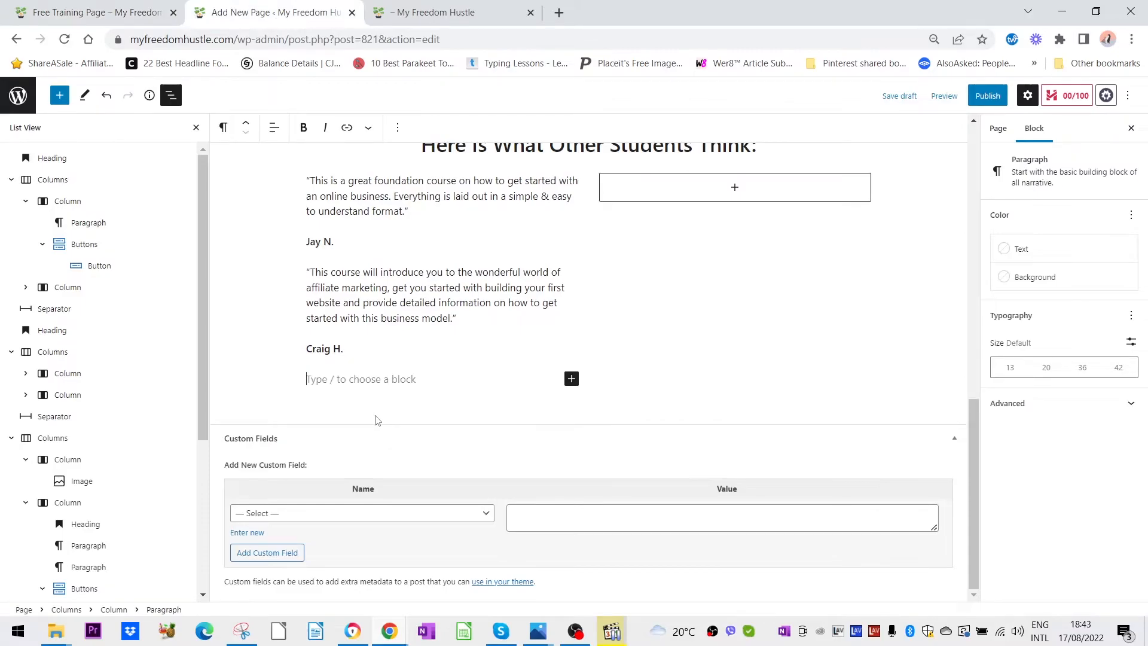
pyautogui.hotkey('ctrl', 'v')
pyautogui.scroll(3, 517, 394)
pyautogui.scroll(-1, 517, 395)
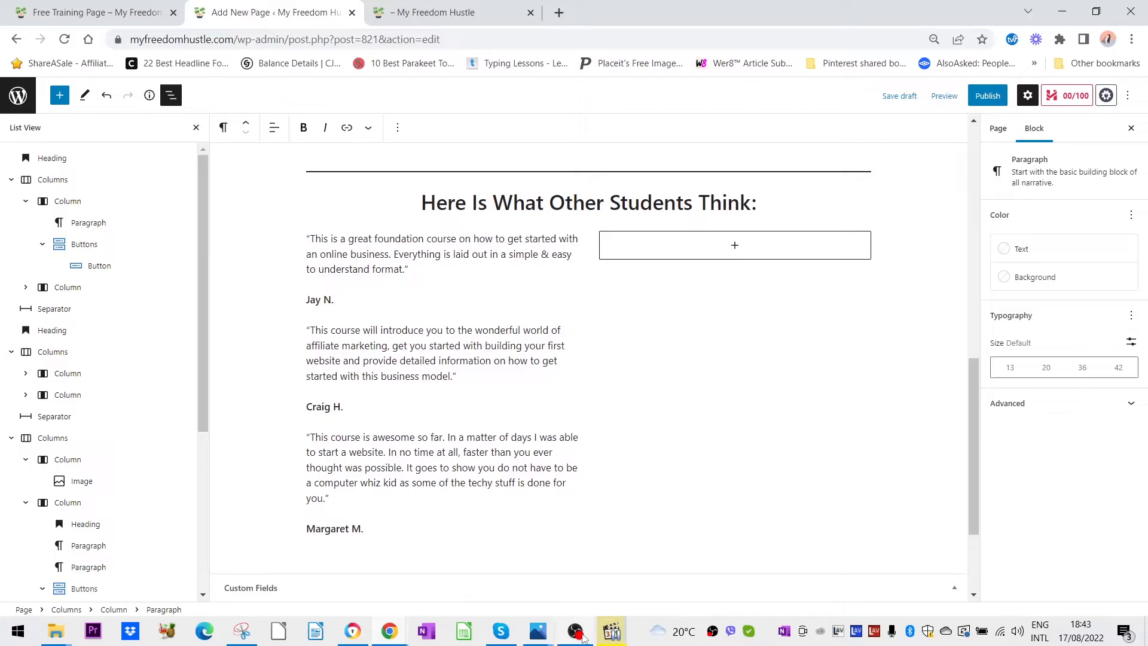
# Add a Paragraph block in the second column and fill it with the example page's "I highly recommend this course" testimonial and its author.
pyautogui.click(734, 245)
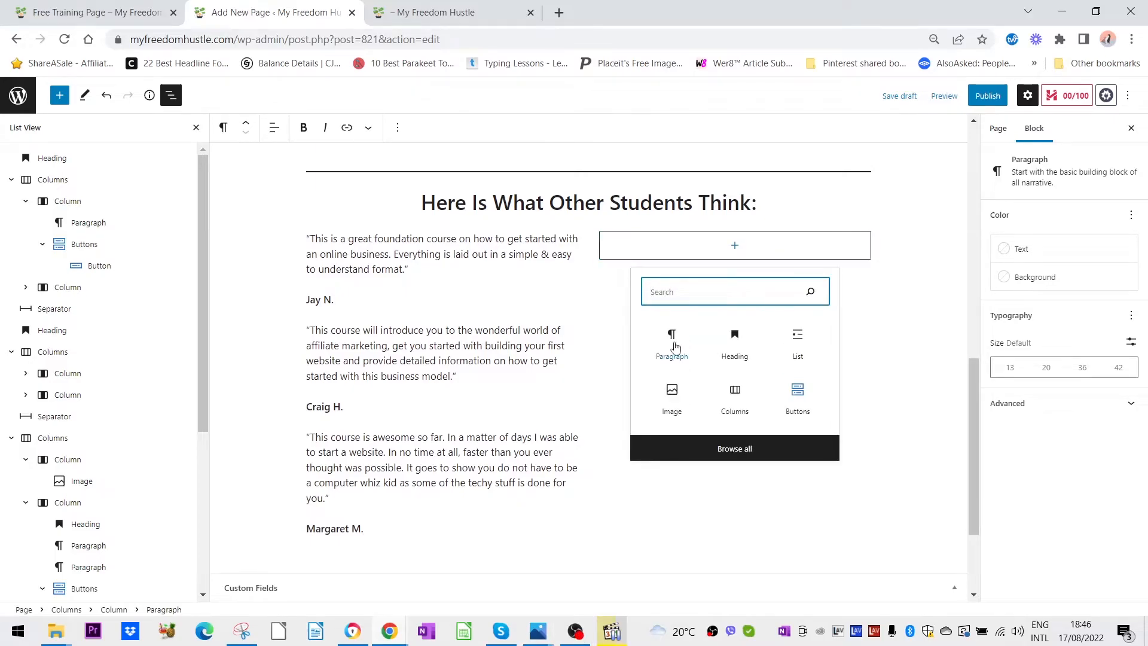
pyautogui.click(673, 346)
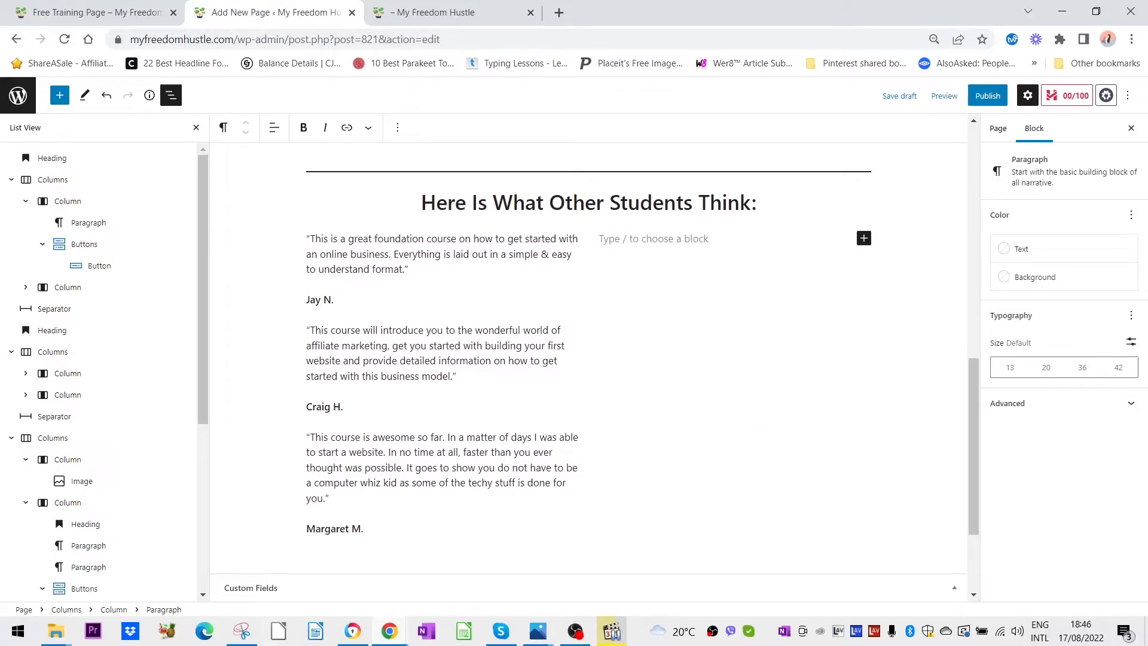
pyautogui.click(117, 15)
pyautogui.moveTo(637, 225); pyautogui.dragTo(573, 140)
pyautogui.hotkey('ctrl', 'c')
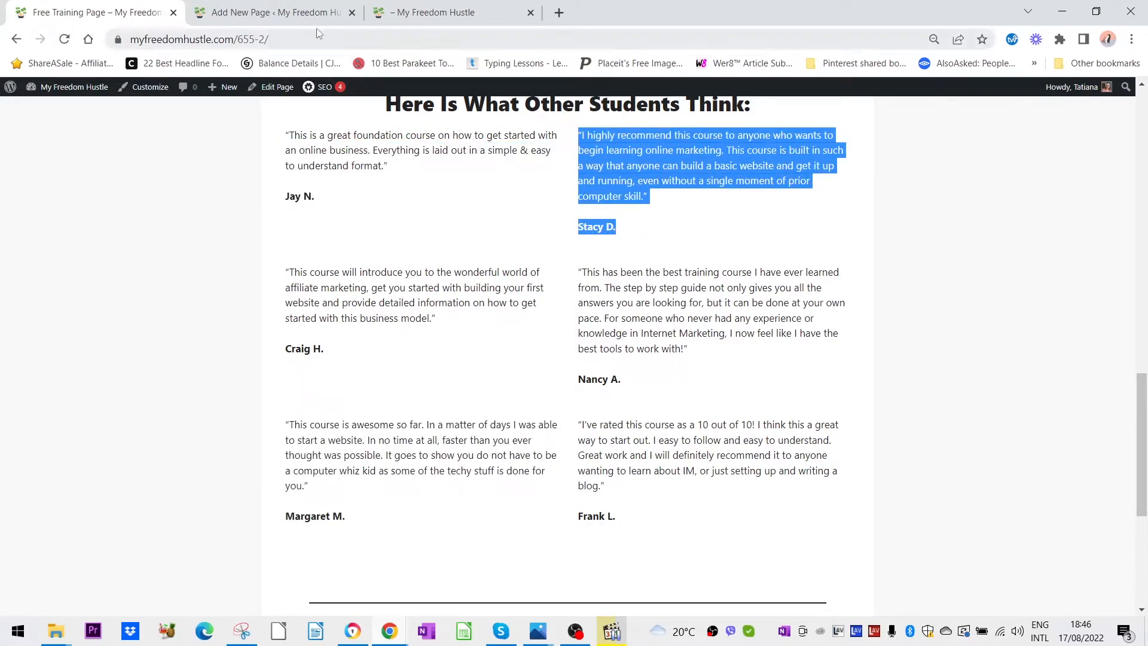
pyautogui.click(275, 12)
pyautogui.scroll(5, 583, 242)
pyautogui.hotkey('ctrl', 'v')
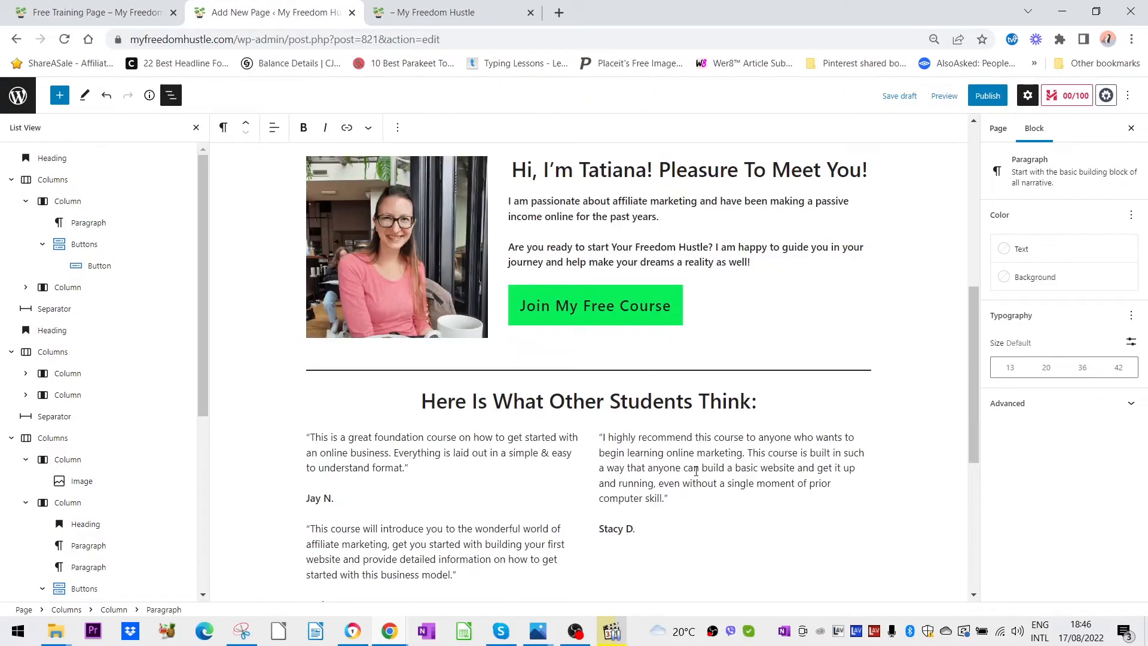
pyautogui.scroll(-2, 695, 471)
pyautogui.press('Return')
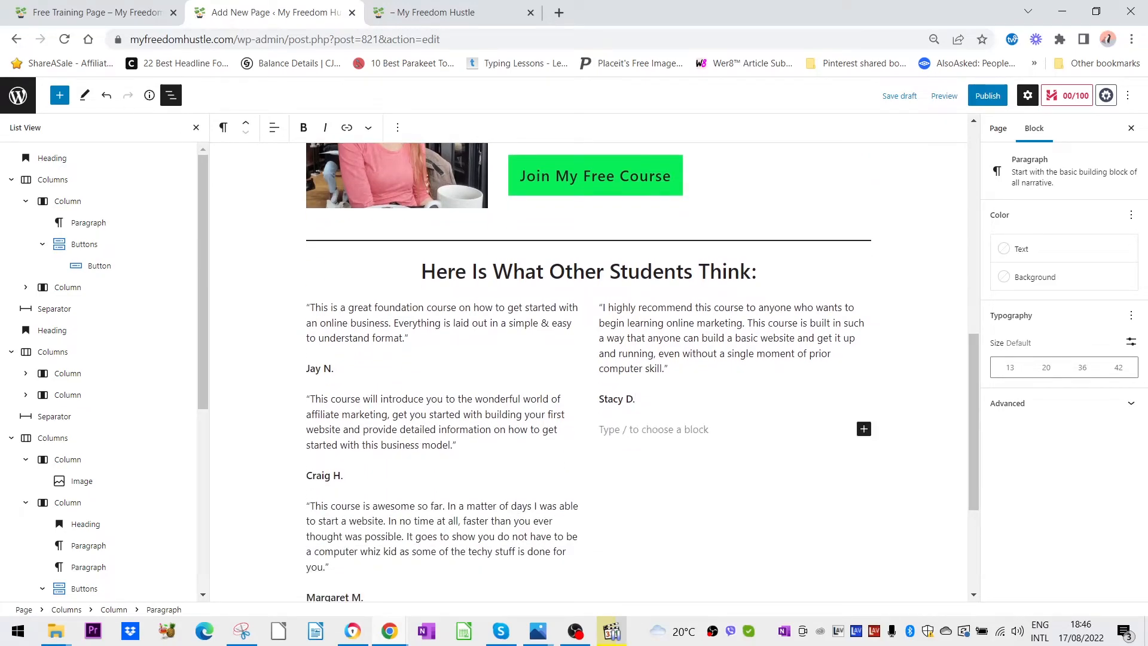
# Copy the "This has been the best training course" testimonial with its author from the example page into the second column.
pyautogui.click(108, 12)
pyautogui.moveTo(627, 383); pyautogui.dragTo(578, 280)
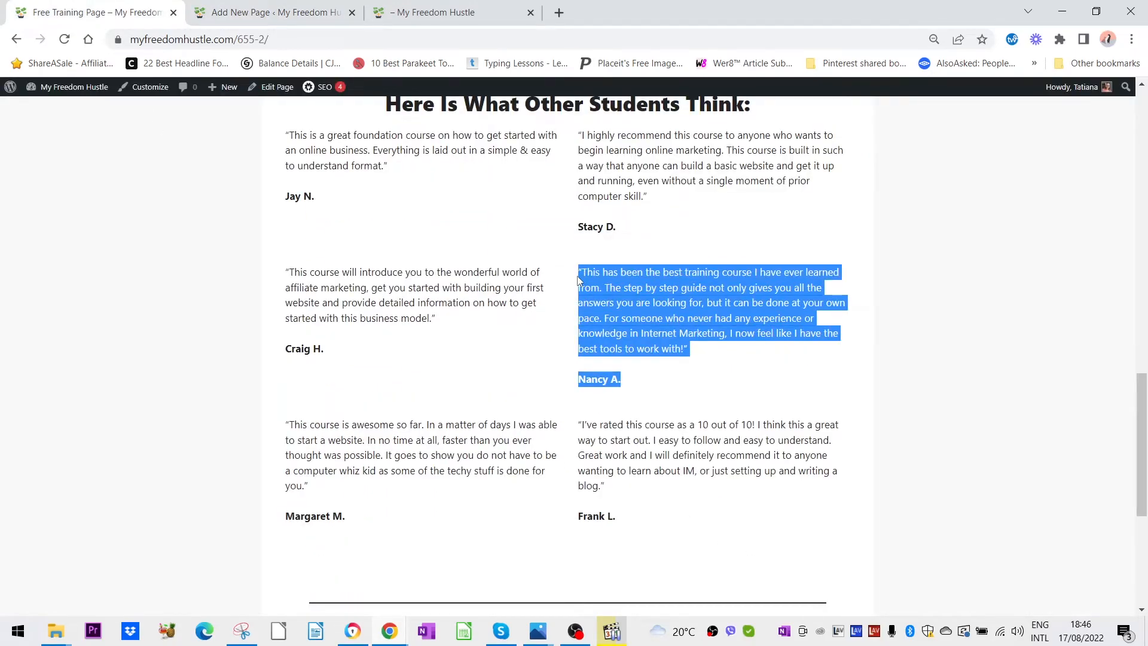
pyautogui.click(288, 18)
pyautogui.hotkey('ctrl', 'v')
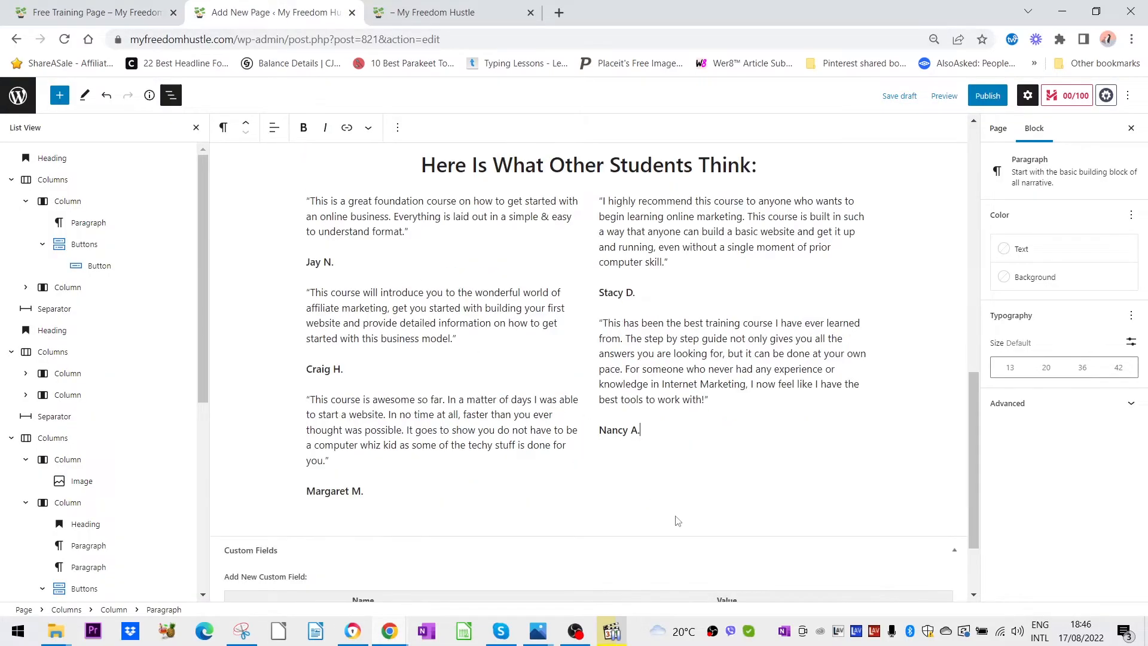
pyautogui.press('Return')
# Copy the "I've rated this course as a 10 out of 10!" testimonial with its author to the end of the second column and review the section.
pyautogui.click(95, 12)
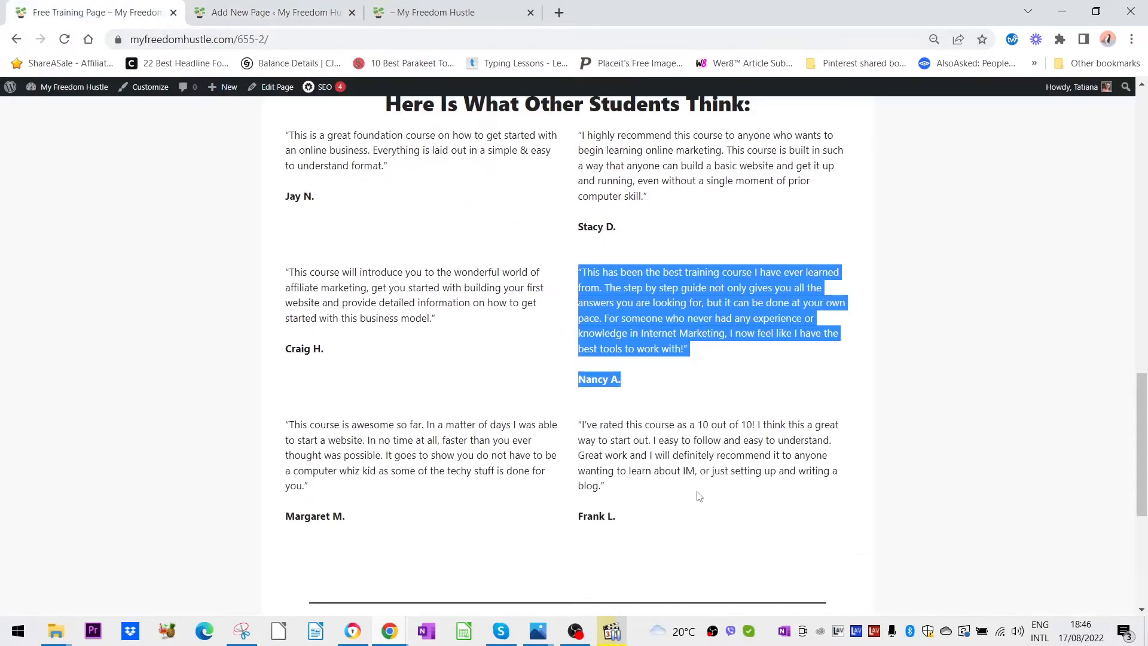
pyautogui.moveTo(629, 520); pyautogui.dragTo(582, 428)
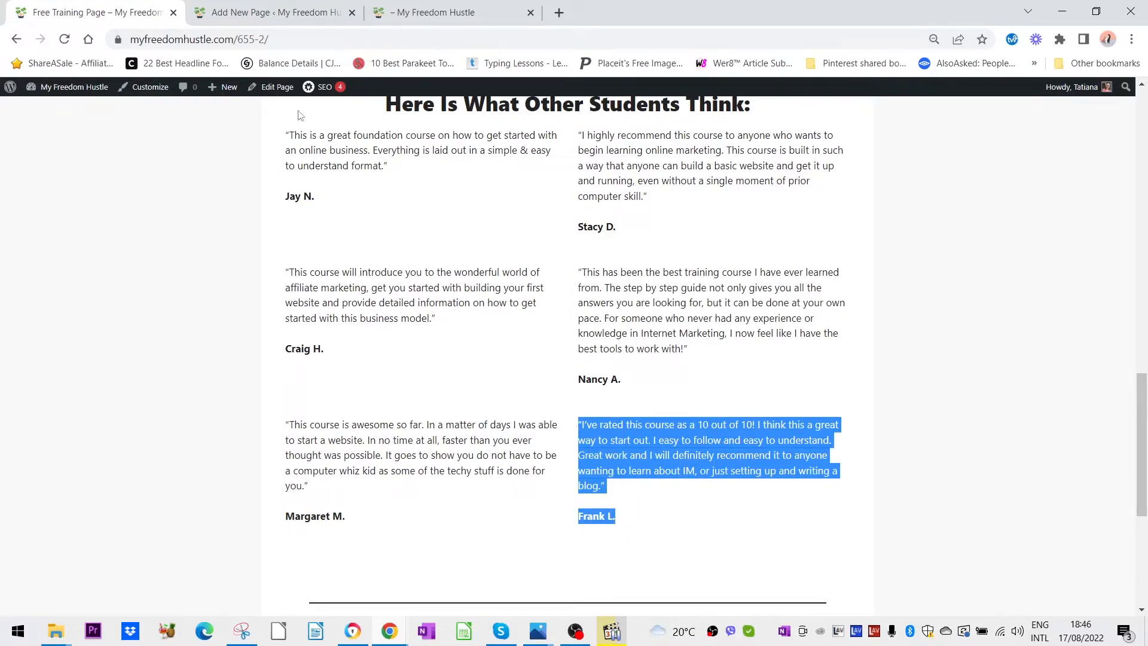
pyautogui.click(272, 12)
pyautogui.hotkey('ctrl', 'b')
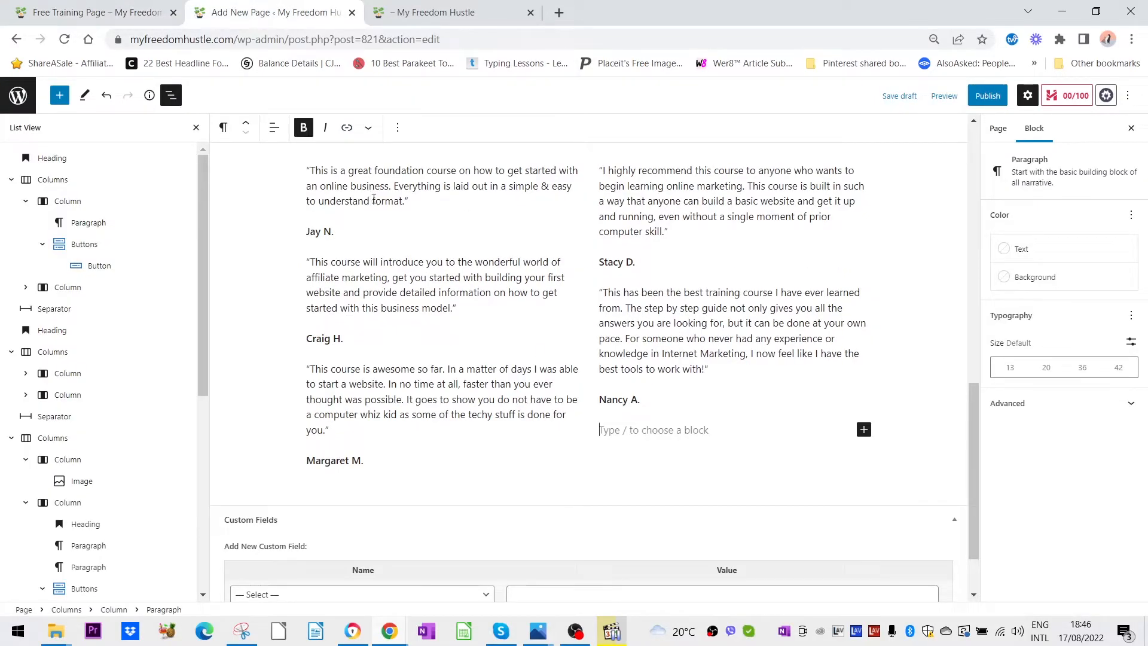
pyautogui.hotkey('ctrl', 'v')
pyautogui.scroll(-1, 682, 412)
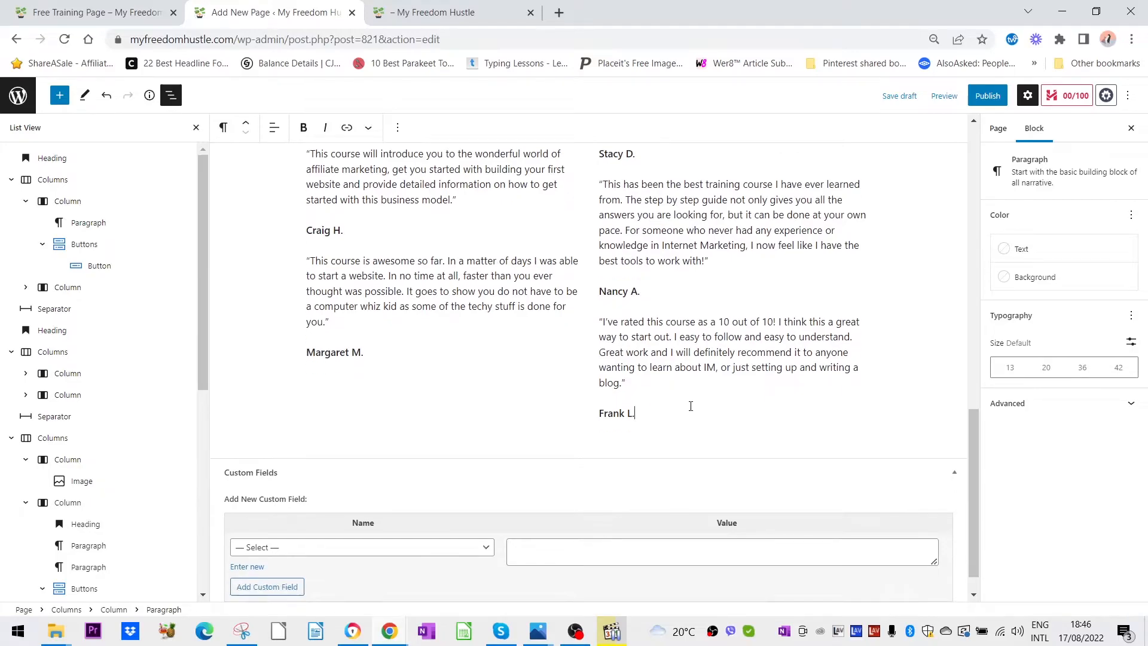
pyautogui.scroll(3, 705, 392)
pyautogui.scroll(1, 705, 393)
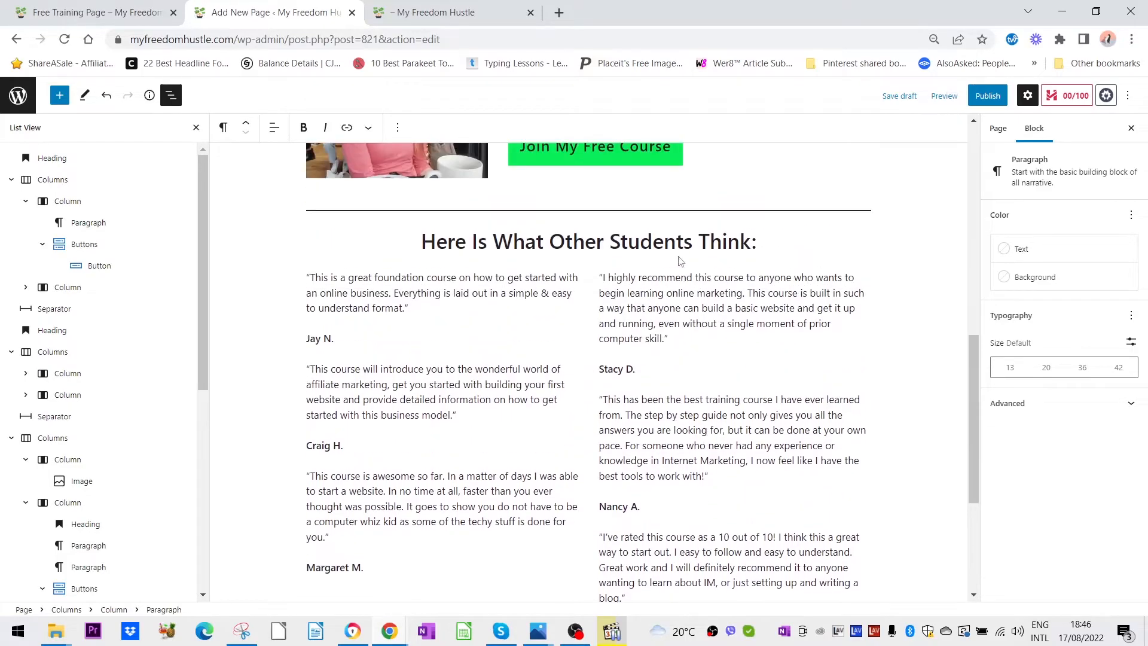
# Duplicate the separator above "Here Is What Other Students Think:" and move the copy below the testimonial columns.
pyautogui.click(678, 211)
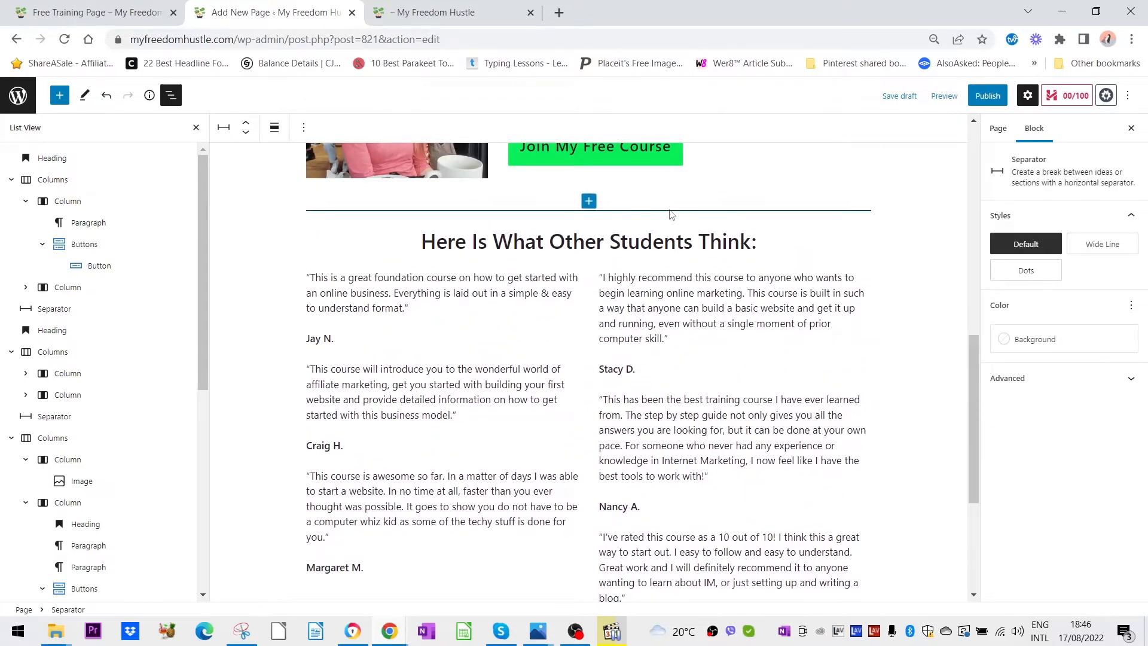
pyautogui.rightClick(633, 215)
pyautogui.click(615, 215)
pyautogui.click(303, 128)
pyautogui.click(316, 211)
pyautogui.click(246, 134)
pyautogui.click(246, 135)
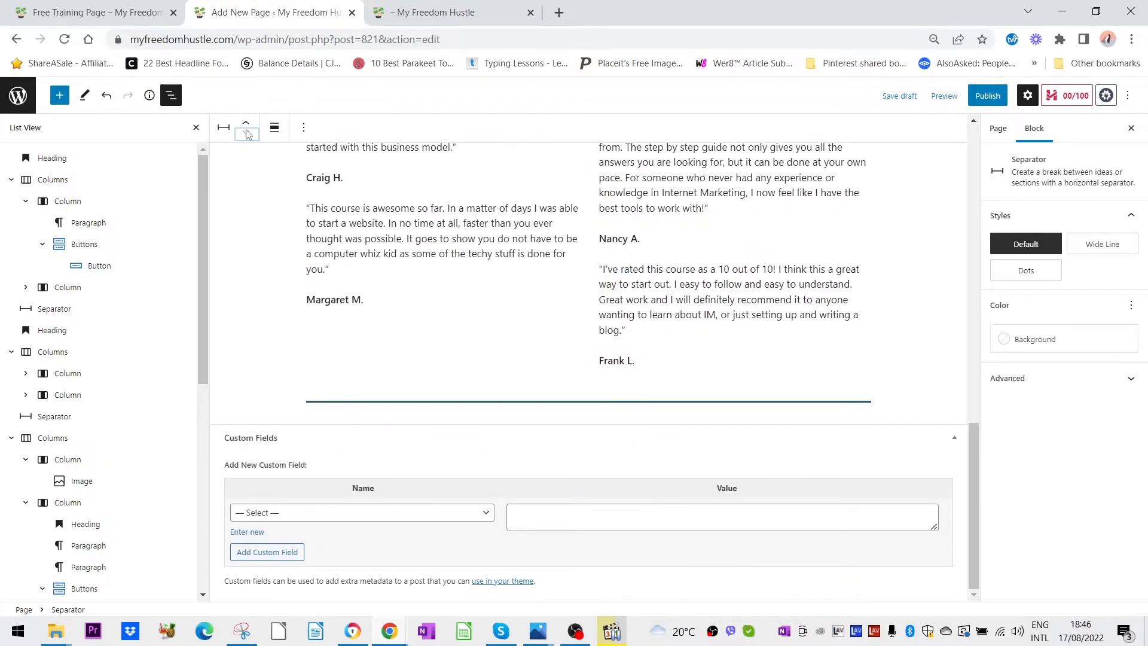
# Add a Heading block below the last separator with the example page's "Grab Your Free Pass To The 7-Day Bootcamp & Start Making Money Online Like A PRO".
pyautogui.click(184, 15)
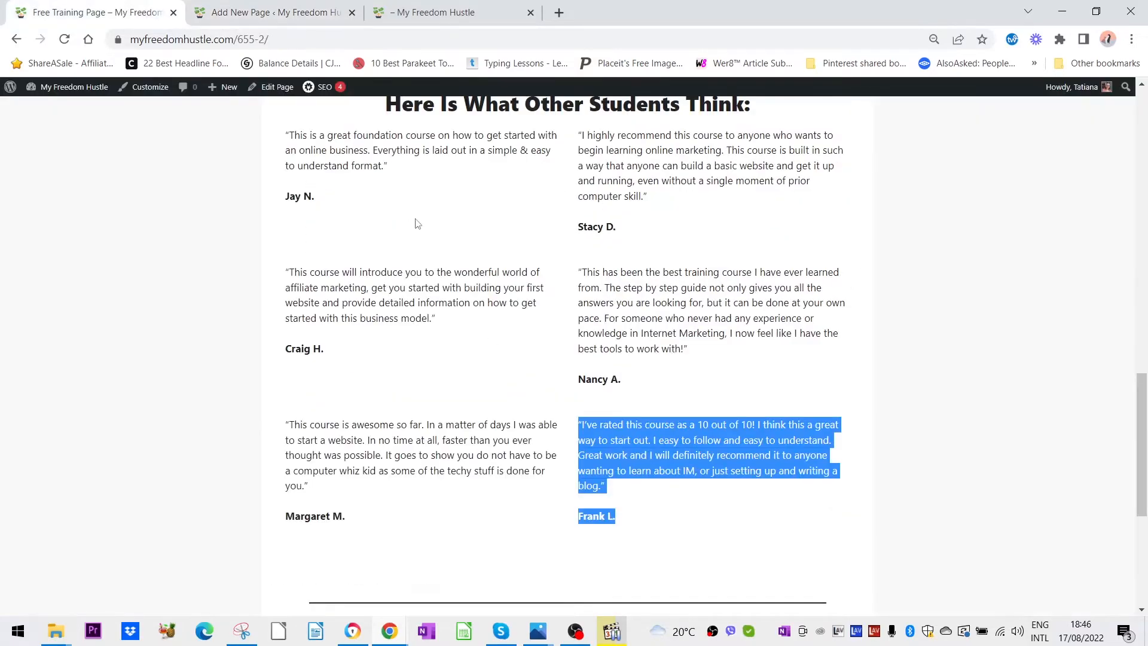
pyautogui.scroll(-5, 528, 333)
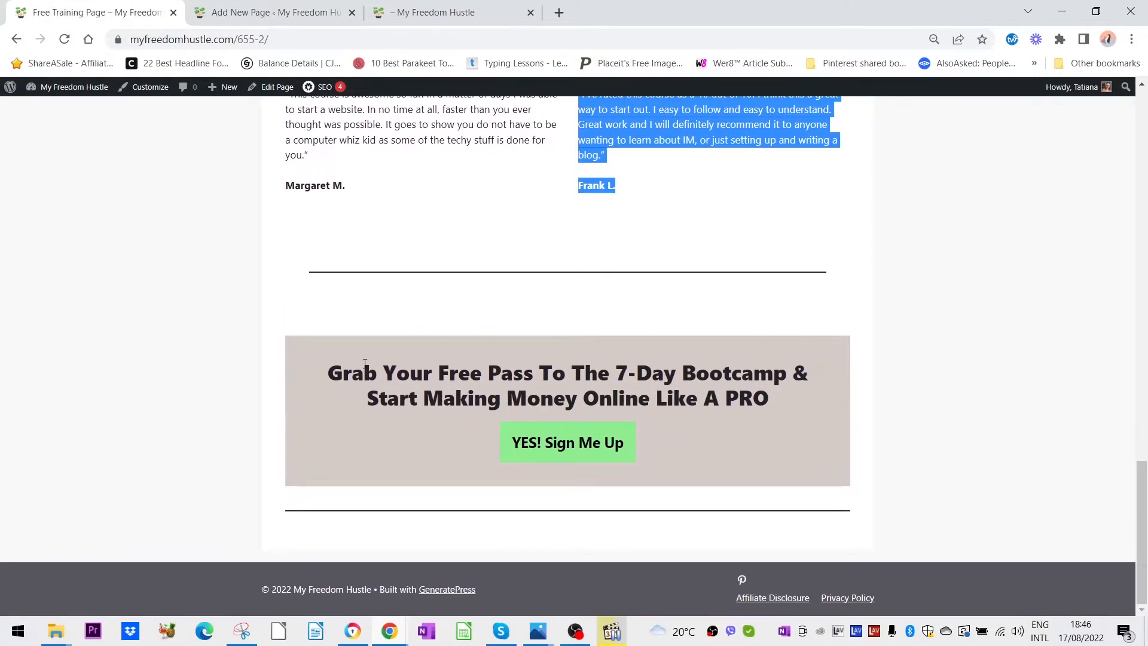
pyautogui.moveTo(328, 373); pyautogui.dragTo(773, 400)
pyautogui.hotkey('ctrl', 'c')
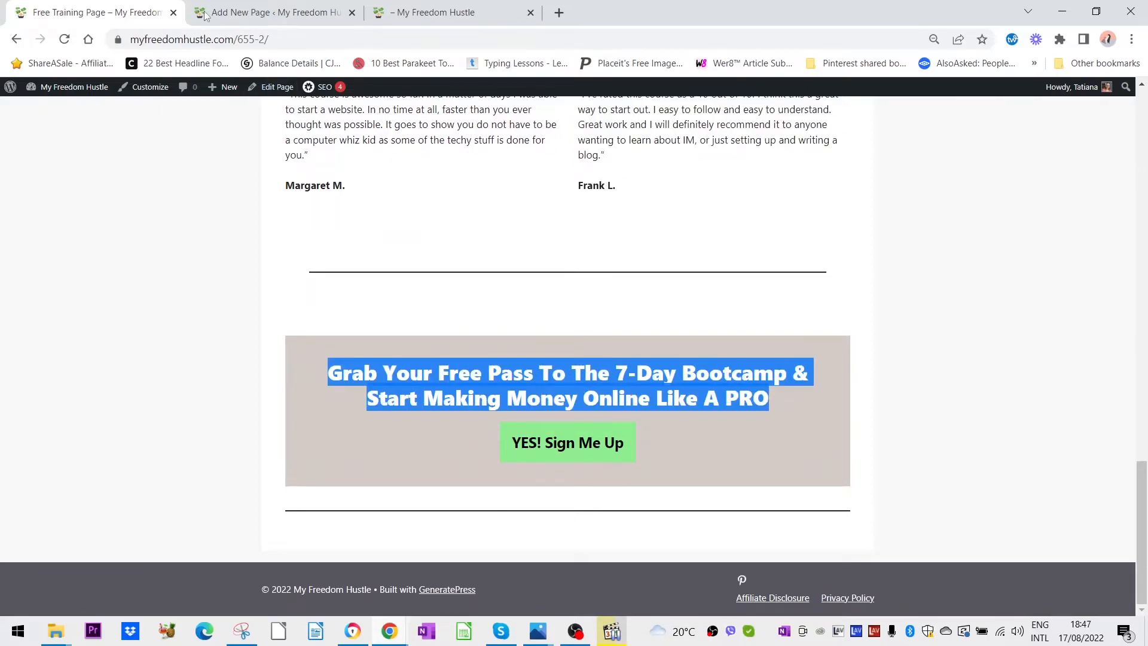
pyautogui.click(272, 13)
pyautogui.click(524, 418)
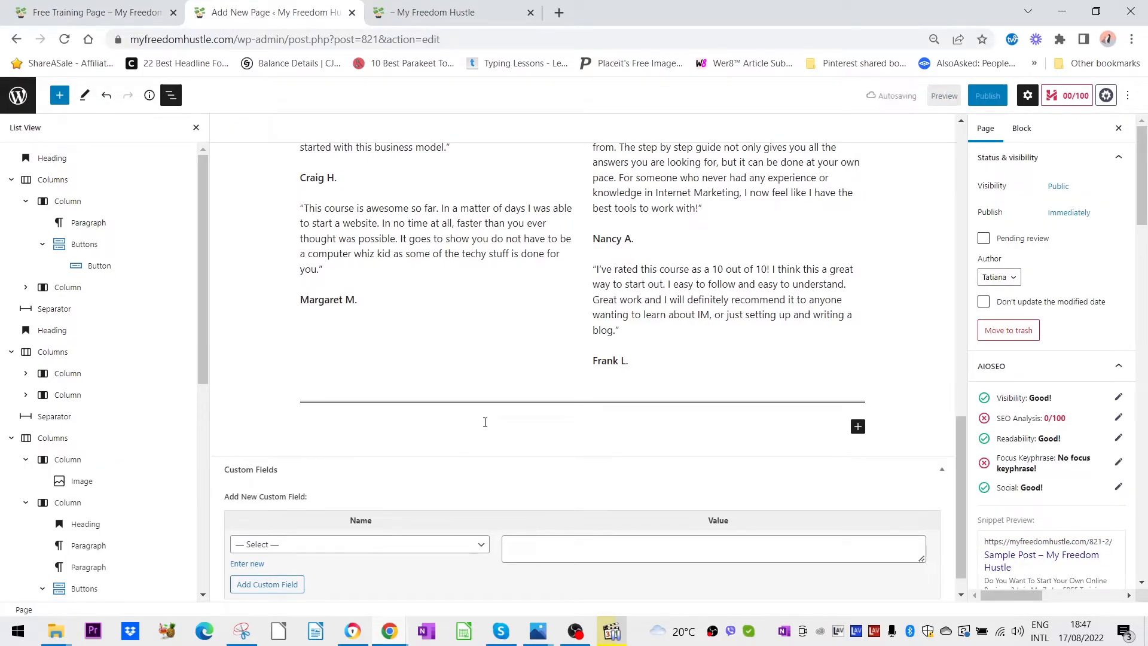
pyautogui.click(449, 432)
pyautogui.write('/')
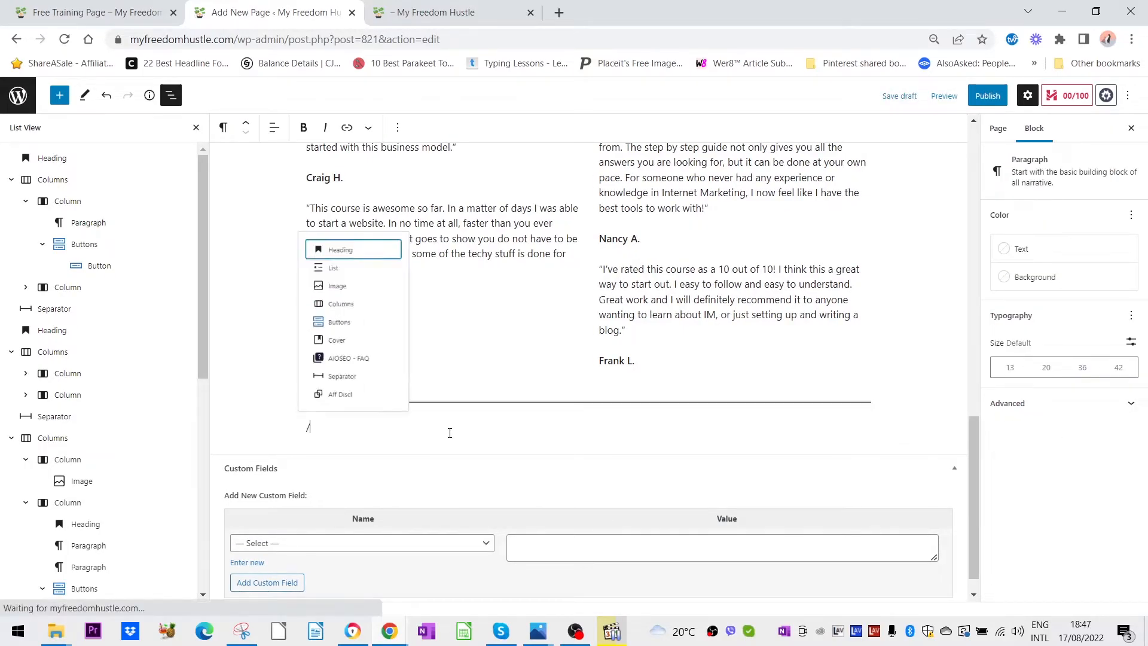
pyautogui.write('hea')
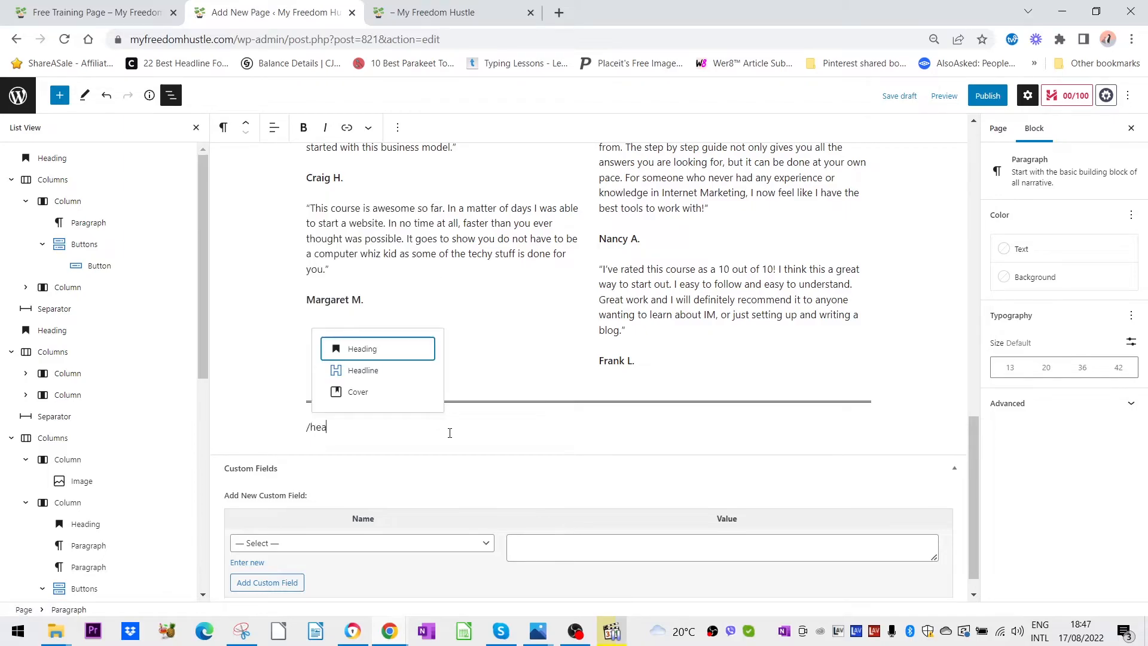
pyautogui.click(373, 349)
pyautogui.hotkey('ctrl', 'v')
# Centre the "Grab Your Free Pass" heading and make it bold, as on the example page.
pyautogui.click(96, 12)
pyautogui.click(246, 20)
pyautogui.moveTo(558, 447); pyautogui.dragTo(306, 411)
pyautogui.click(316, 129)
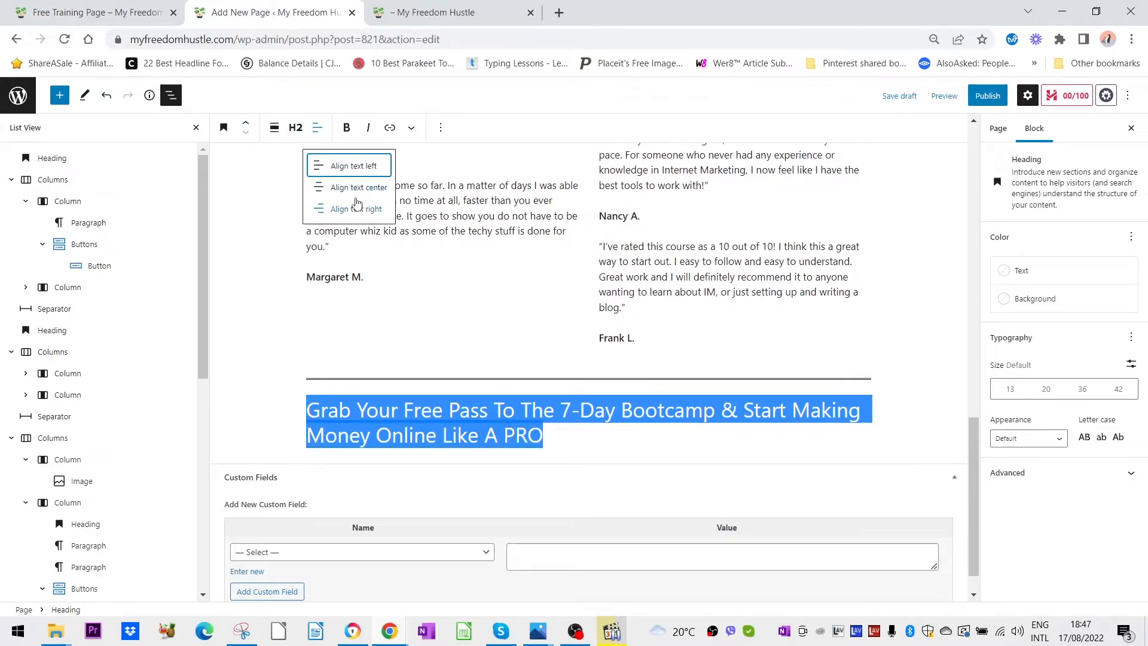
pyautogui.click(359, 188)
pyautogui.click(346, 127)
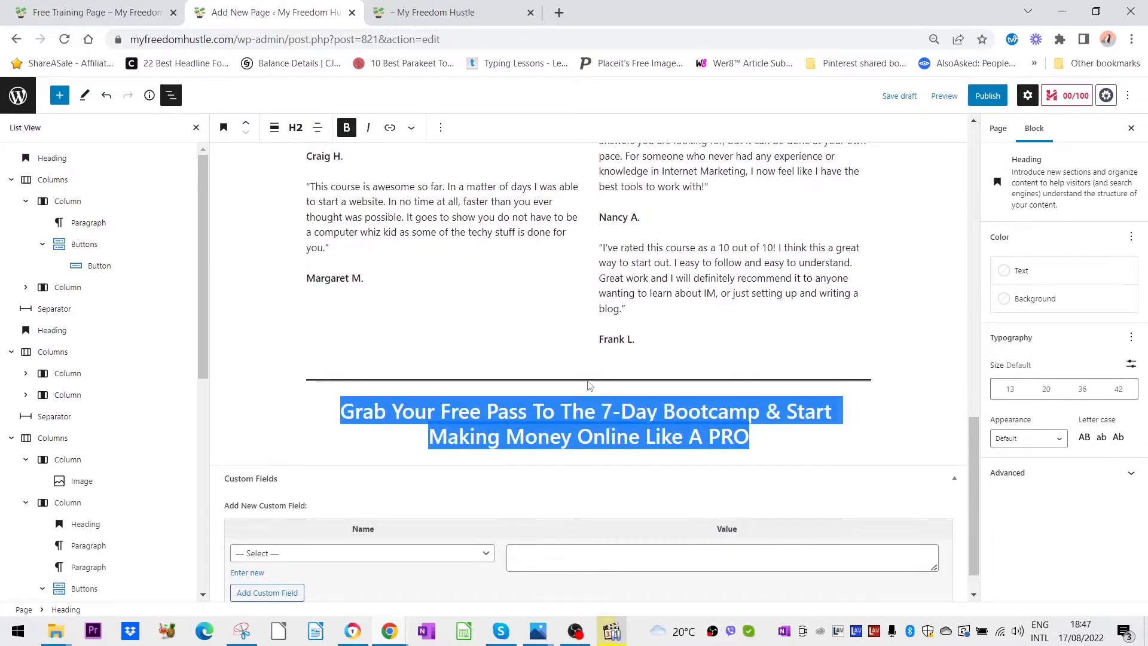
pyautogui.click(801, 437)
pyautogui.scroll(-1, 773, 443)
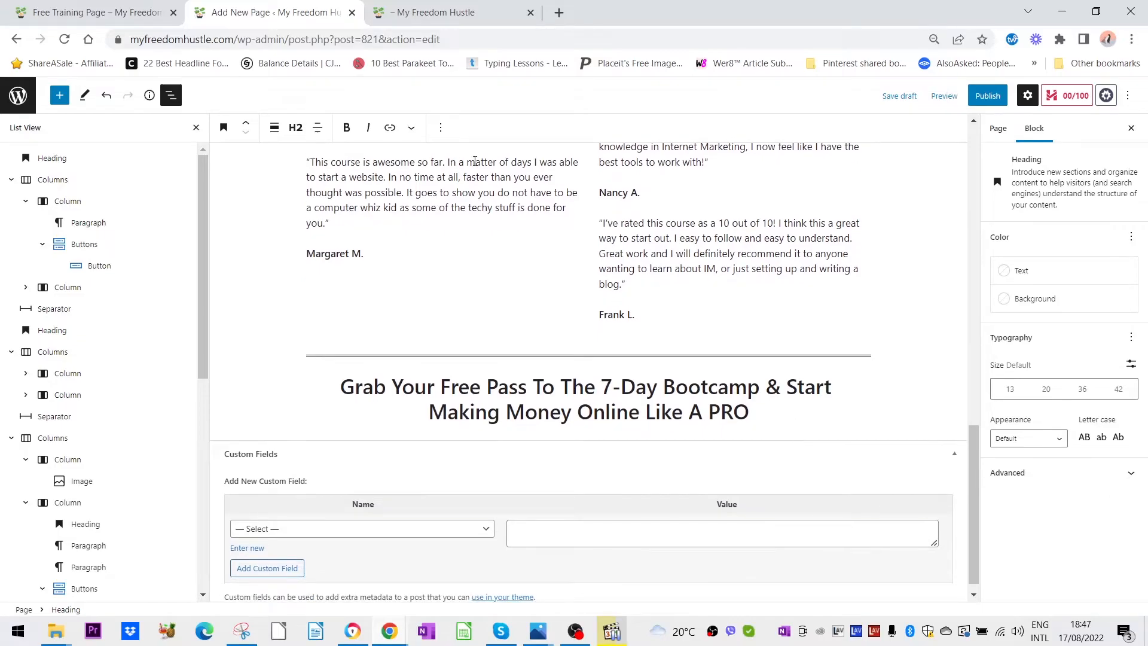
# Copy the Buttons block containing "Yes! Sign me up" from the first section of the page.
pyautogui.click(151, 16)
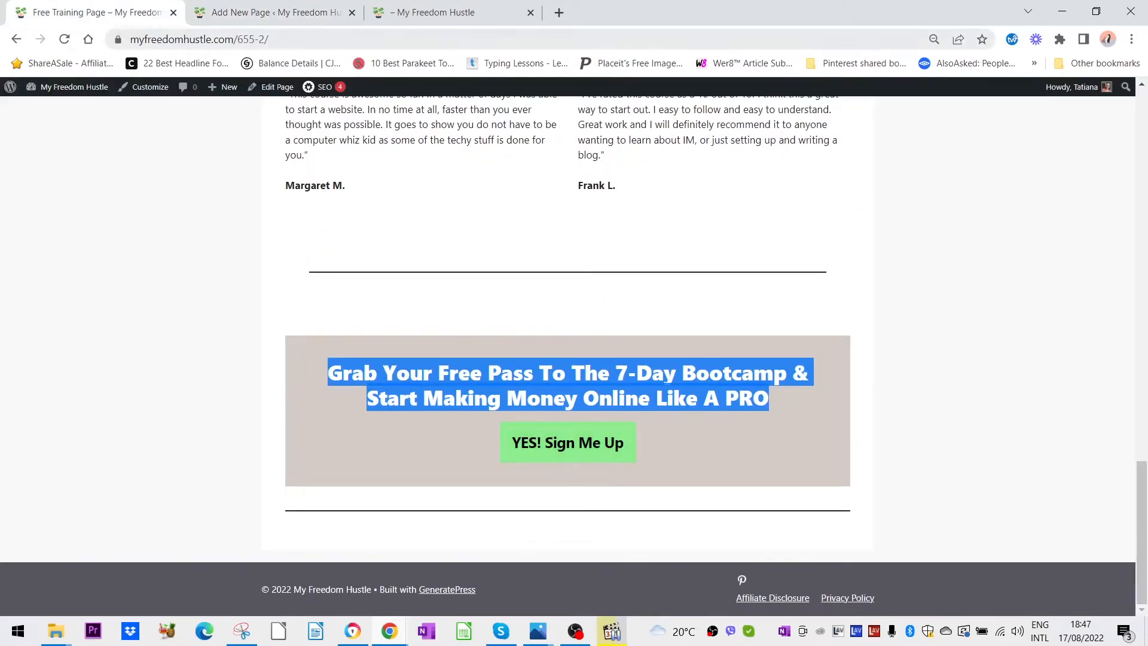
pyautogui.click(288, 15)
pyautogui.scroll(10, 649, 364)
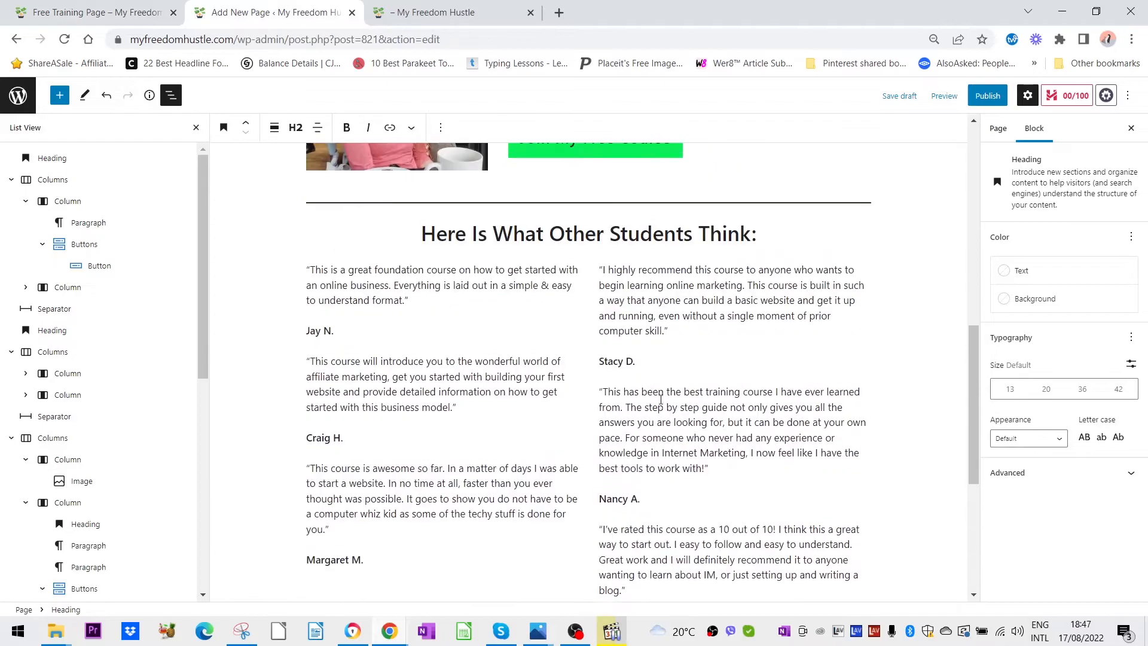
pyautogui.scroll(8, 659, 406)
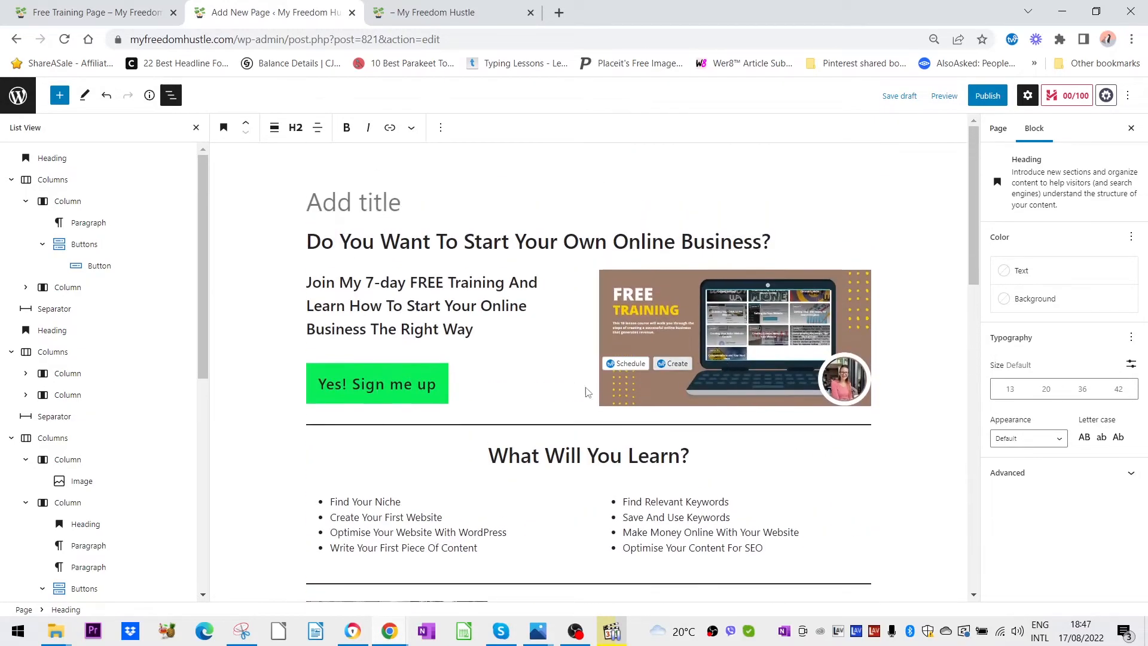
pyautogui.click(445, 383)
pyautogui.click(459, 383)
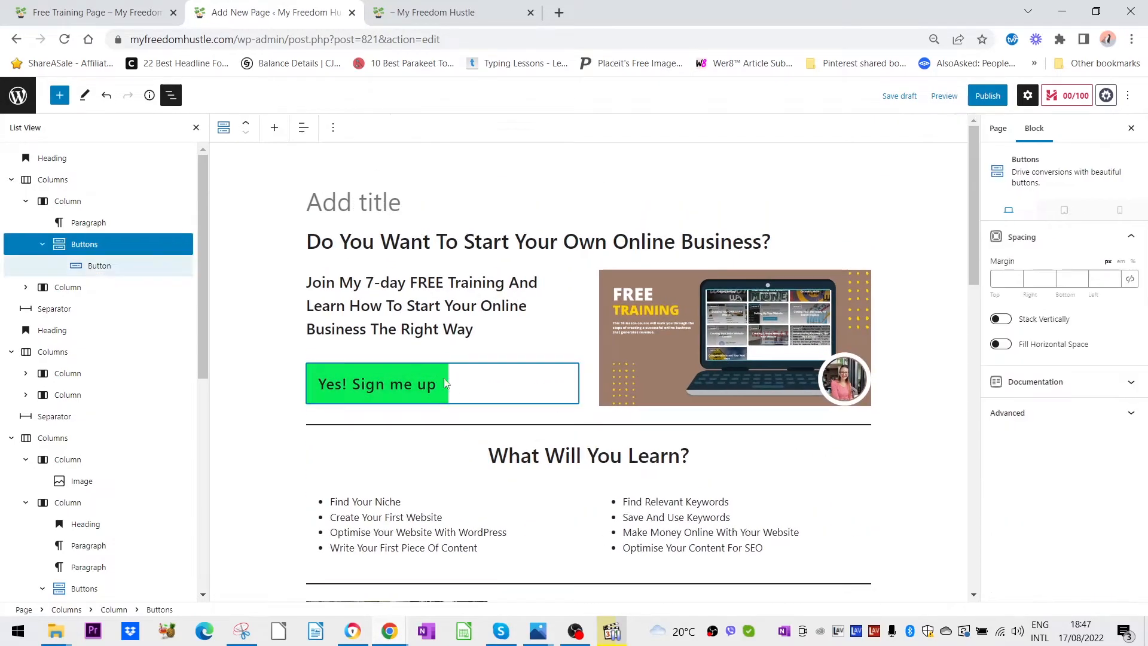
pyautogui.click(333, 128)
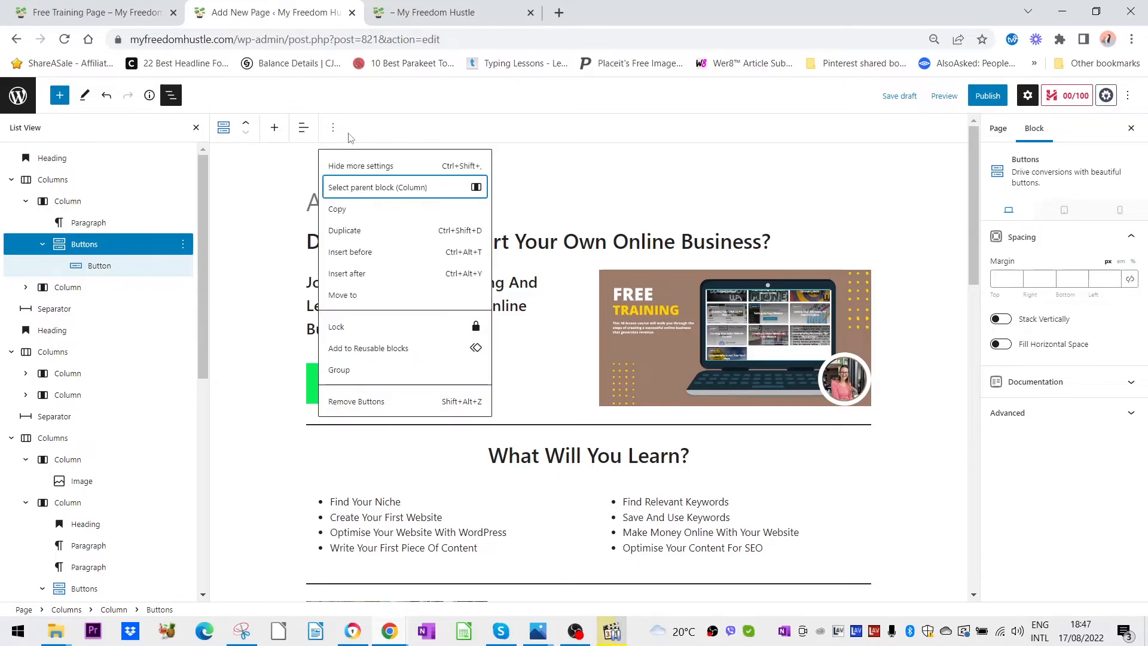
pyautogui.click(338, 209)
# Paste the copied Buttons block below the "Grab Your Free Pass" heading and centre the button.
pyautogui.scroll(-12, 794, 384)
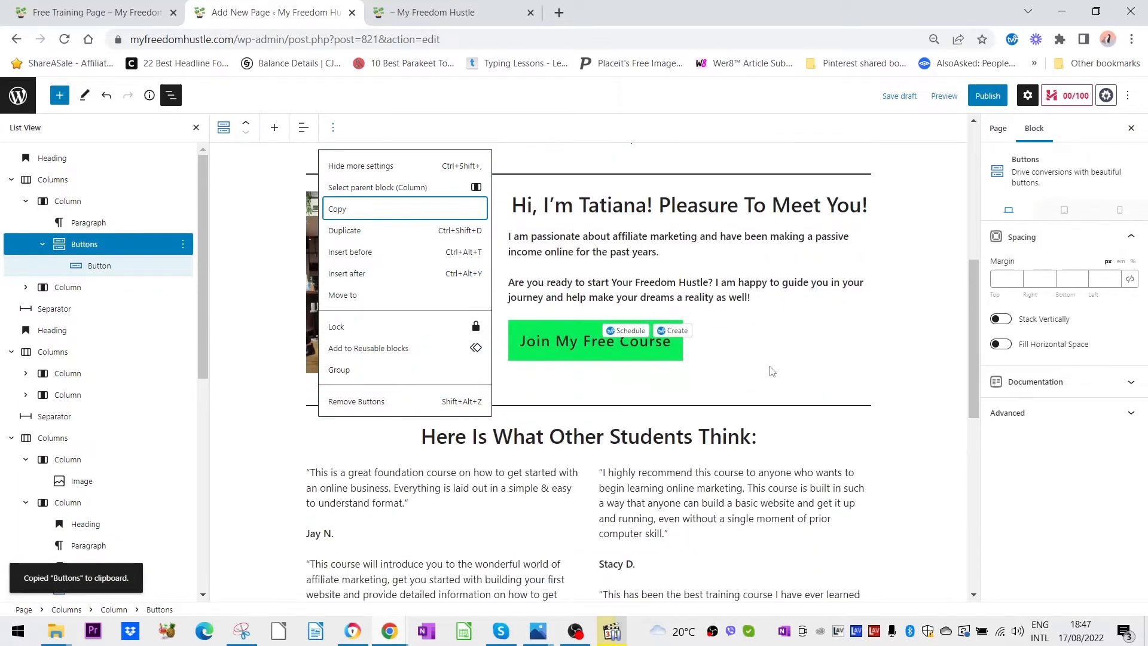
pyautogui.scroll(-2, 686, 475)
pyautogui.click(641, 480)
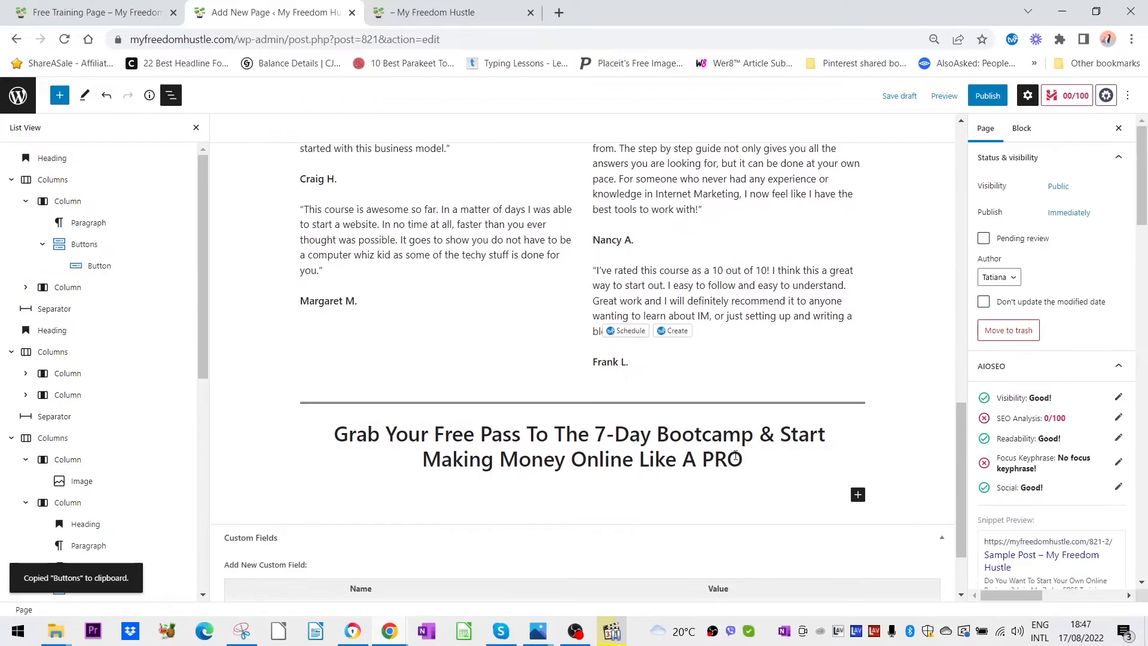
pyautogui.click(769, 463)
pyautogui.press('Return')
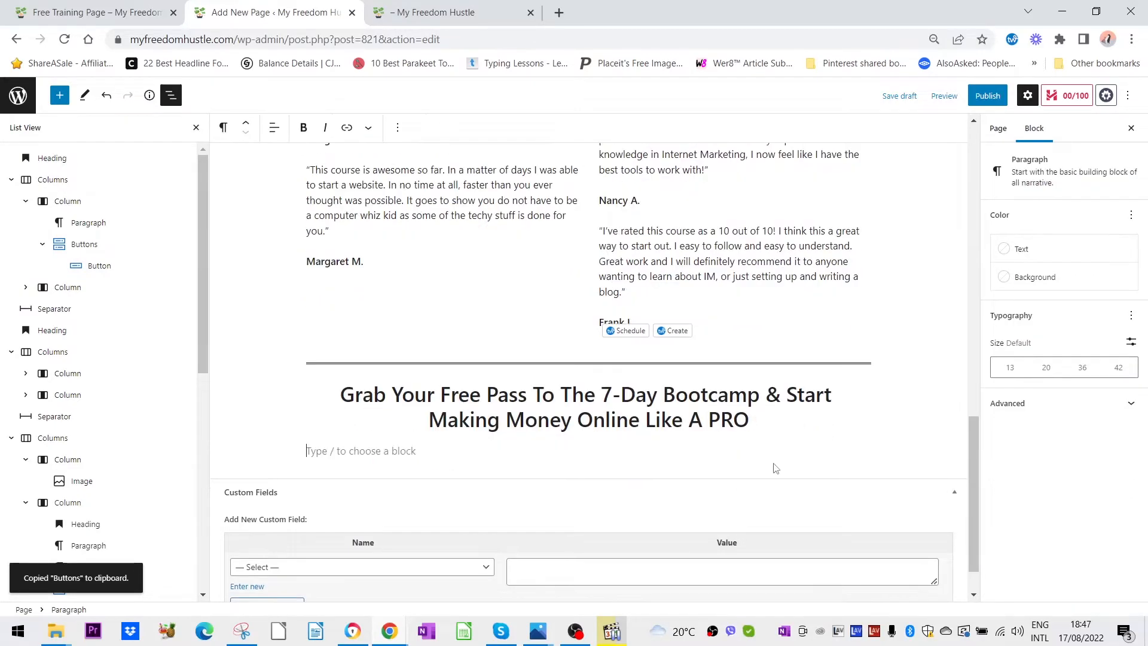
pyautogui.hotkey('ctrl', 'v')
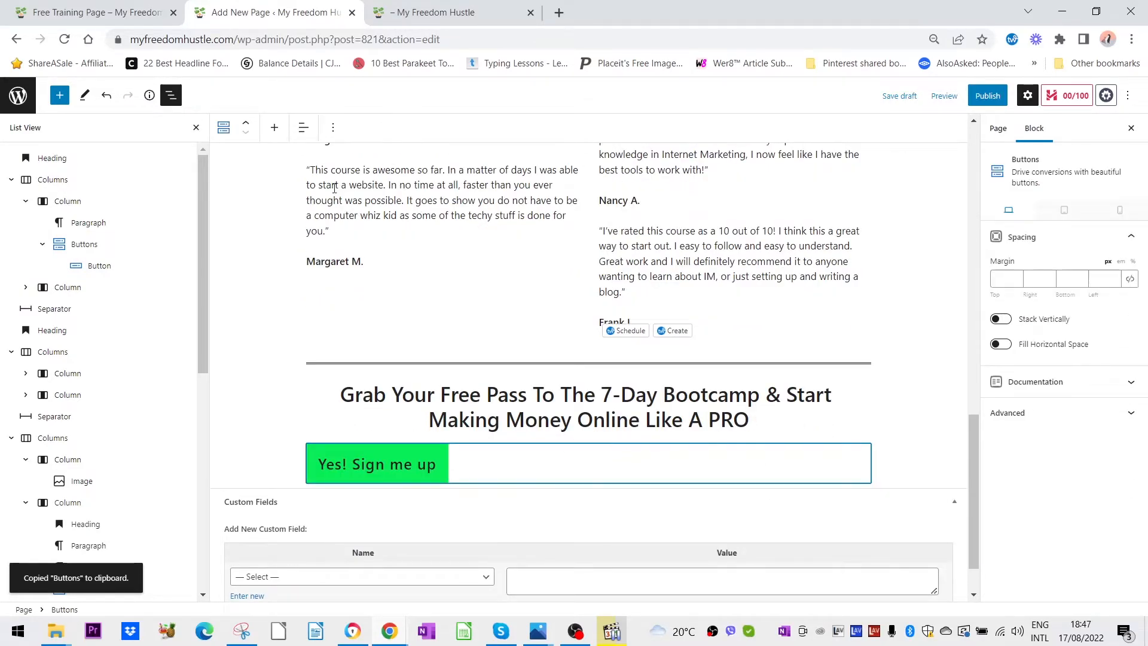
pyautogui.click(303, 128)
pyautogui.click(353, 187)
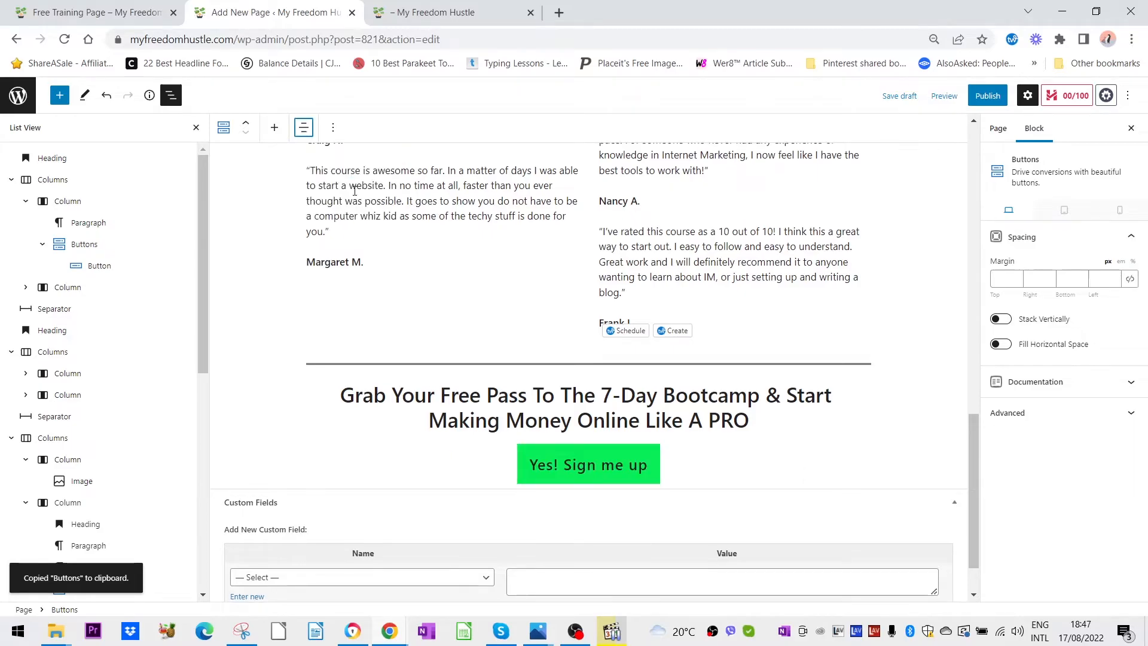
# Give the "Grab Your Free Pass" heading a custom greyish background colour, CFC9C9, modelled on the example page's box.
pyautogui.click(357, 439)
pyautogui.click(136, 12)
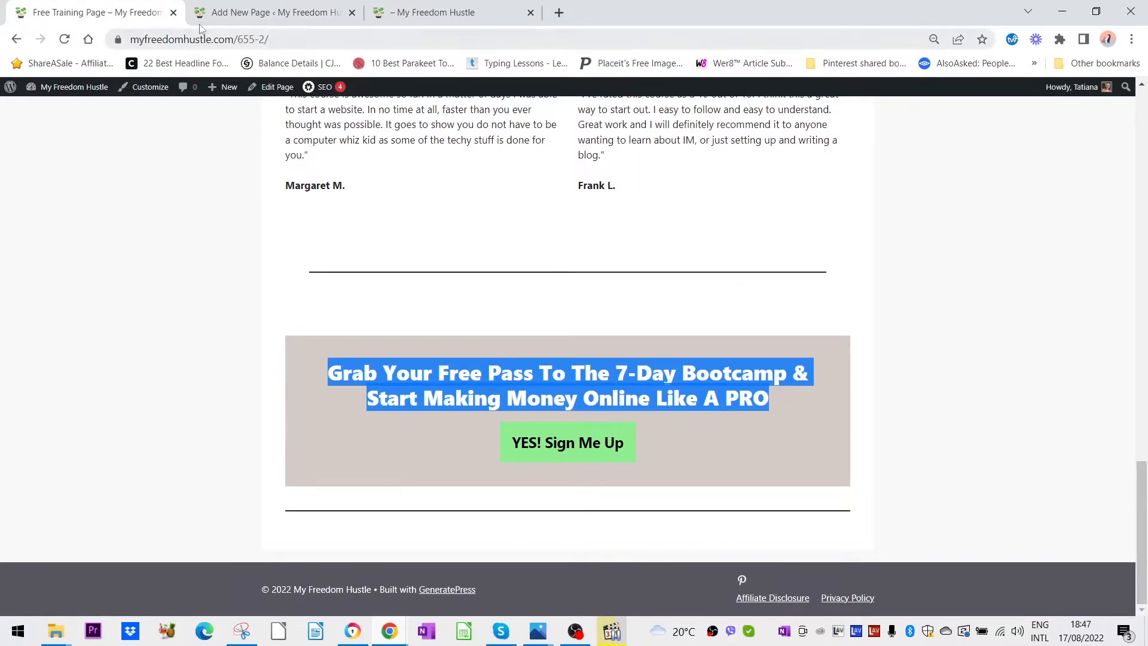
pyautogui.click(266, 13)
pyautogui.click(857, 455)
pyautogui.click(681, 431)
pyautogui.click(875, 447)
pyautogui.click(933, 401)
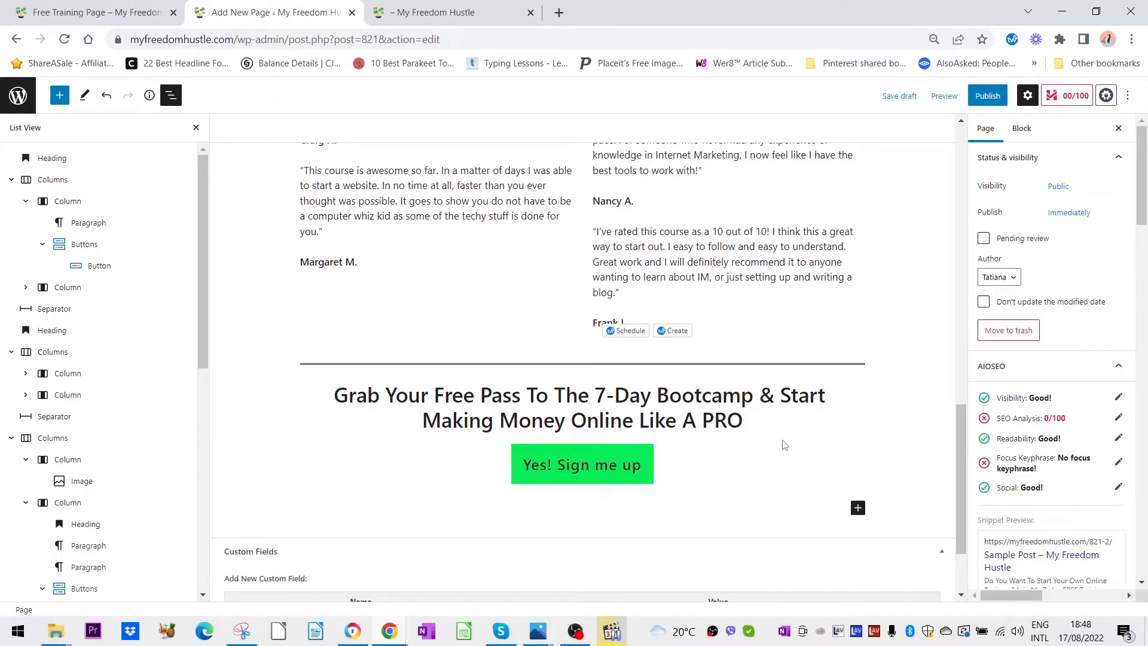
pyautogui.click(761, 425)
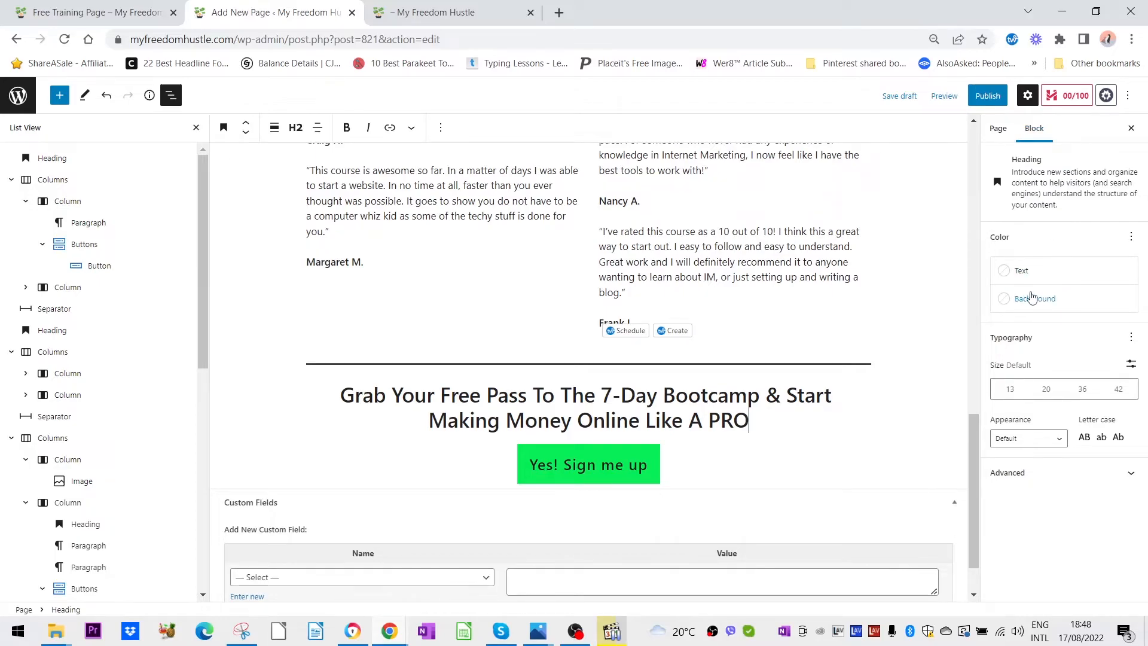
pyautogui.click(1004, 304)
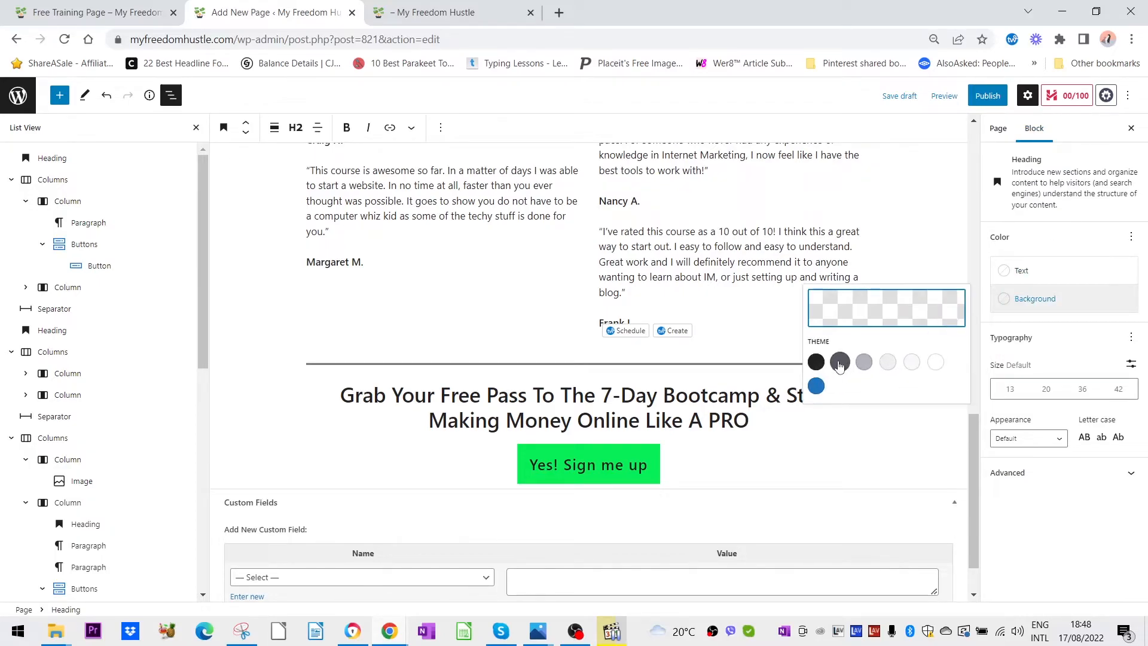
pyautogui.click(855, 309)
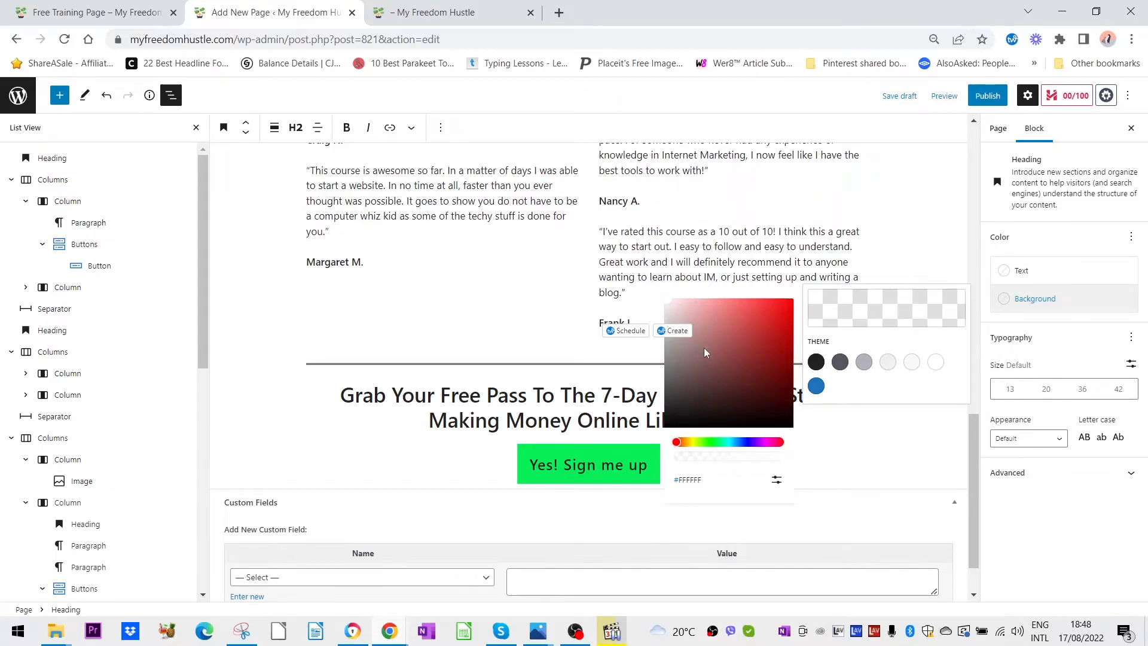
pyautogui.moveTo(672, 306); pyautogui.dragTo(674, 326)
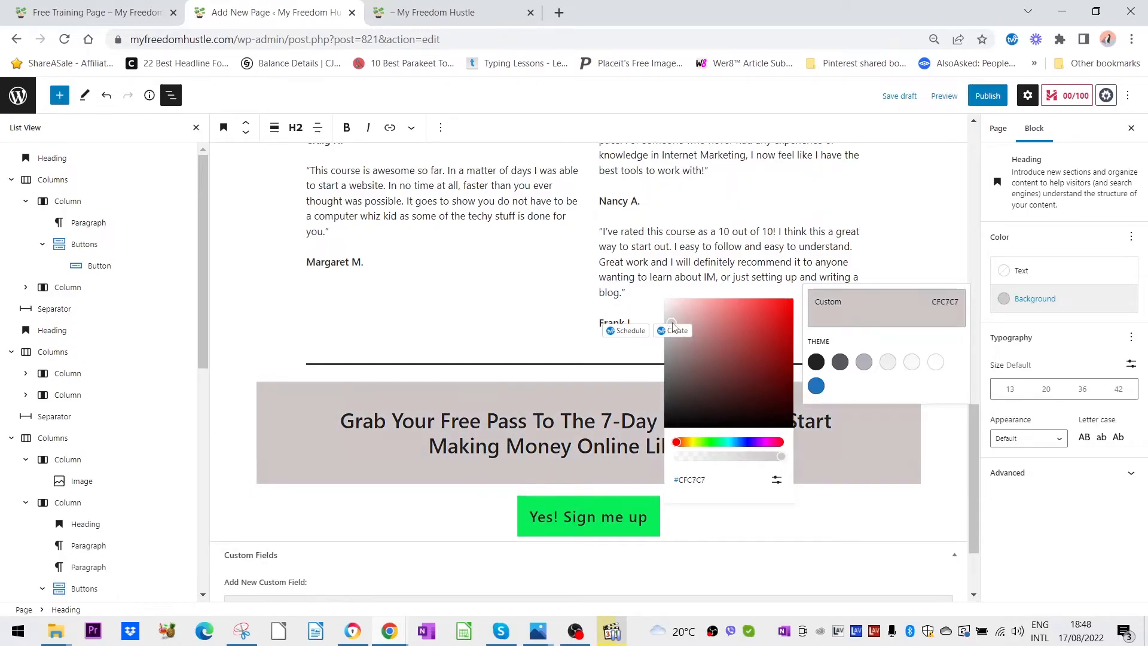
pyautogui.click(865, 455)
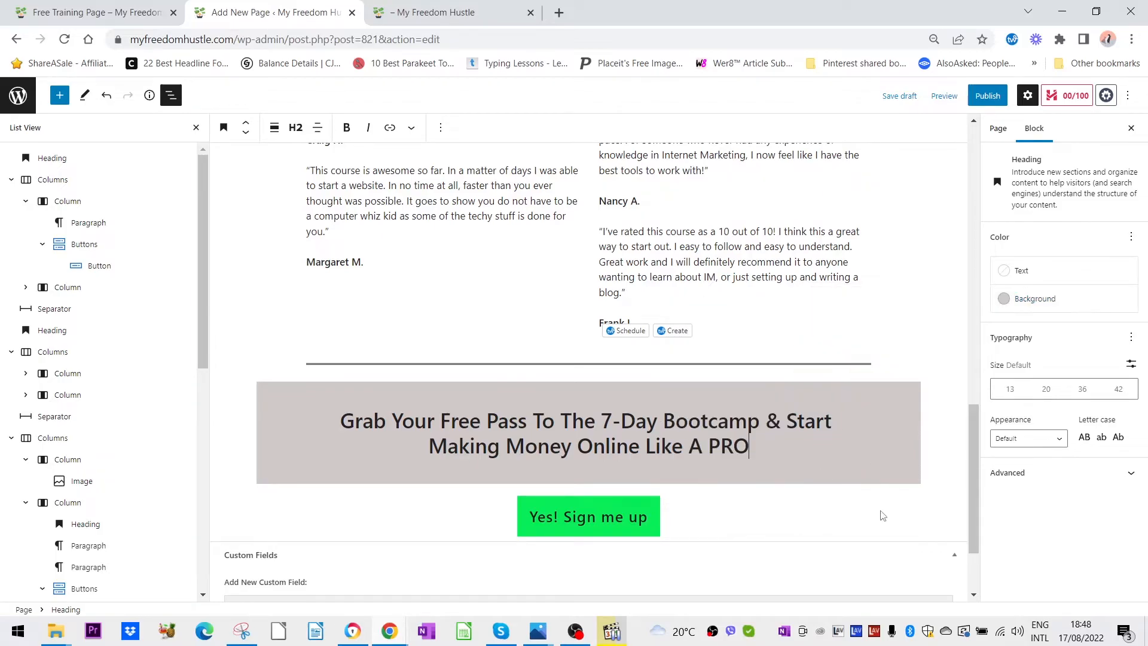
# Select the "Grab Your Free Pass" heading together with the Buttons block below it and group them.
pyautogui.click(807, 497)
pyautogui.click(793, 466)
pyautogui.keyDown('shift'); pyautogui.click(666, 518); pyautogui.keyUp('shift')
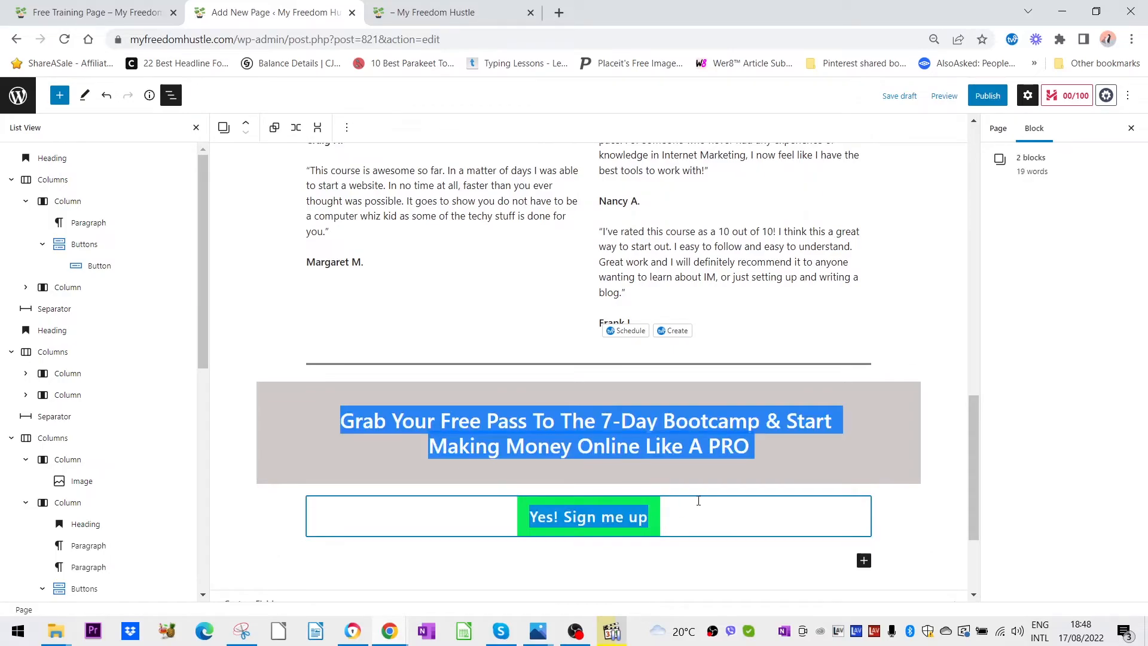
pyautogui.rightClick(715, 520)
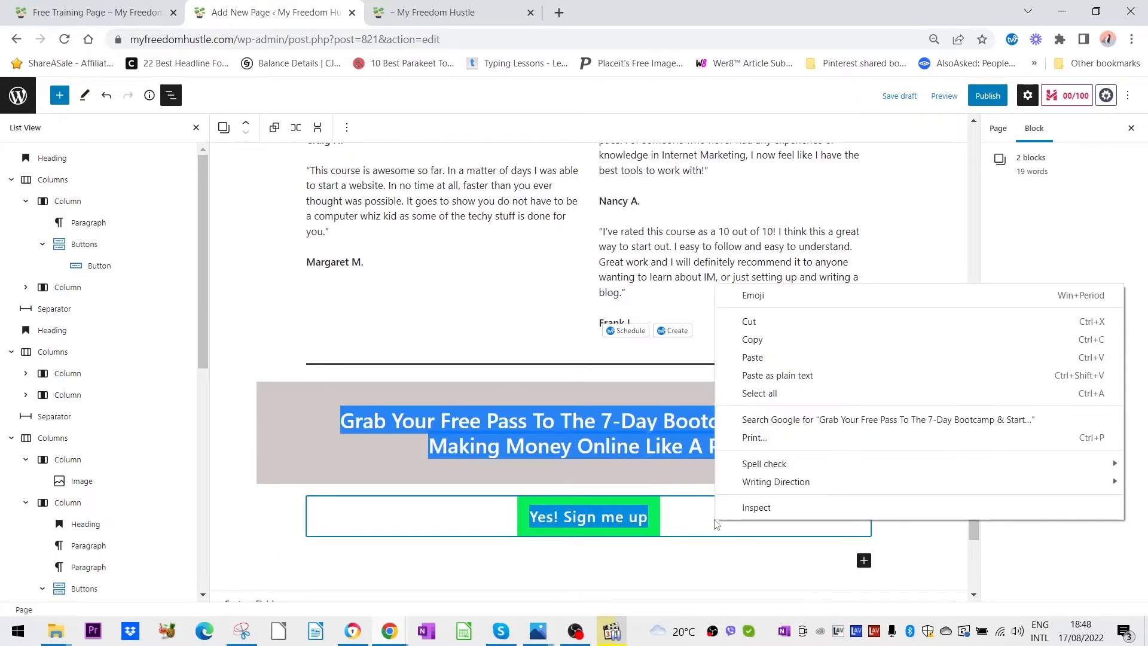
pyautogui.click(346, 127)
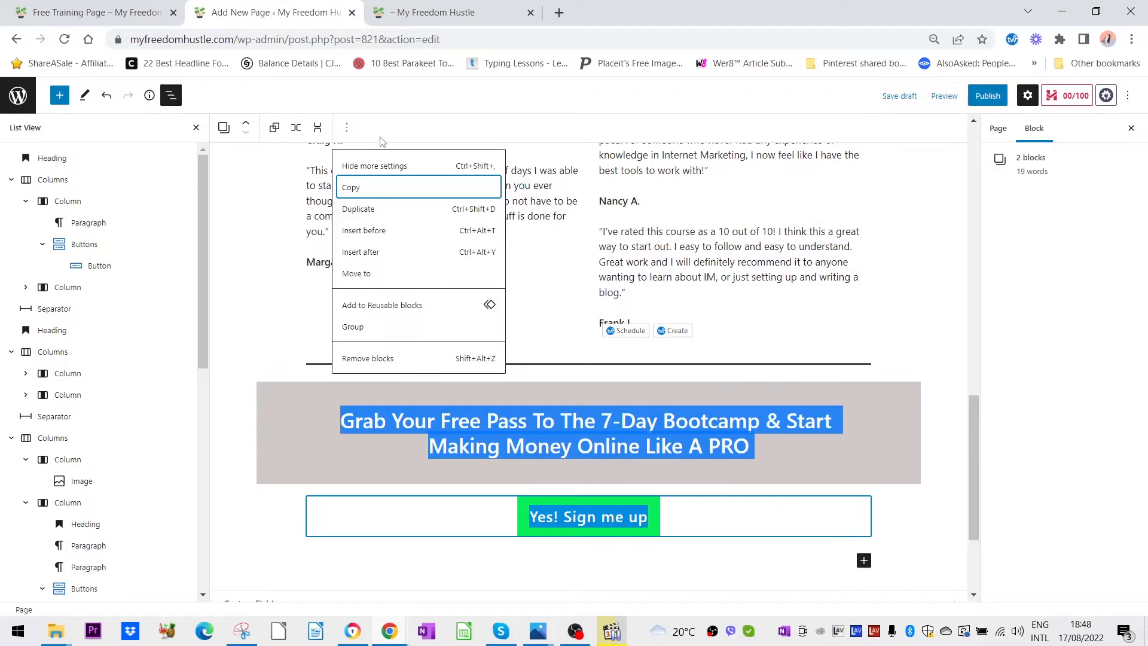
pyautogui.click(361, 464)
pyautogui.keyDown('shift'); pyautogui.click(390, 516); pyautogui.keyUp('shift')
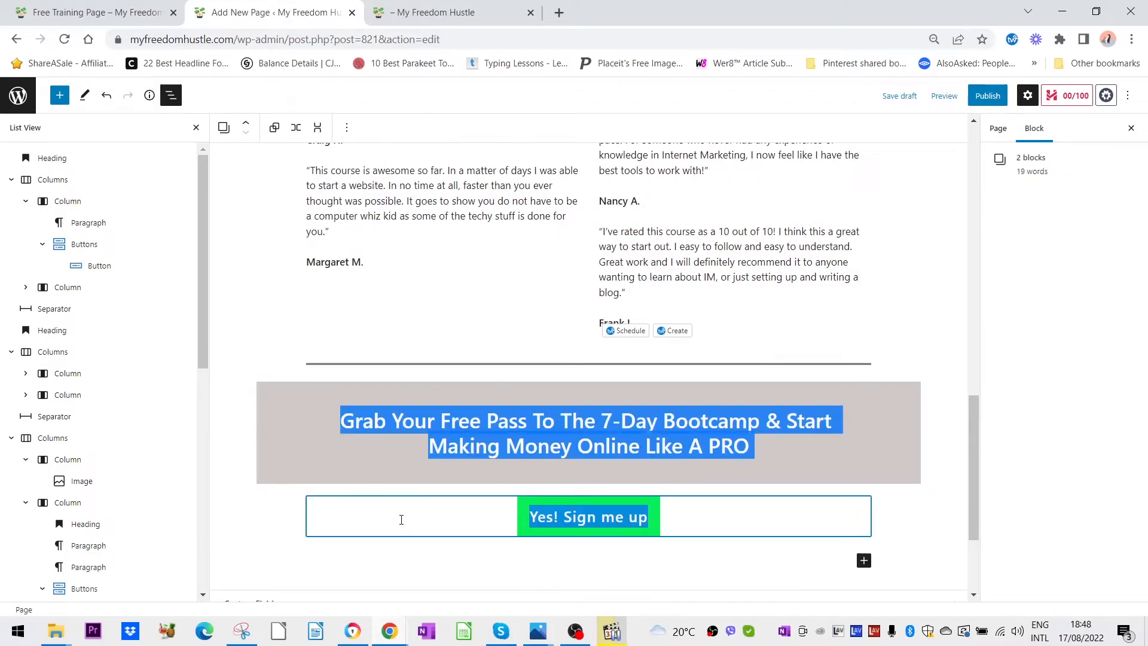
pyautogui.click(346, 127)
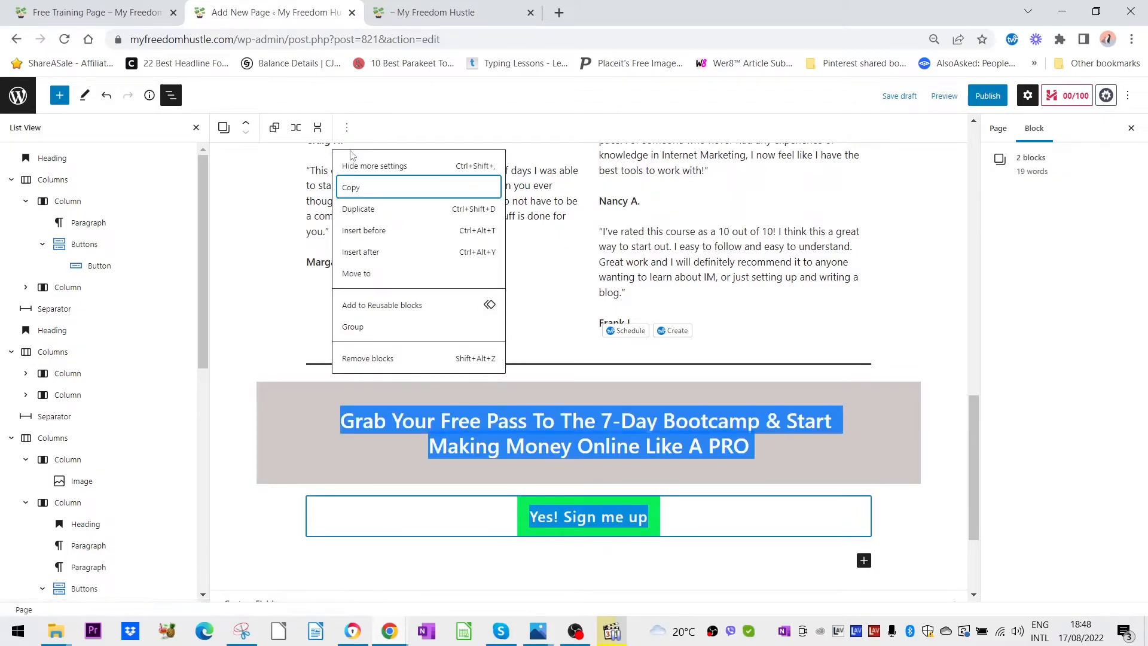
pyautogui.click(353, 332)
# Make the whole "Grab Your Free Pass" heading text inside the new group bold.
pyautogui.click(783, 487)
pyautogui.click(784, 430)
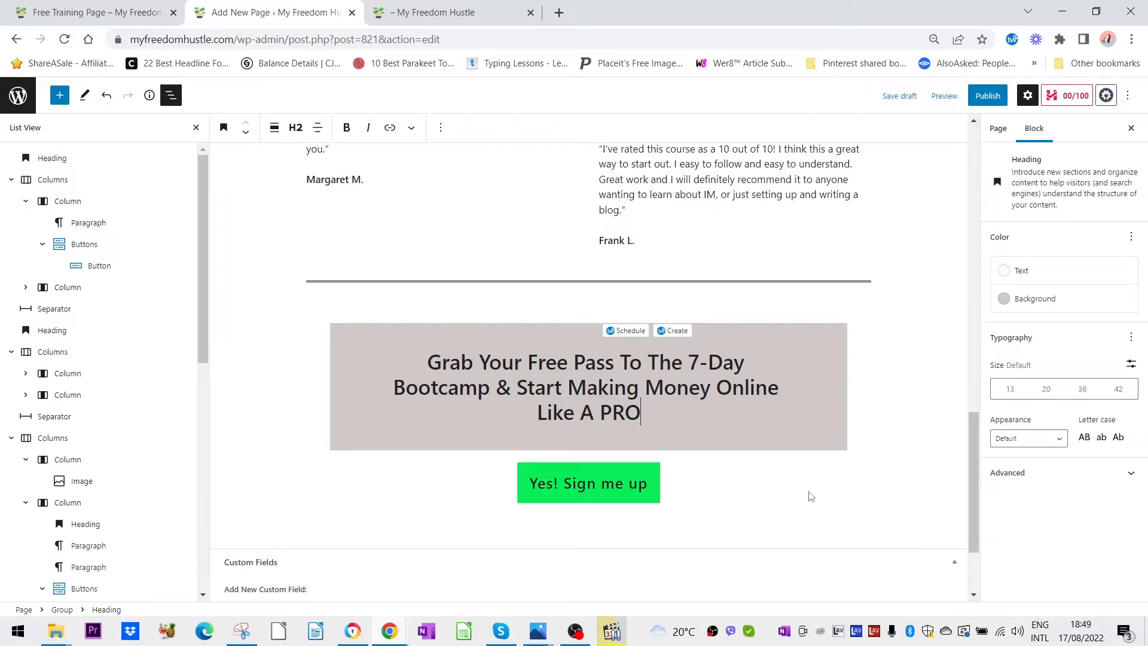
pyautogui.click(895, 461)
pyautogui.click(796, 415)
pyautogui.hotkey('ctrl', 'a')
pyautogui.hotkey('ctrl', 'b')
# Copy the hex code of the "Grab Your Free Pass" heading's custom background colour.
pyautogui.click(1034, 298)
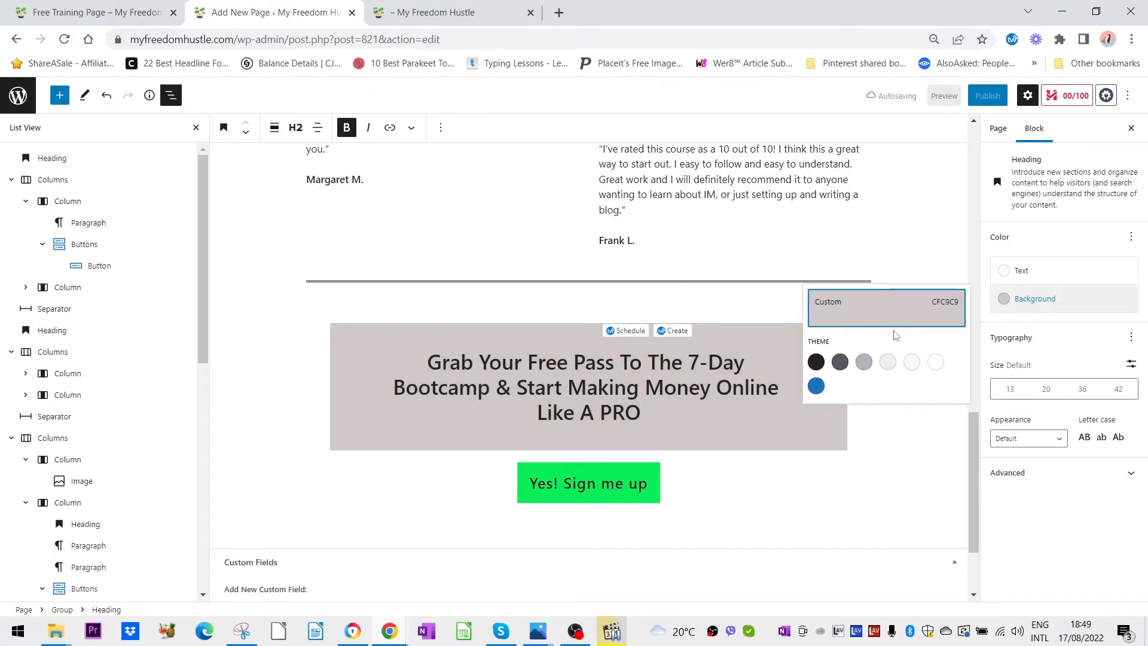
pyautogui.click(901, 307)
pyautogui.click(691, 478)
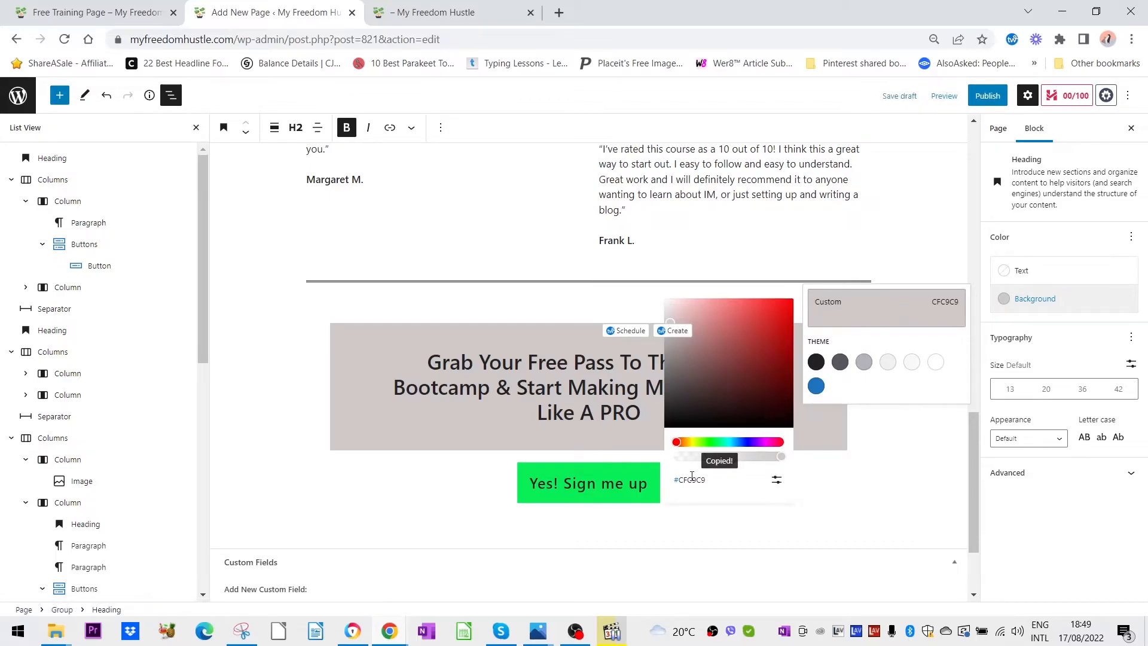
# Set the solid background colour of the group holding the heading and sign-up button to #cfc9c9 using the copied code.
pyautogui.click(645, 482)
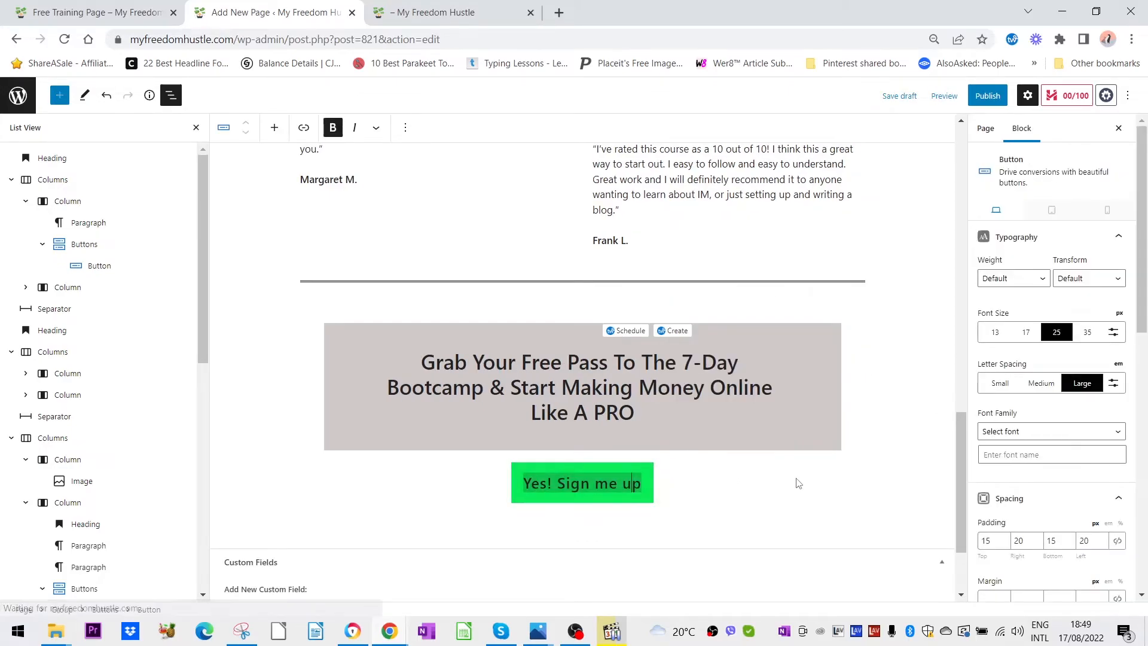
pyautogui.click(846, 476)
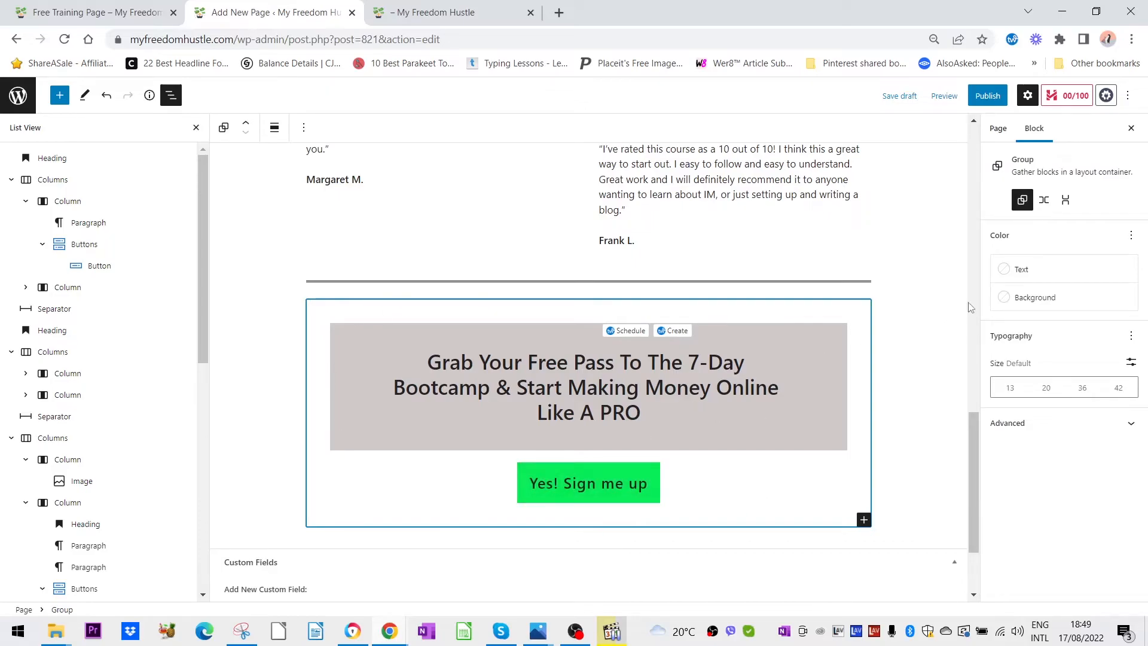
pyautogui.click(1010, 299)
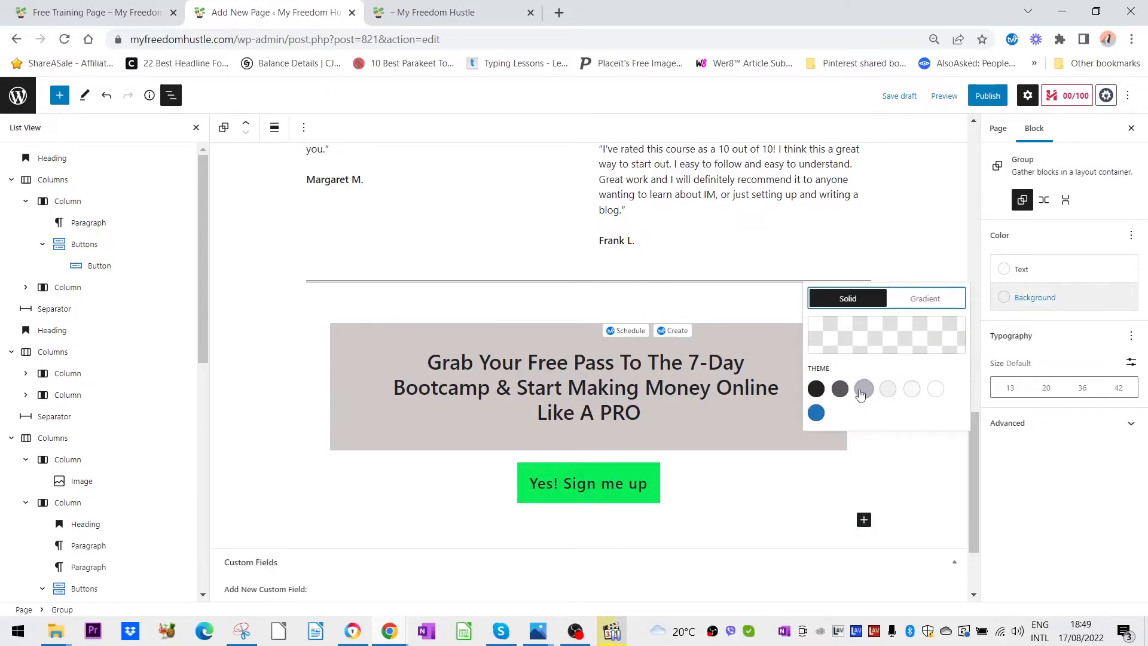
pyautogui.click(897, 348)
pyautogui.click(775, 506)
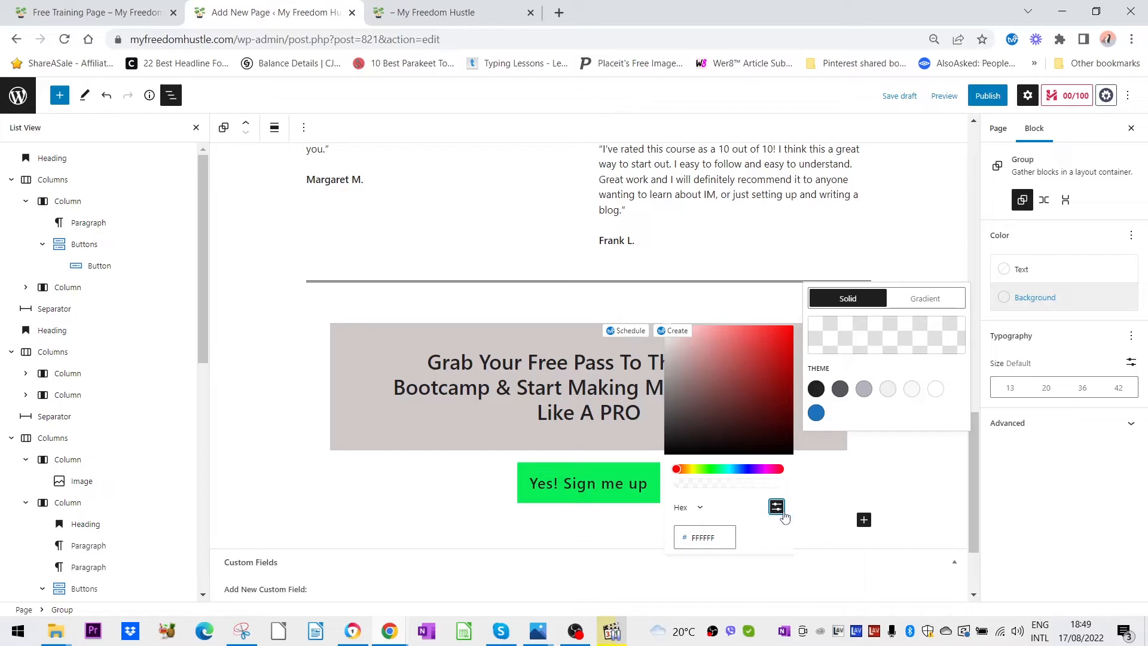
pyautogui.moveTo(721, 542); pyautogui.dragTo(676, 543)
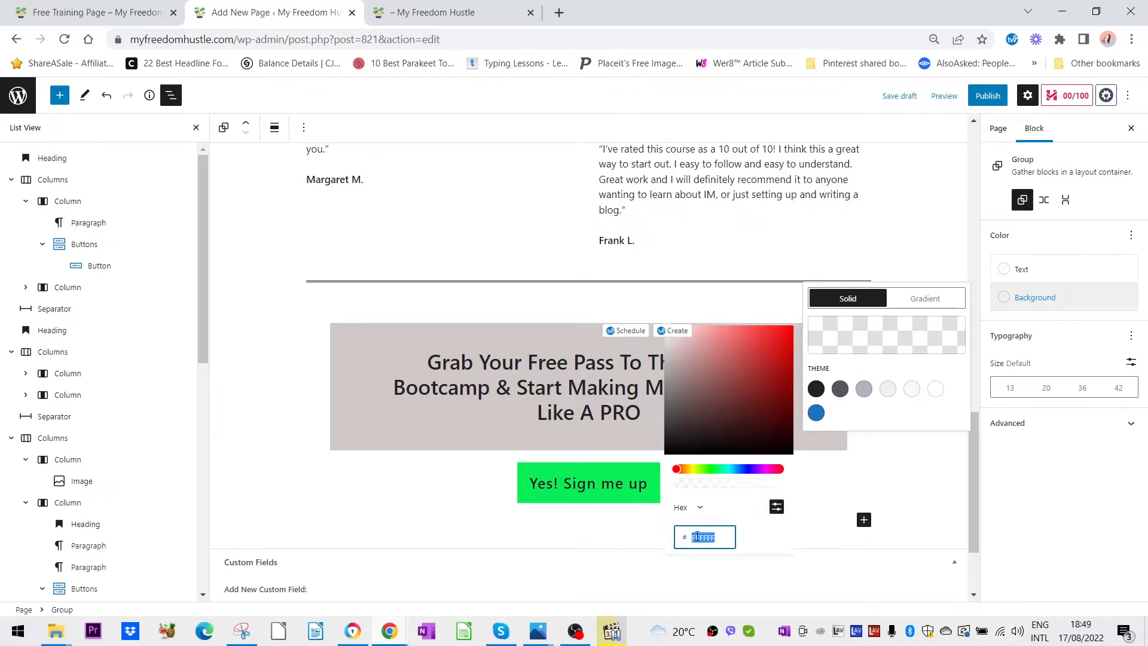
pyautogui.hotkey('ctrl', 'v')
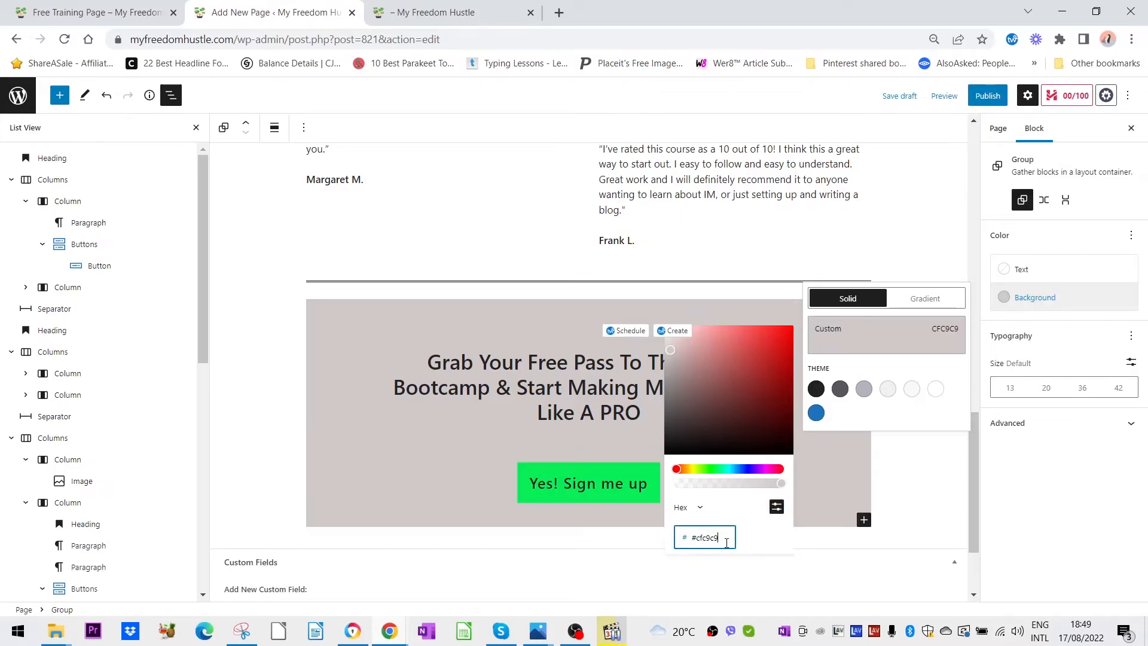
pyautogui.click(920, 487)
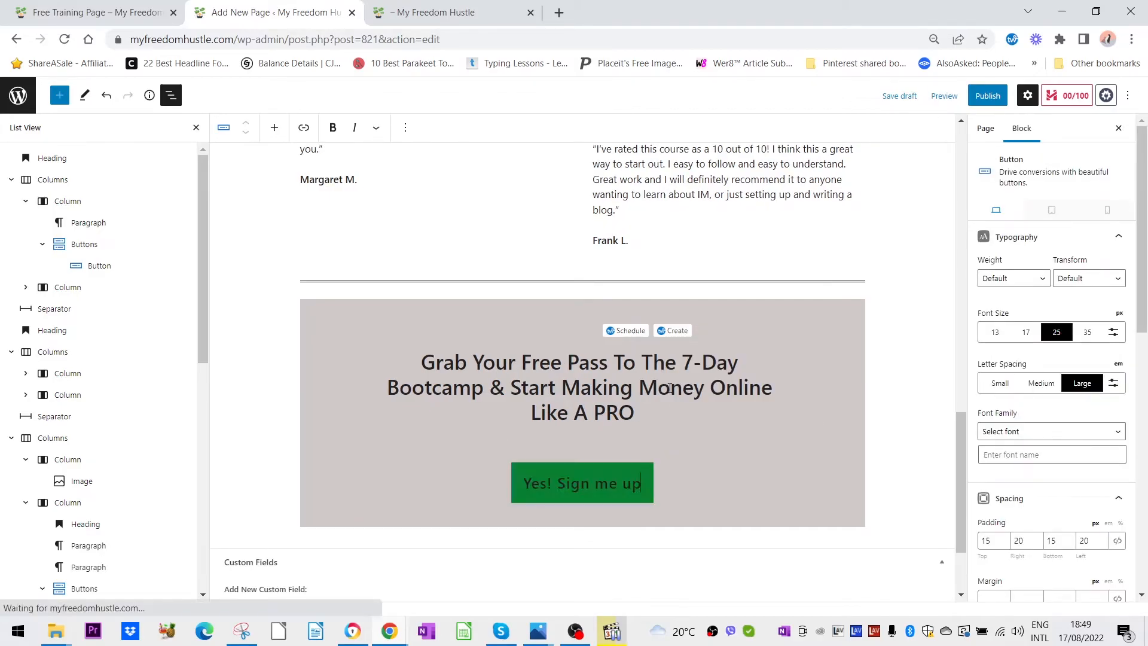
# Compare the shaded heading-and-button group with the call-to-action box on the example Free Training page.
pyautogui.click(96, 12)
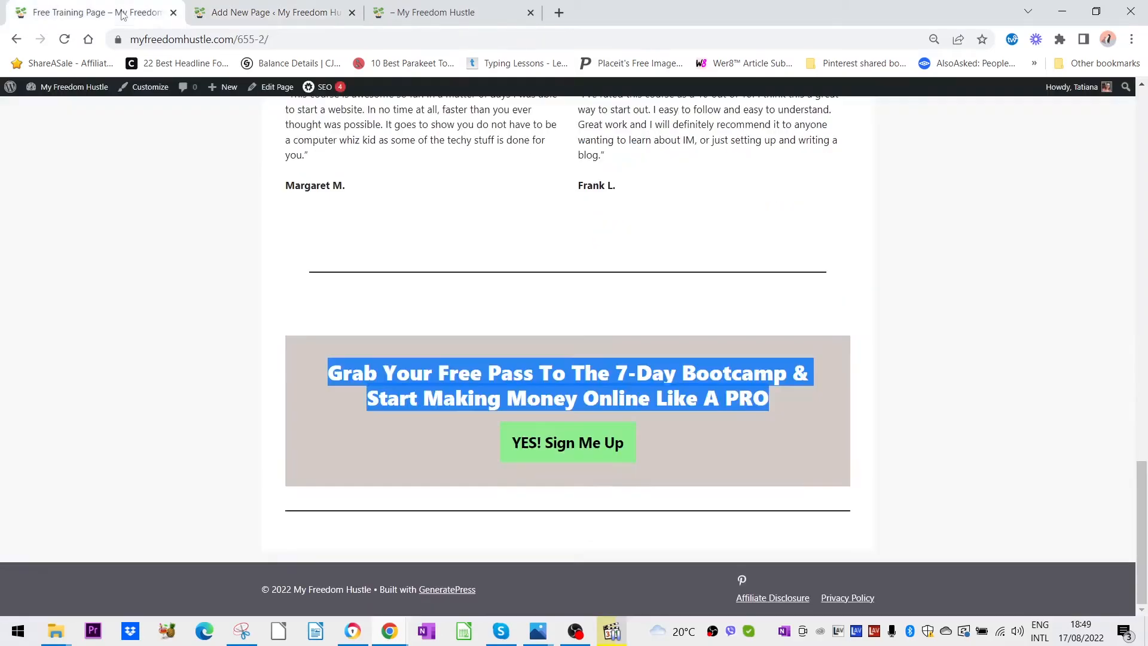
pyautogui.click(778, 436)
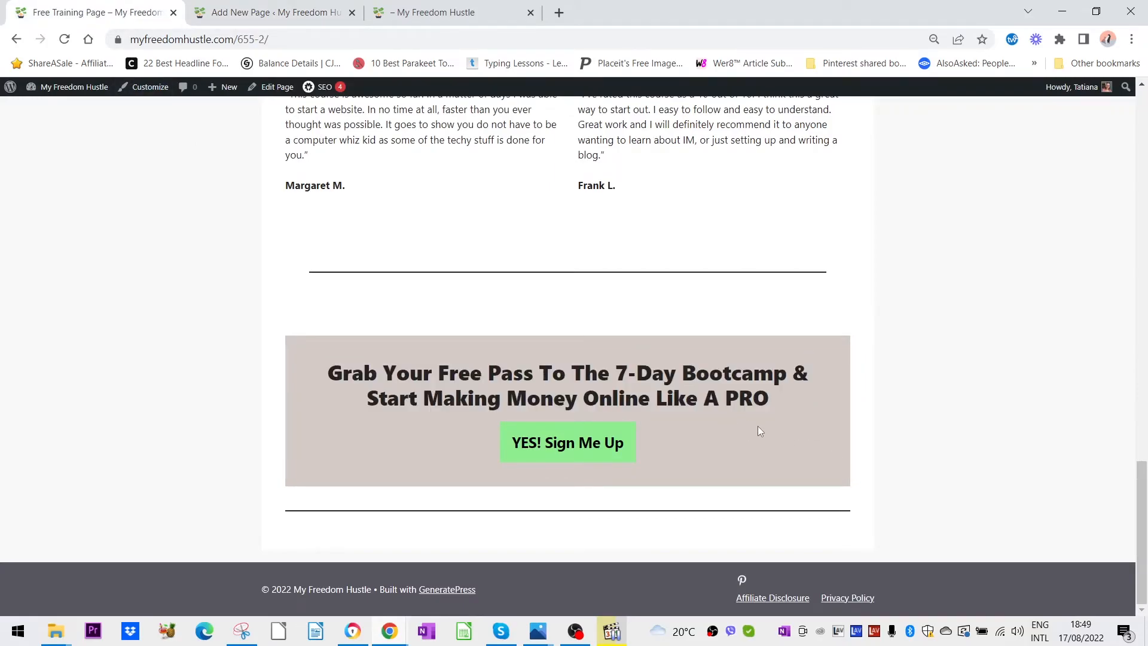
pyautogui.click(279, 13)
pyautogui.tripleClick(587, 387)
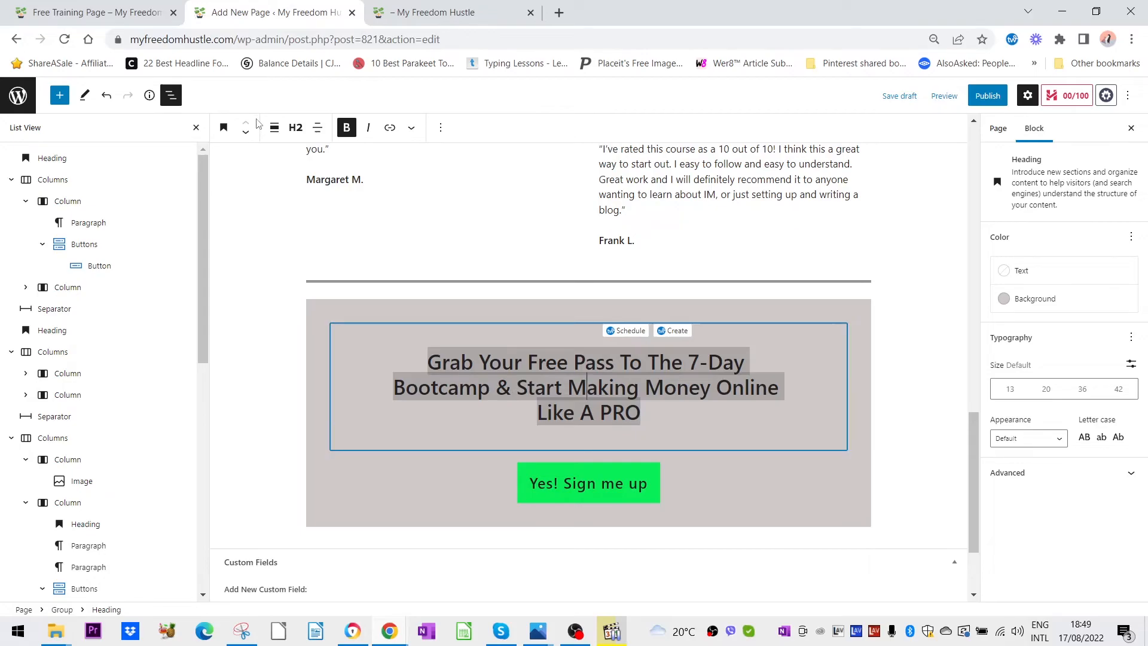
pyautogui.click(730, 483)
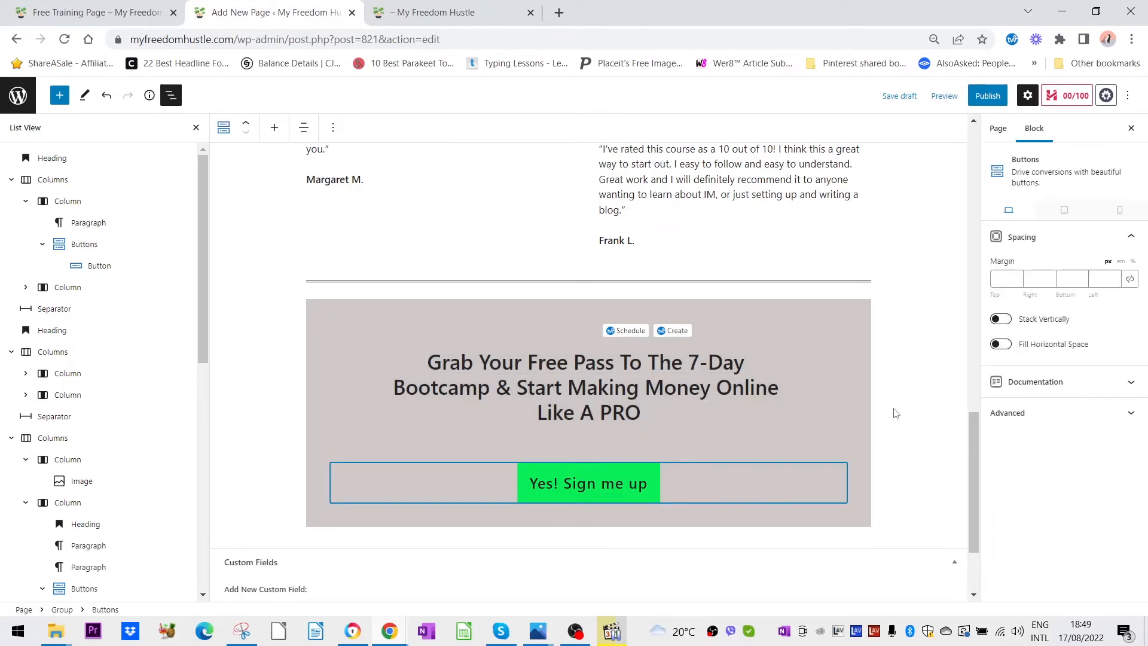
pyautogui.click(901, 400)
# Save the draft, preview it in a new tab and review the landing page down to the call-to-action box.
pyautogui.scroll(2, 894, 403)
pyautogui.click(902, 96)
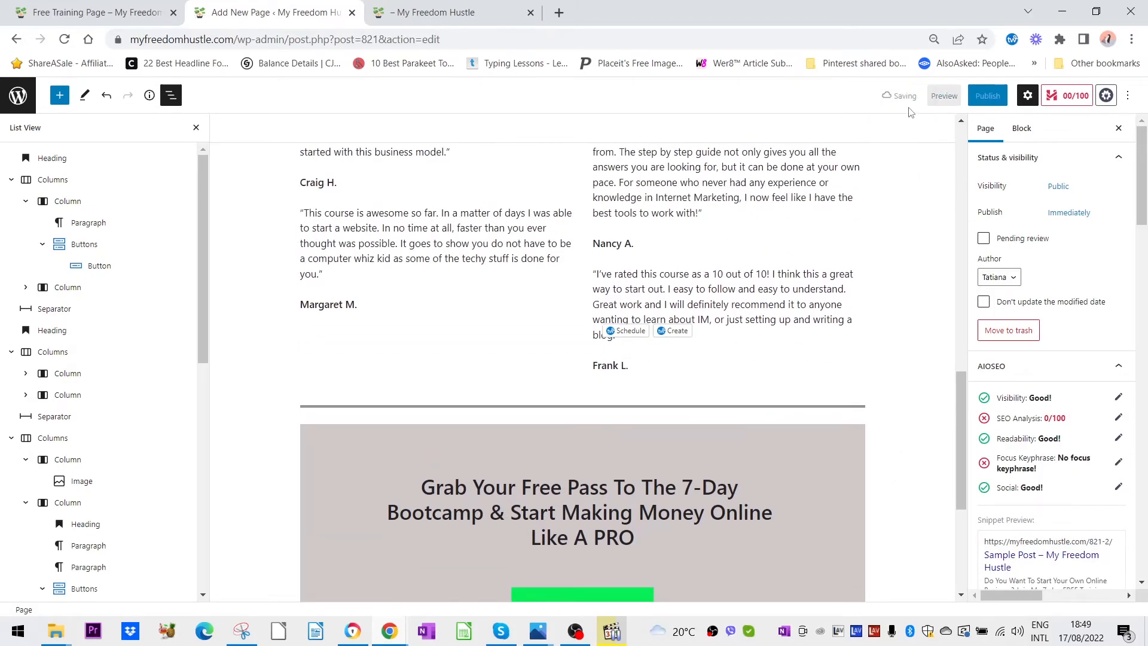
pyautogui.click(943, 96)
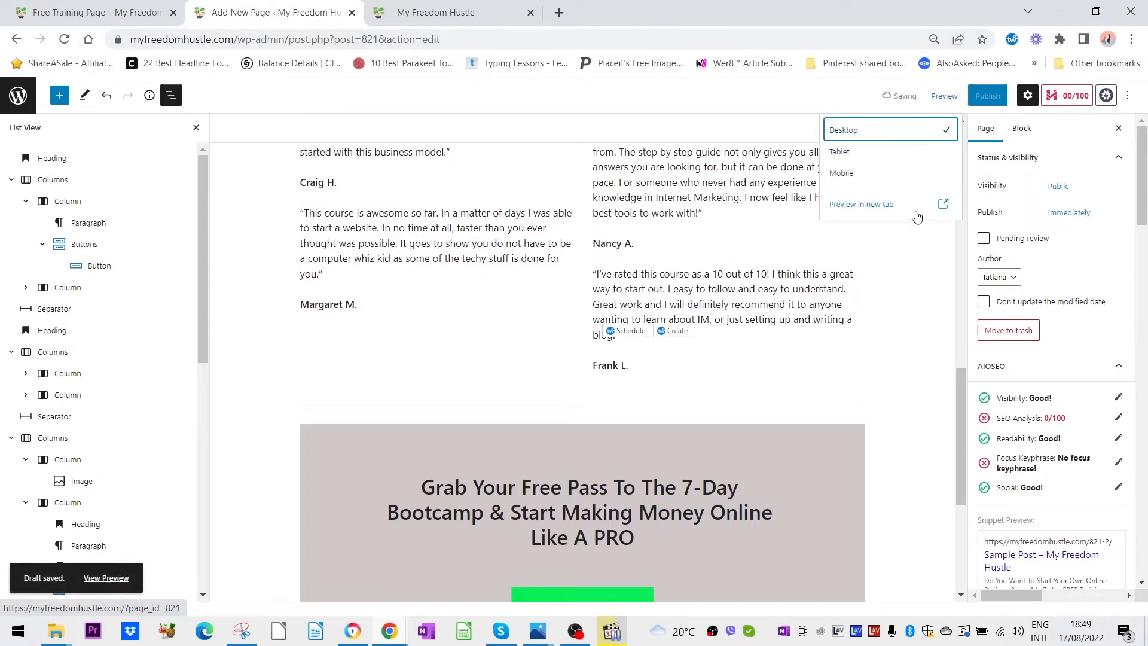
pyautogui.click(863, 207)
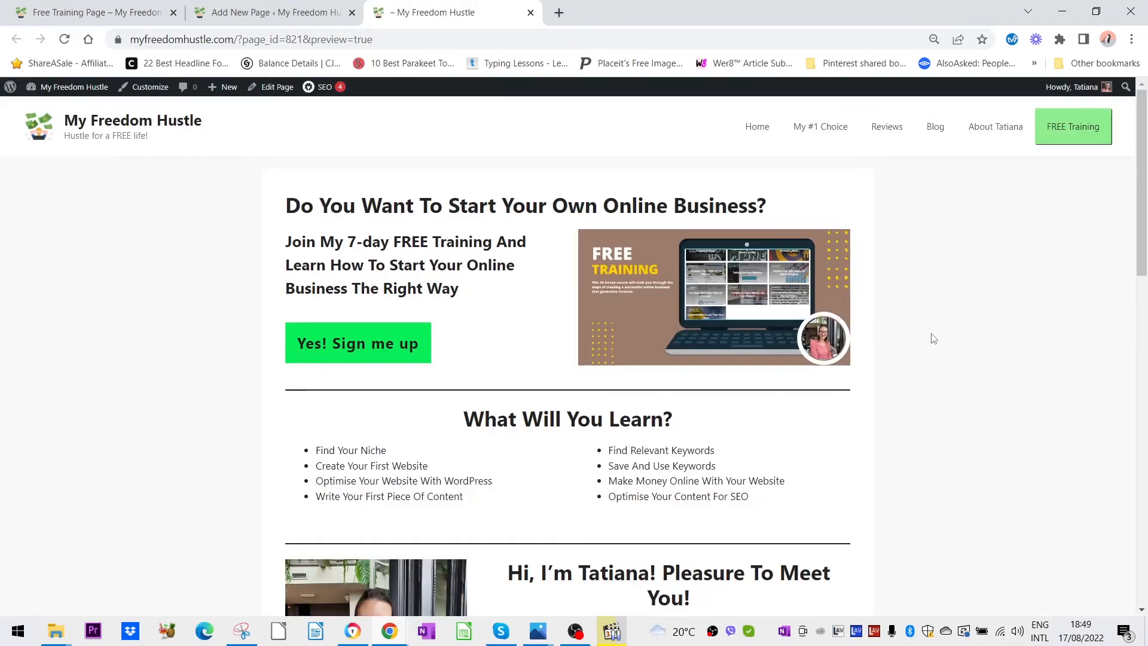
pyautogui.scroll(-2, 953, 342)
pyautogui.scroll(-5, 954, 342)
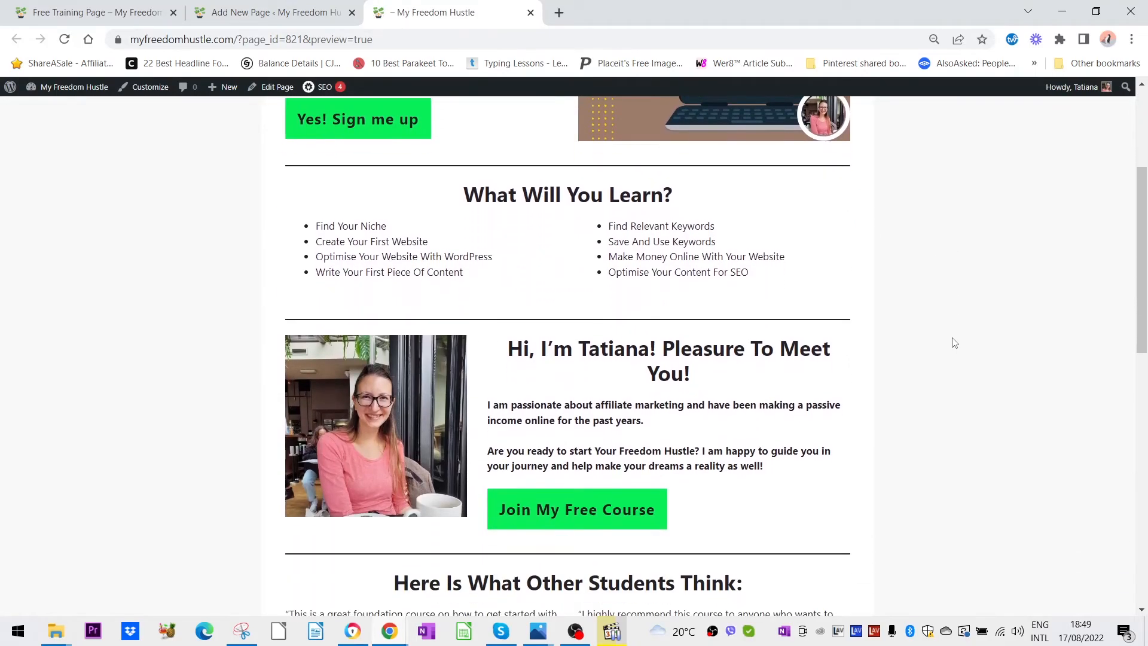
pyautogui.scroll(-6, 954, 343)
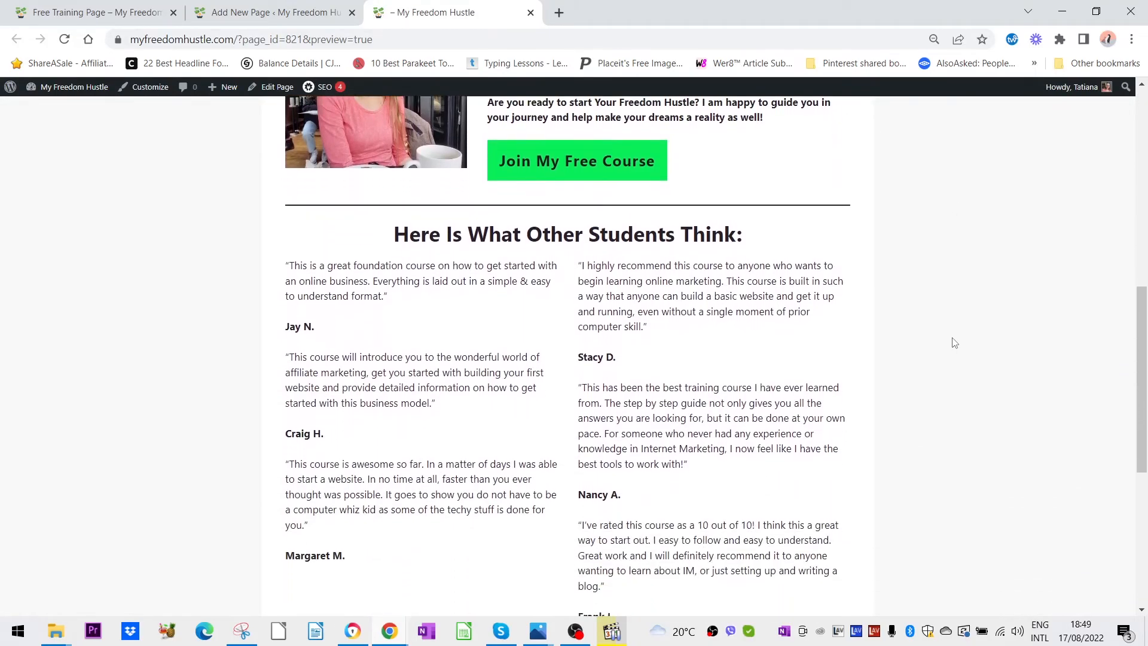
pyautogui.scroll(-4, 954, 343)
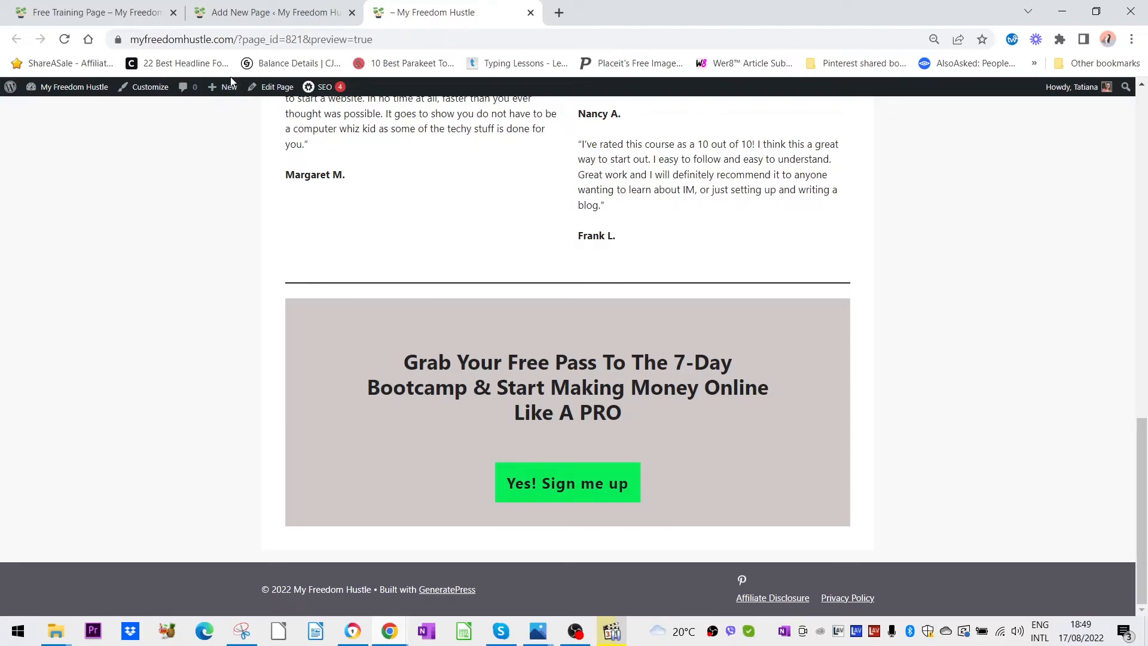
# Set the "Grab Your Free Pass" heading's font size to a custom value of 34.
pyautogui.click(269, 12)
pyautogui.scroll(-4, 673, 277)
pyautogui.tripleClick(660, 278)
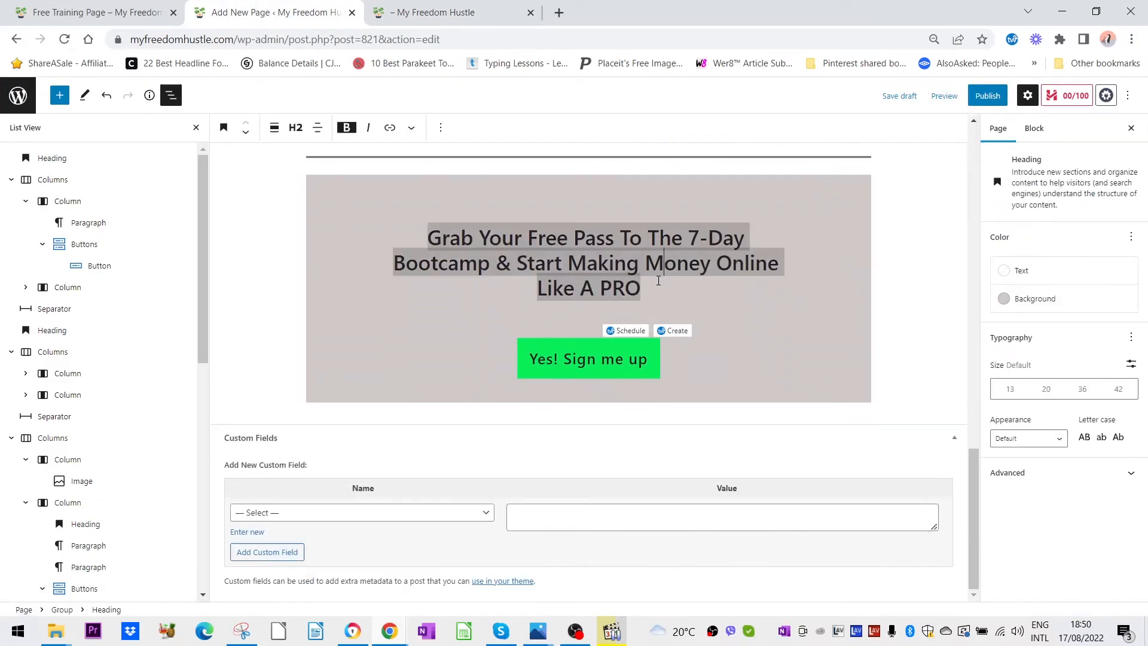
pyautogui.click(652, 287)
pyautogui.tripleClick(608, 268)
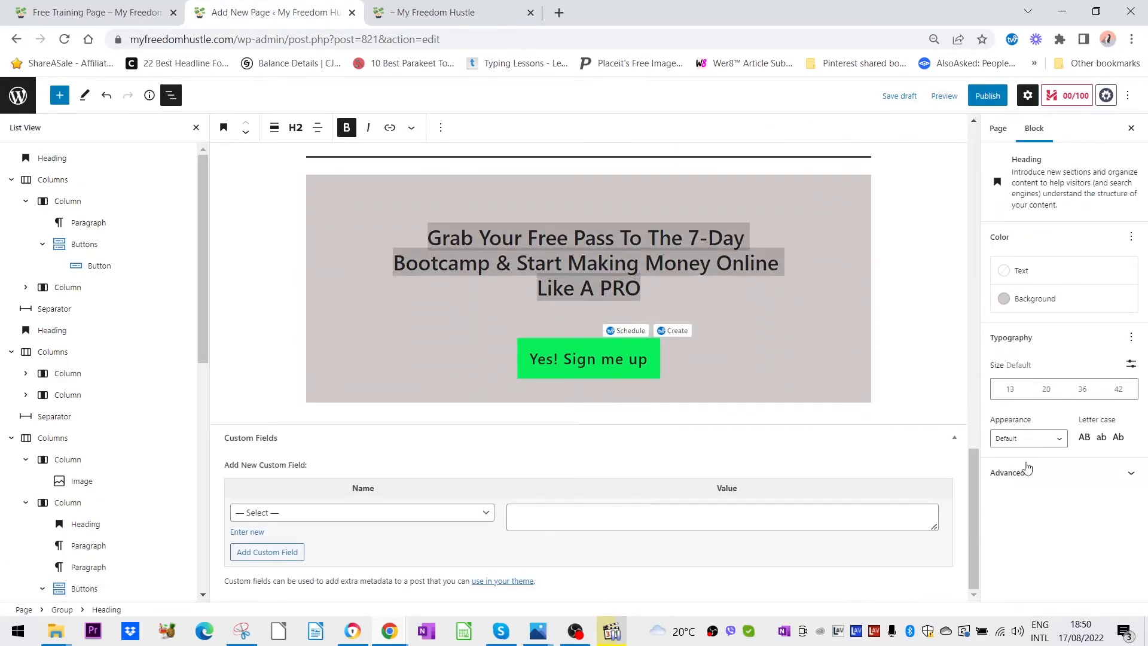
pyautogui.click(1081, 391)
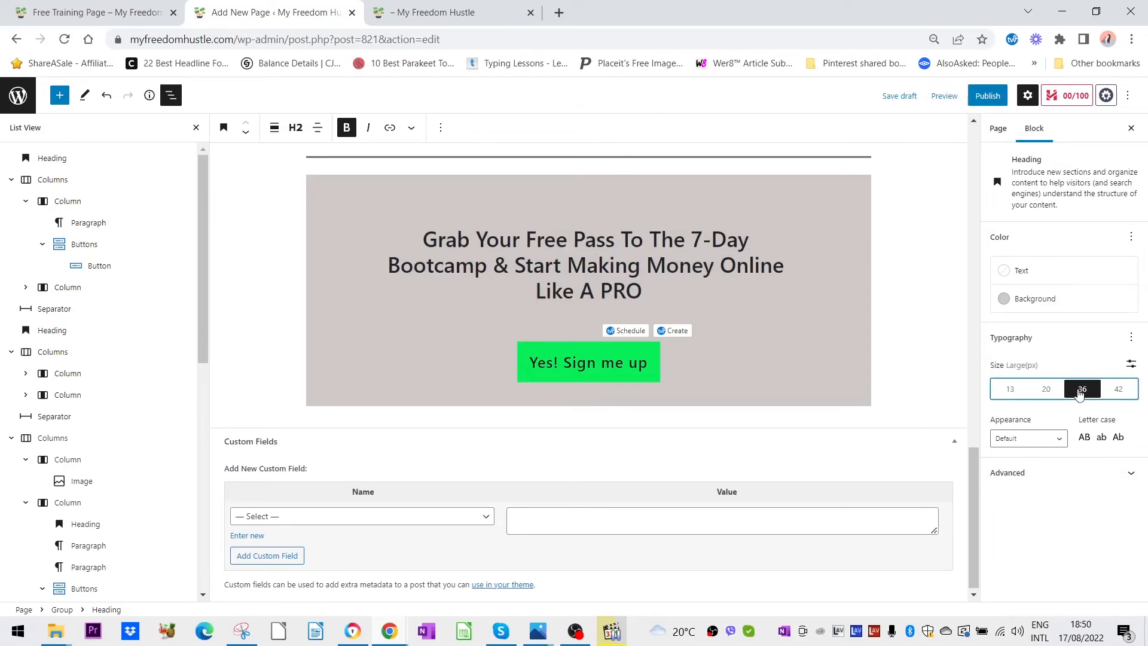
pyautogui.click(1130, 363)
pyautogui.click(1033, 388)
pyautogui.press('BackSpace')
pyautogui.write('4')
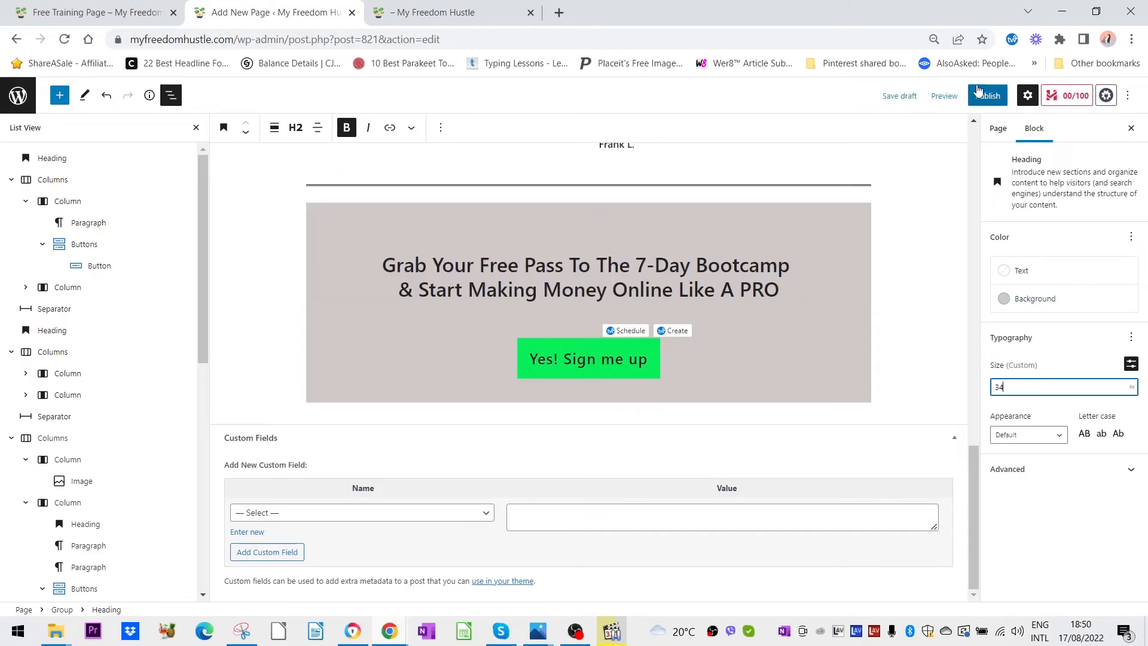
# Save the draft with the resized heading, preview it in a new tab and check how the heading text wraps.
pyautogui.click(893, 96)
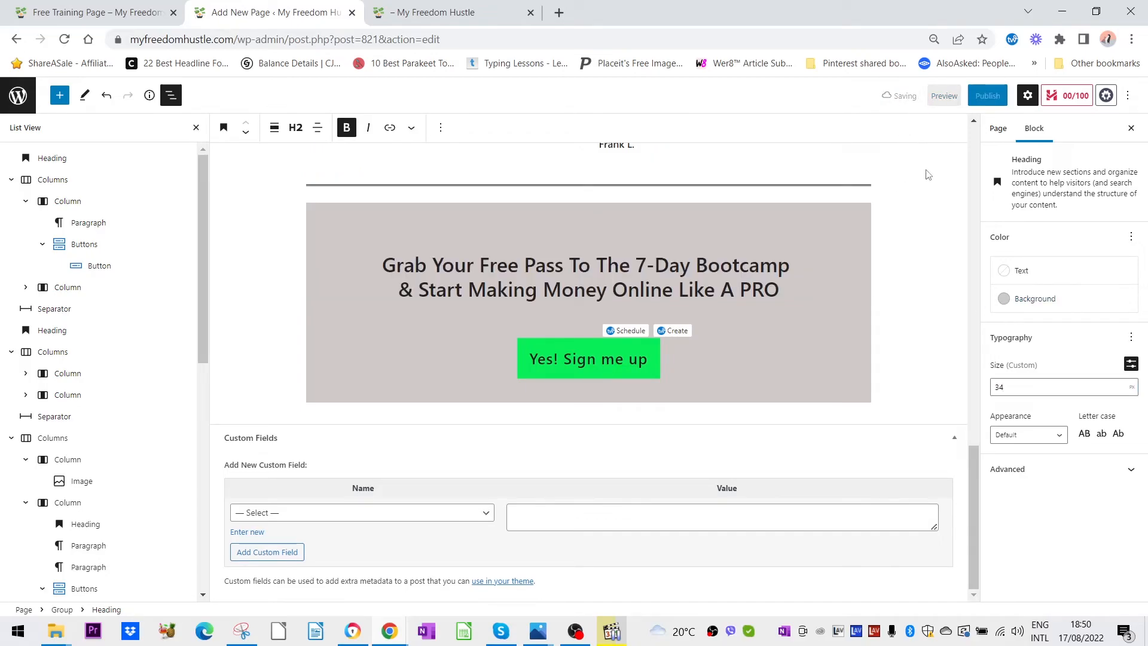
pyautogui.click(942, 96)
pyautogui.click(895, 170)
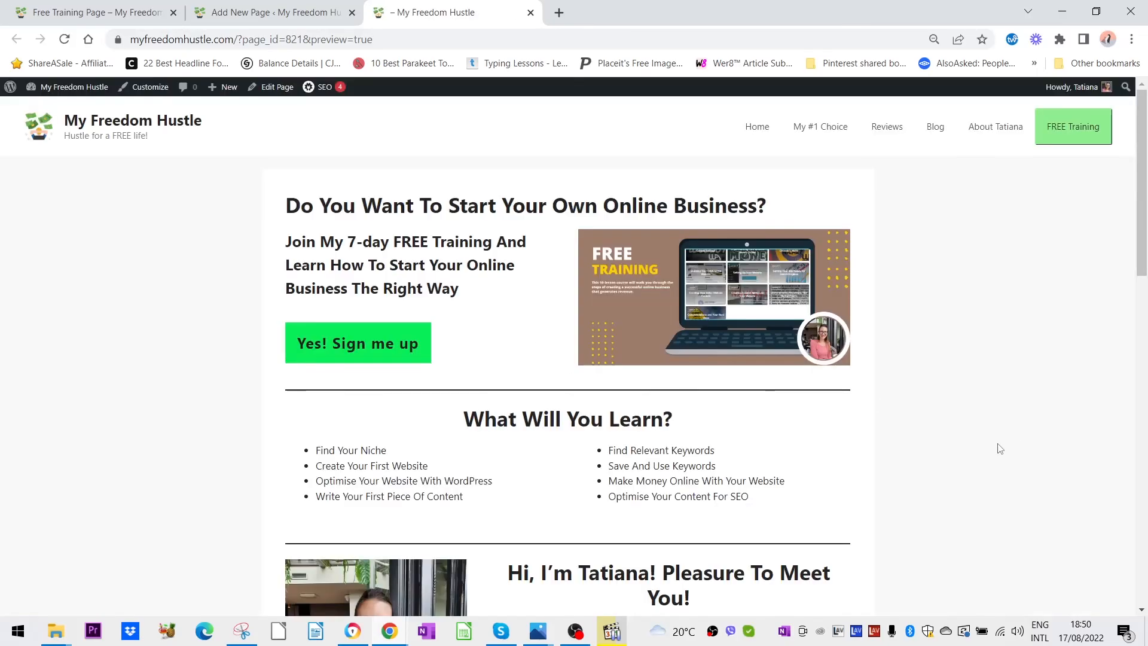
pyautogui.scroll(-15, 986, 425)
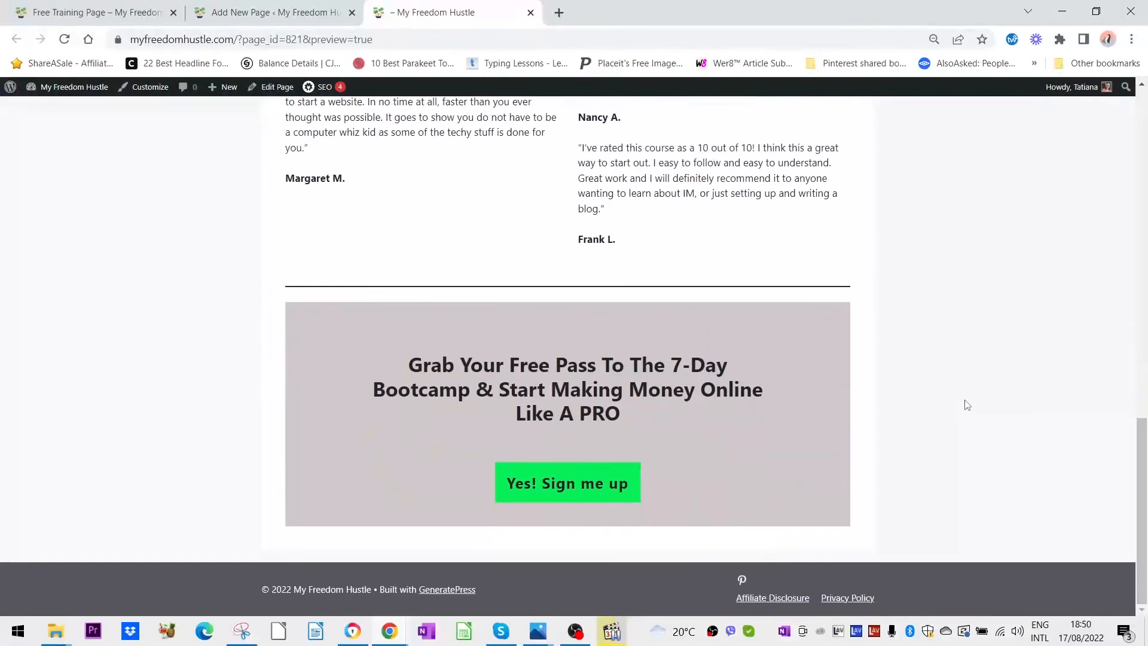
pyautogui.click(64, 38)
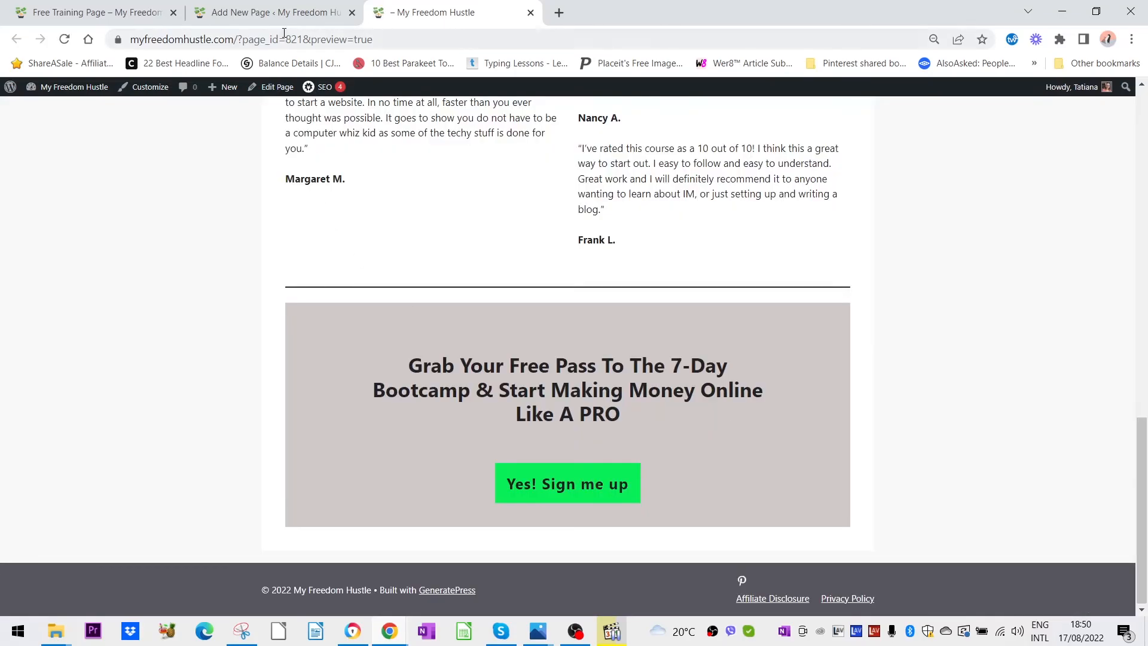
# Set the "Grab Your Free Pass" heading's custom font size to 32 in the page editor.
pyautogui.click(272, 12)
pyautogui.click(1009, 386)
pyautogui.press('BackSpace')
pyautogui.write('3')
pyautogui.press('BackSpace')
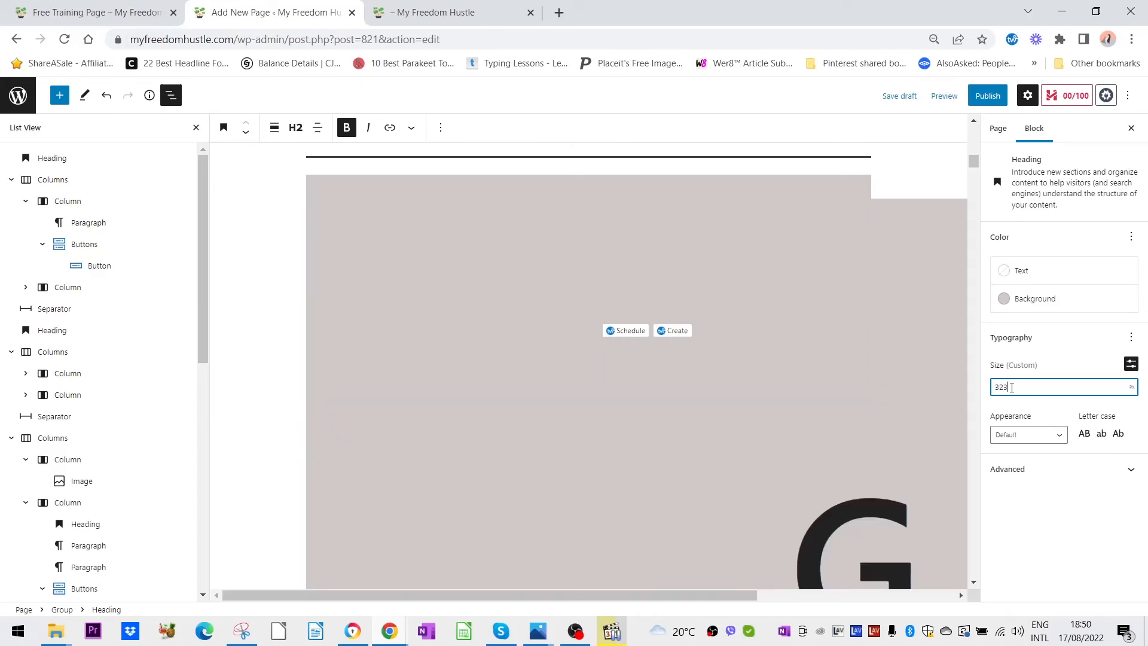
pyautogui.write('2')
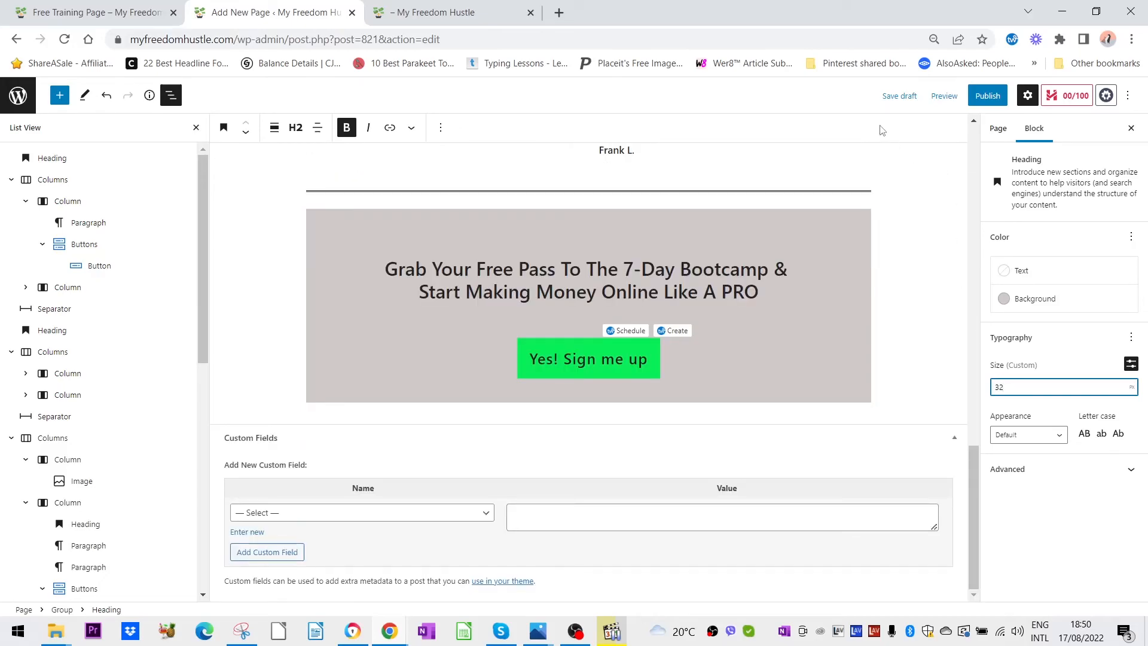
# Save the draft again and preview the page in a new tab, examining the final heading and button box.
pyautogui.click(900, 96)
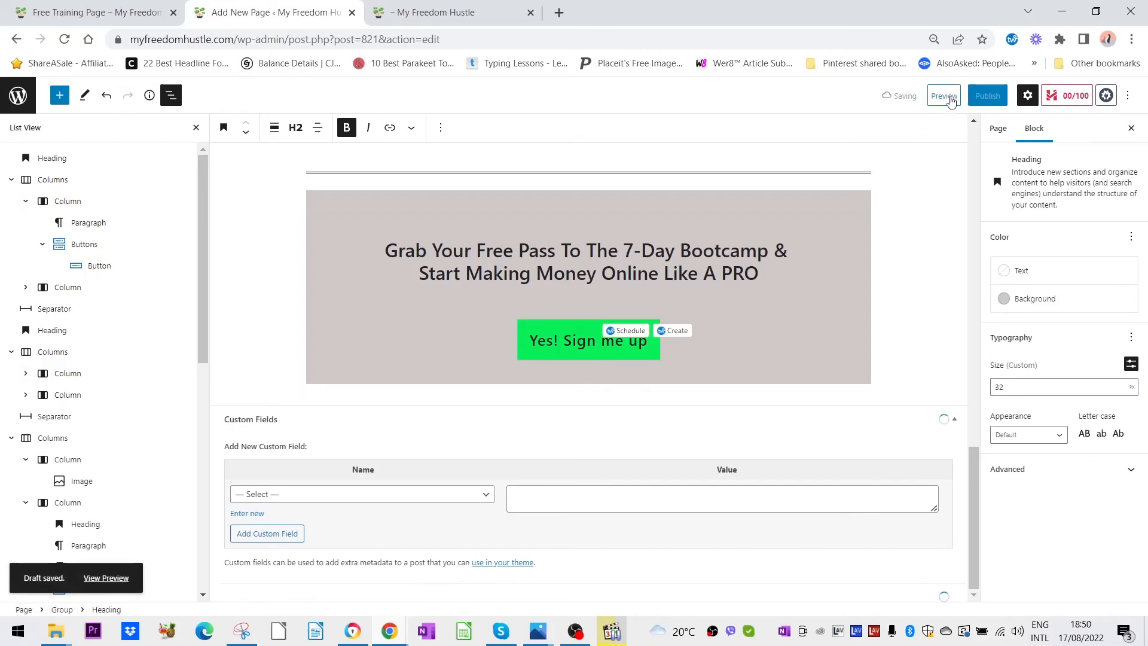
pyautogui.click(947, 97)
pyautogui.click(889, 204)
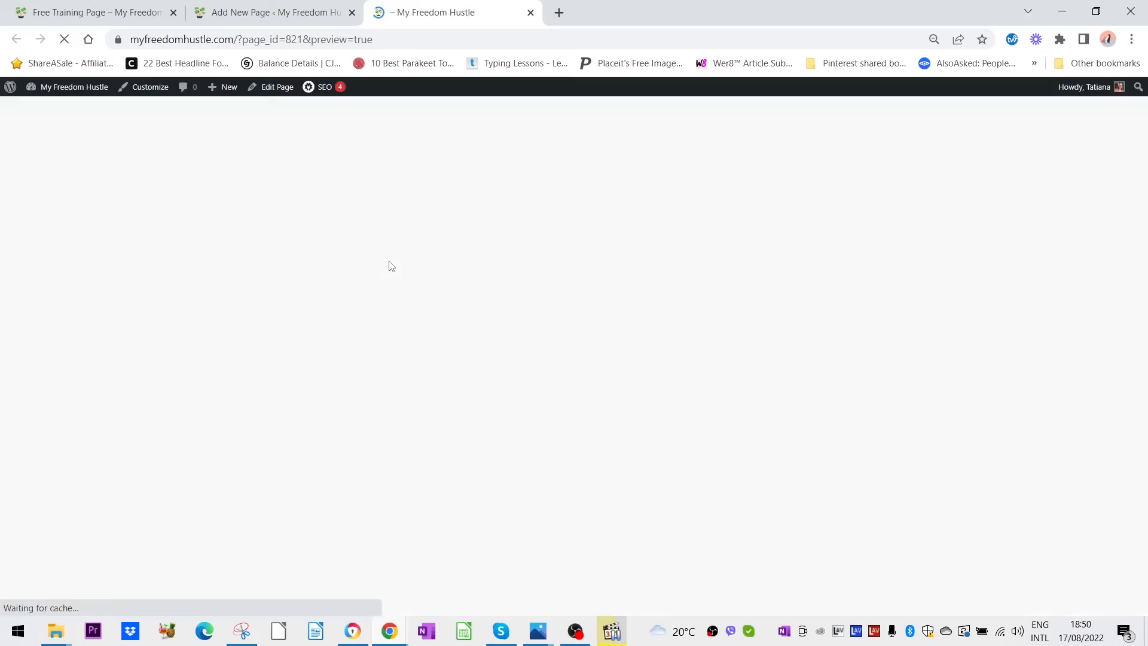
pyautogui.scroll(-9, 992, 428)
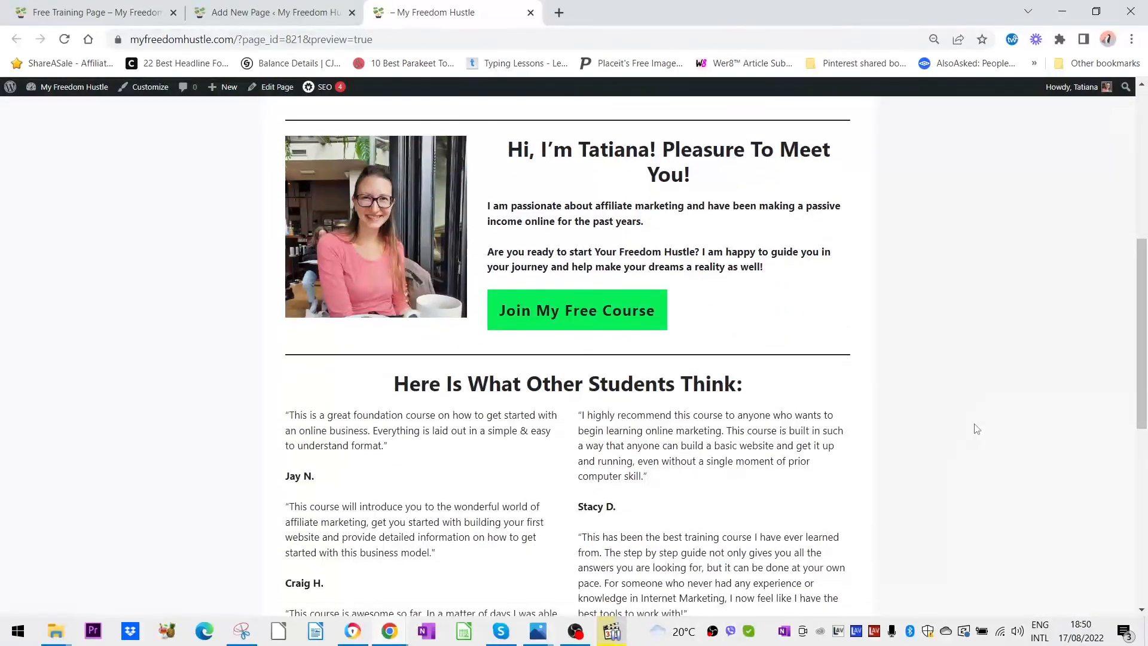
pyautogui.scroll(-5, 977, 428)
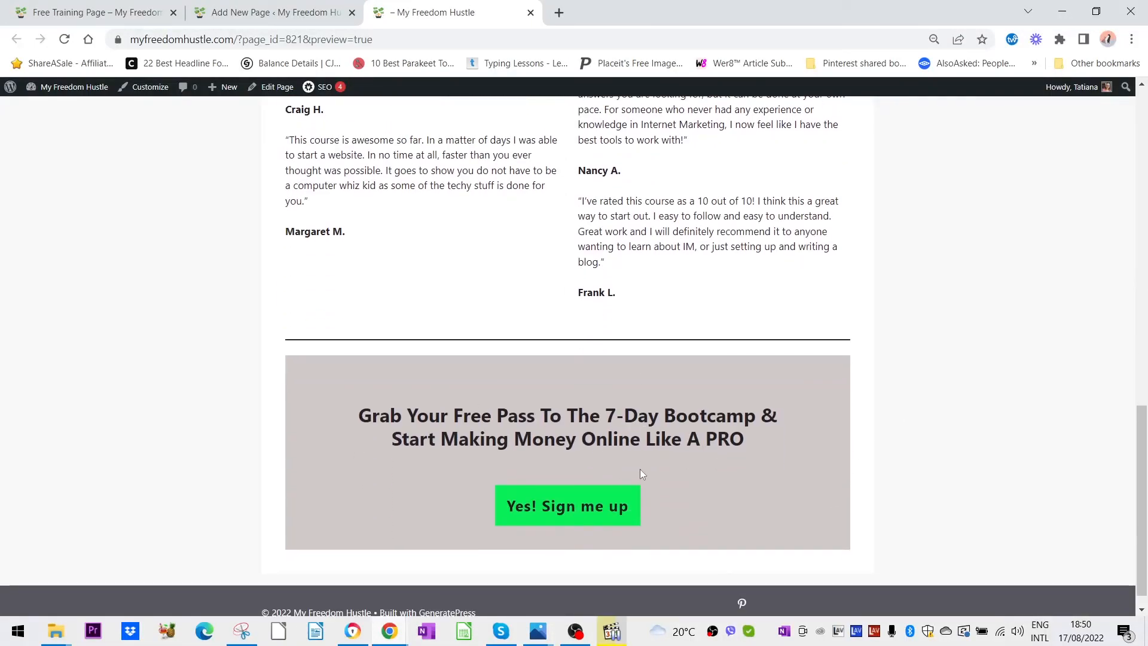
pyautogui.scroll(-1, 896, 493)
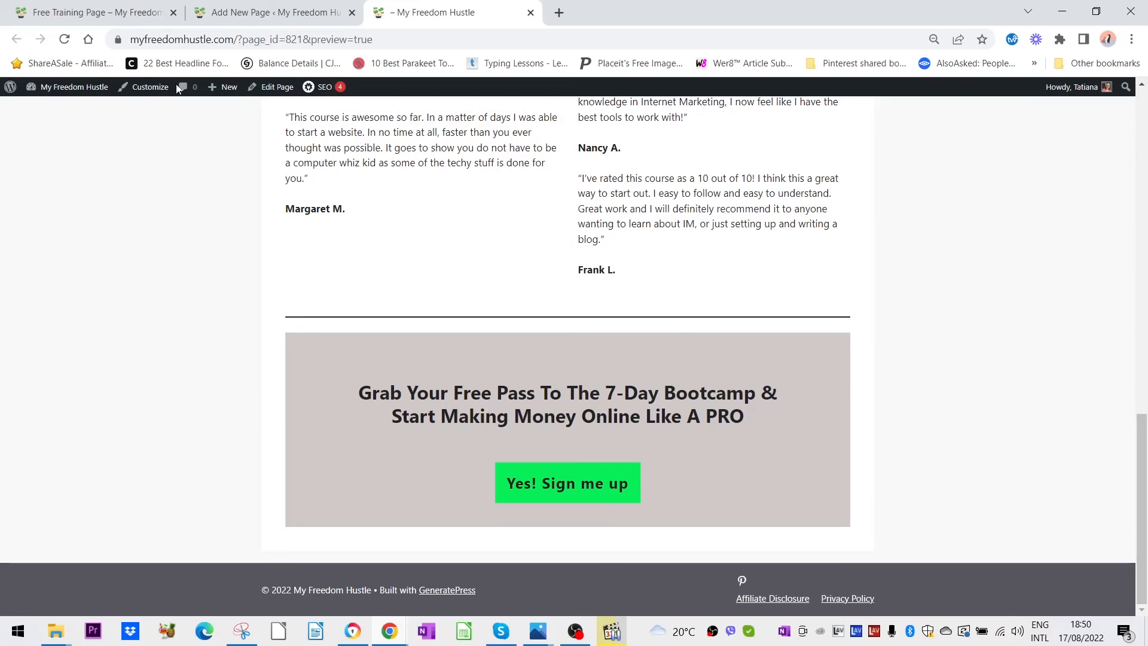
# Duplicate the separator above the shaded call-to-action box and move the copy directly below the box, matching the end of the example page.
pyautogui.click(95, 12)
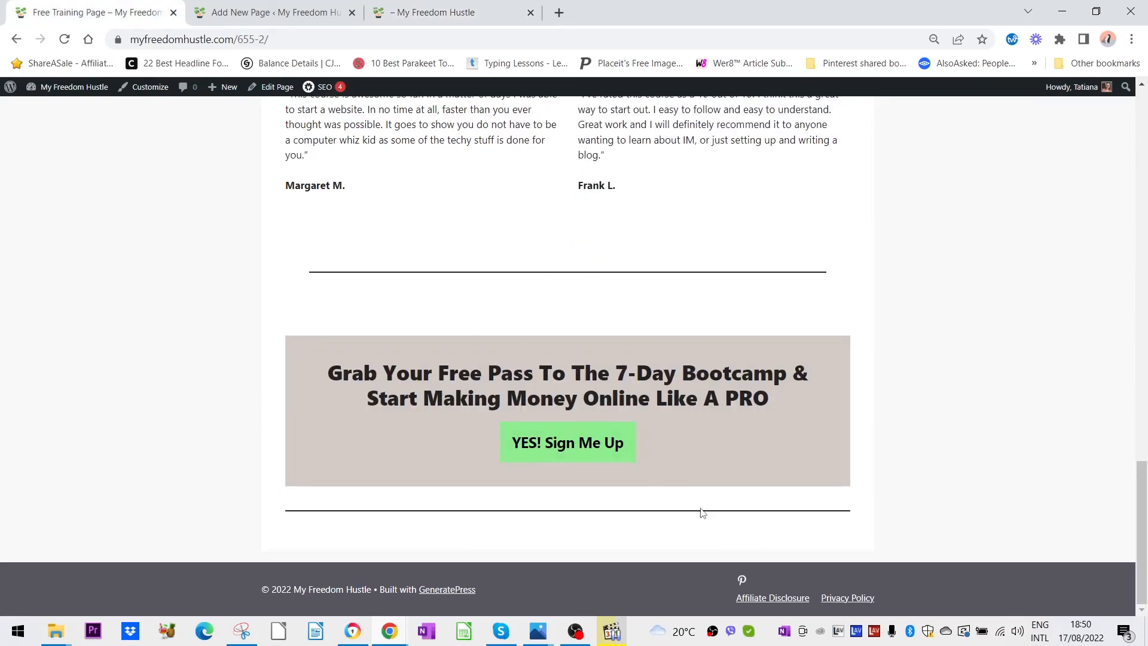
pyautogui.click(275, 12)
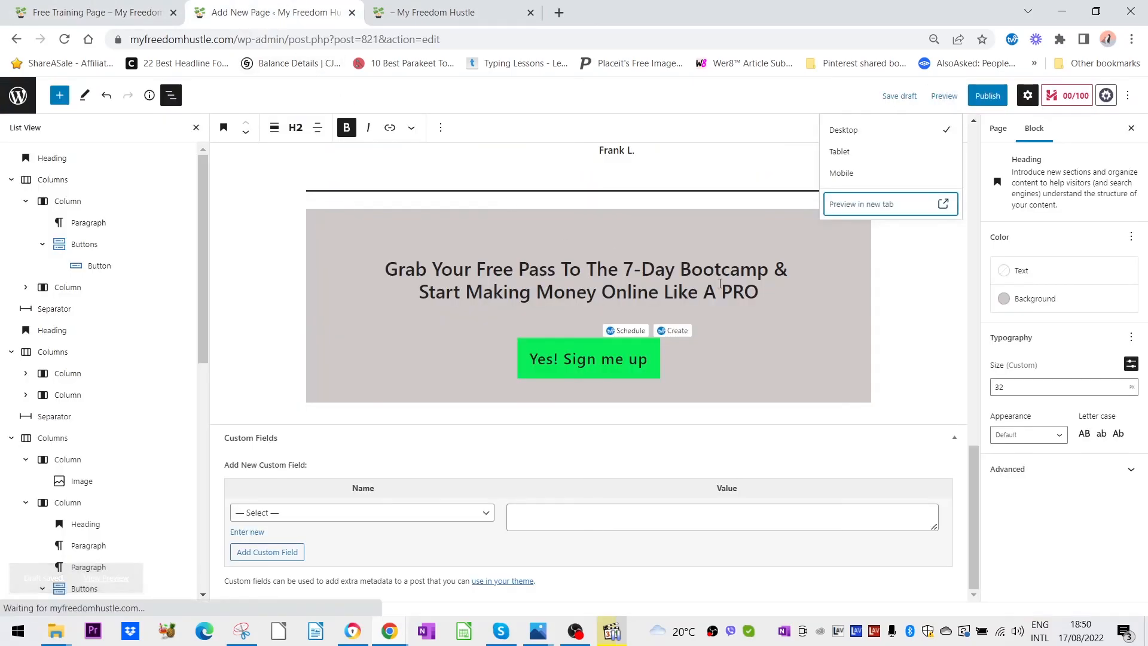
pyautogui.click(657, 198)
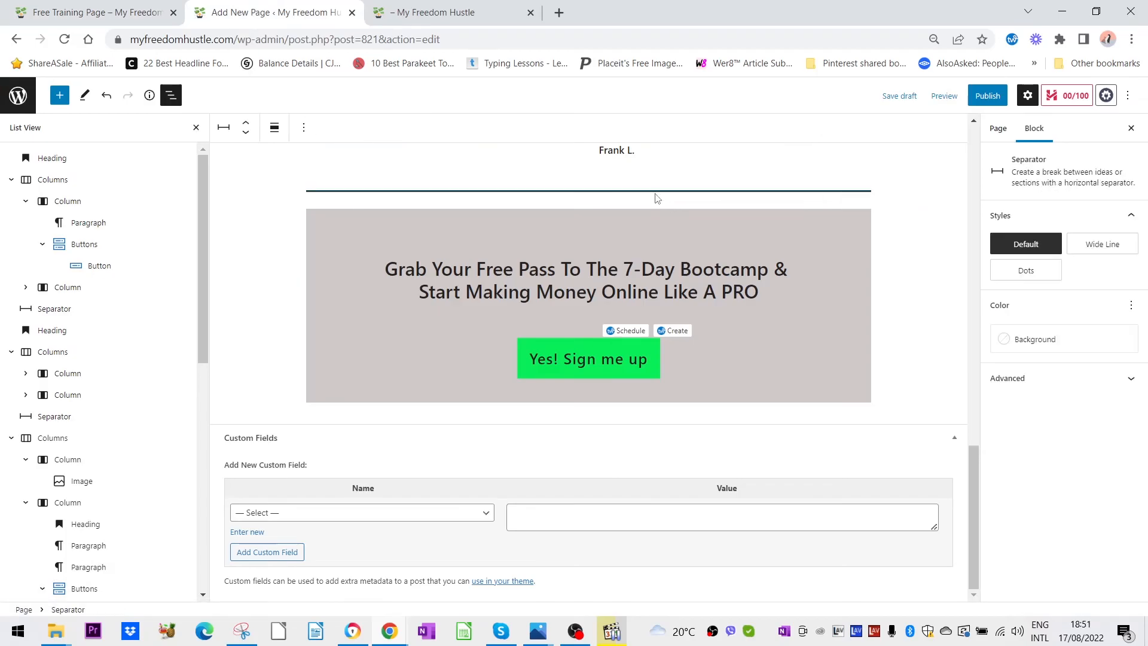
pyautogui.click(304, 127)
pyautogui.click(326, 209)
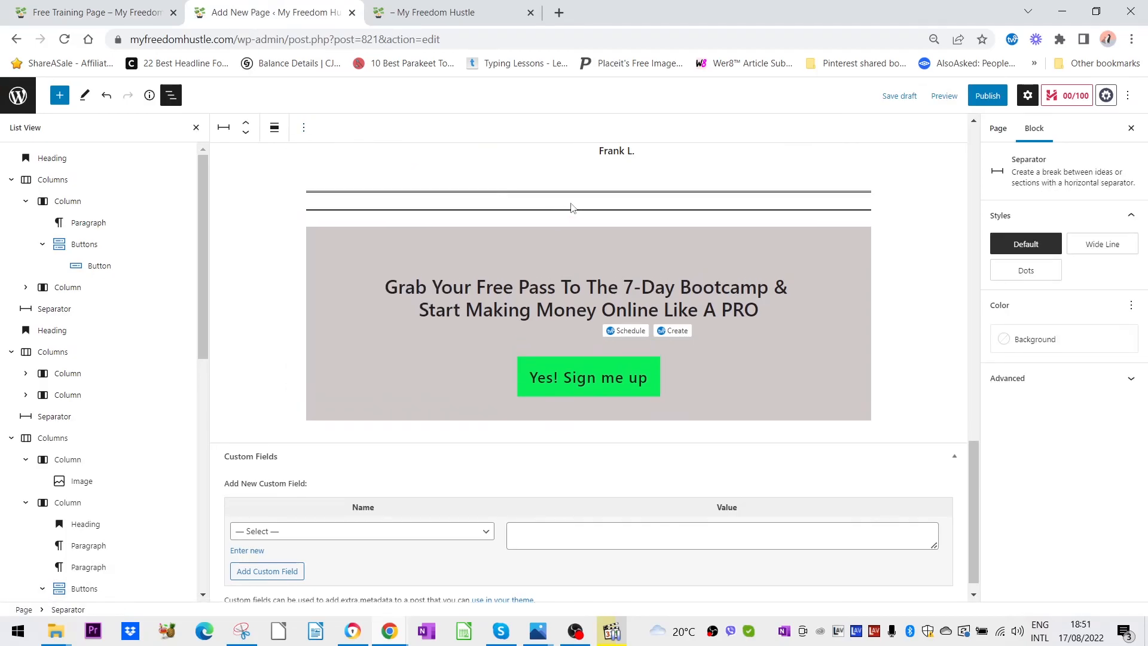
pyautogui.click(245, 132)
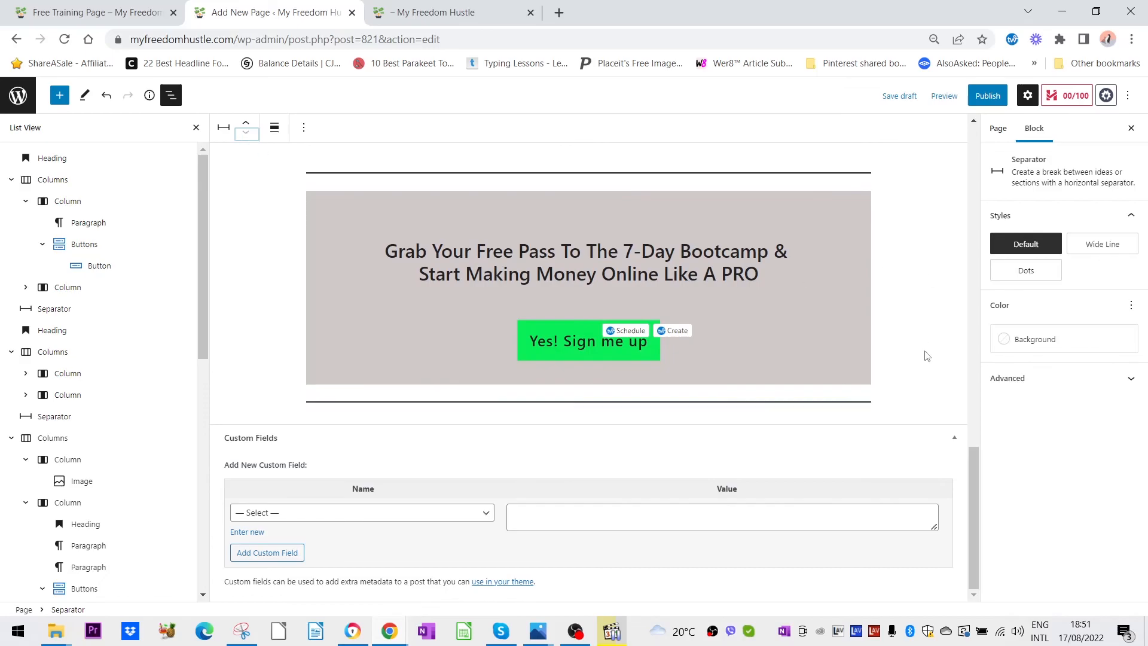
pyautogui.click(923, 347)
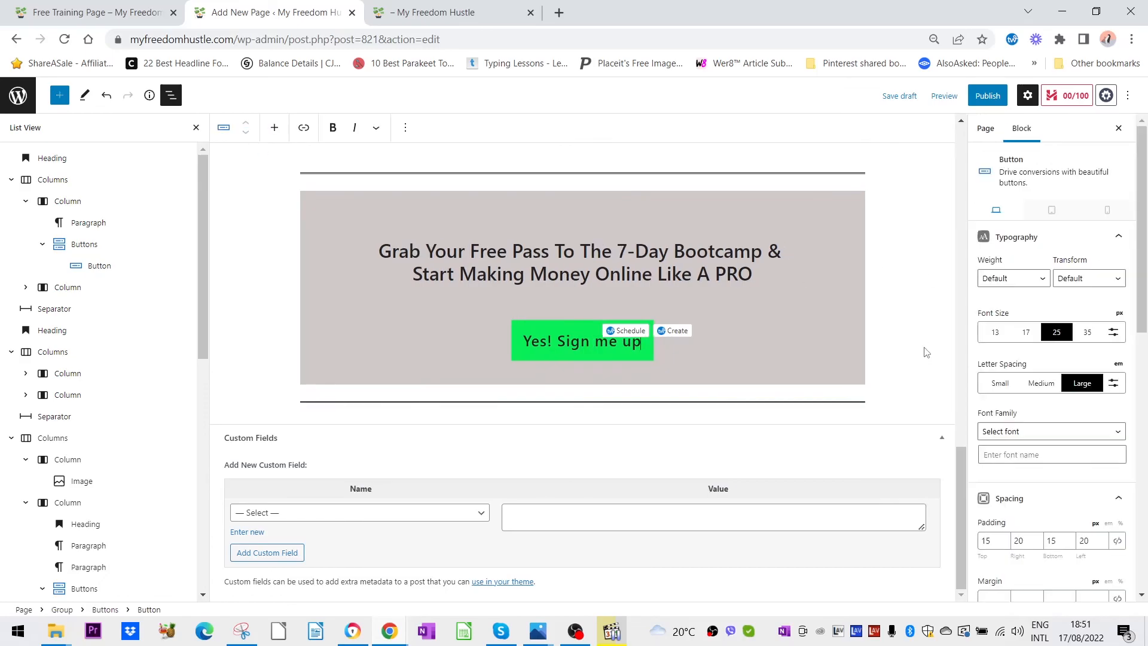